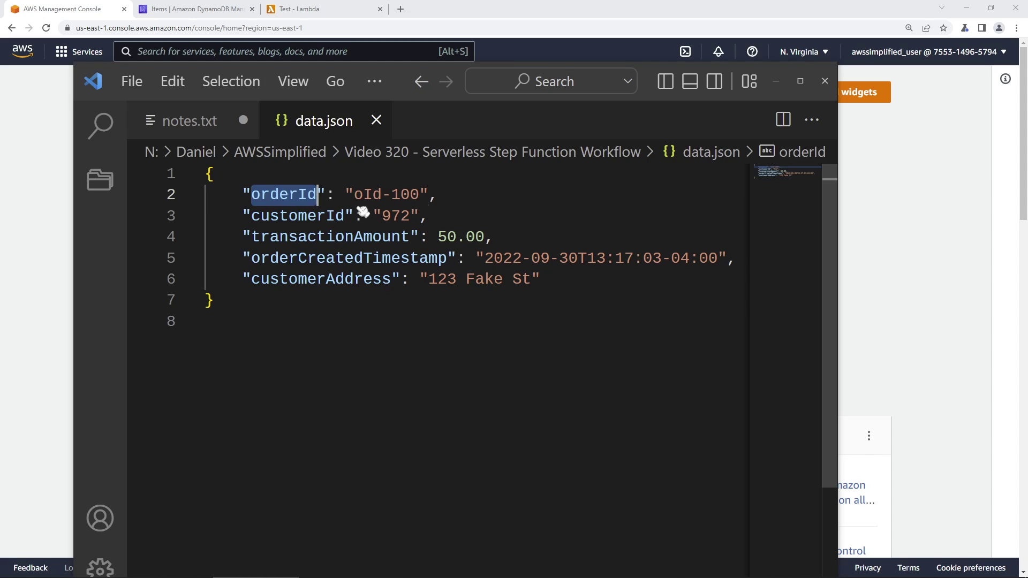
Step: Review the order fields from orderId to customerAddress in data.json, and switch to the AWS console in the browser
double_click(324, 214)
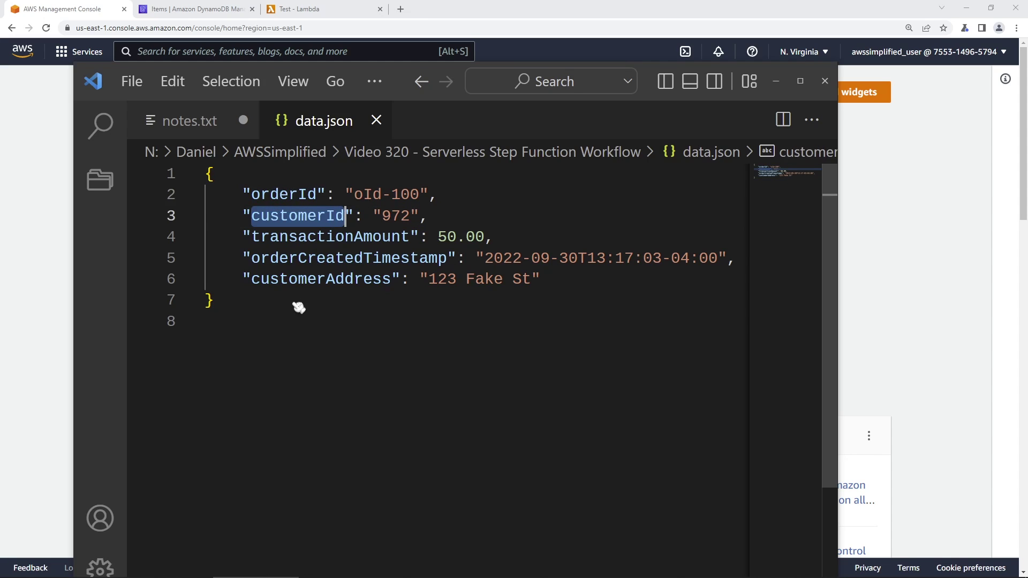
drag(245, 236, 578, 303)
click(573, 286)
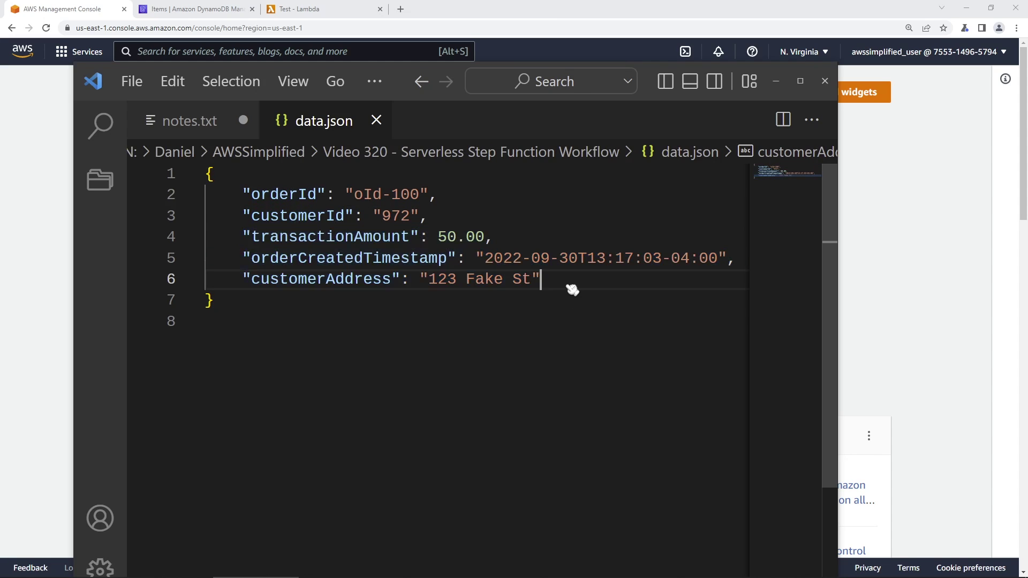
drag(432, 215, 224, 201)
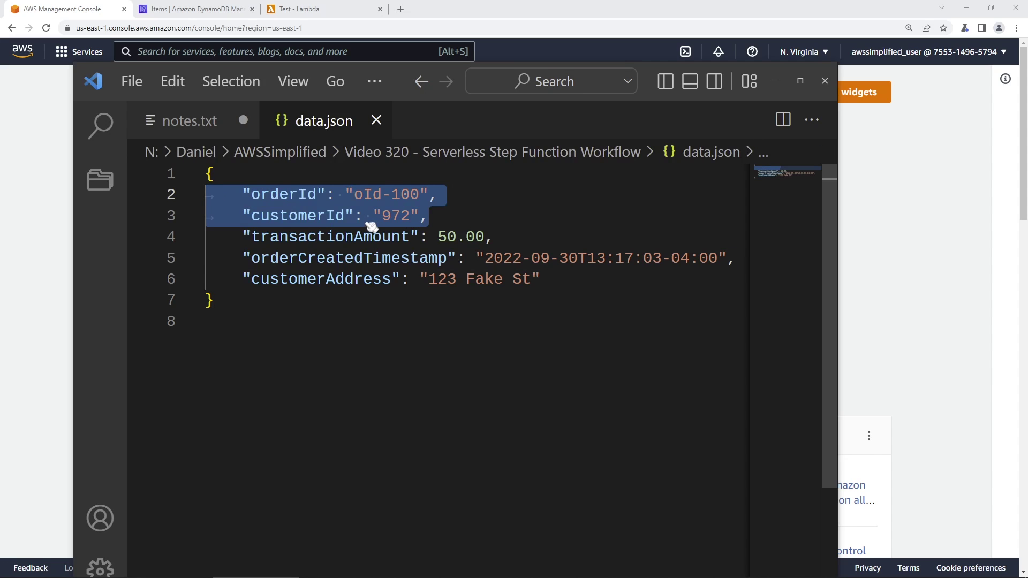
drag(97, 82, 110, 80)
key(alt+Tab)
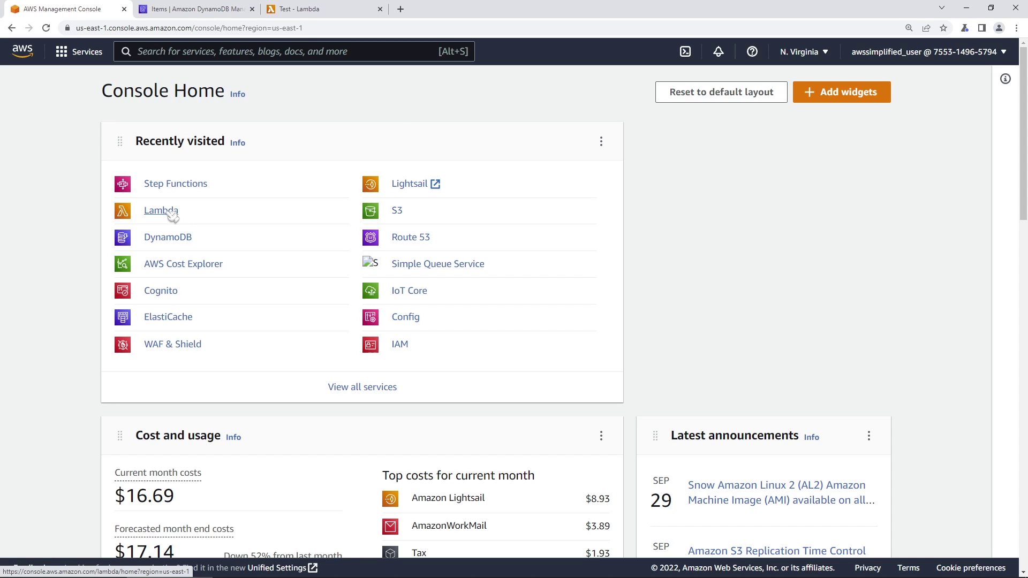
Step: Examine CustomerOrdersTable in DynamoDB, including its table details with the partition and sort keys
click(194, 12)
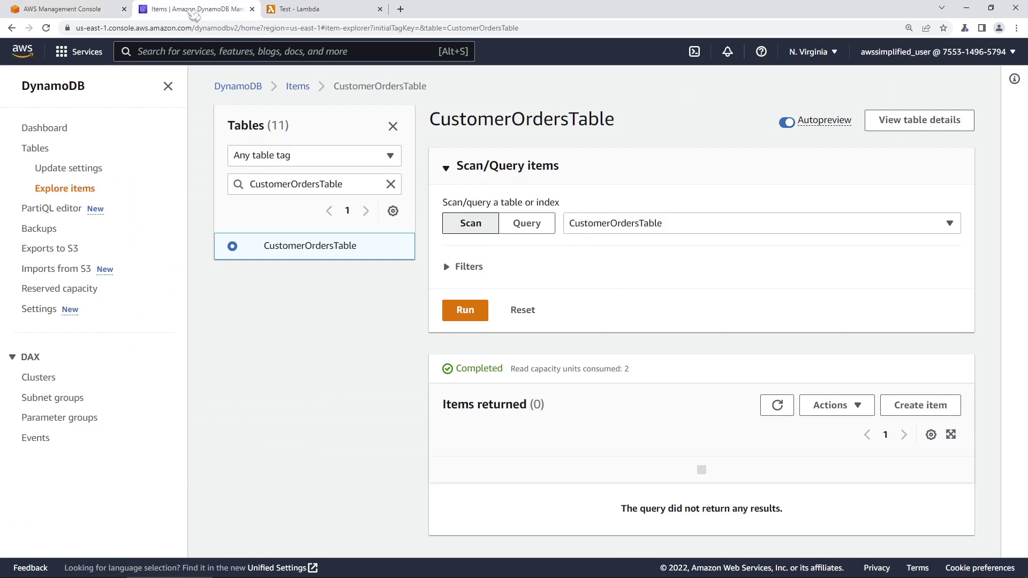
drag(430, 120, 636, 130)
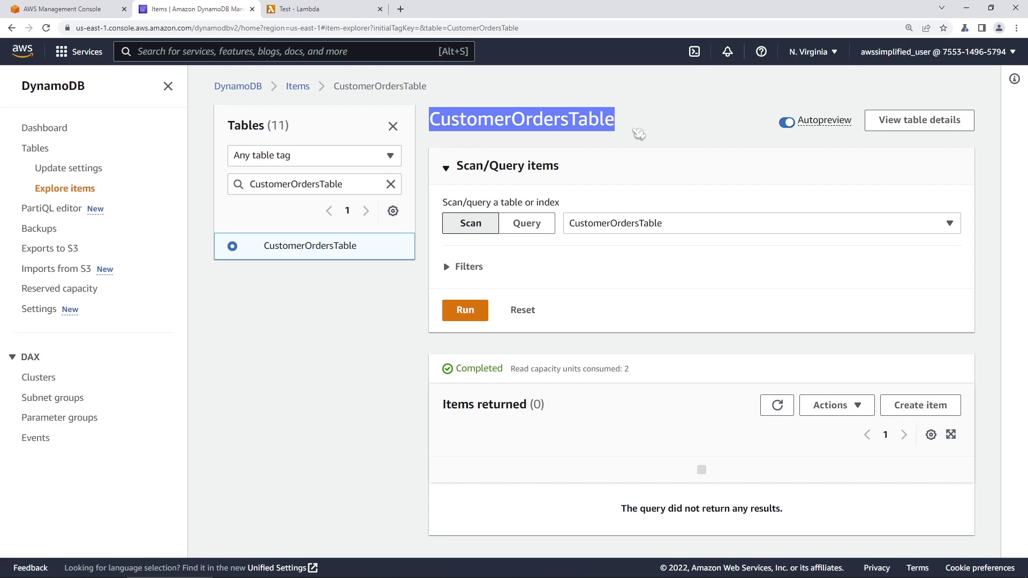
click(637, 133)
click(910, 120)
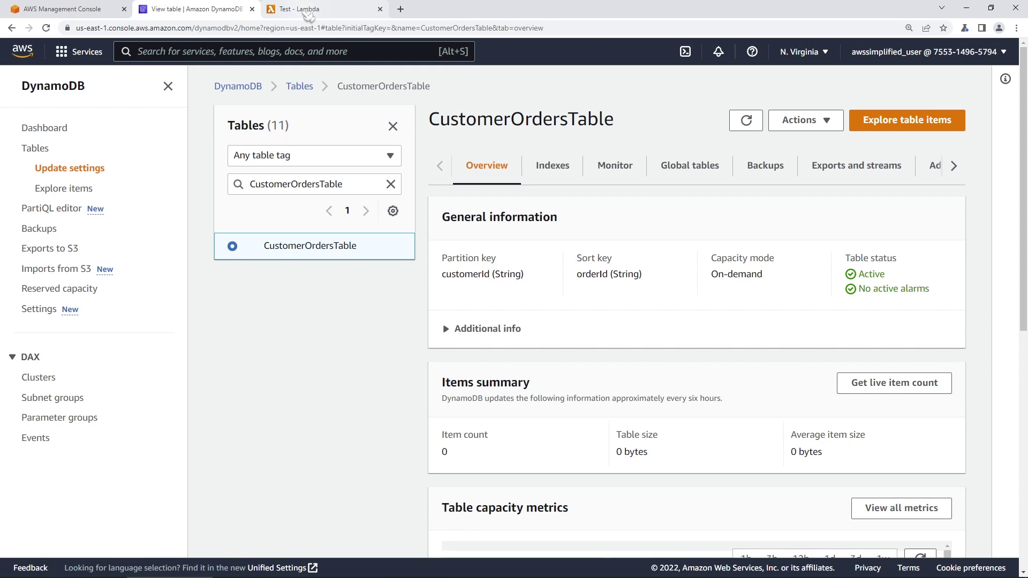
Step: Examine the handler code of the Test Lambda function, particularly the status code it returns
click(309, 10)
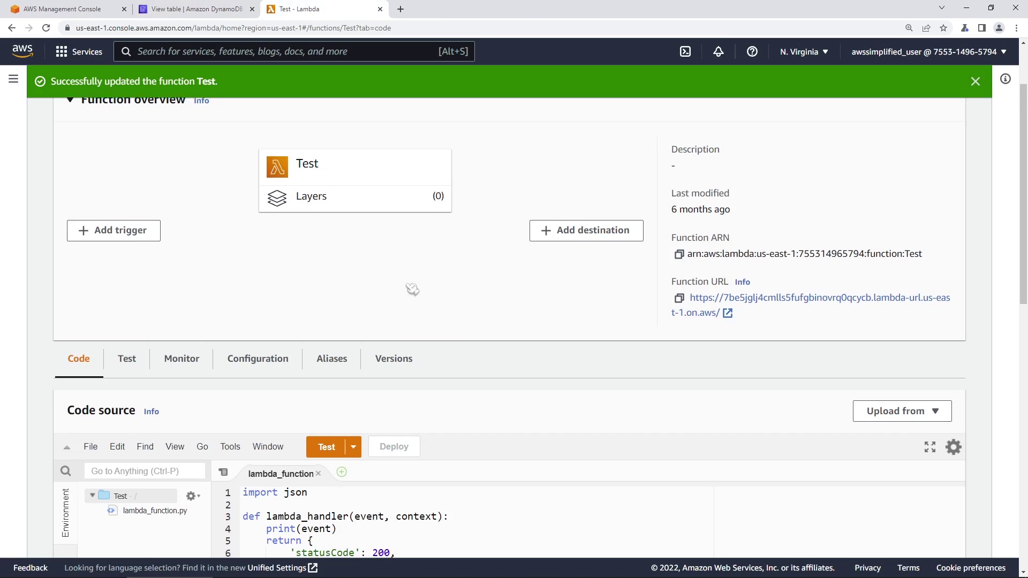
scroll(412, 289, down, 2)
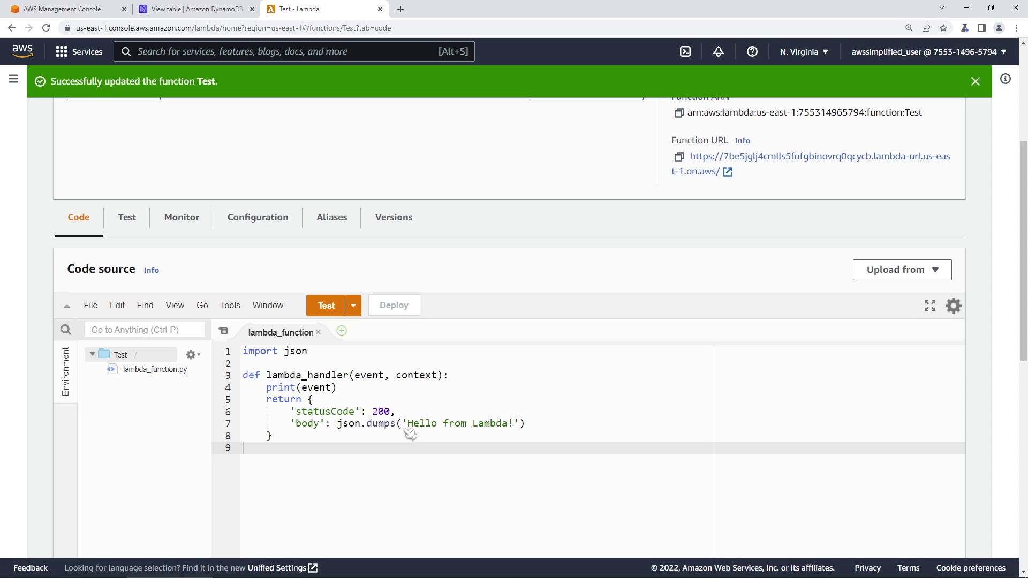
drag(373, 413, 392, 415)
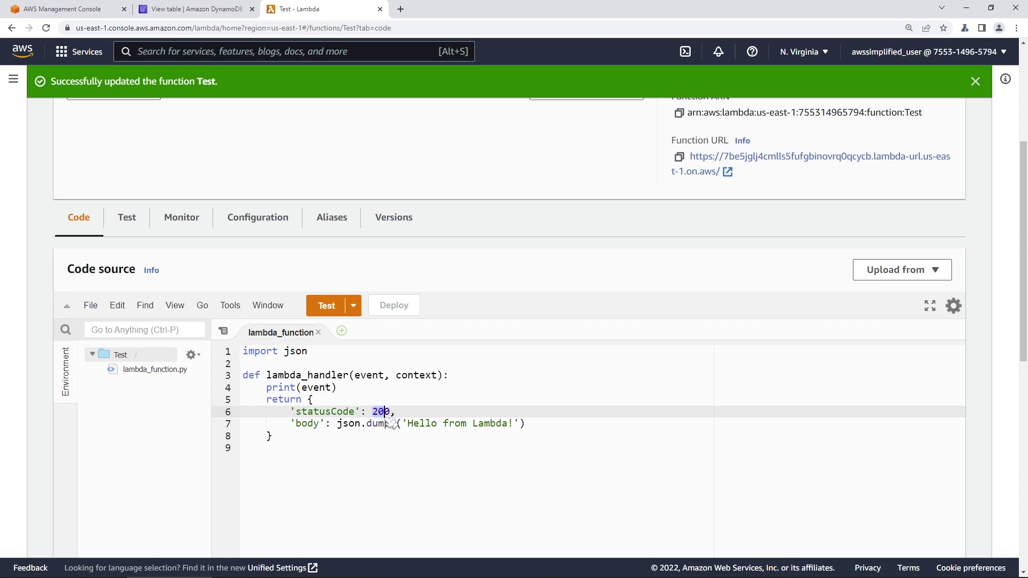
Step: Find the Step Functions service from the AWS console home and start creating a new state machine
click(87, 12)
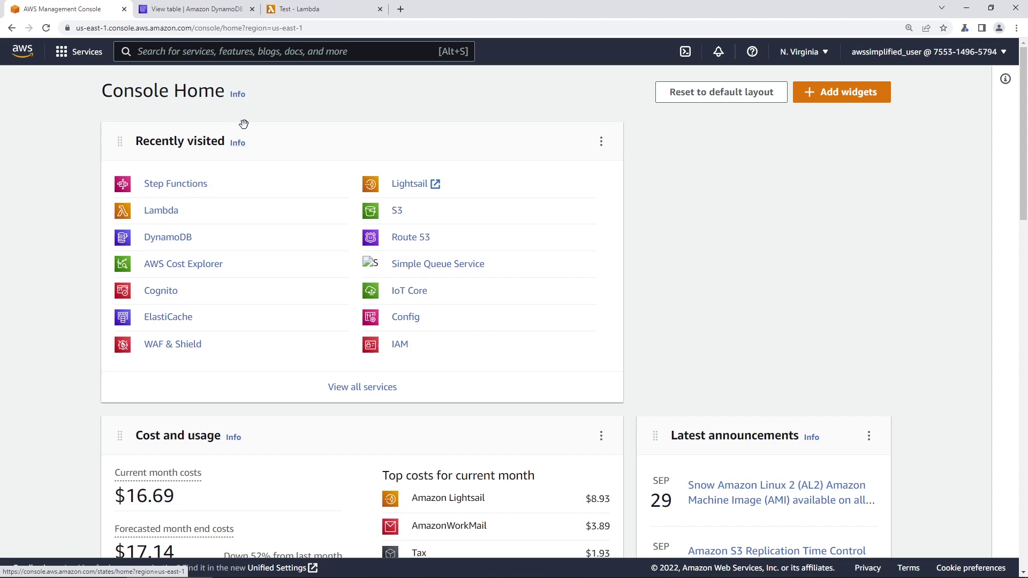
click(265, 59)
text(step functions)
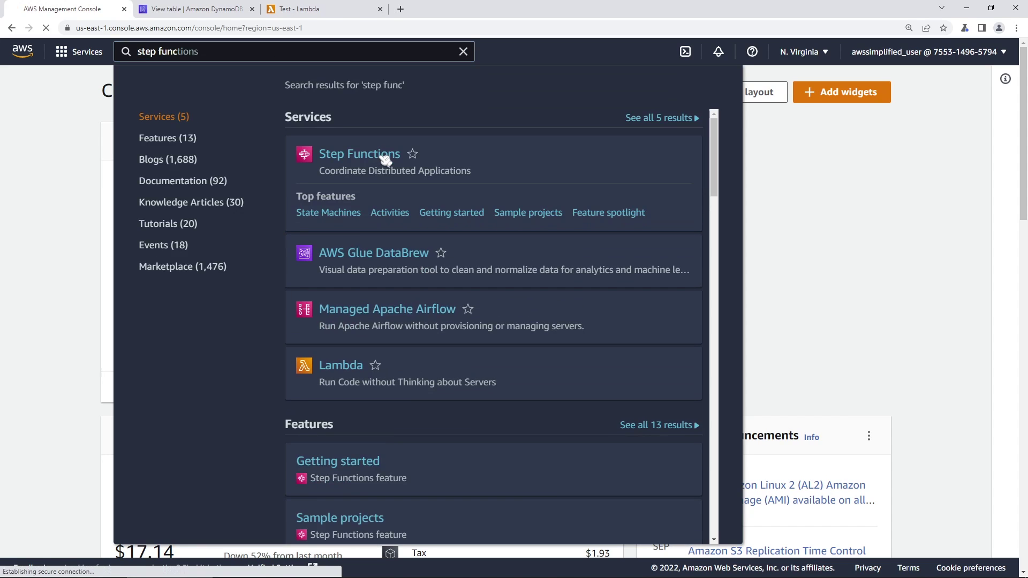
click(385, 159)
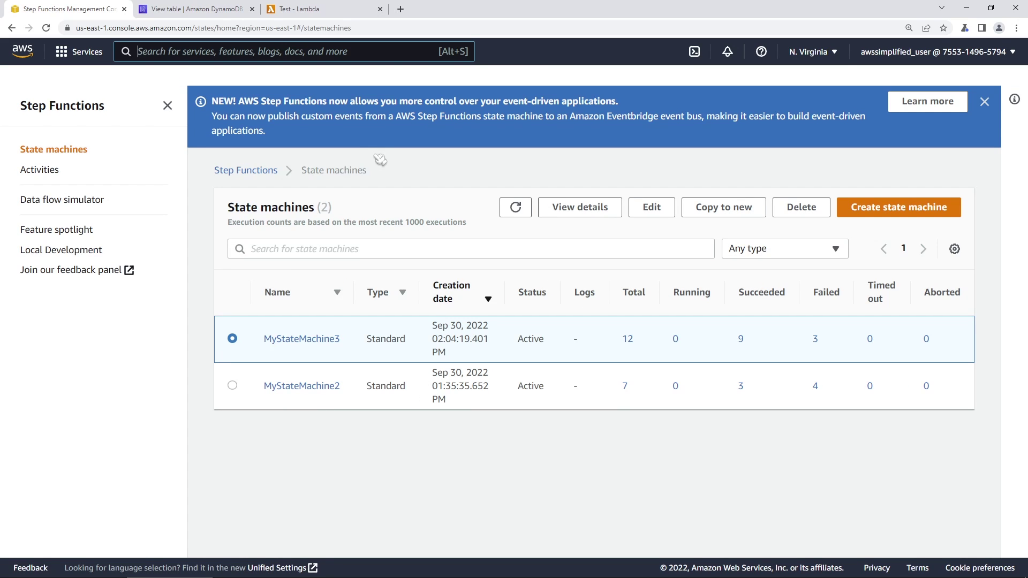
click(903, 214)
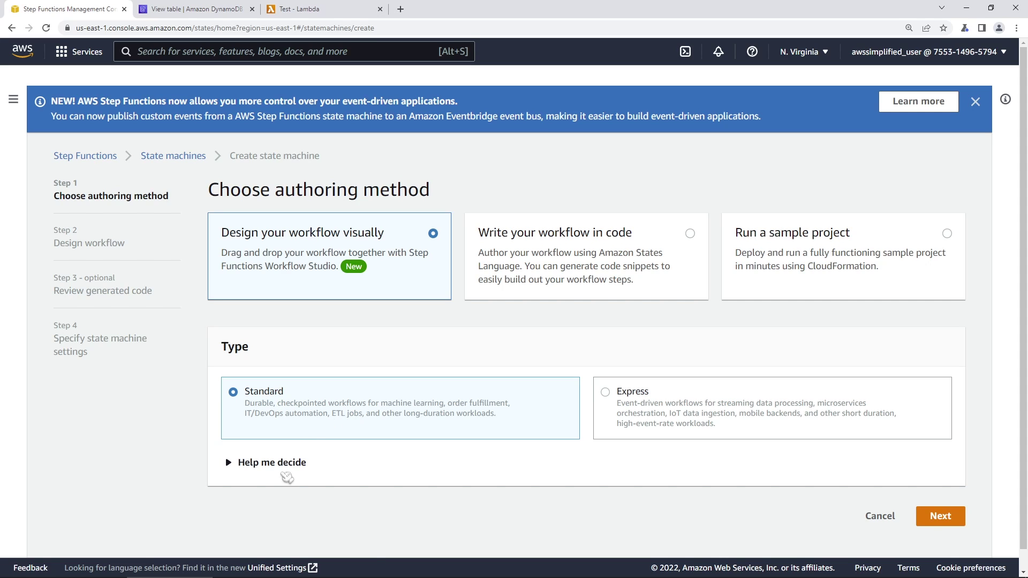
Step: Compare the Standard and Express workflow types by maximum duration and supported execution start rate
click(284, 464)
scroll(402, 455, down, 3)
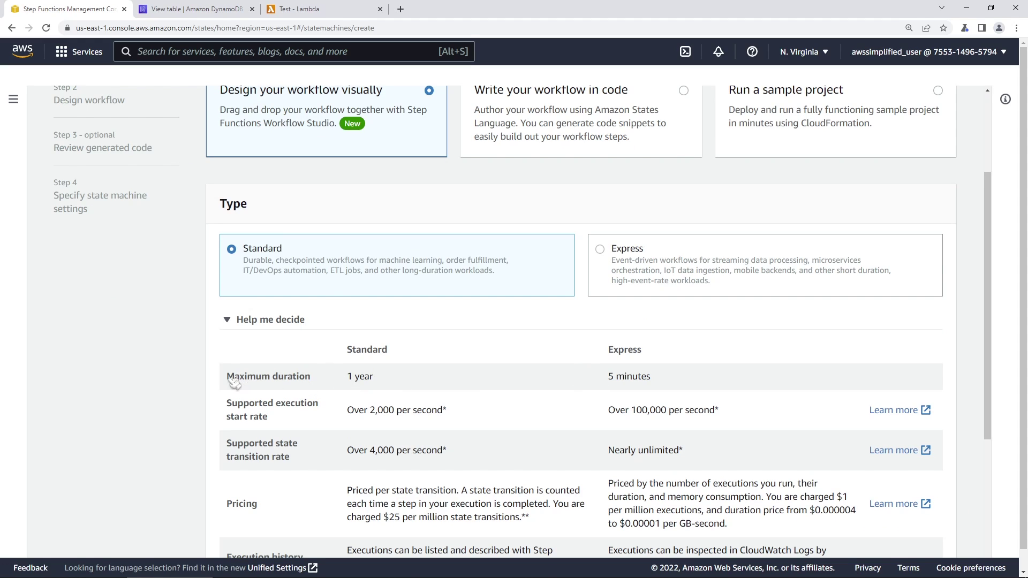
drag(228, 379, 369, 377)
drag(348, 415, 459, 419)
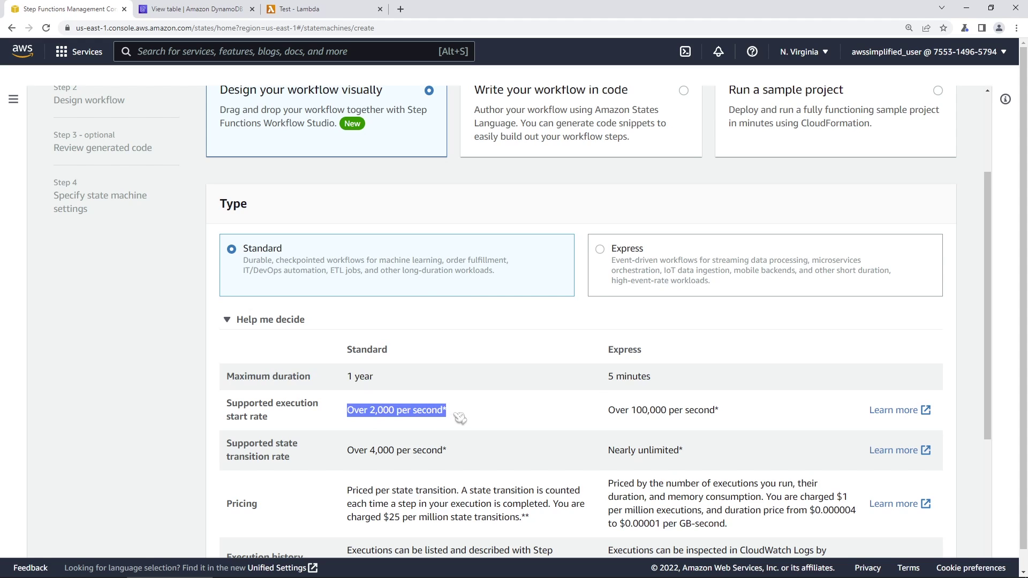
click(396, 418)
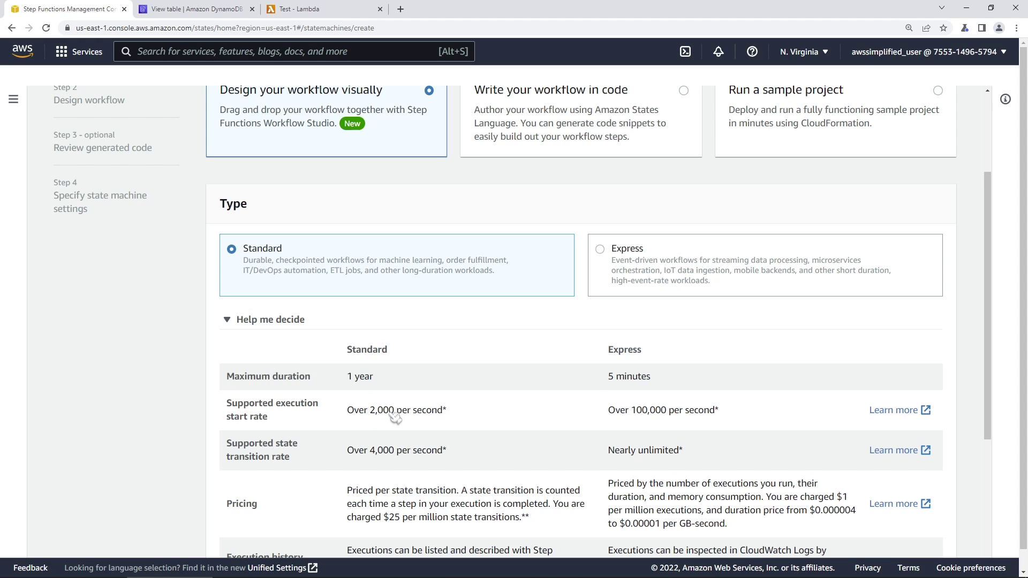
drag(608, 411, 720, 413)
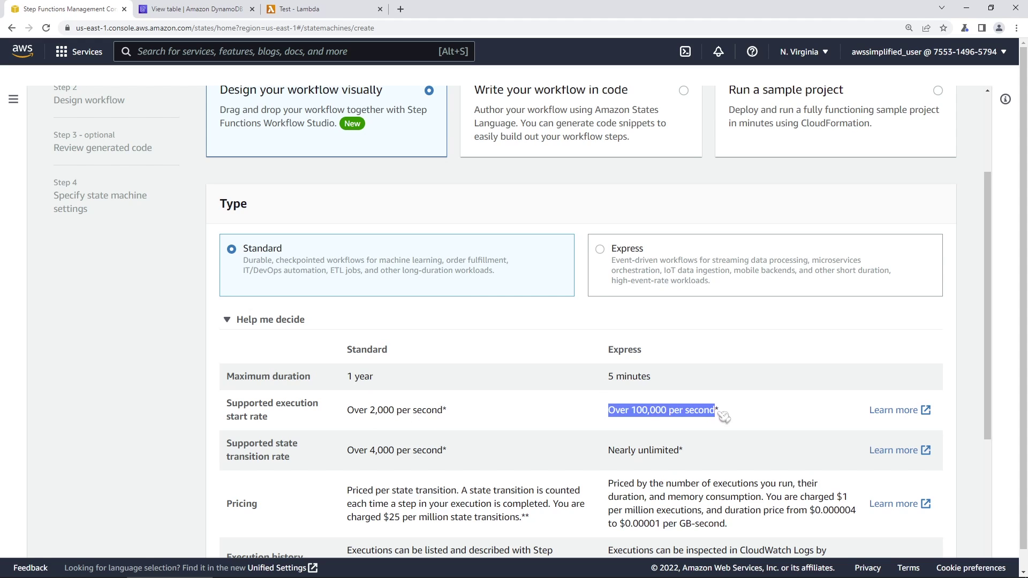
click(286, 321)
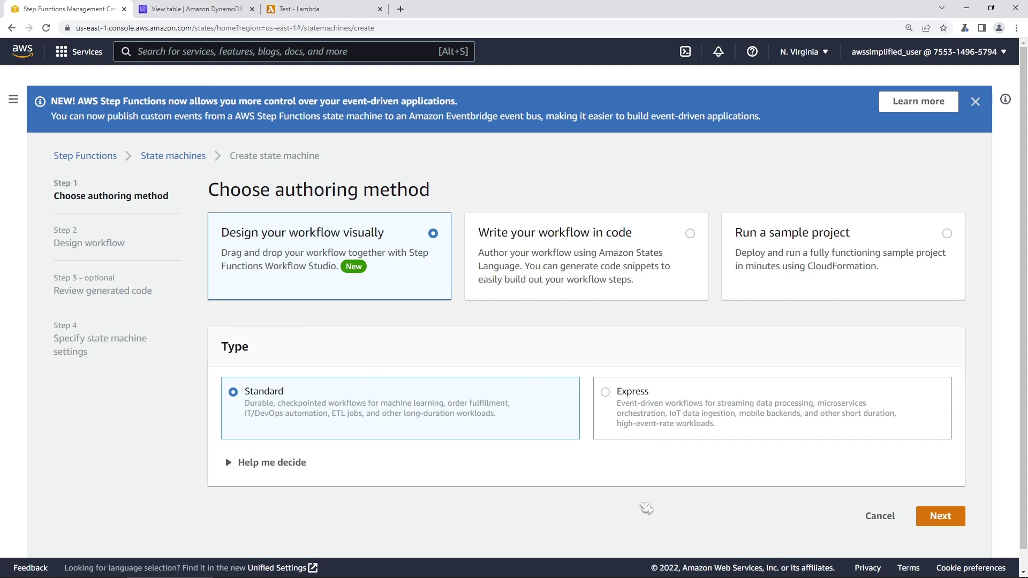
Step: Continue to the workflow design with the visual authoring method and Standard type, and widen the design canvas
click(938, 520)
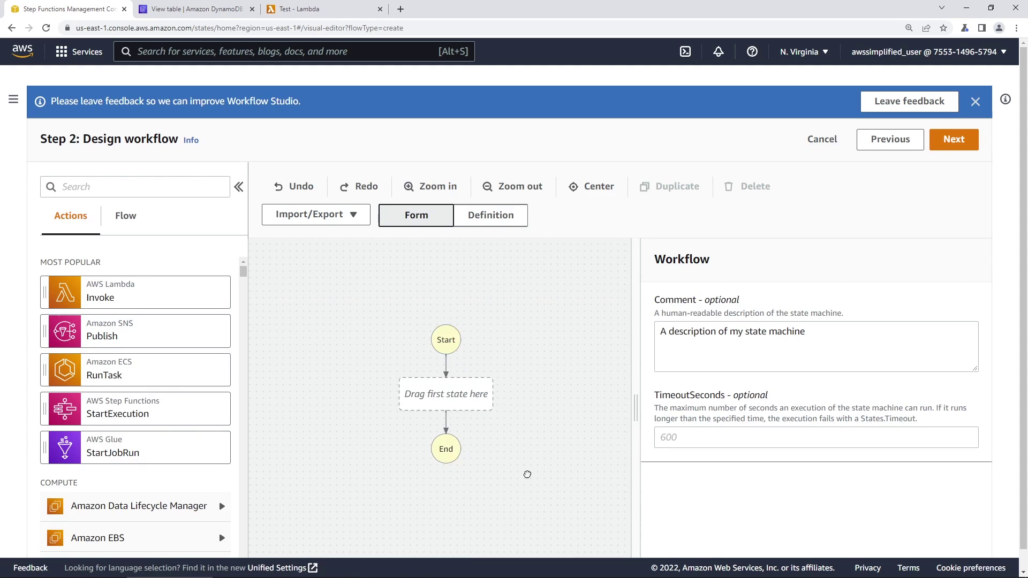
drag(527, 475, 525, 436)
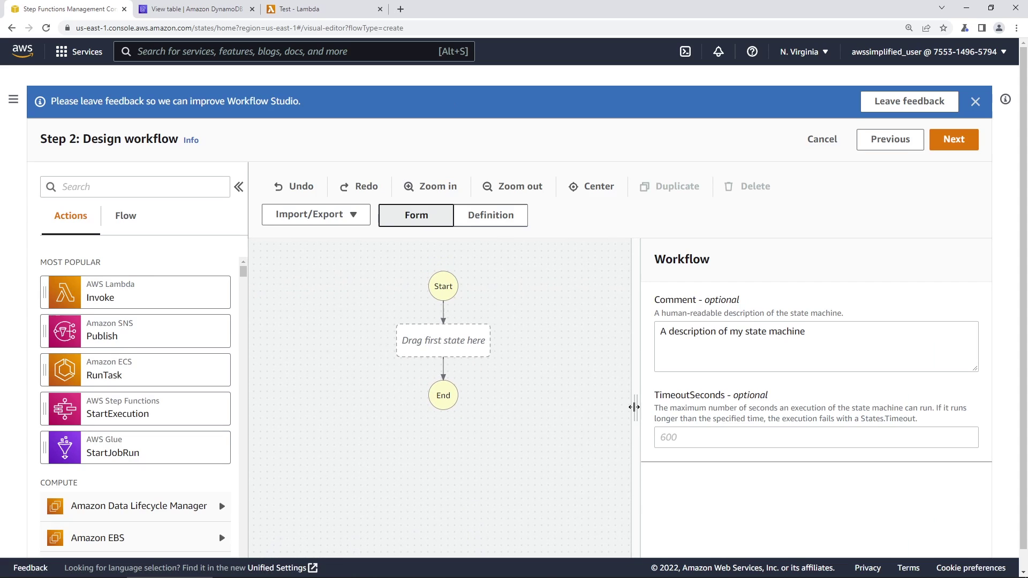
drag(633, 407, 756, 415)
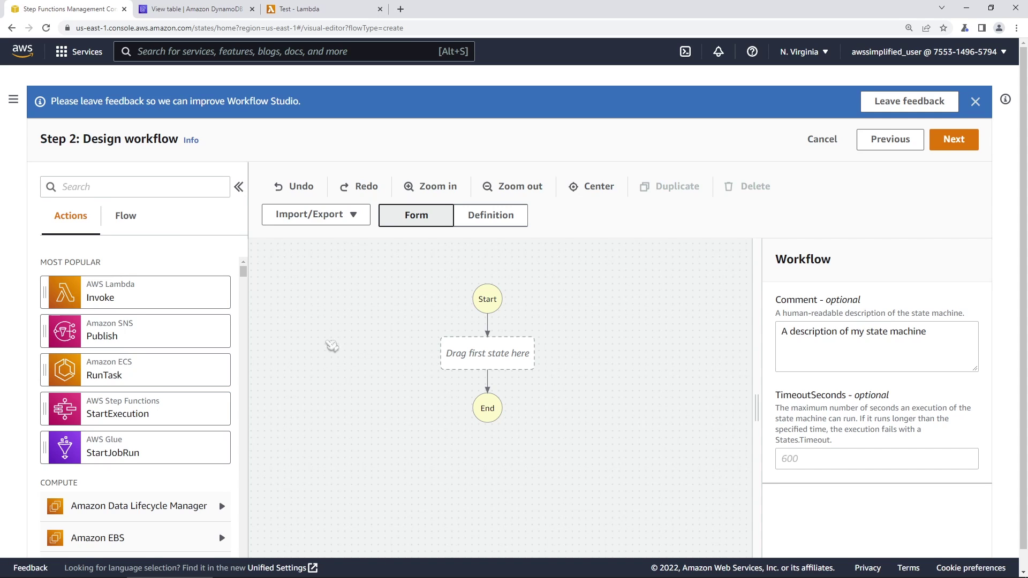
Step: Look through the service actions and the flow states available for building the workflow
scroll(102, 379, down, 15)
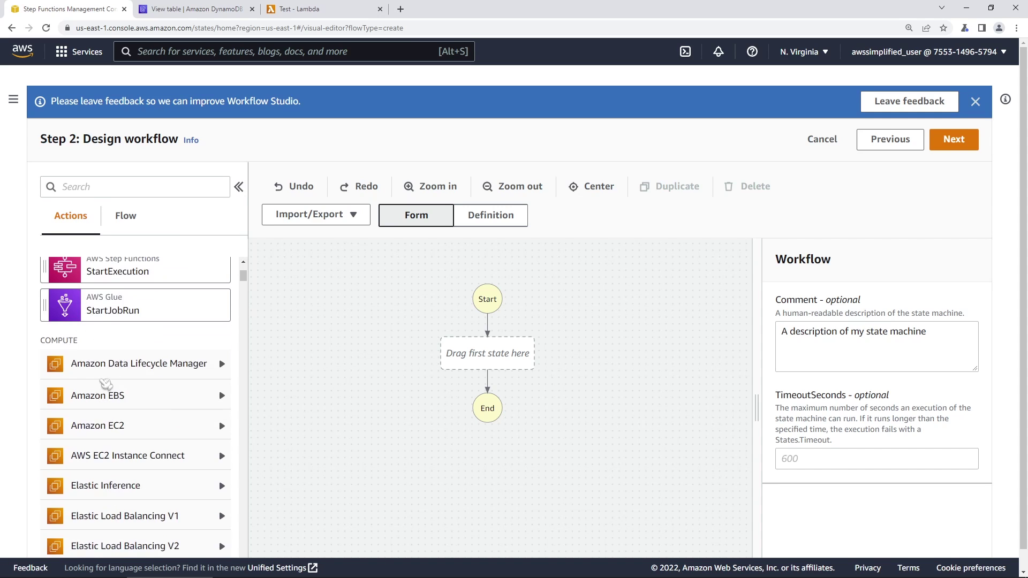
scroll(112, 380, down, 10)
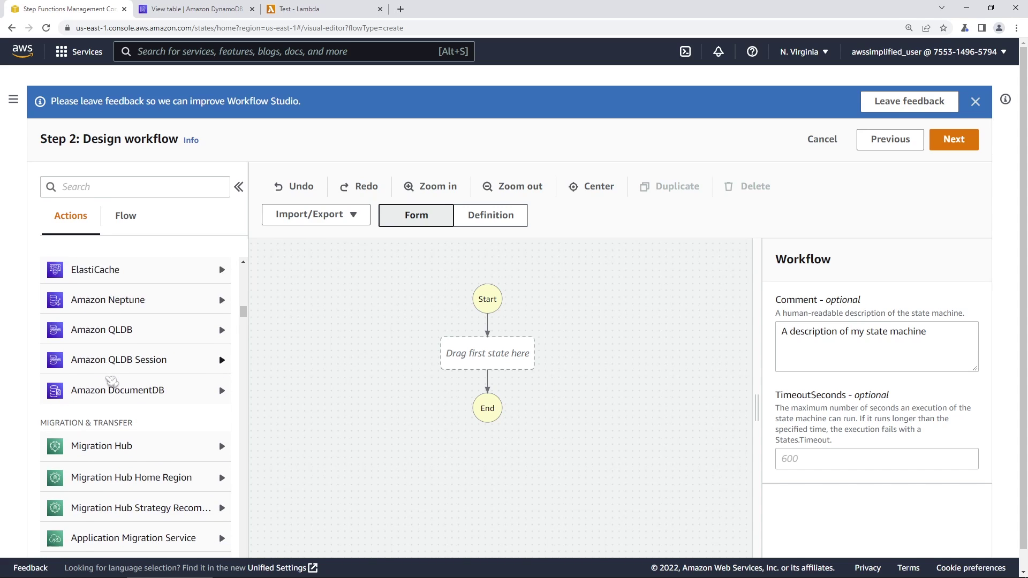
scroll(111, 380, down, 8)
scroll(112, 381, up, 6)
scroll(113, 382, up, 20)
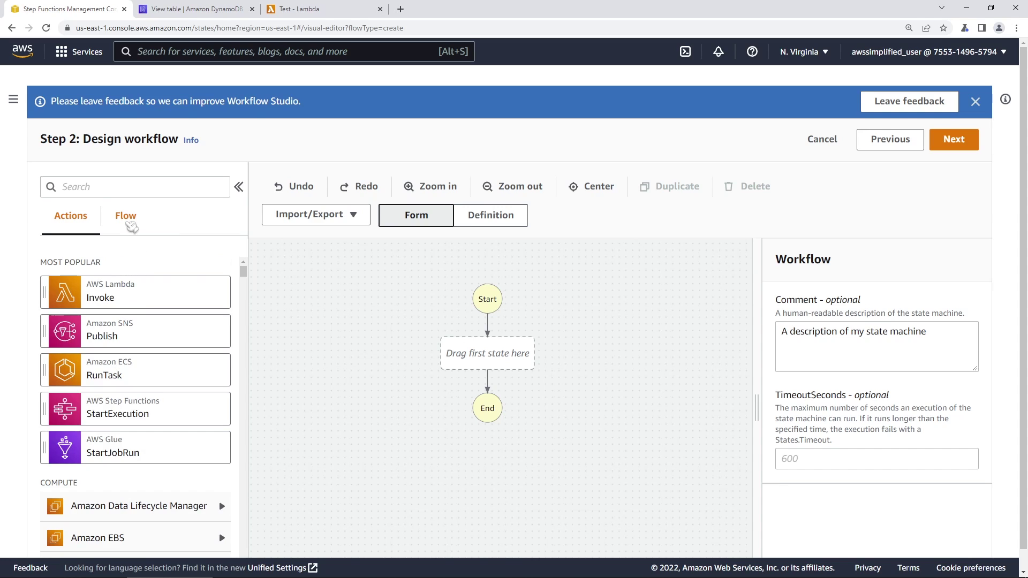
click(129, 222)
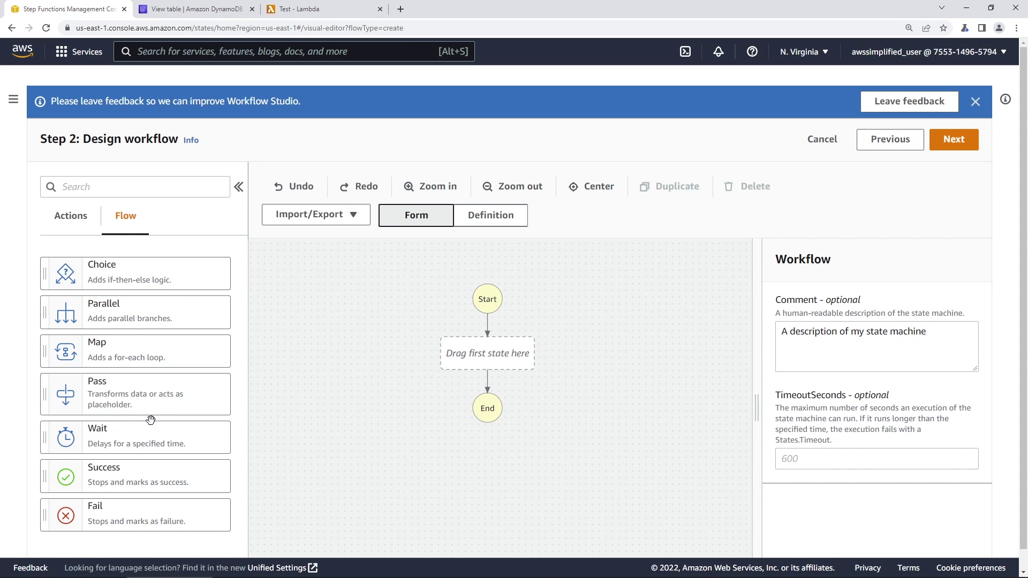
click(77, 226)
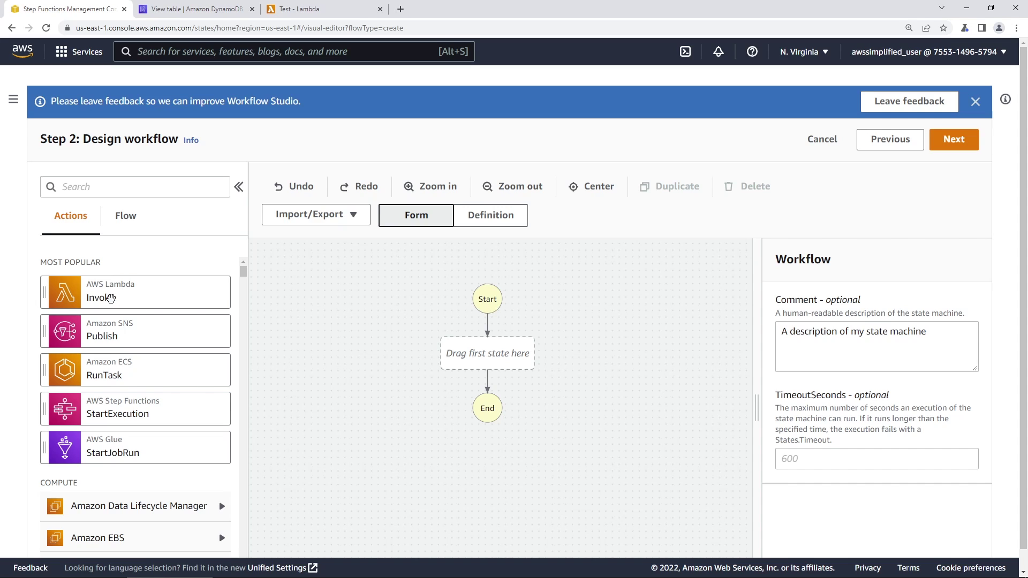
drag(110, 297, 439, 361)
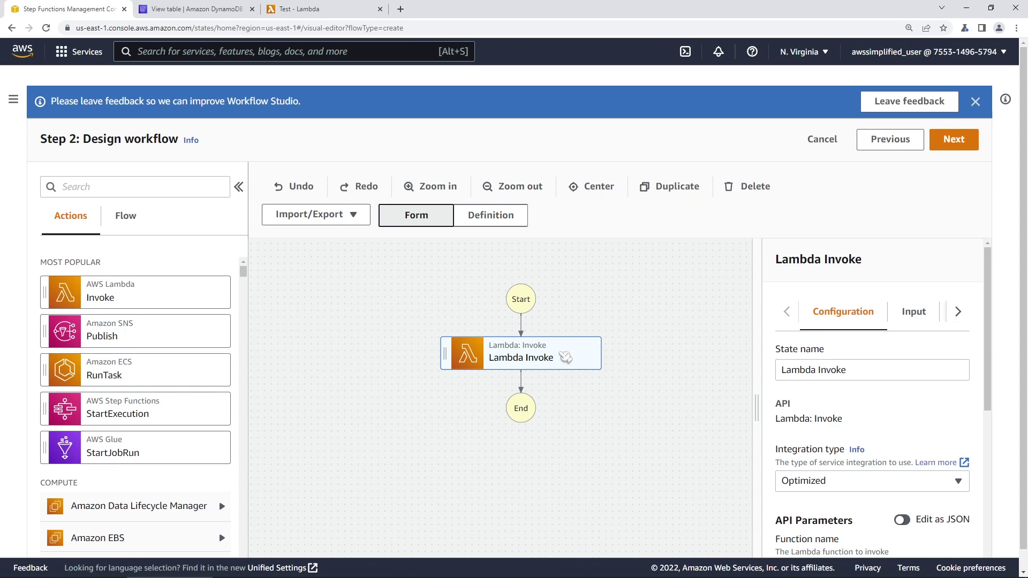
drag(565, 358, 167, 356)
key(Delete)
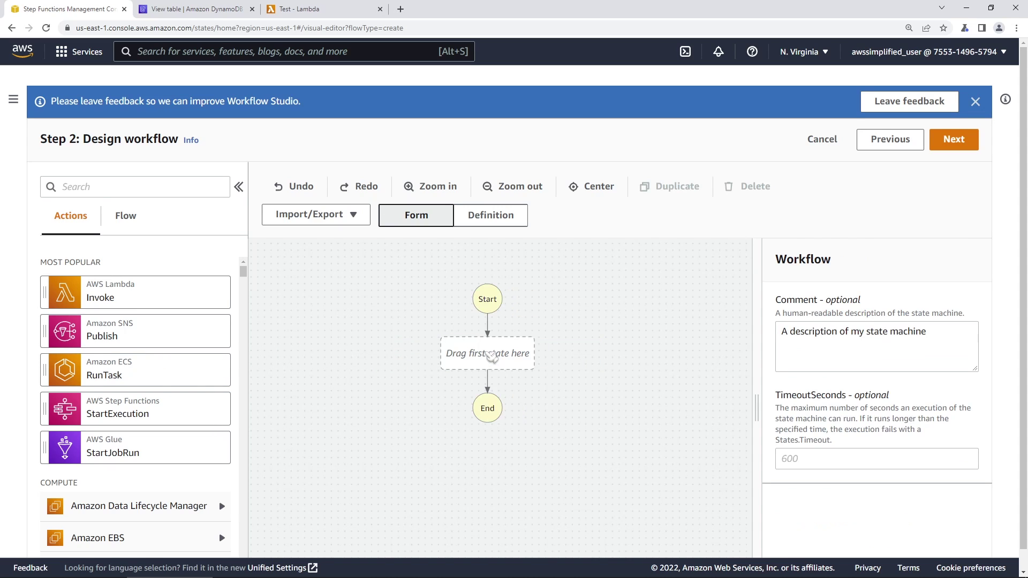
Step: Search the actions for putitem and place the Amazon DynamoDB PutItem action between Start and End in the workflow
click(136, 187)
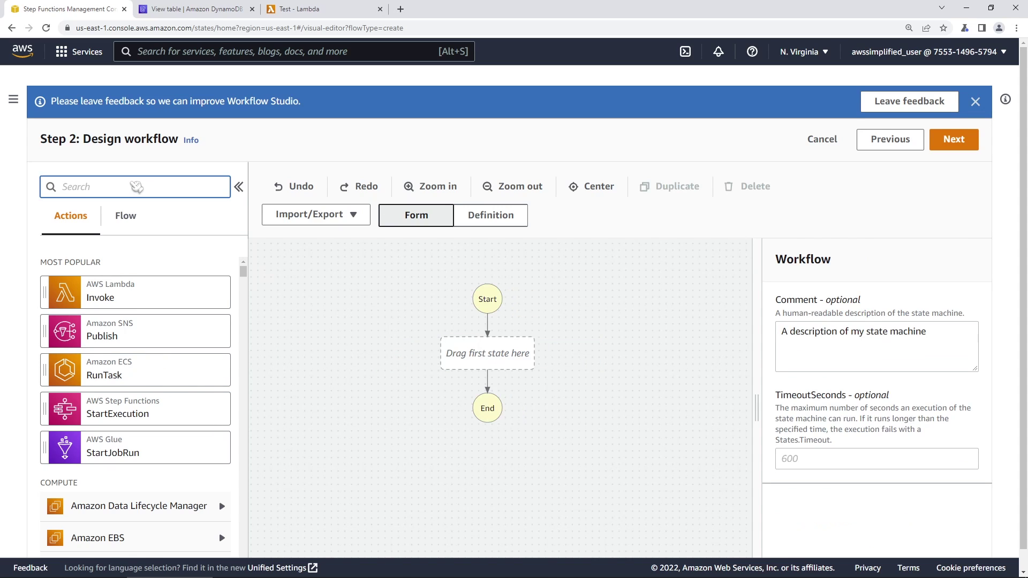
text(putitem)
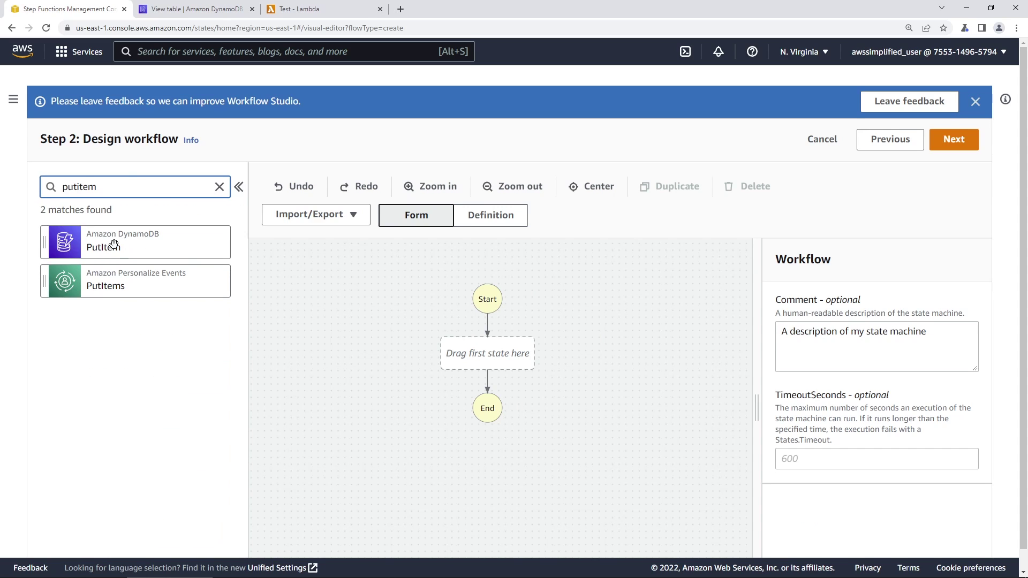
drag(110, 241, 527, 356)
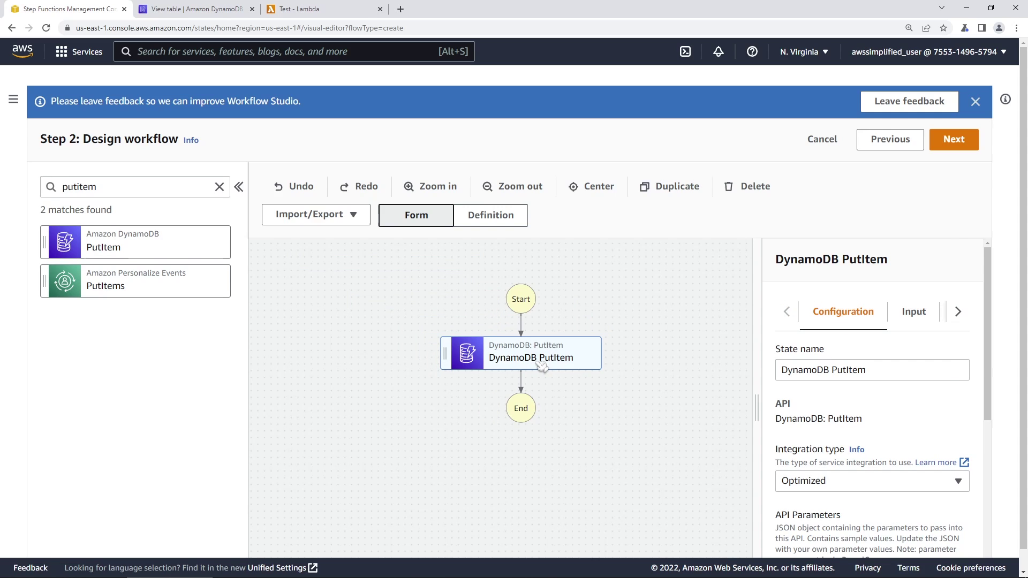
scroll(942, 371, down, 1)
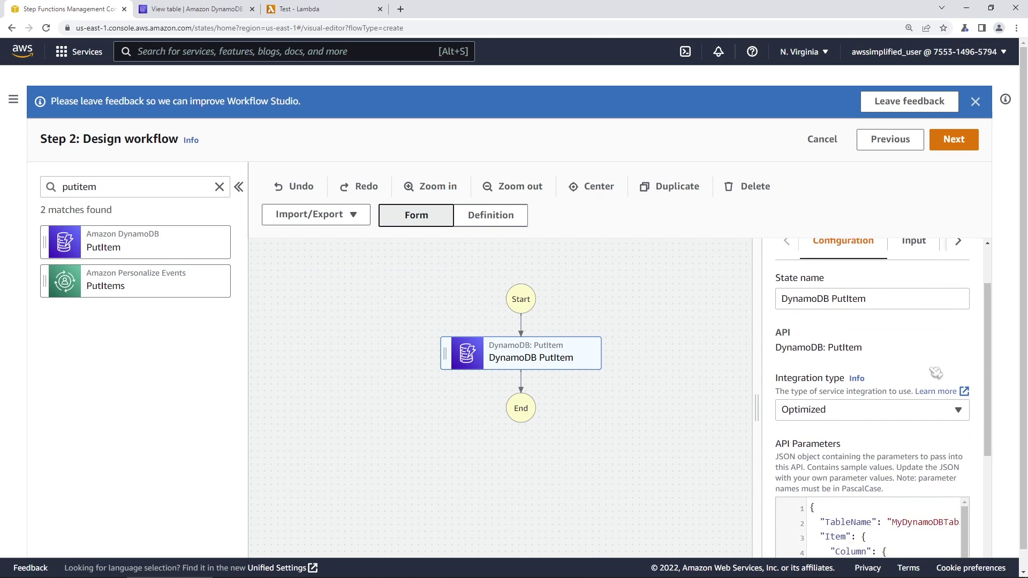
scroll(937, 372, up, 1)
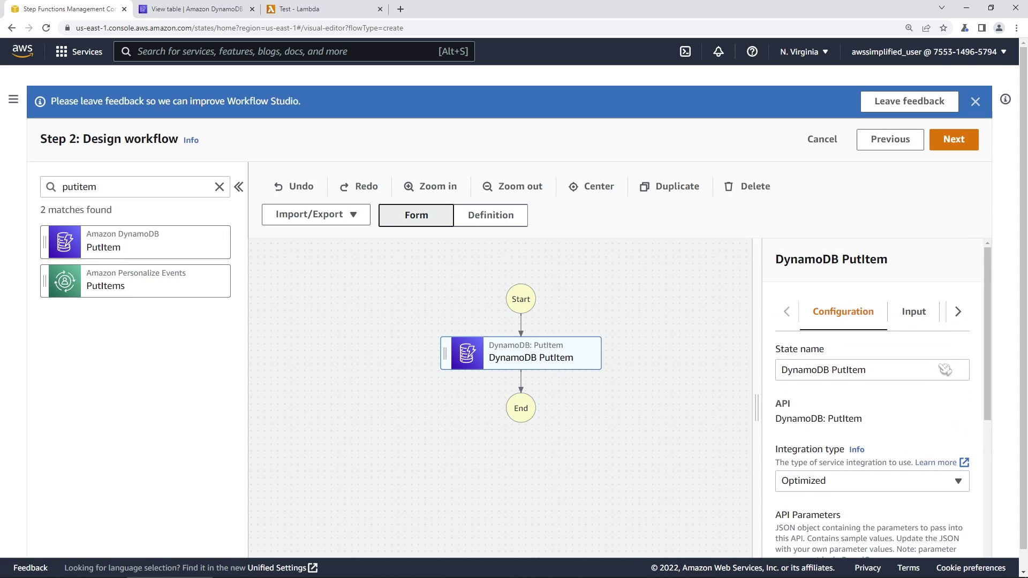
key(ctrl+minus)
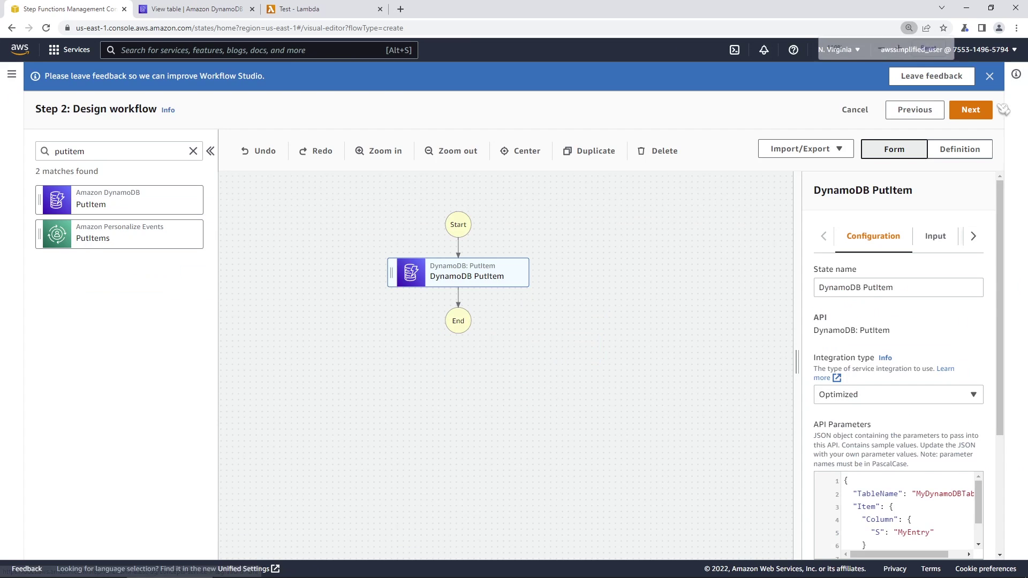
Step: Widen the DynamoDB PutItem settings and review the InputPath filter and the ResultSelector, ResultPath and OutputPath output options
click(990, 76)
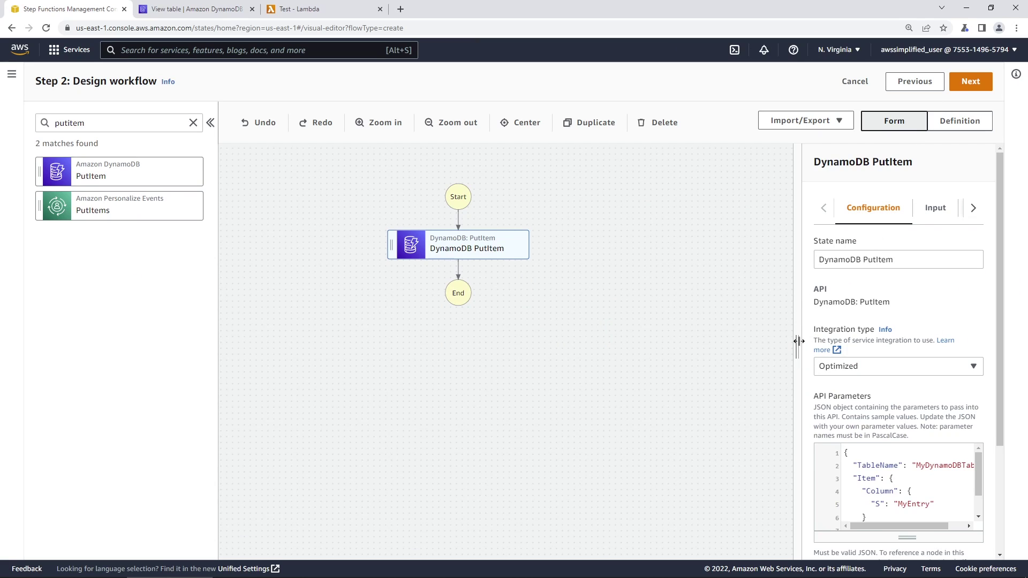
drag(798, 341, 679, 331)
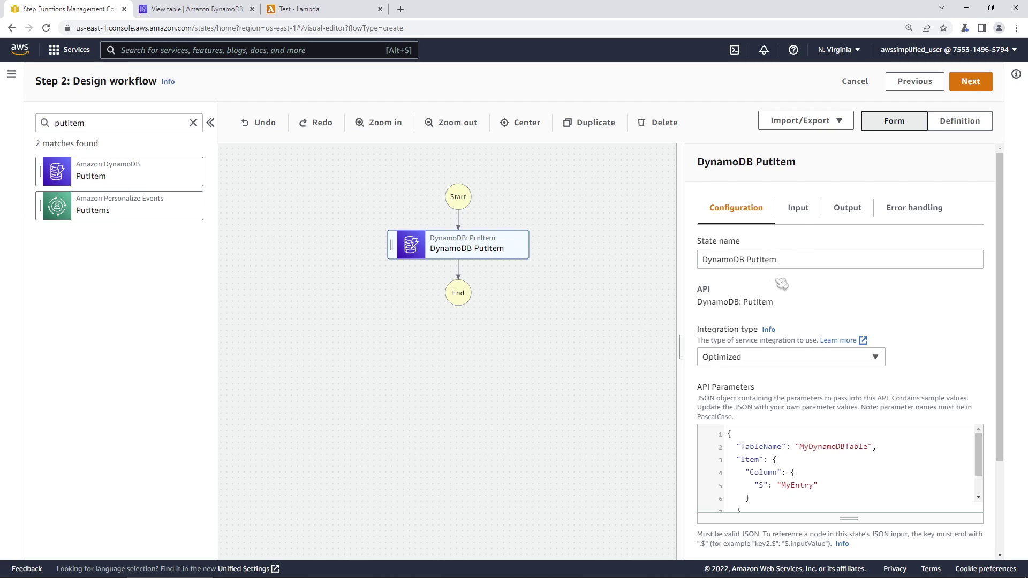
click(798, 219)
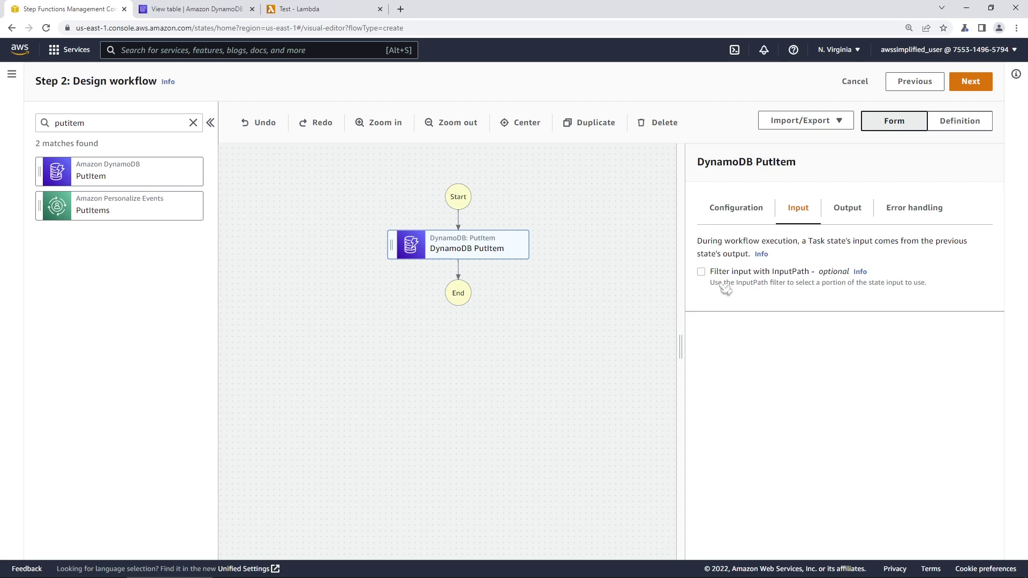
click(857, 217)
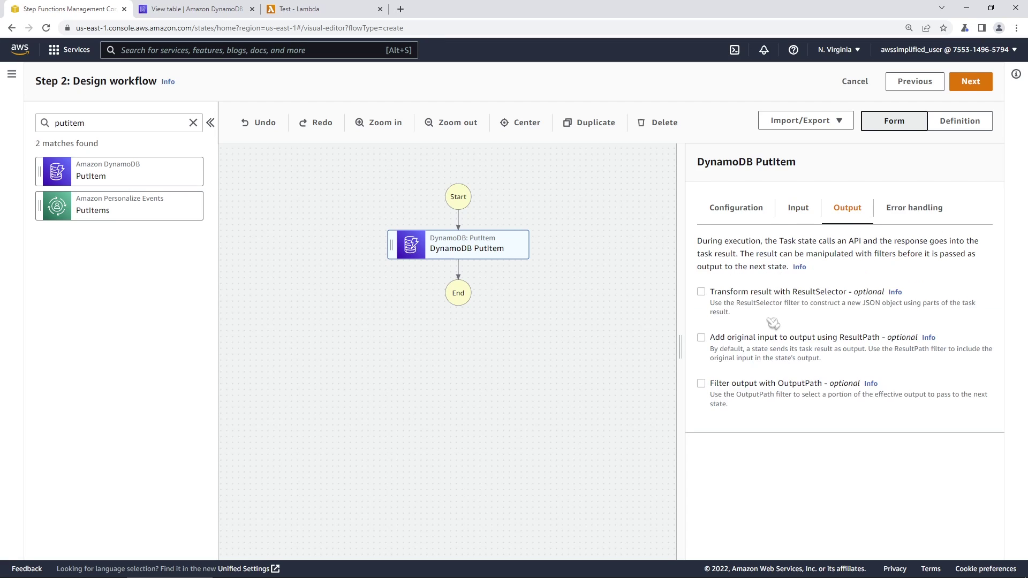
drag(711, 292, 851, 295)
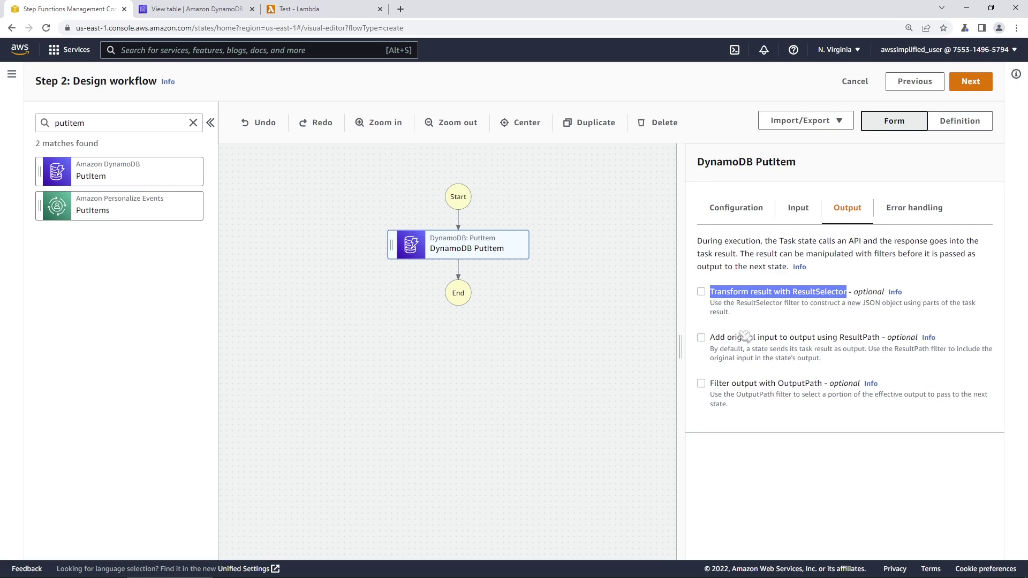
drag(711, 338, 876, 338)
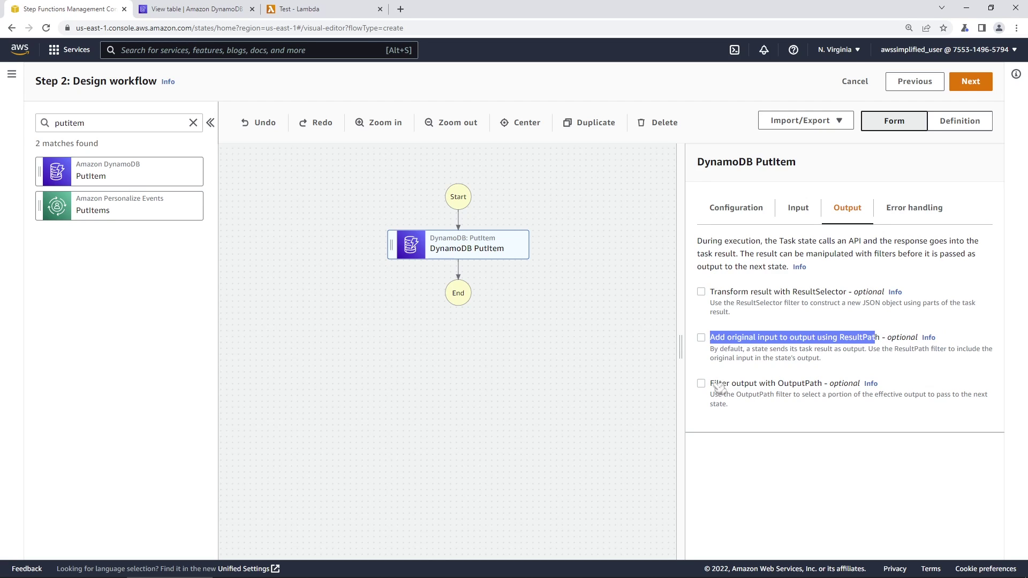
drag(711, 384, 829, 393)
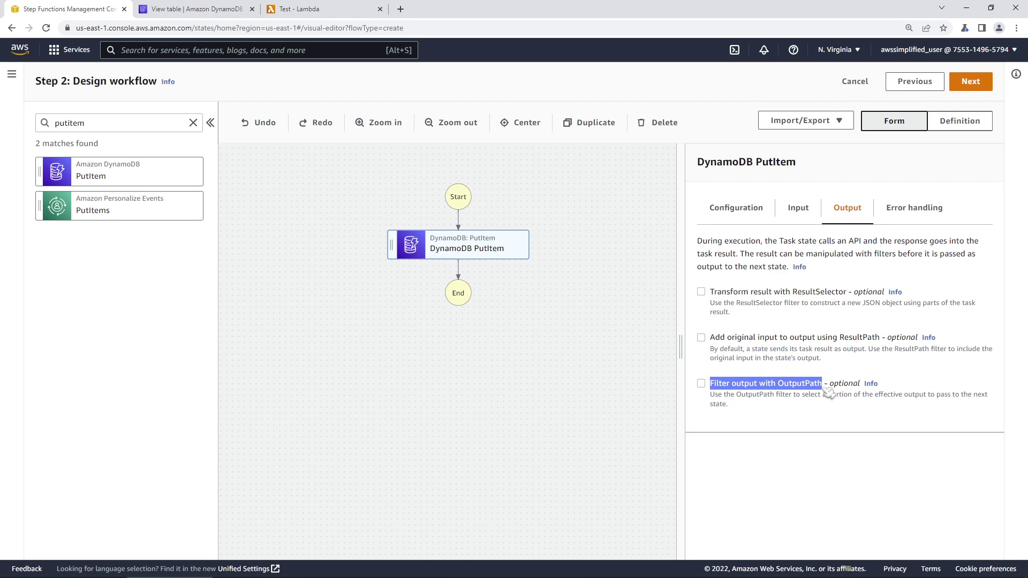
click(784, 422)
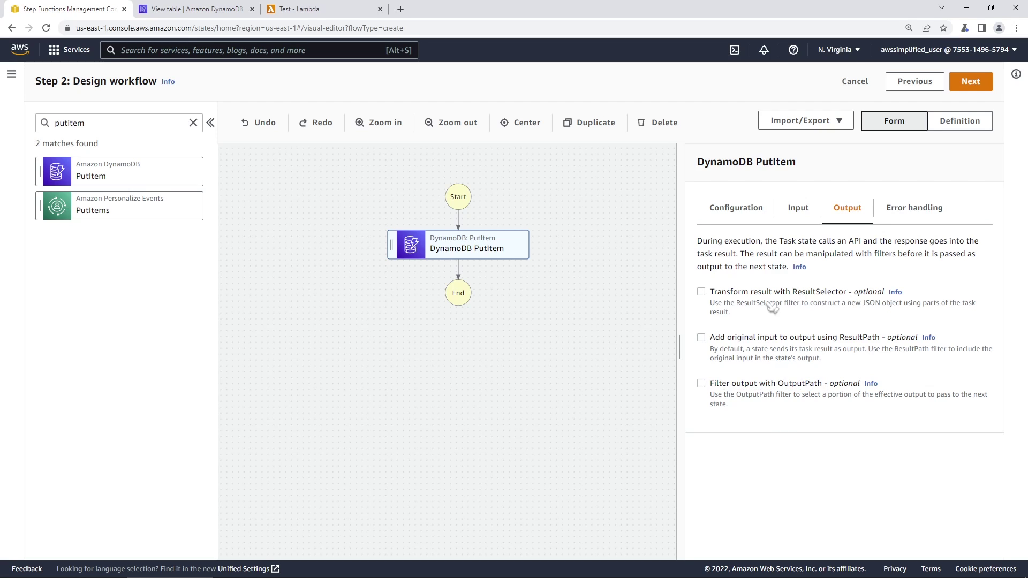
Step: Enlarge the API parameters editor of the PutItem state and set TableName to CustomerOrdersTable
click(750, 213)
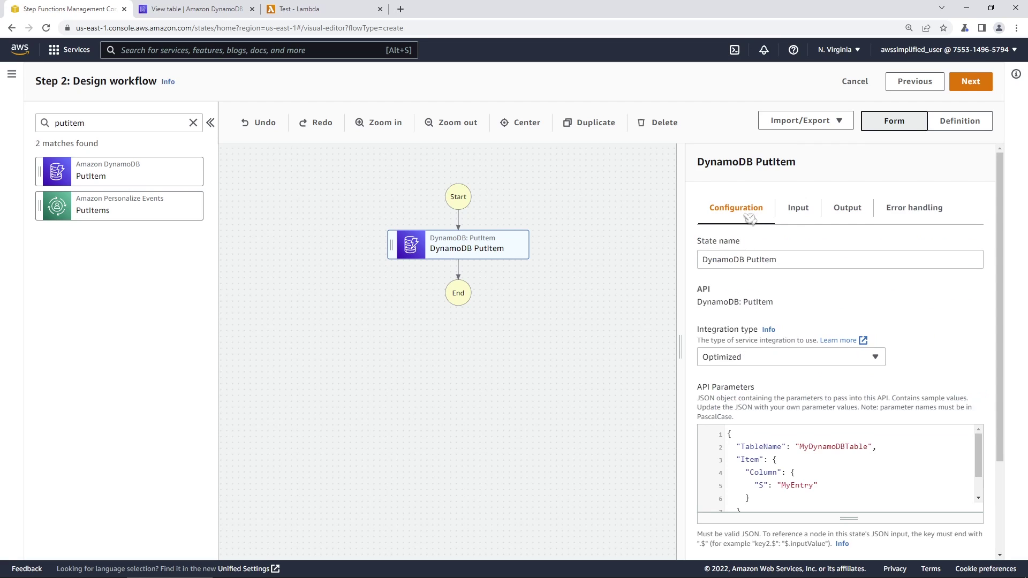
scroll(932, 332, down, 1)
scroll(935, 331, down, 1)
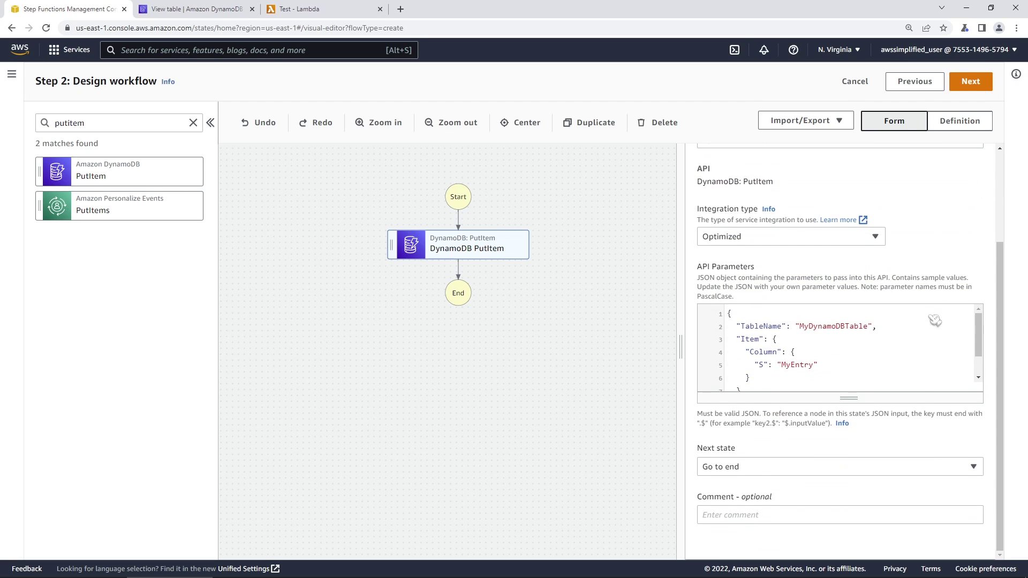
drag(841, 395, 849, 468)
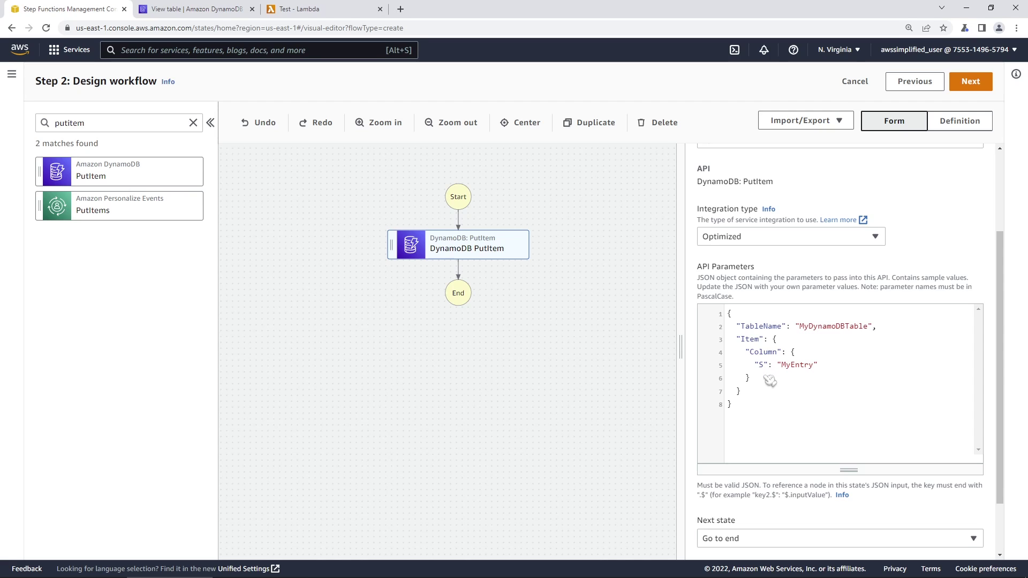
double_click(830, 328)
key(BackSpace)
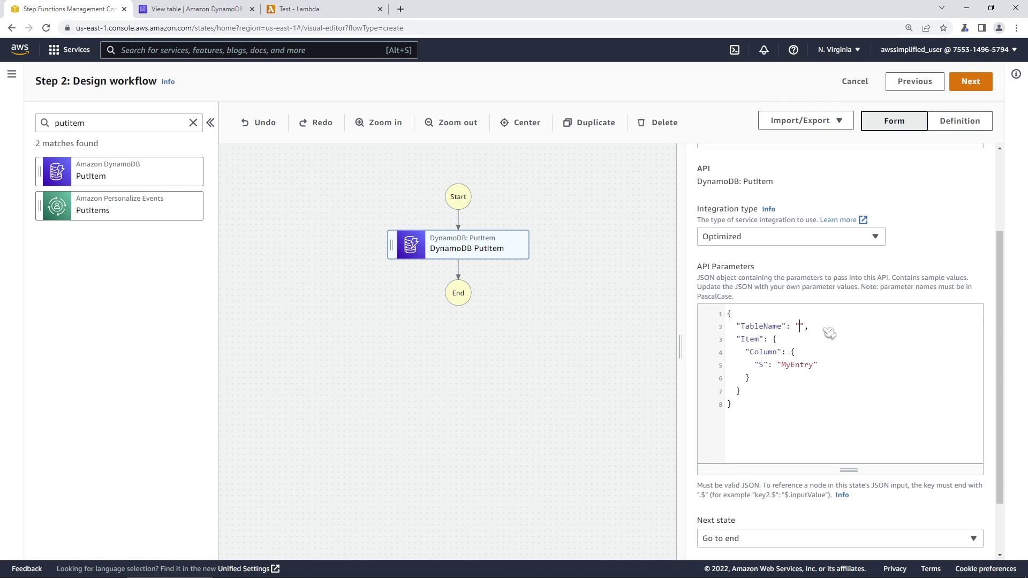
text(CustomerOrdersTable)
Step: In the Item parameters, rename the Column key to customerId and its type key to S.$
double_click(764, 352)
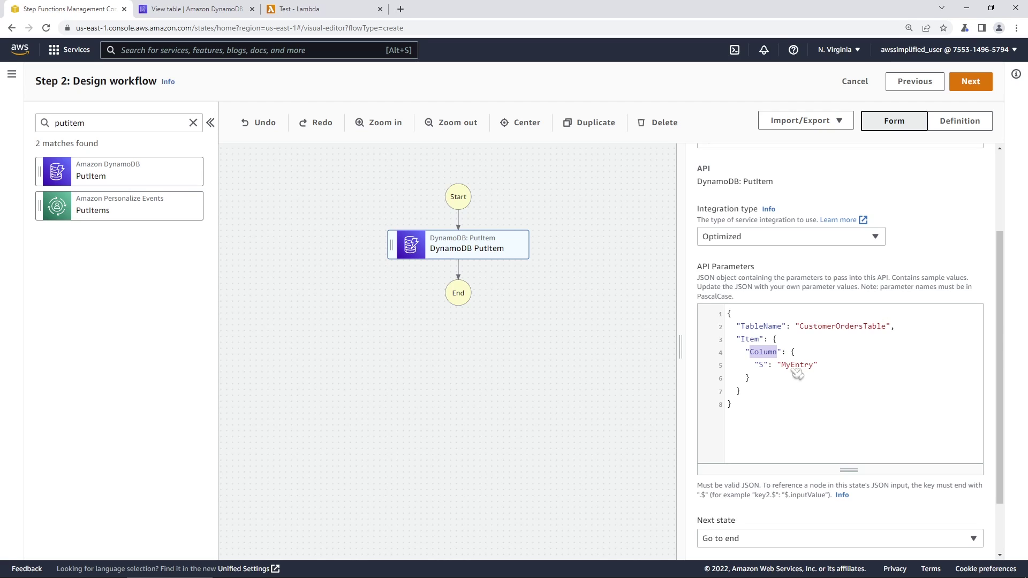
text(customerId)
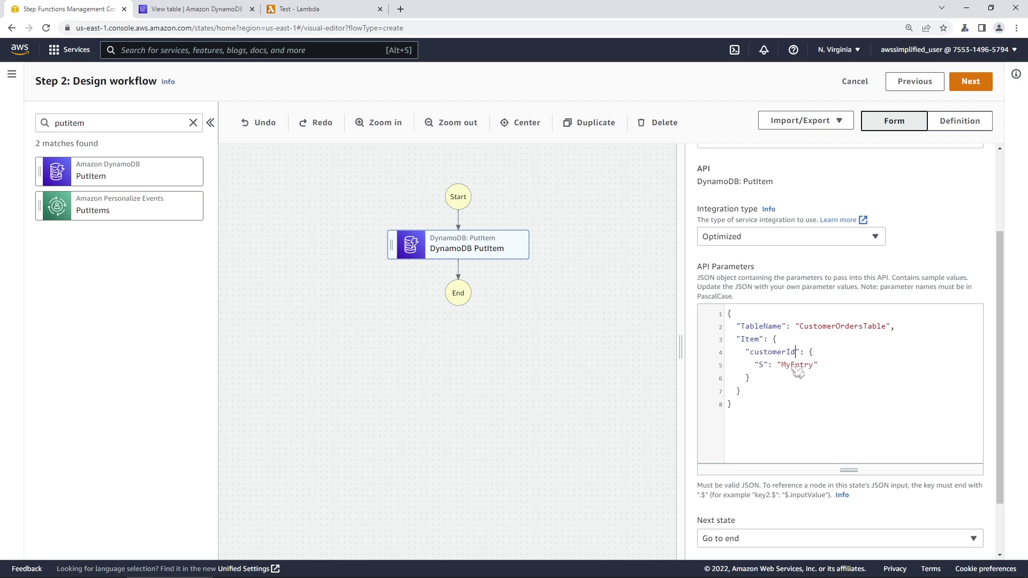
click(765, 368)
text(.$)
Step: Replace the MyEntry sample value of customerId with the input path $.customerId
double_click(810, 366)
click(794, 367)
drag(794, 367, 824, 367)
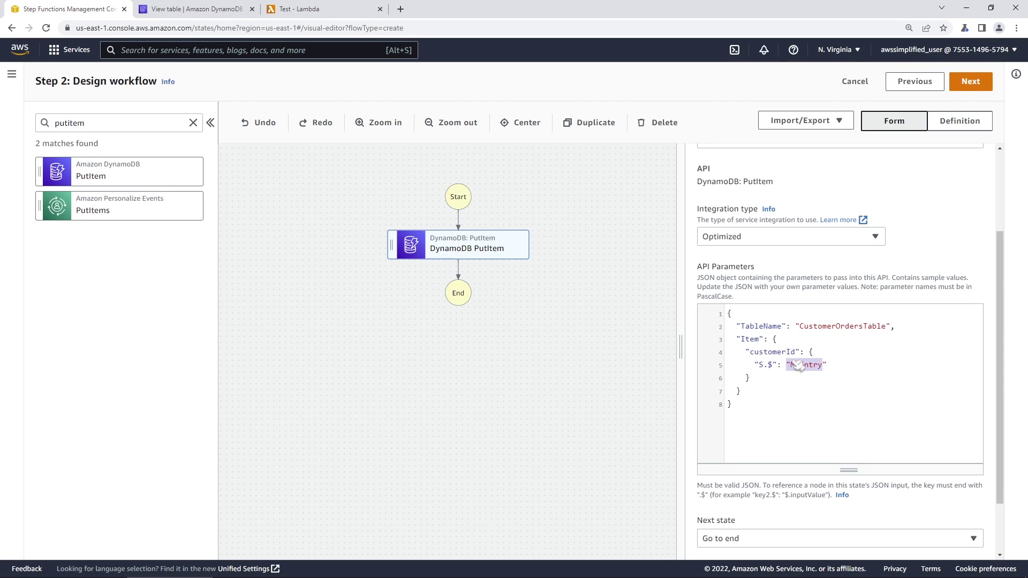
double_click(807, 365)
key(BackSpace)
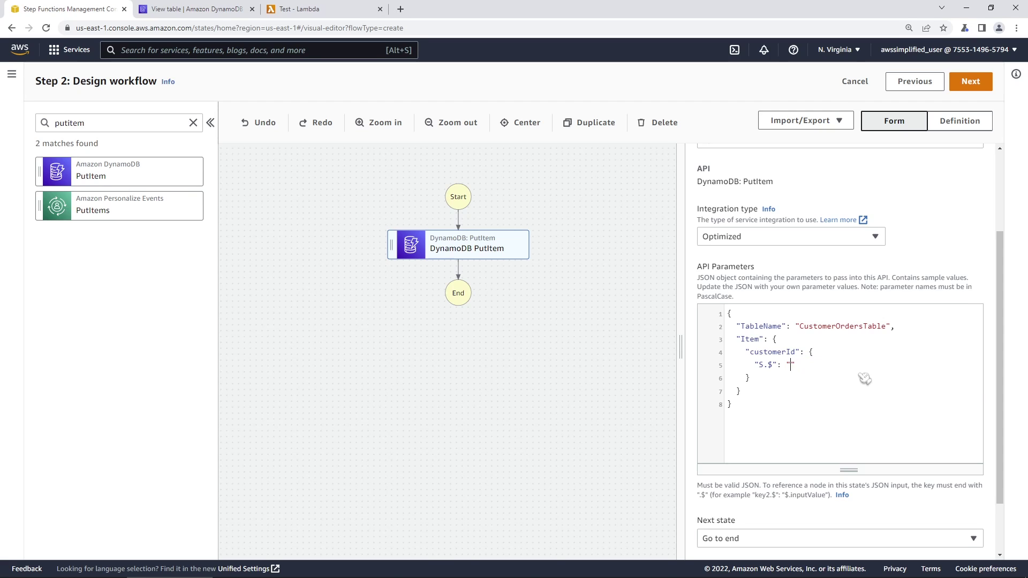
text($.customerId)
Step: Try the nested path customer.customerId for the customerId value and remove the customer prefix again
key(BackSpace)
key(BackSpace)
key(BackSpace)
key(BackSpace)
key(BackSpace)
key(BackSpace)
key(BackSpace)
key(BackSpace)
key(BackSpace)
key(BackSpace)
text(customer.customerId)
key(Left)
key(Left)
key(Left)
key(Left)
key(Left)
key(Left)
key(BackSpace)
key(BackSpace)
key(BackSpace)
key(BackSpace)
key(BackSpace)
key(BackSpace)
key(BackSpace)
key(BackSpace)
key(BackSpace)
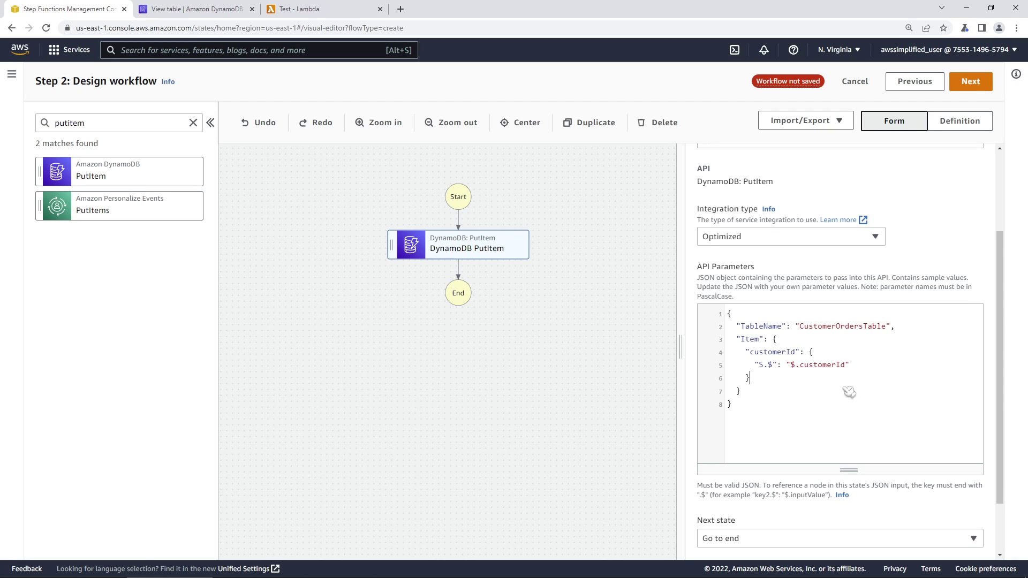
Step: Add an orderId entry after customerId in the Item parameters, with S.$ set to $.orderId
text(,)
key(Return)
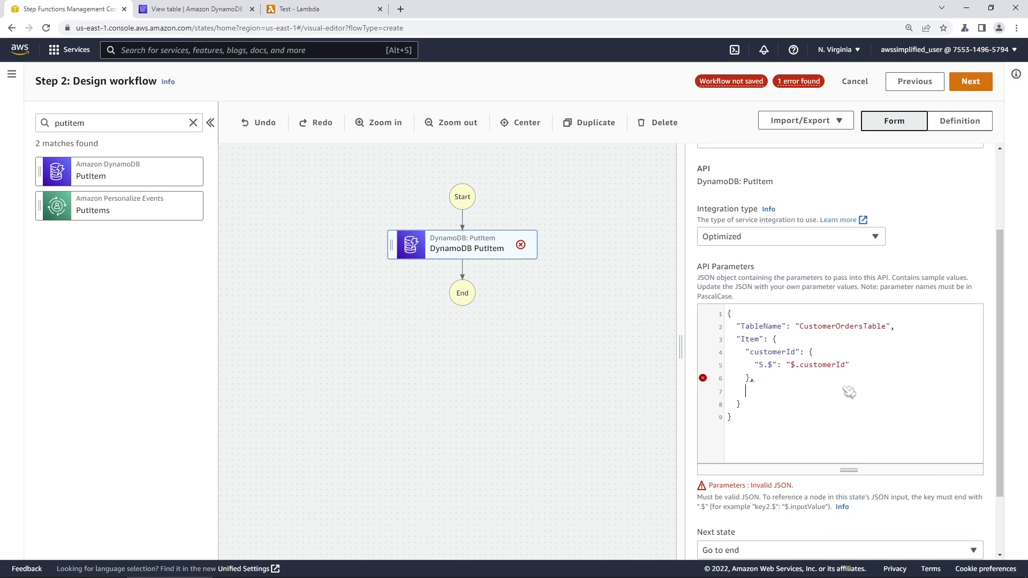
text("orderId":)
key(BackSpace)
text({)
key(Return)
key(Return)
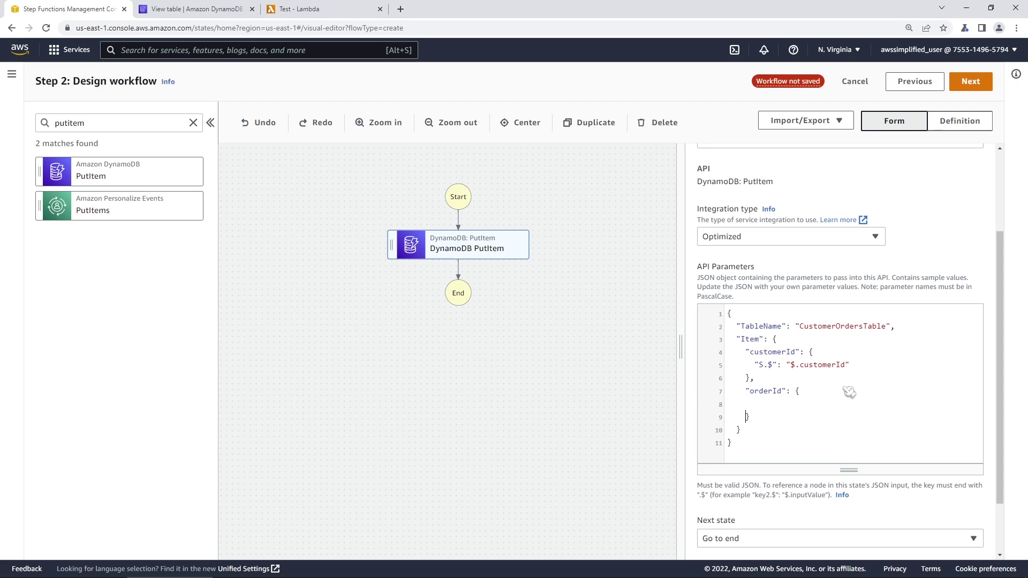
key(Up)
text(")
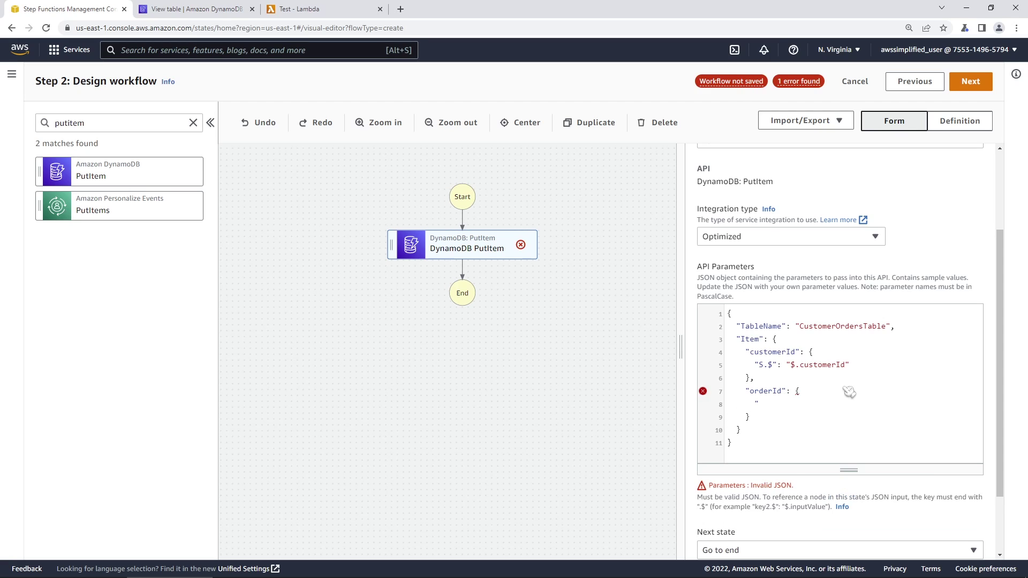
text(S.$": "$.ore)
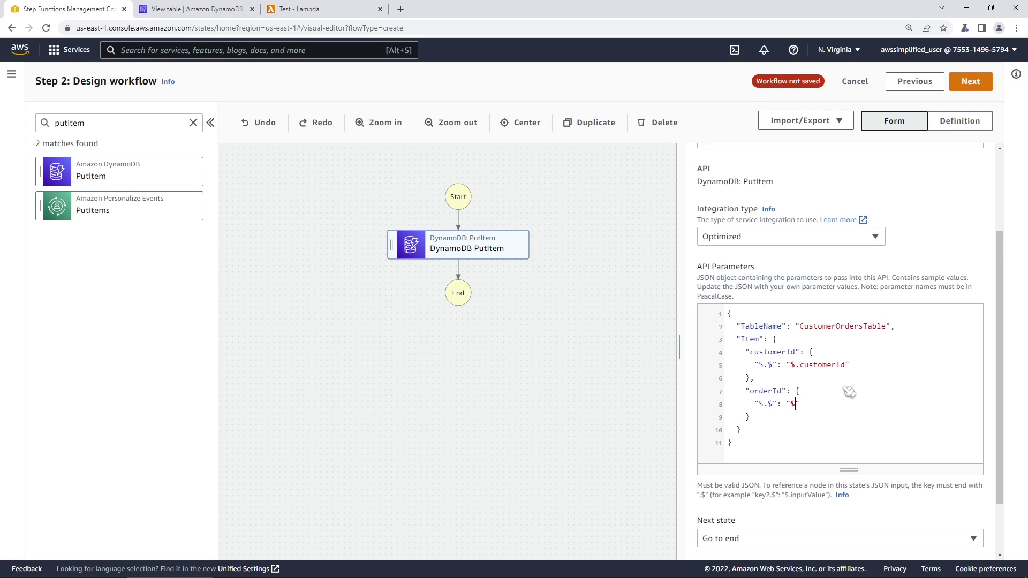
key(BackSpace)
text(derId)
Step: Clear the action search and place the AWS Lambda Invoke action between DynamoDB PutItem and End
click(194, 122)
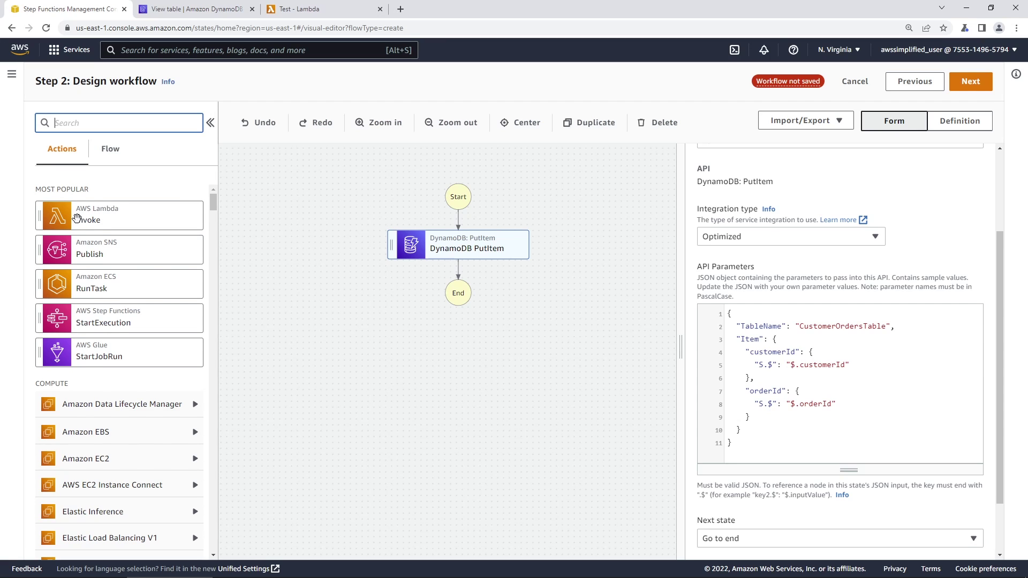
drag(81, 220, 402, 277)
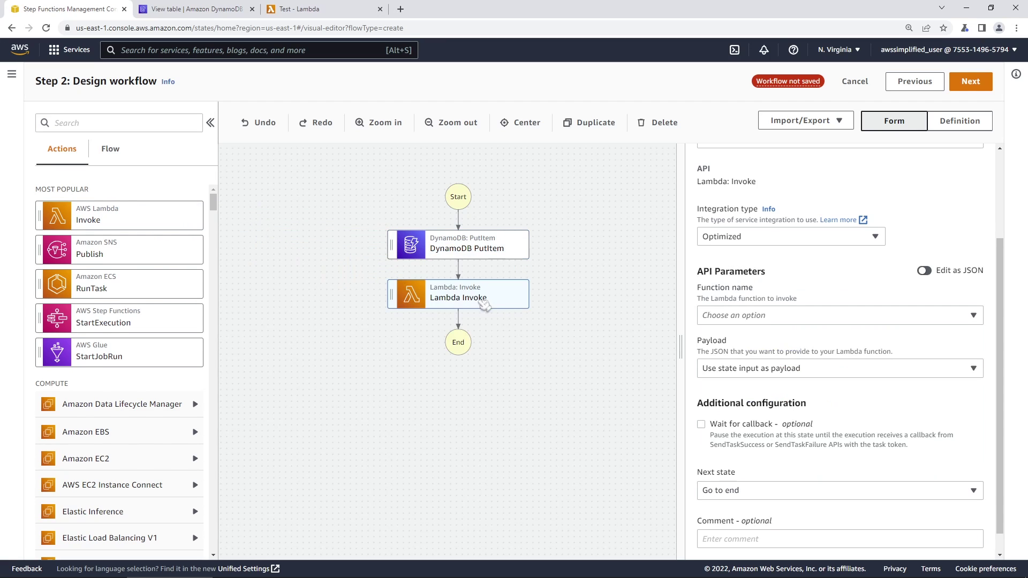
click(507, 320)
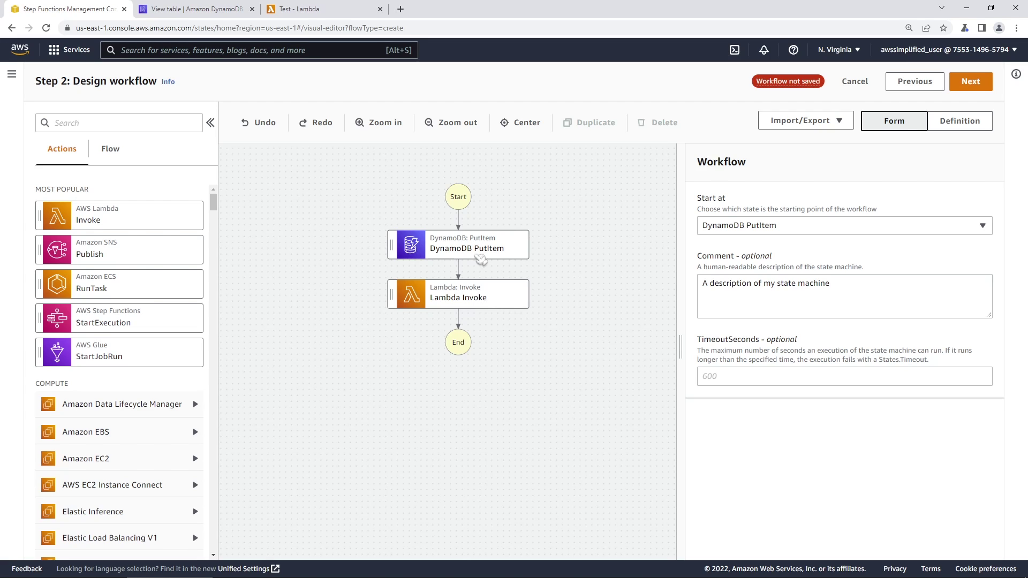
Step: Delete the Lambda Invoke state and place the AWS Lambda Invoke action after DynamoDB PutItem again
click(482, 294)
key(Delete)
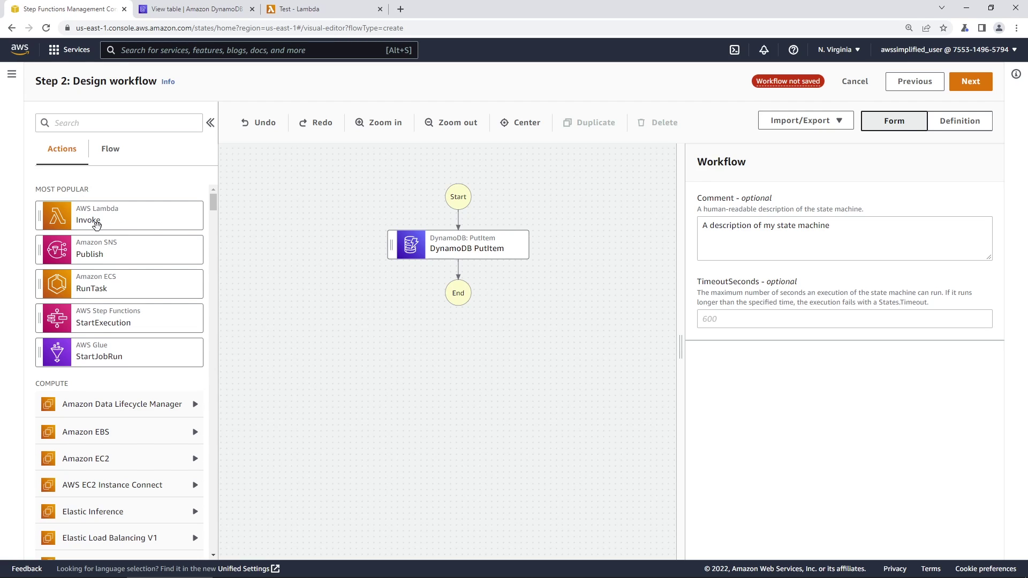
drag(86, 211, 415, 279)
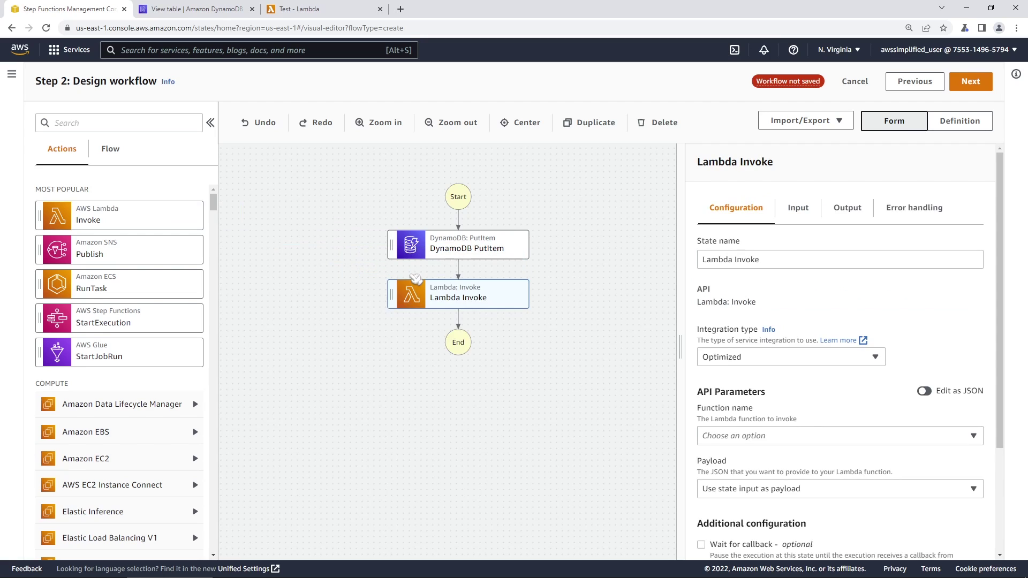
click(553, 296)
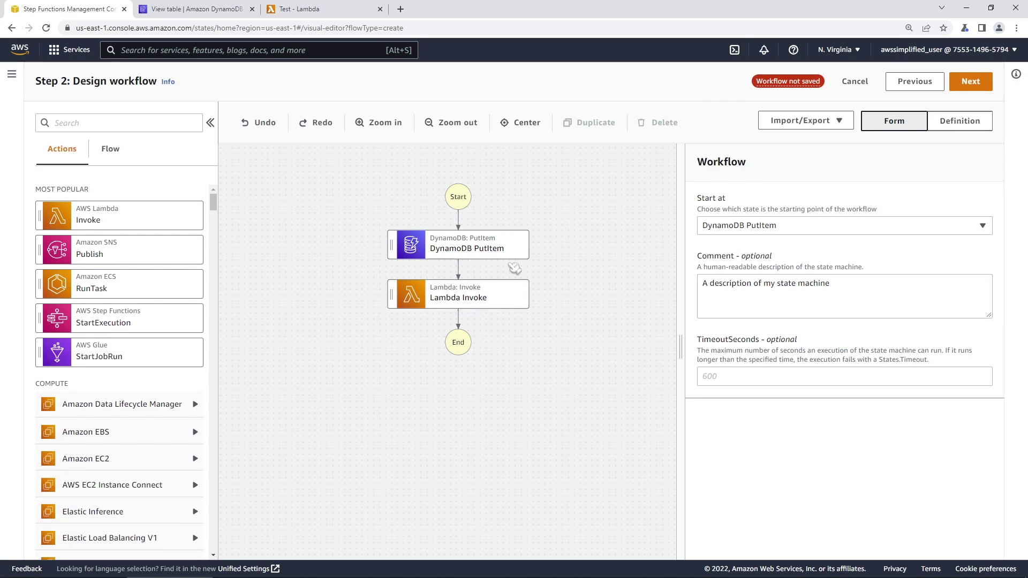
Step: Search for test:$ and choose Test:$LATEST as the function name of the Lambda Invoke state
click(971, 81)
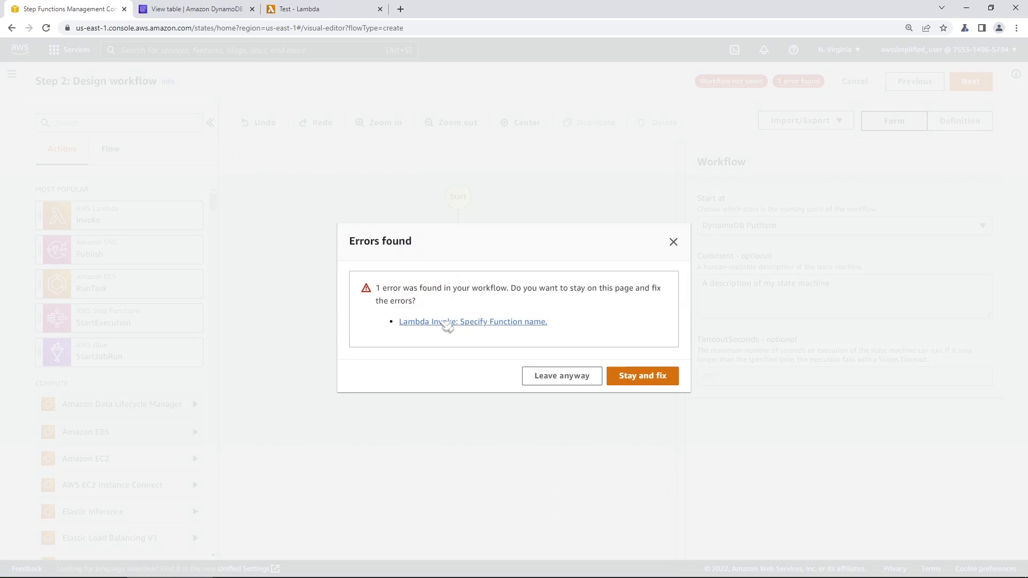
click(675, 244)
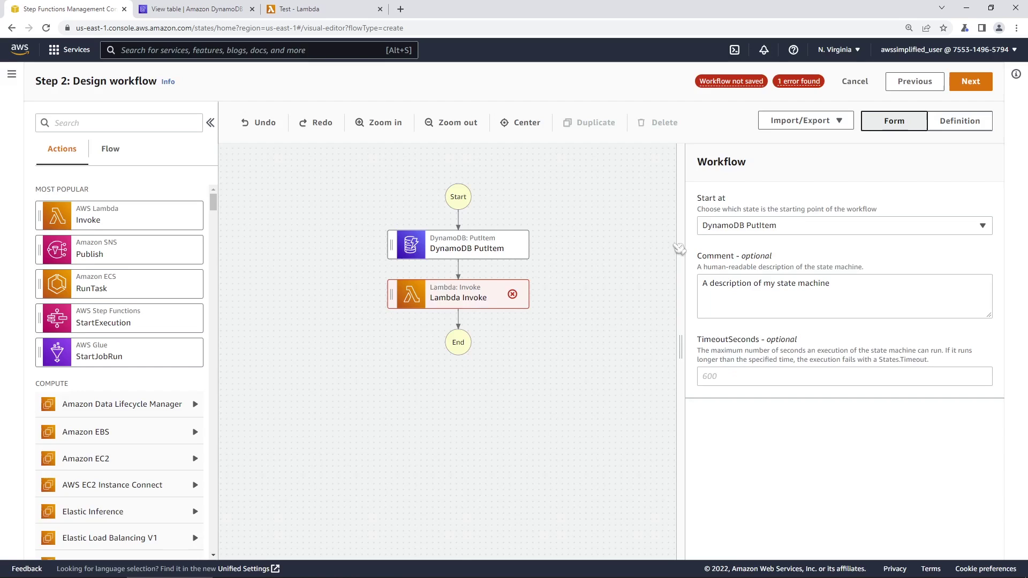
click(491, 299)
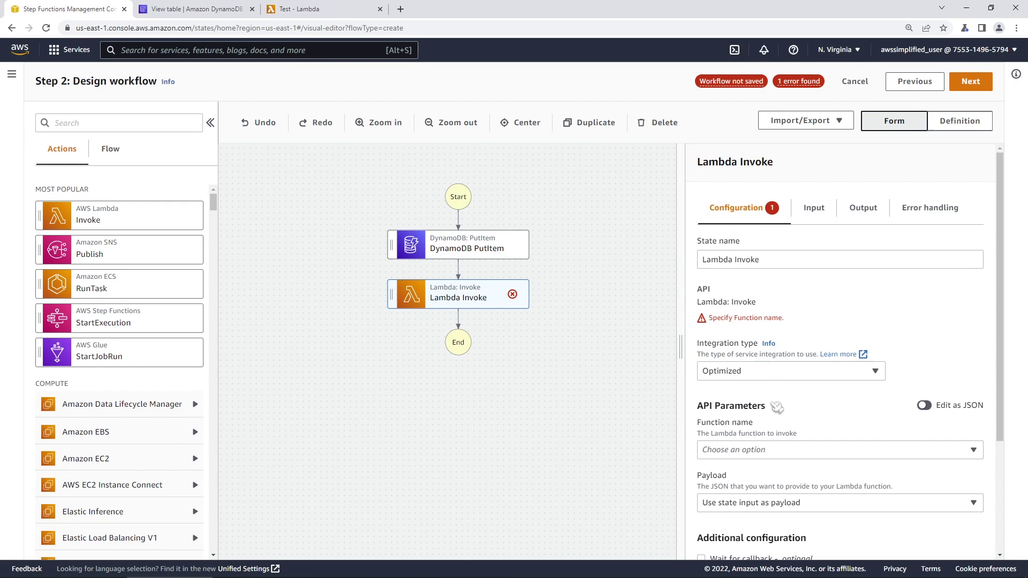
click(797, 450)
text(test)
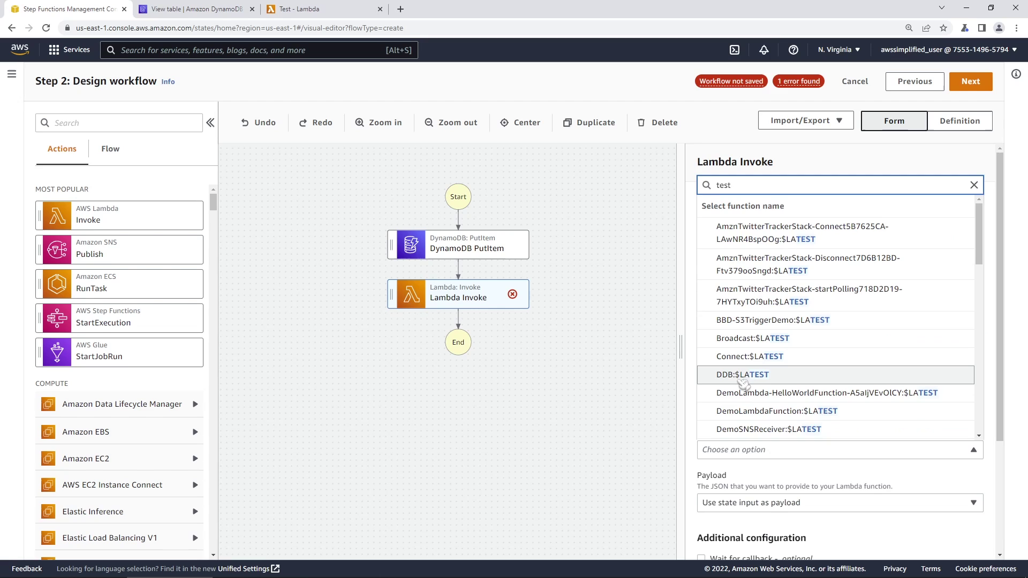
text(:$)
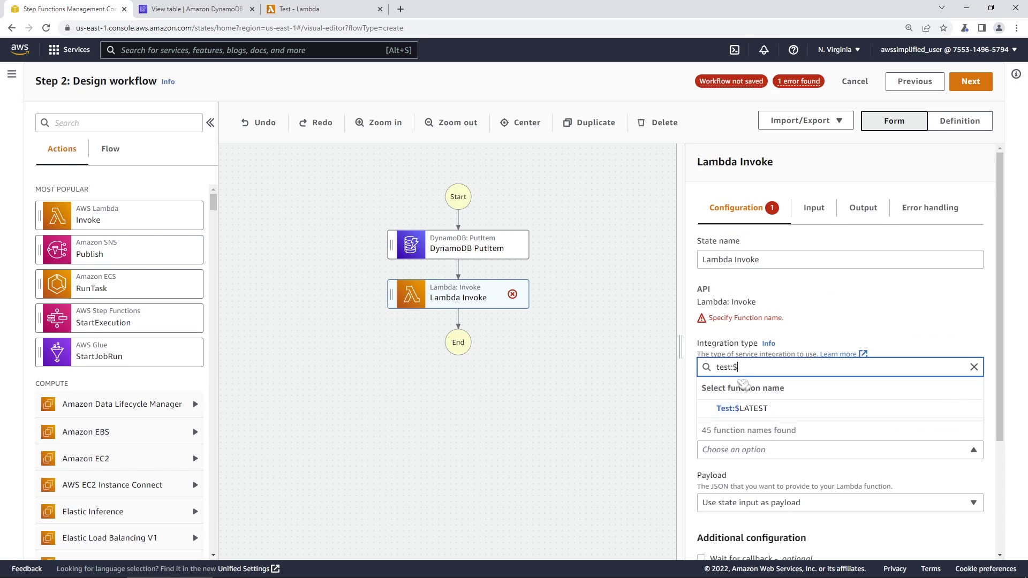
click(742, 408)
click(564, 394)
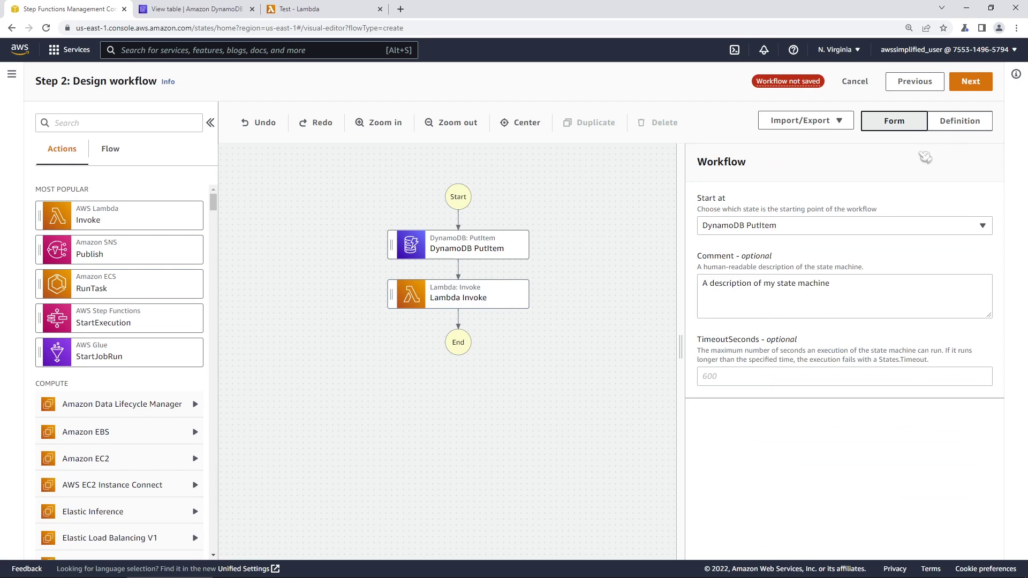
Step: Continue to the generated code and review the state machine definition down to the Lambda Invoke state
click(981, 85)
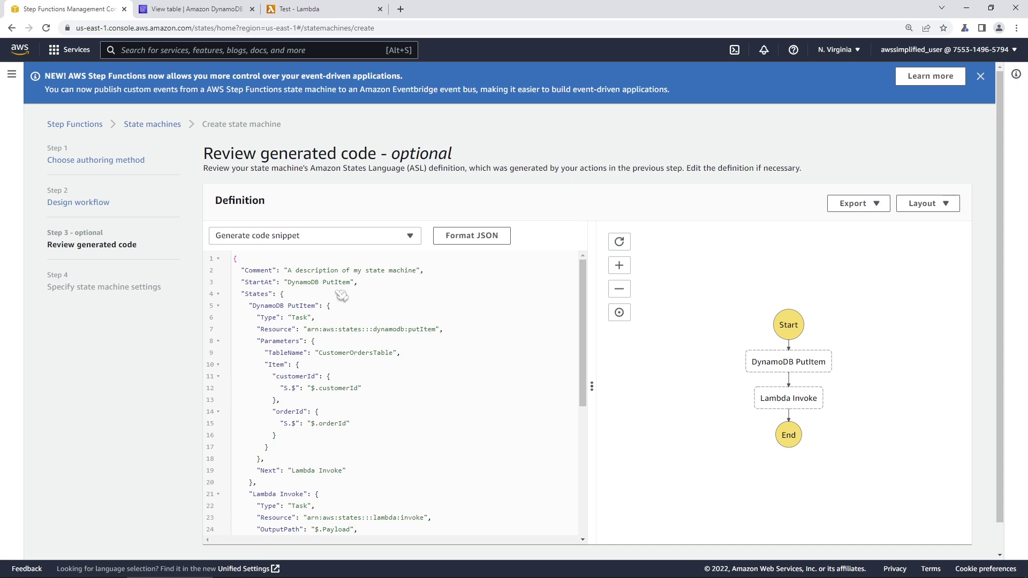
scroll(366, 360, down, 5)
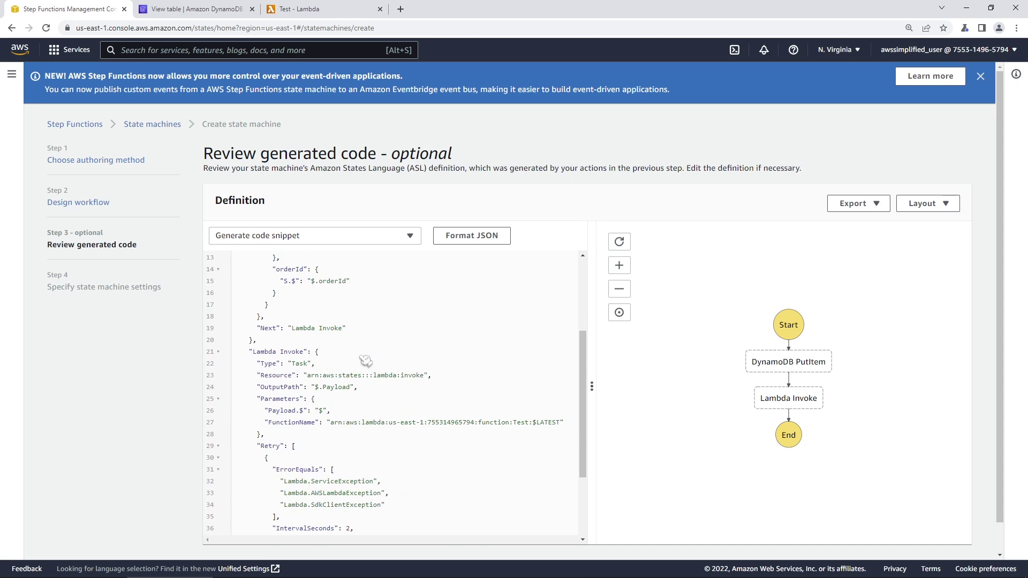
Step: Finish reviewing the generated state machine definition and continue to the state machine settings
scroll(366, 361, down, 3)
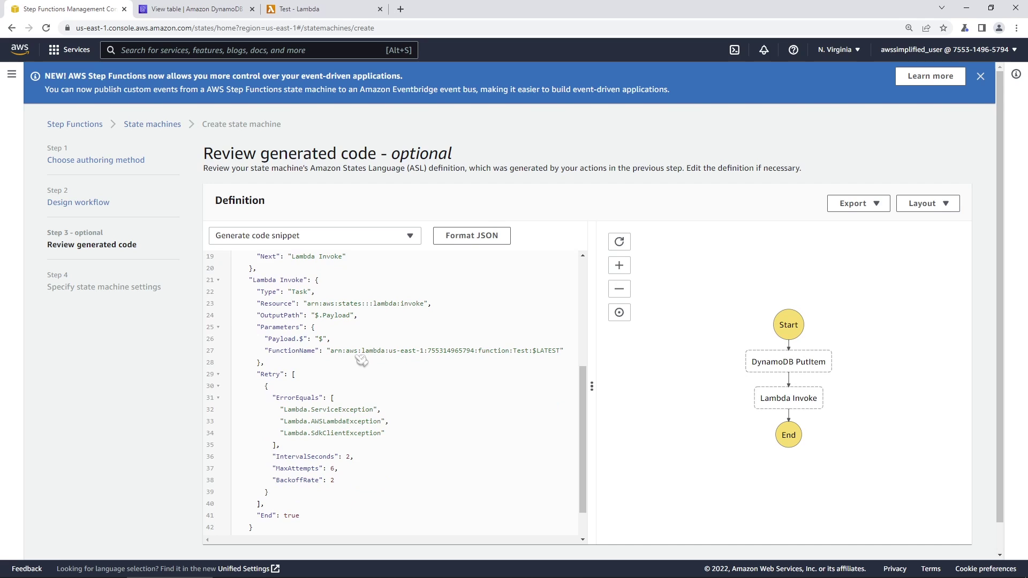
scroll(362, 360, up, 8)
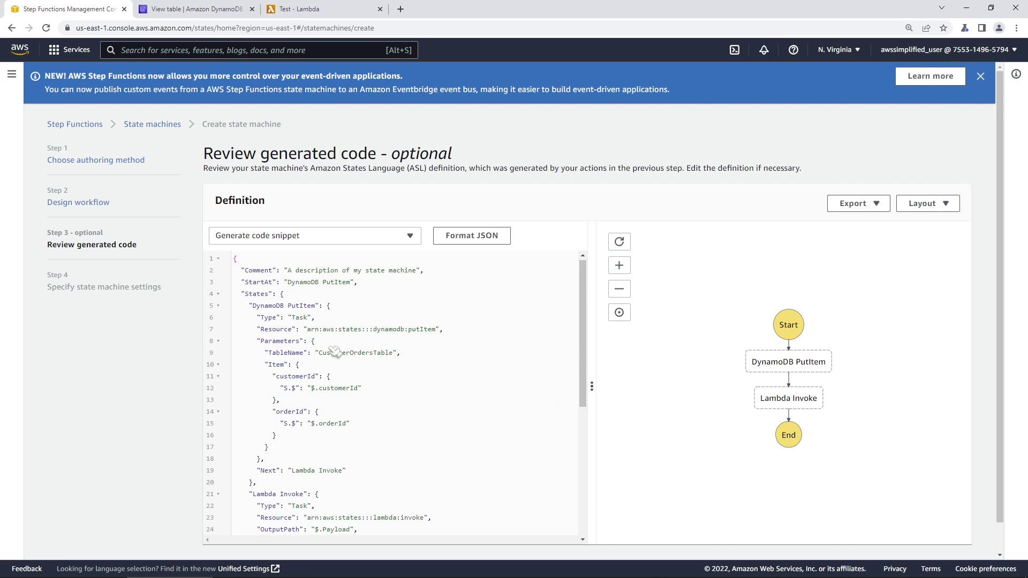
scroll(335, 351, down, 10)
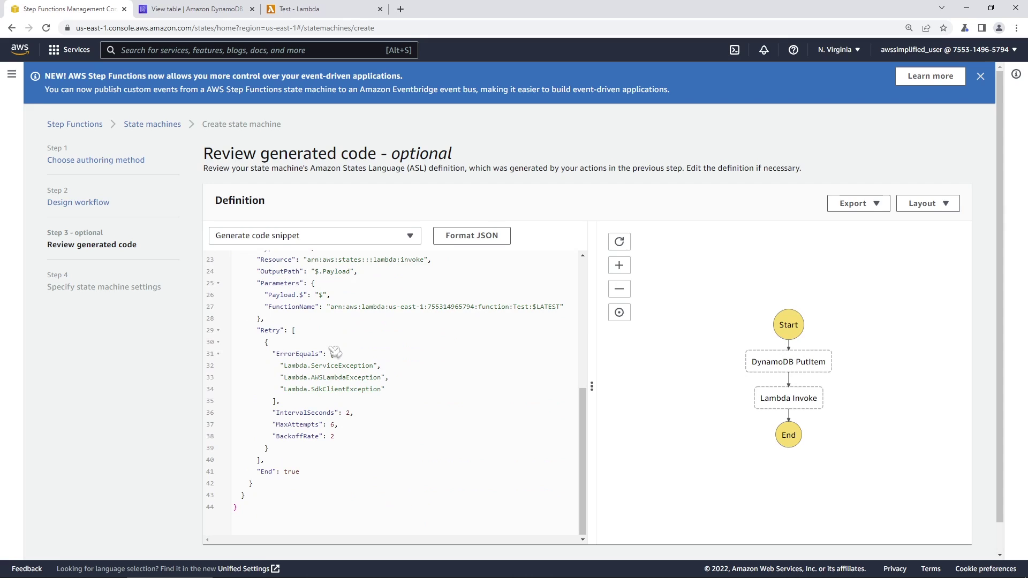
scroll(643, 324, down, 1)
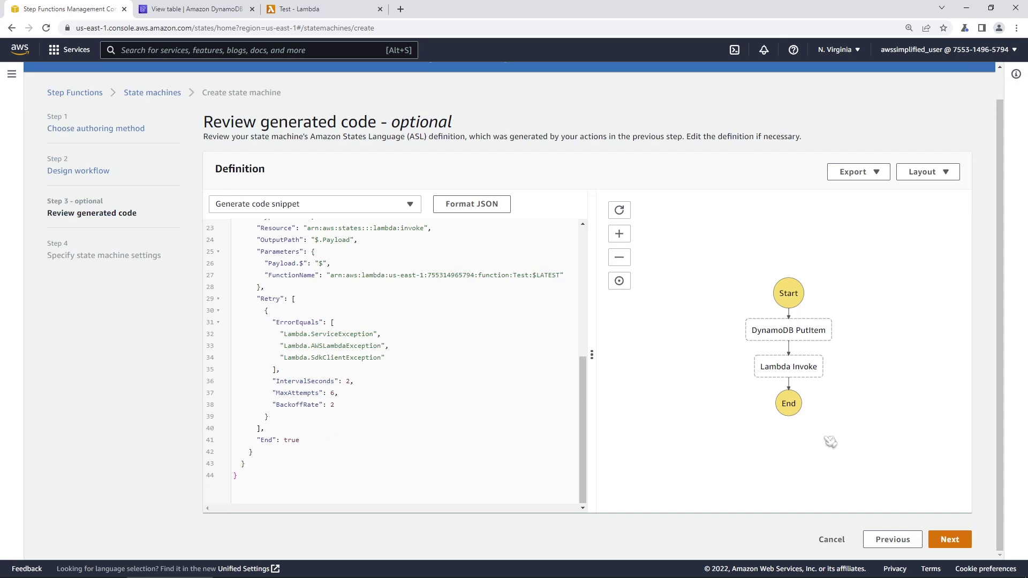
click(949, 541)
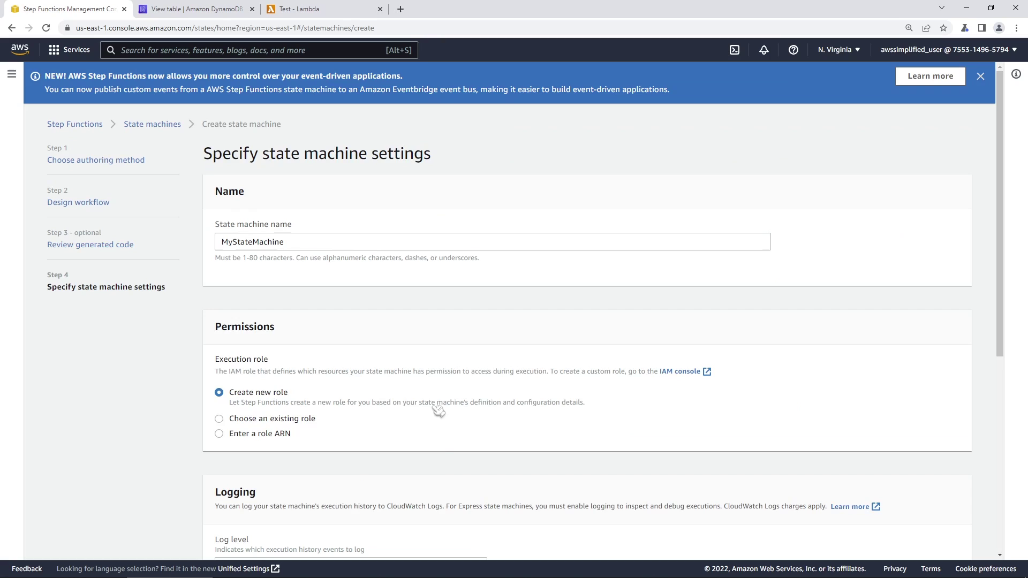
Step: Name the state machine CustomerOrderFlow and keep the default role, logging and tracing settings
double_click(363, 247)
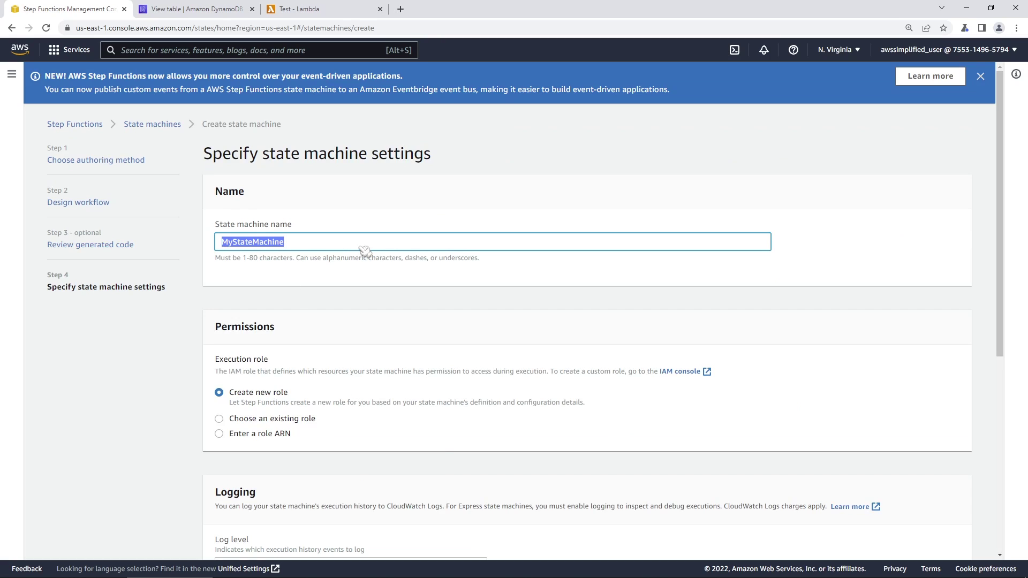
text(CustomerOrderFlow)
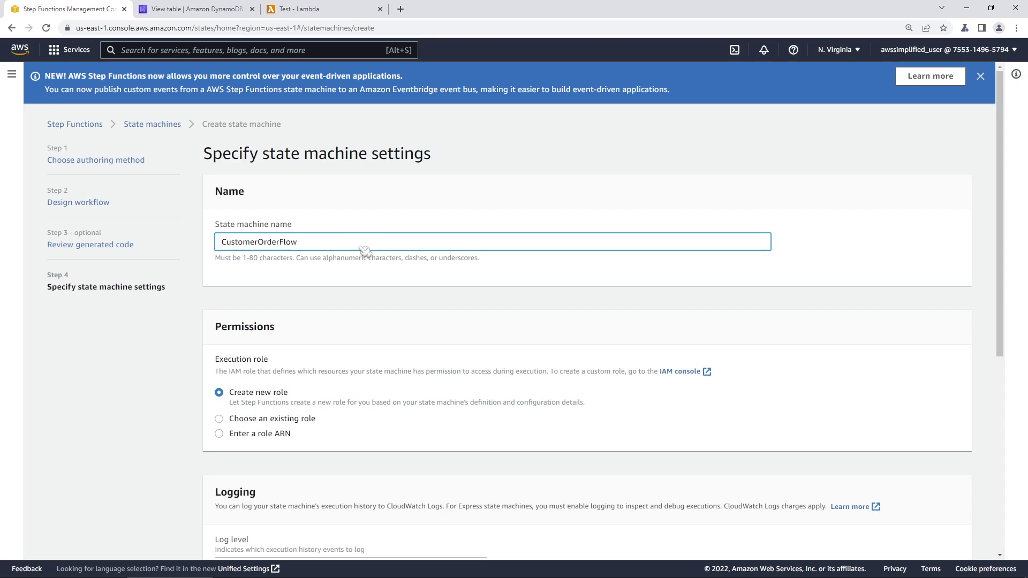
scroll(478, 439, down, 2)
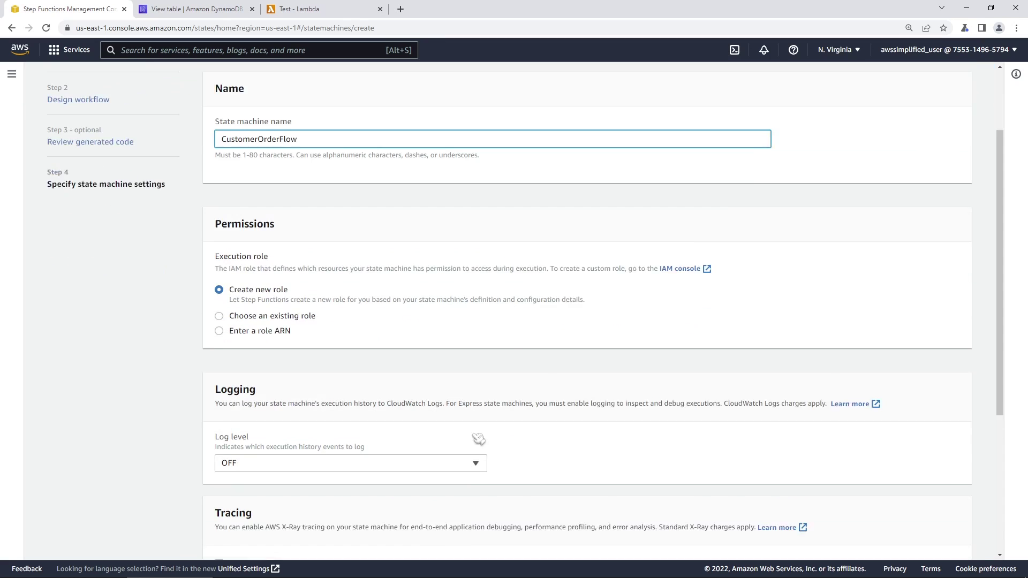
scroll(479, 439, down, 1)
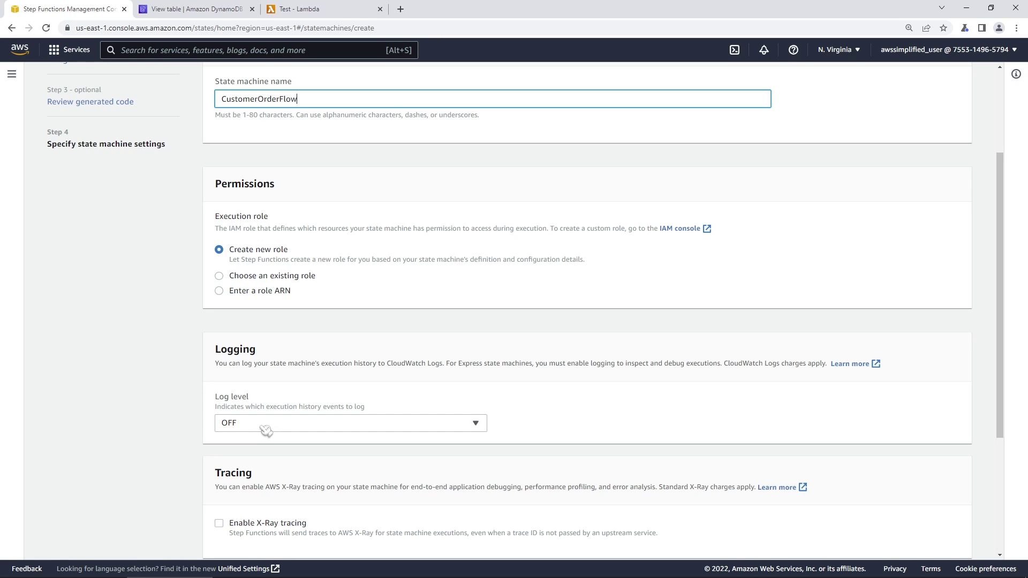
scroll(266, 431, down, 3)
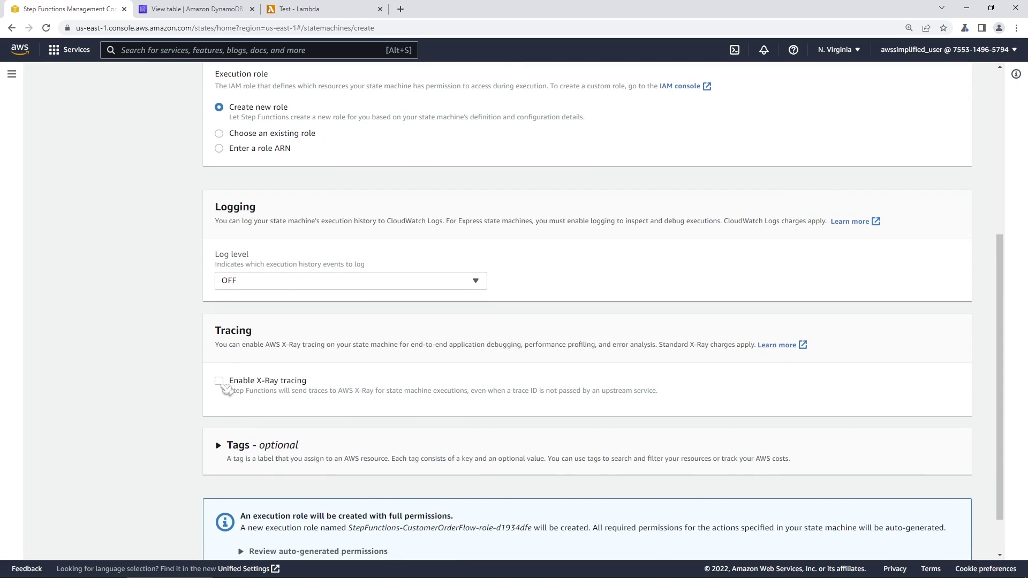
scroll(227, 389, down, 1)
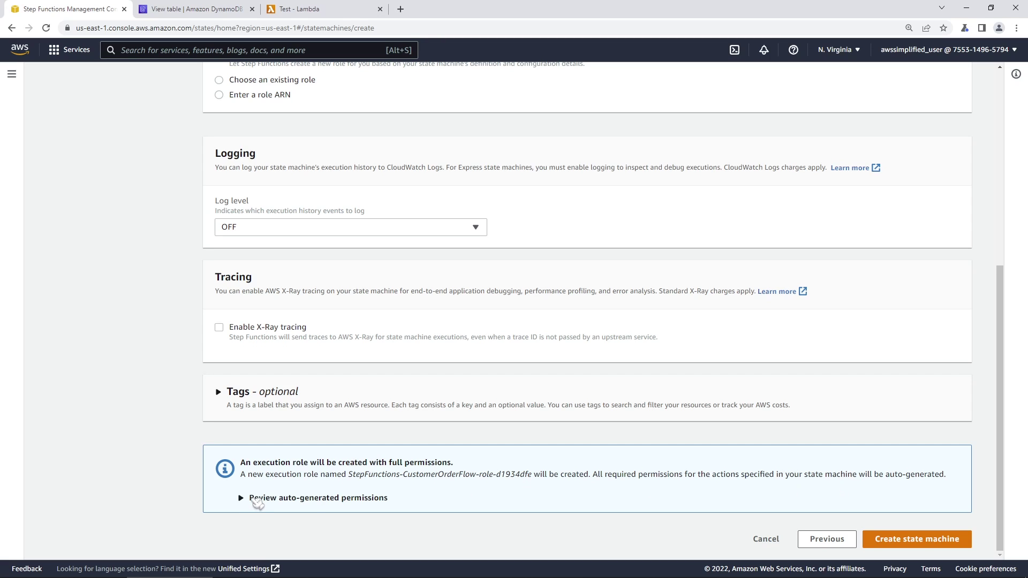
Step: Review the auto-generated Lambda and DynamoDB permissions of the execution role and create the state machine
click(252, 502)
scroll(414, 471, down, 4)
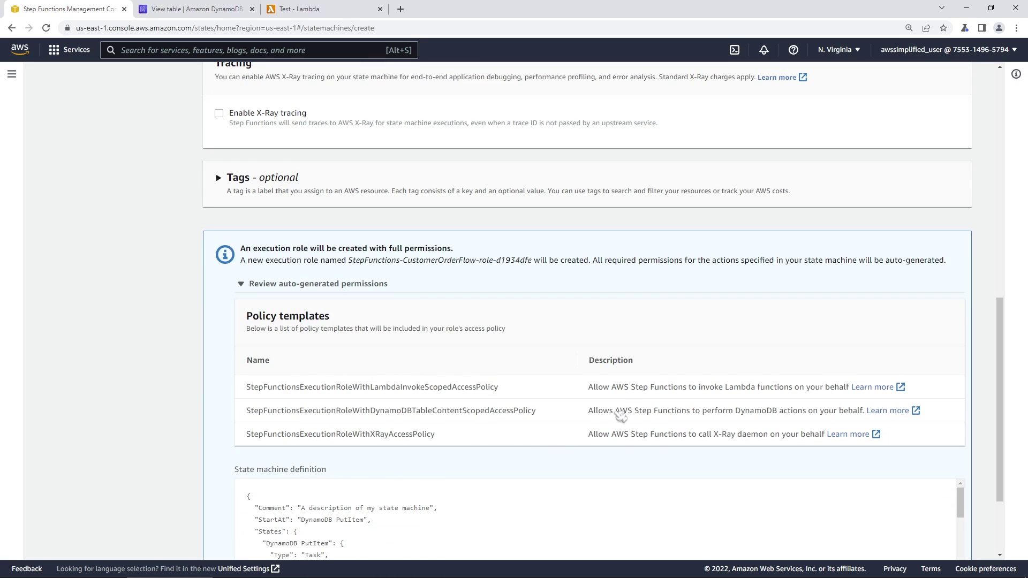
double_click(600, 388)
drag(616, 393, 755, 392)
double_click(753, 390)
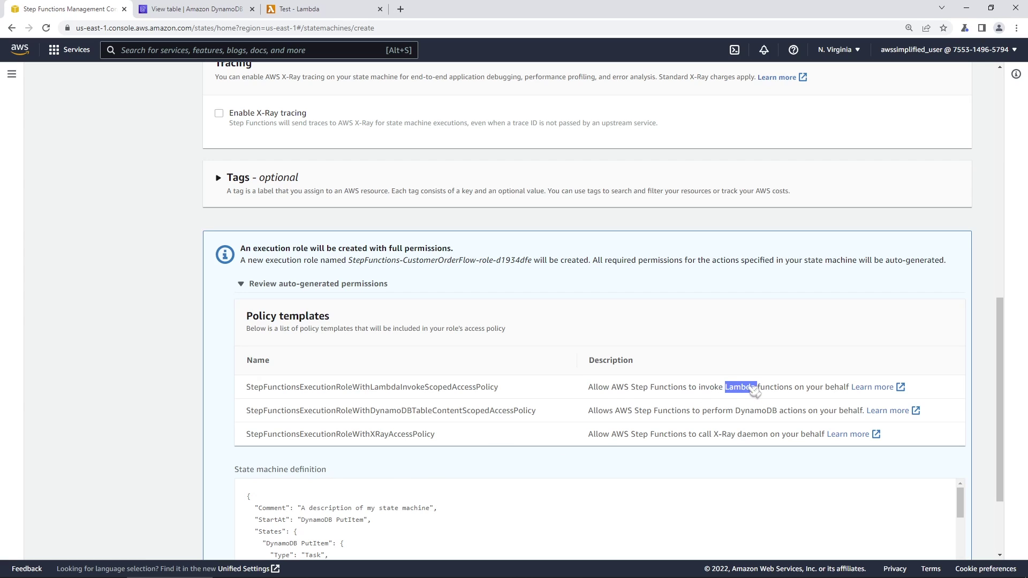
double_click(760, 413)
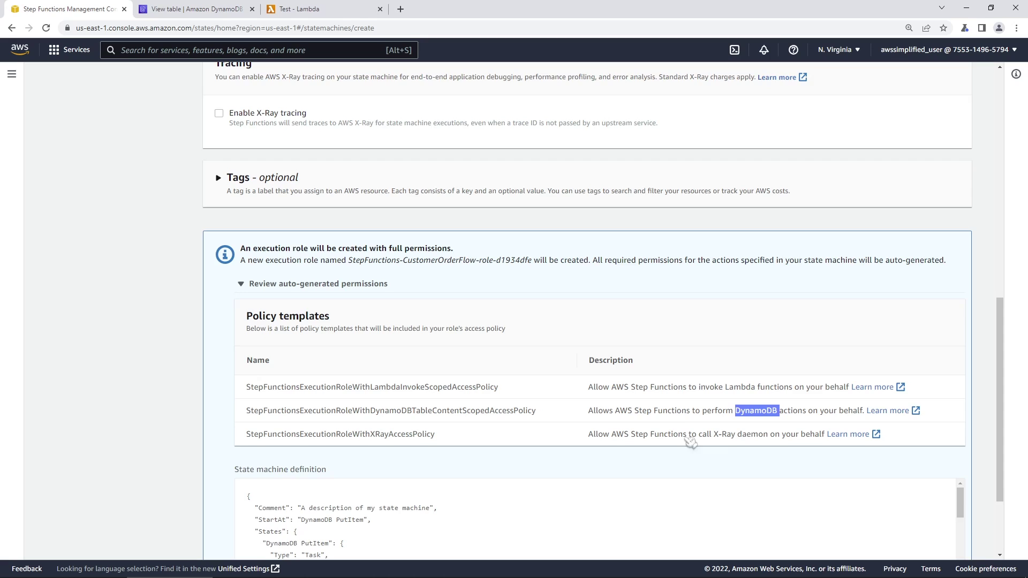
scroll(688, 442, down, 2)
double_click(315, 424)
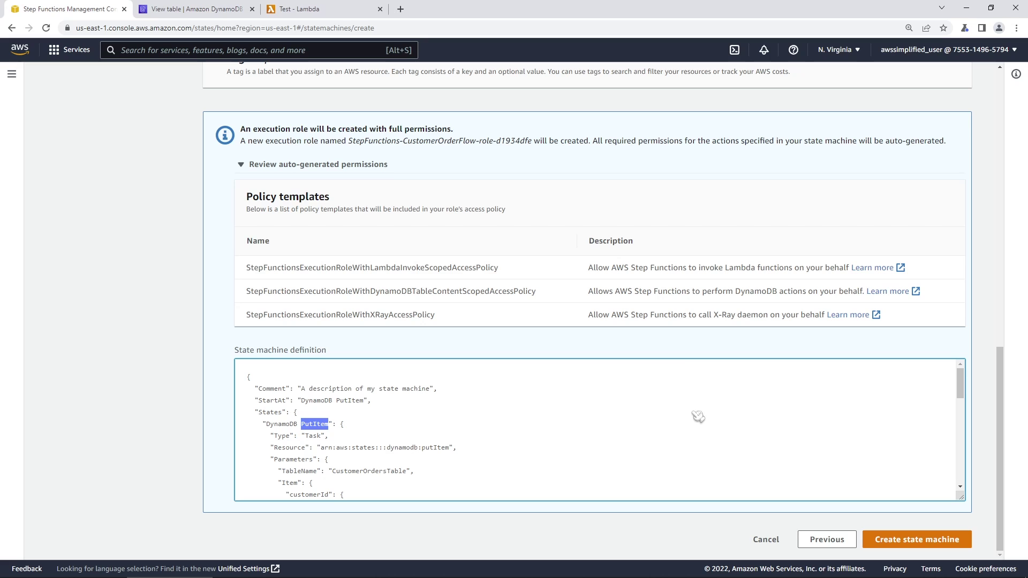
click(932, 540)
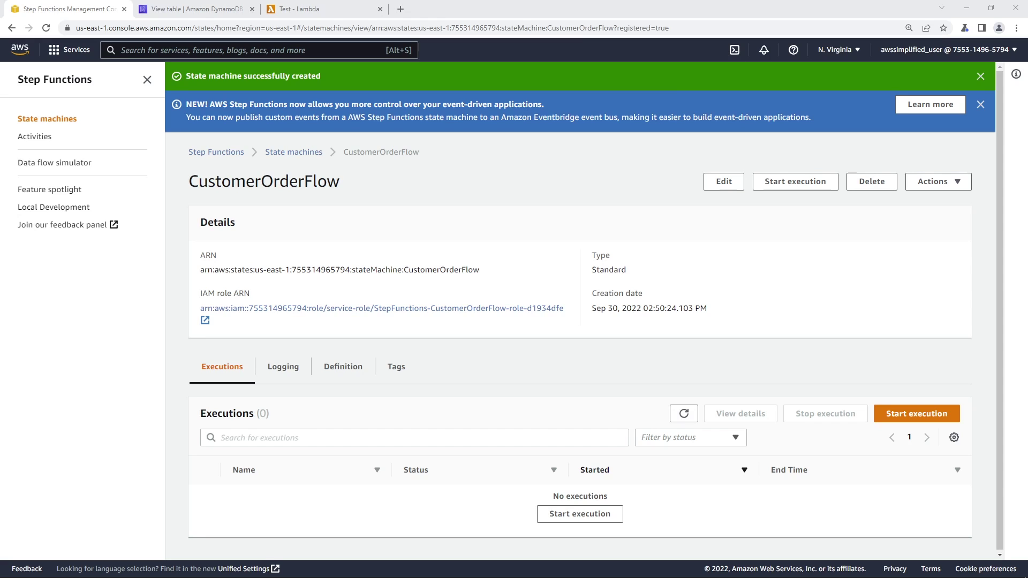
Step: Open a new execution, replace its default input with the copied customer order JSON with transactionAmount 50.00, and start it
click(902, 417)
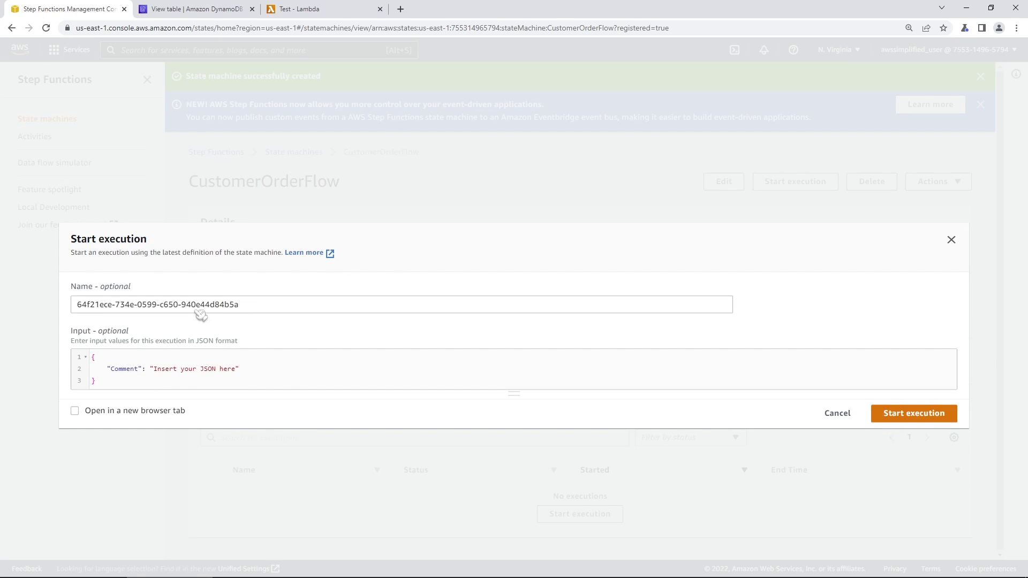
click(121, 386)
key(ctrl+a)
right_click(124, 371)
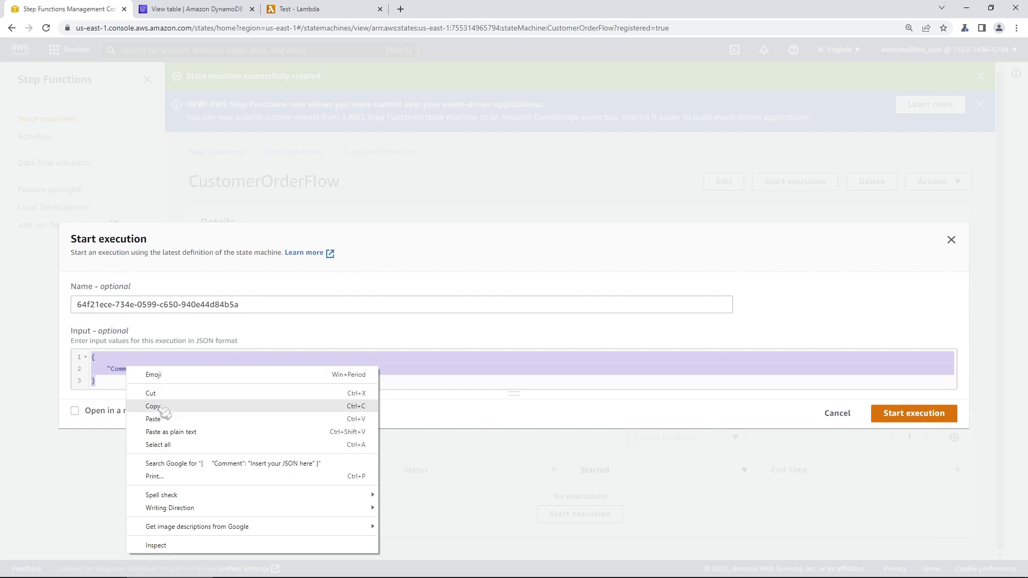
click(165, 421)
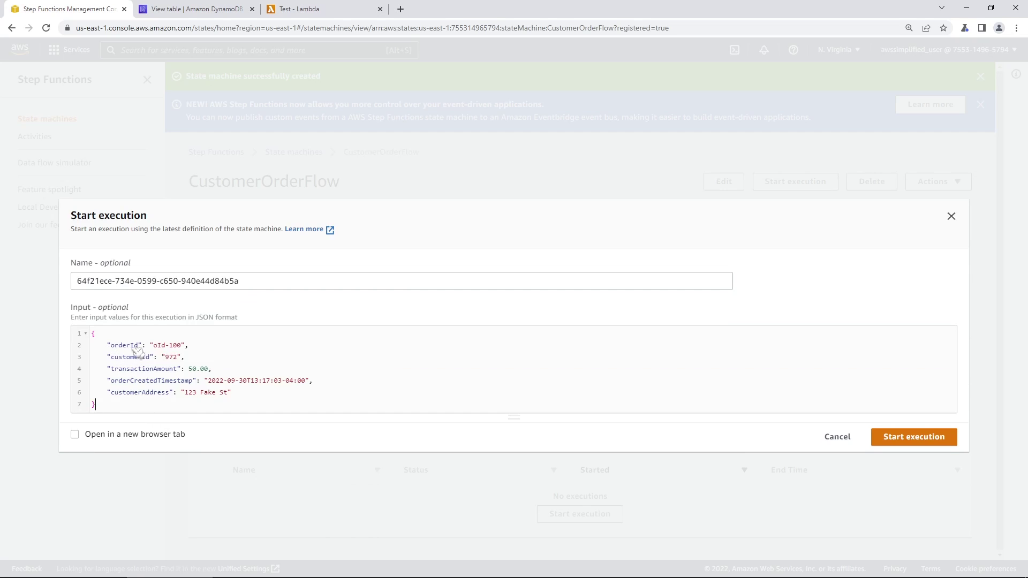
drag(107, 370, 257, 395)
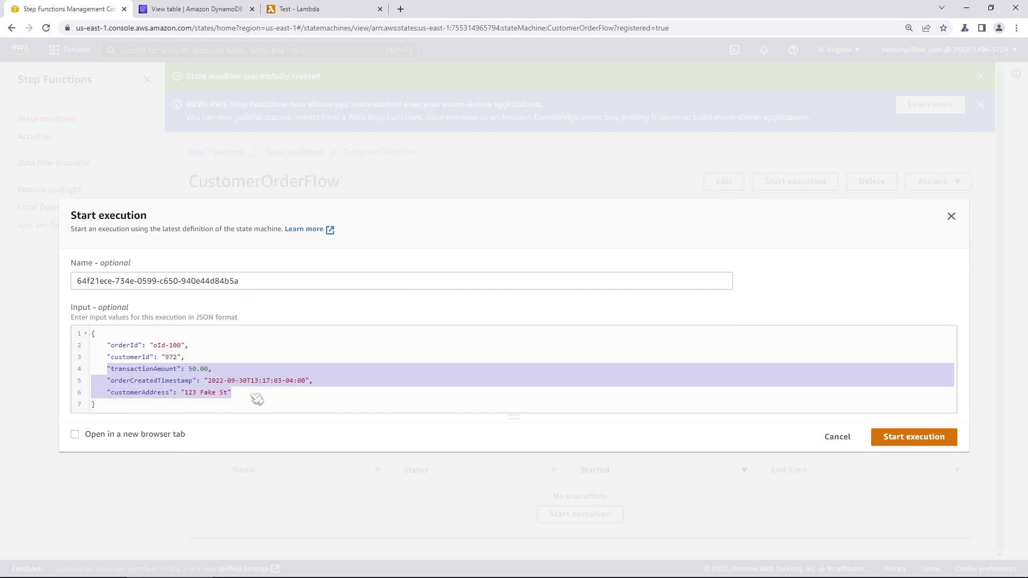
click(255, 395)
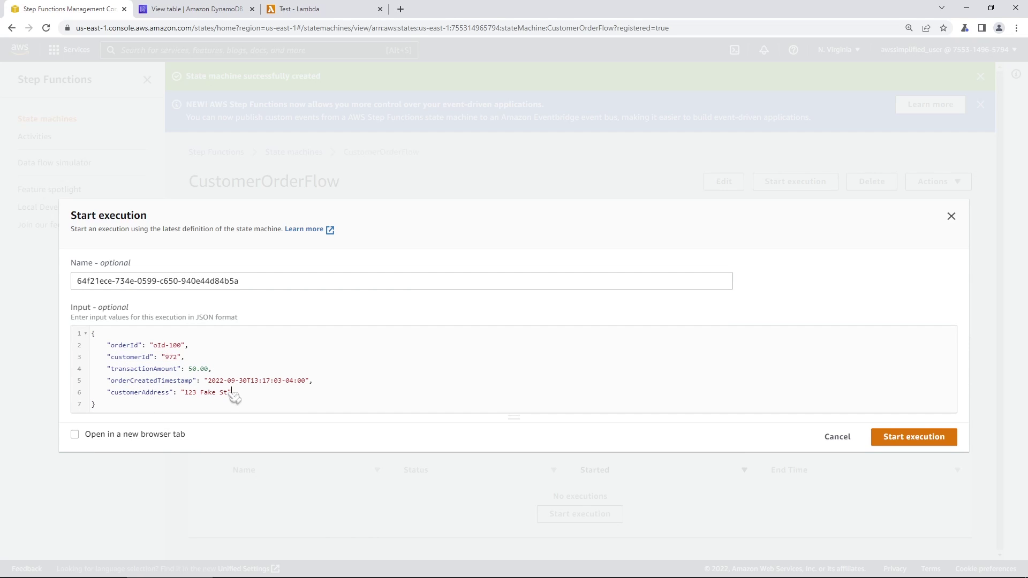
click(909, 444)
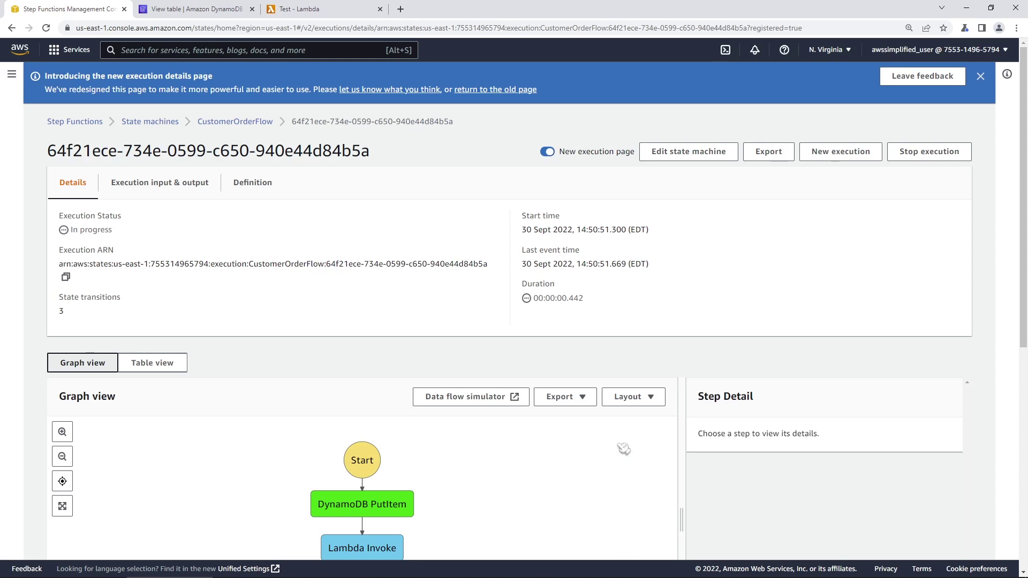
Step: Check the execution graph, select the DynamoDB PutItem state, widen its detail pane and examine the state's input
scroll(522, 508, down, 1)
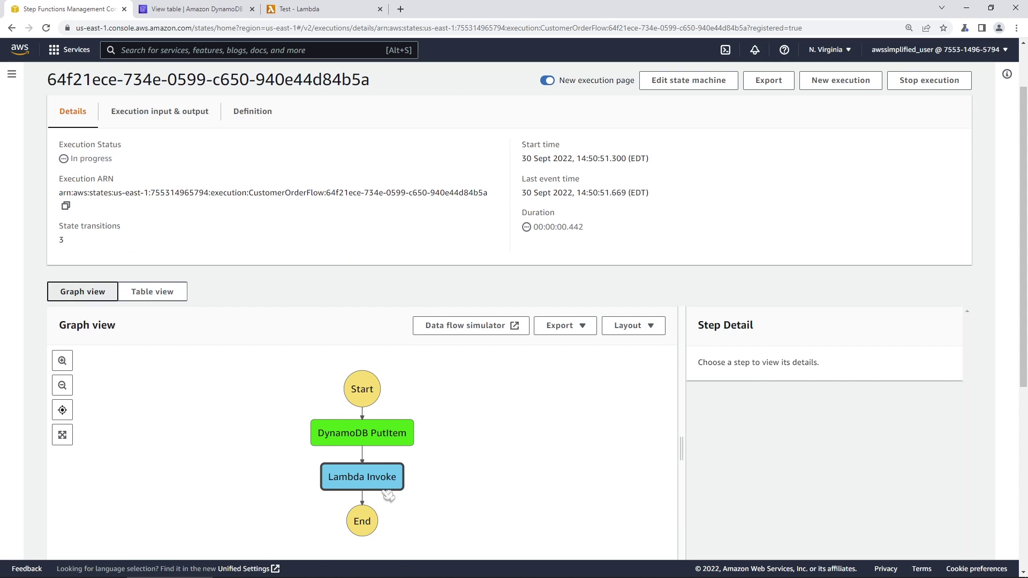
scroll(790, 500, down, 1)
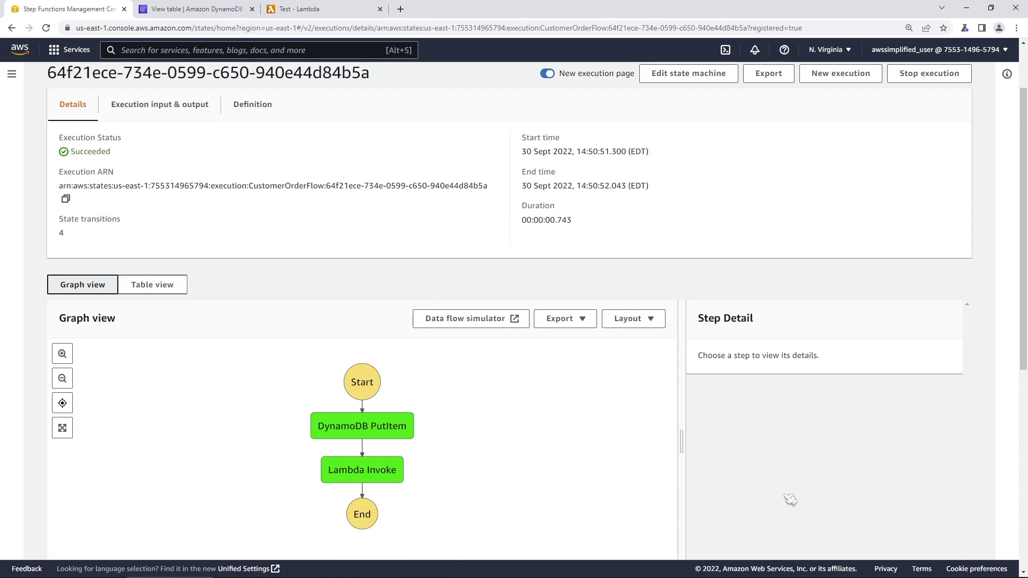
scroll(790, 500, down, 1)
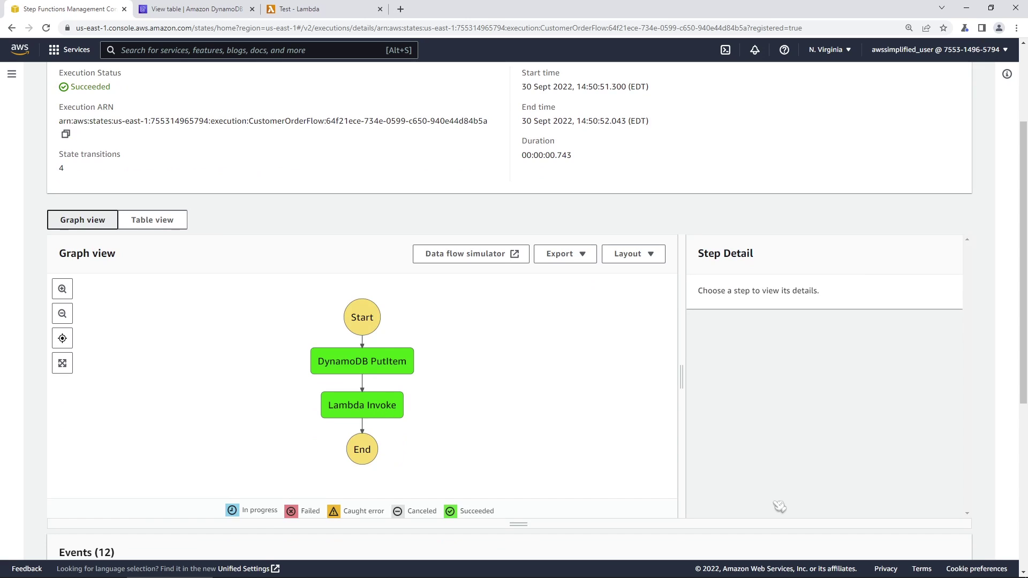
click(368, 375)
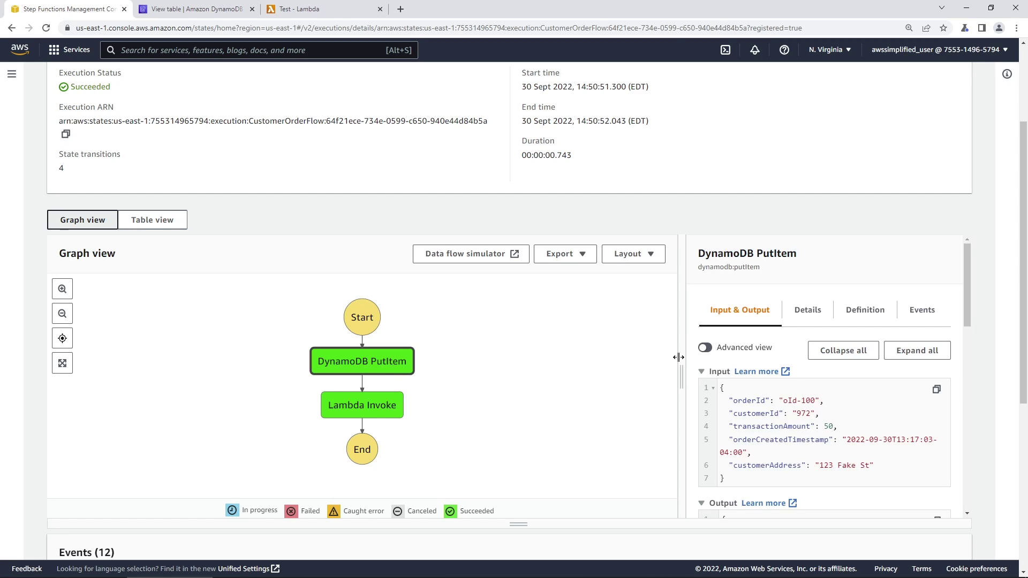
drag(682, 356, 564, 357)
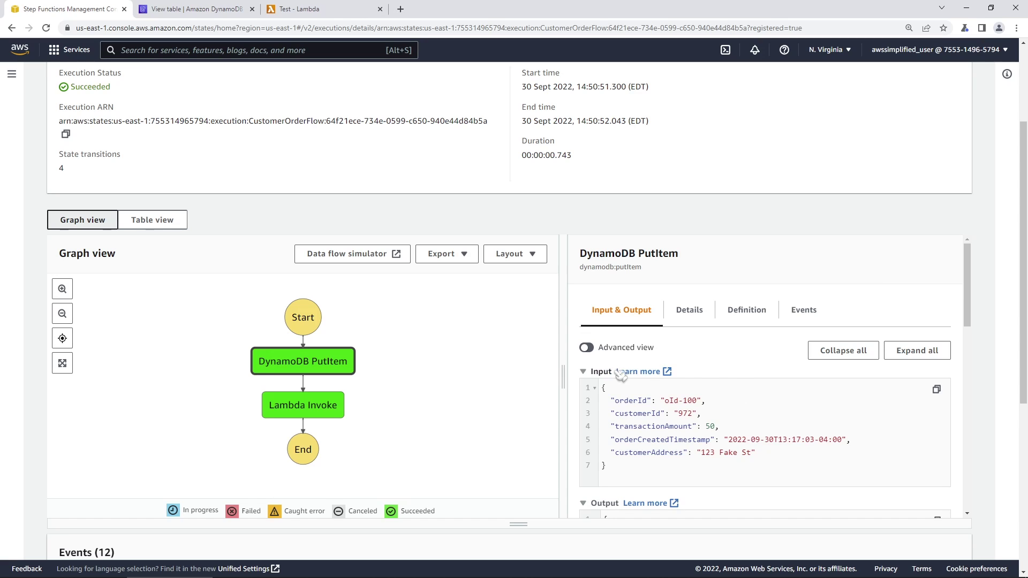
drag(602, 387, 631, 470)
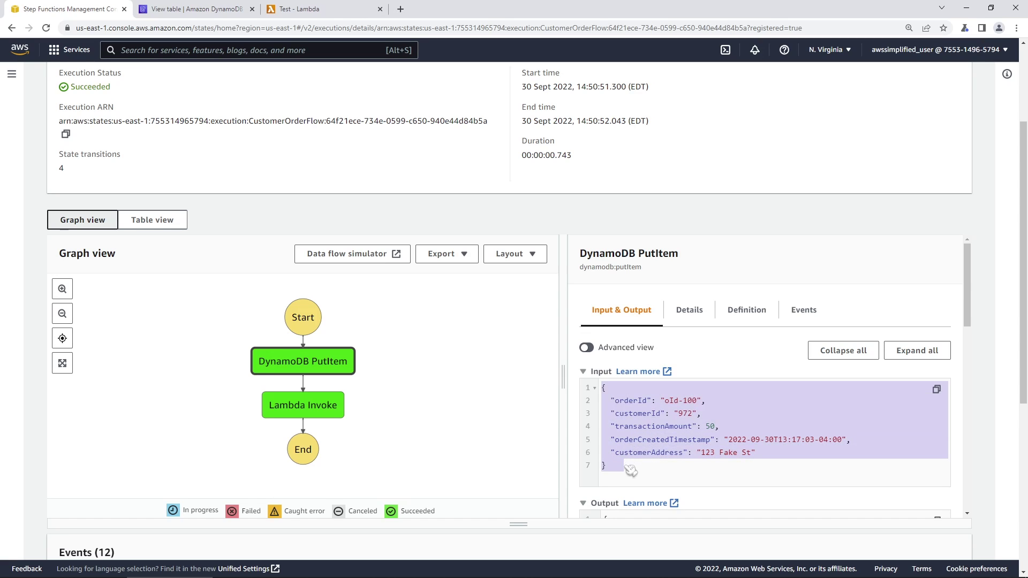
click(636, 469)
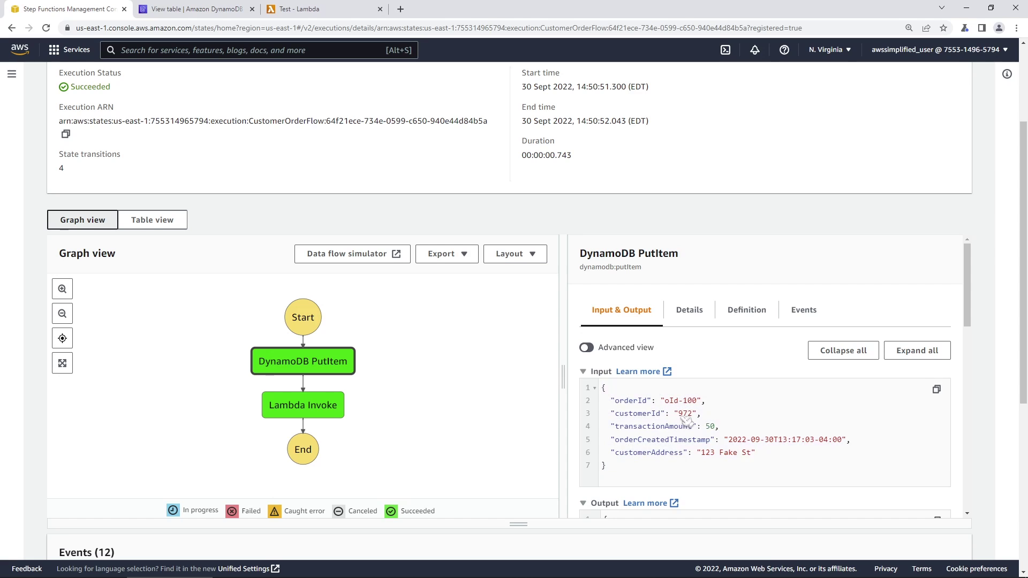
Step: Examine the output of the DynamoDB PutItem state, including the HTTP headers, HttpStatusCode and SdkResponseMetadata
scroll(694, 460, down, 1)
scroll(694, 459, down, 1)
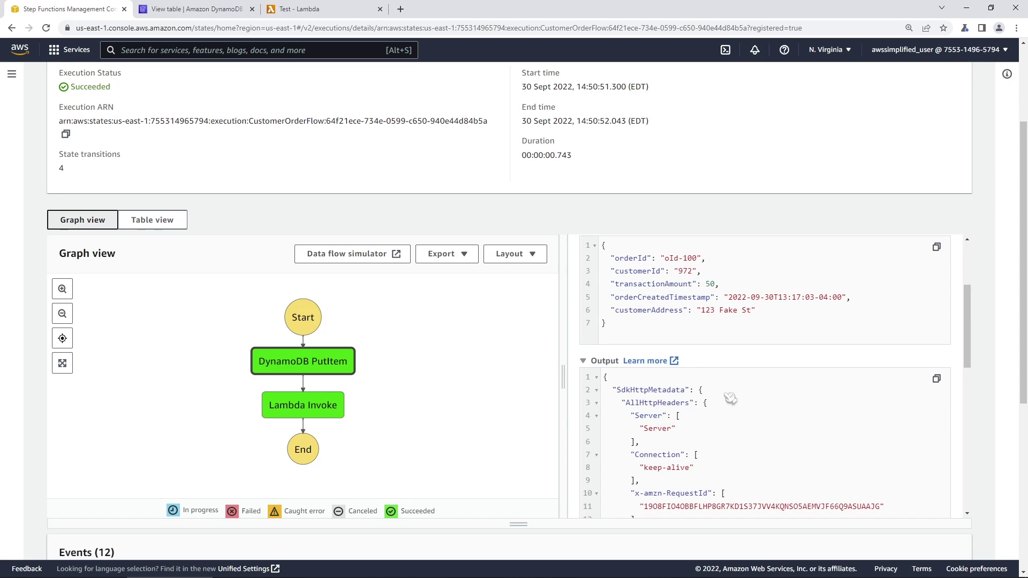
scroll(877, 365, down, 1)
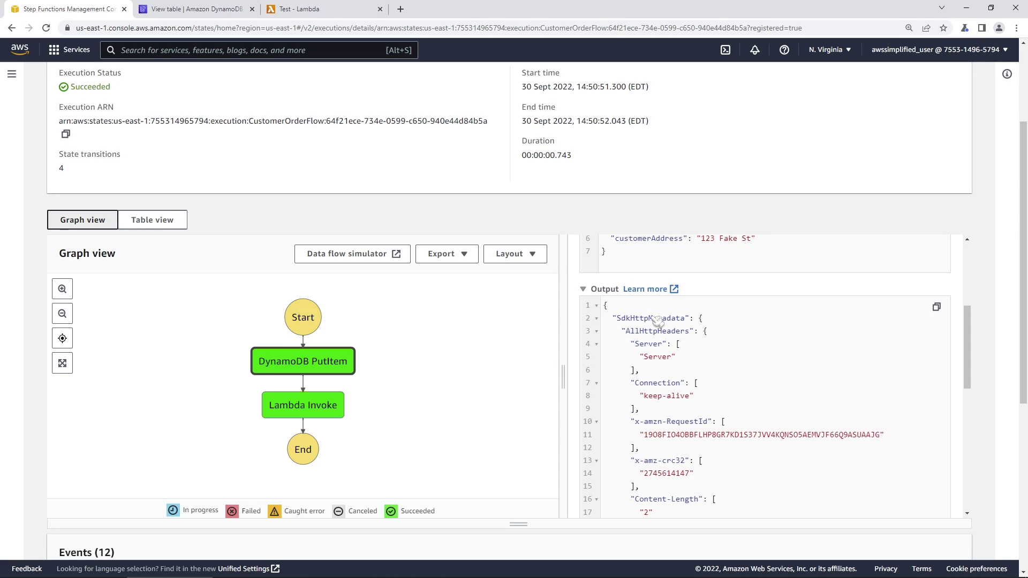
drag(976, 343, 967, 430)
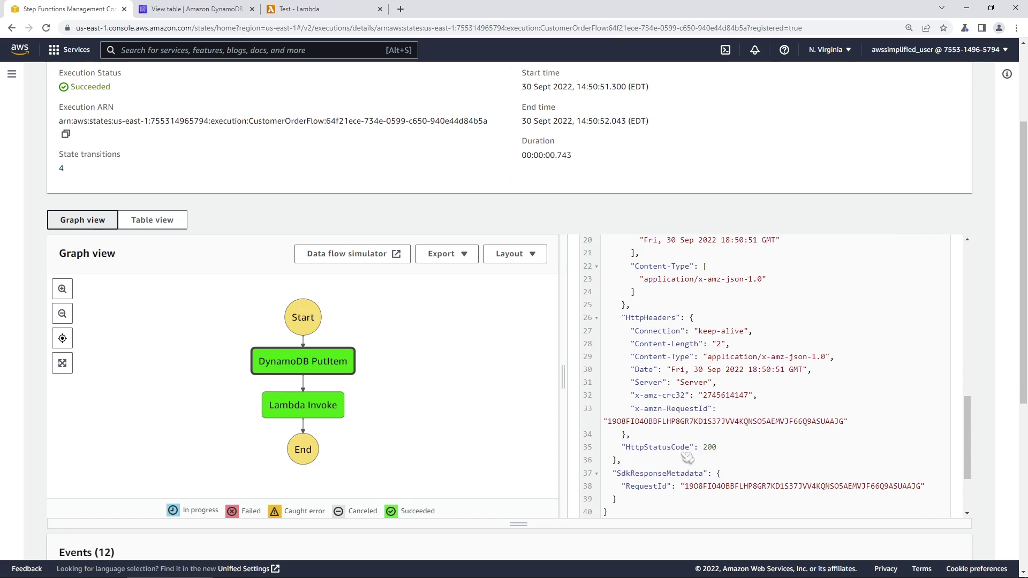
double_click(712, 449)
drag(708, 448, 668, 448)
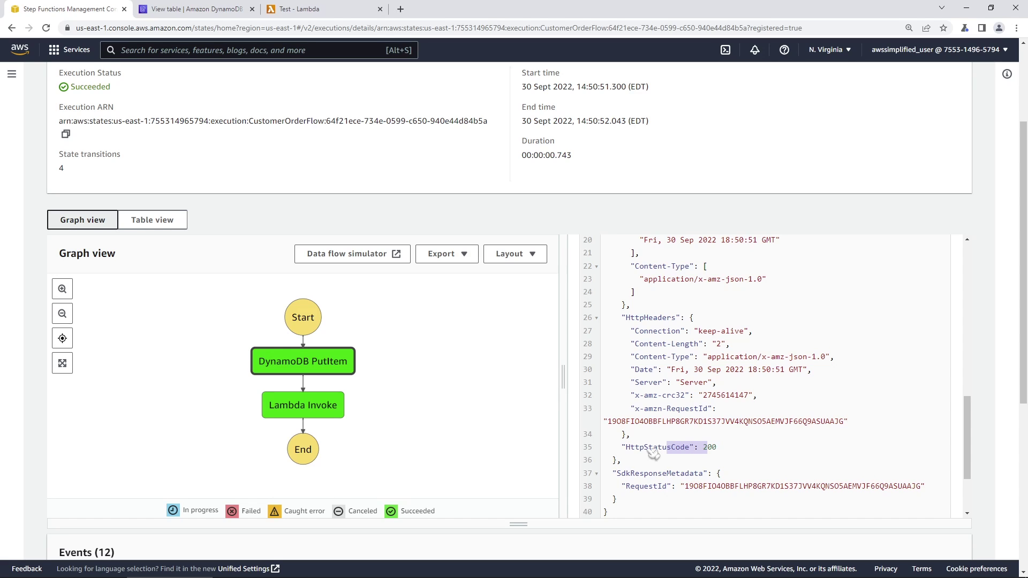
drag(662, 450, 644, 450)
scroll(665, 445, up, 7)
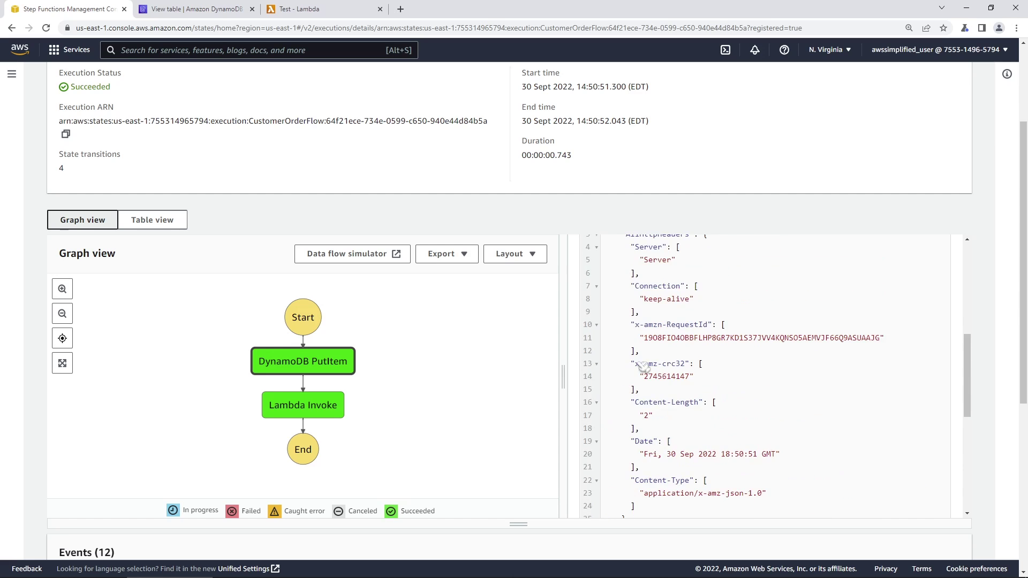
scroll(687, 435, down, 6)
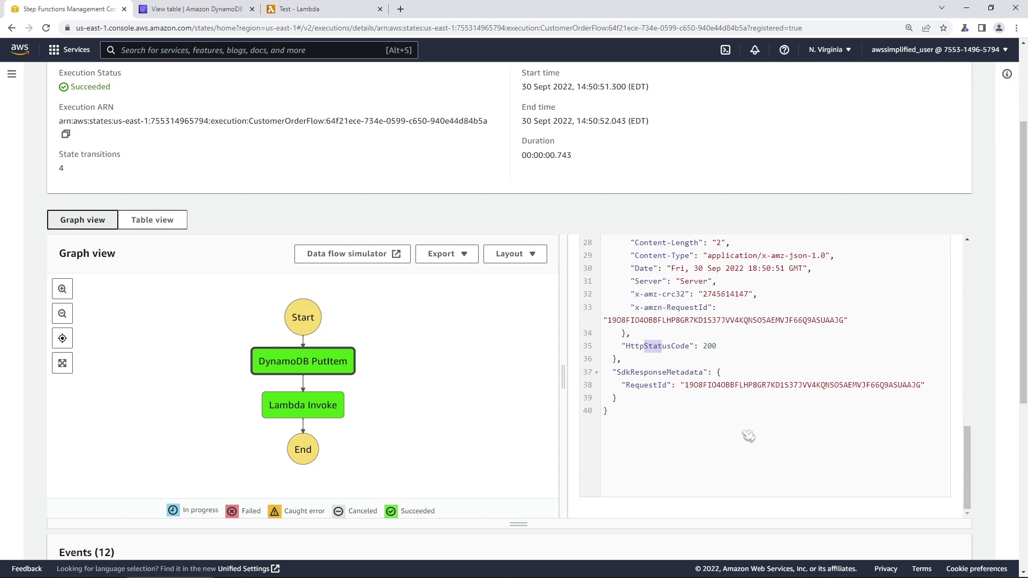
Step: Expand the Lambda Invoke TaskSucceeded event in the execution's event list and examine its payload and HTTP metadata
scroll(980, 421, down, 1)
scroll(498, 479, down, 6)
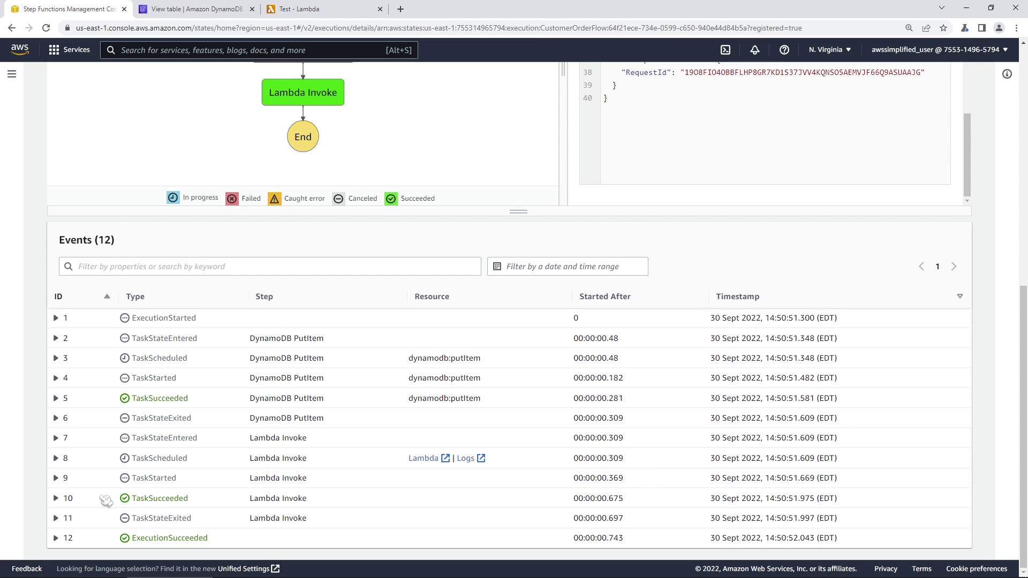
click(57, 499)
scroll(80, 492, down, 3)
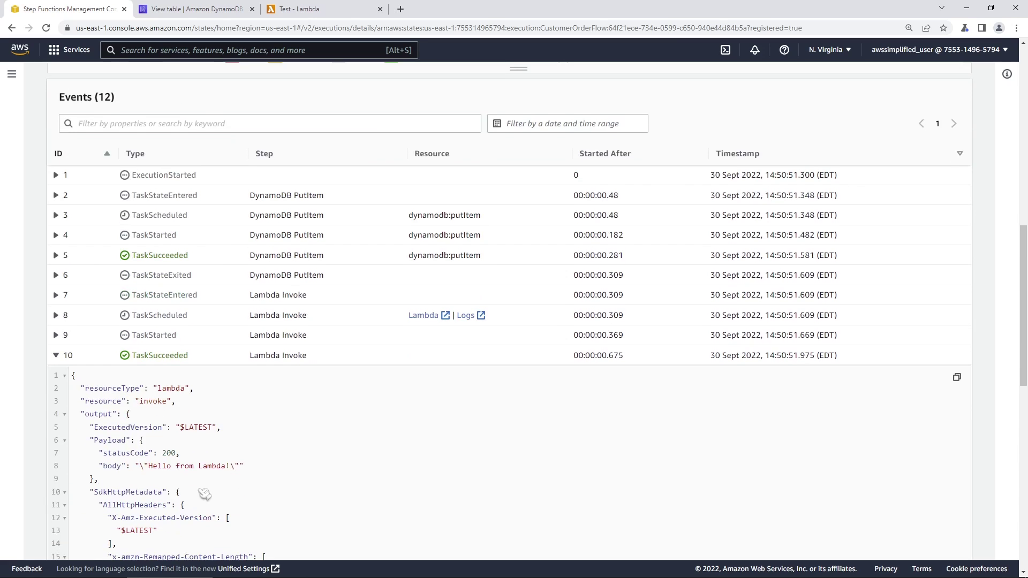
scroll(238, 503, down, 4)
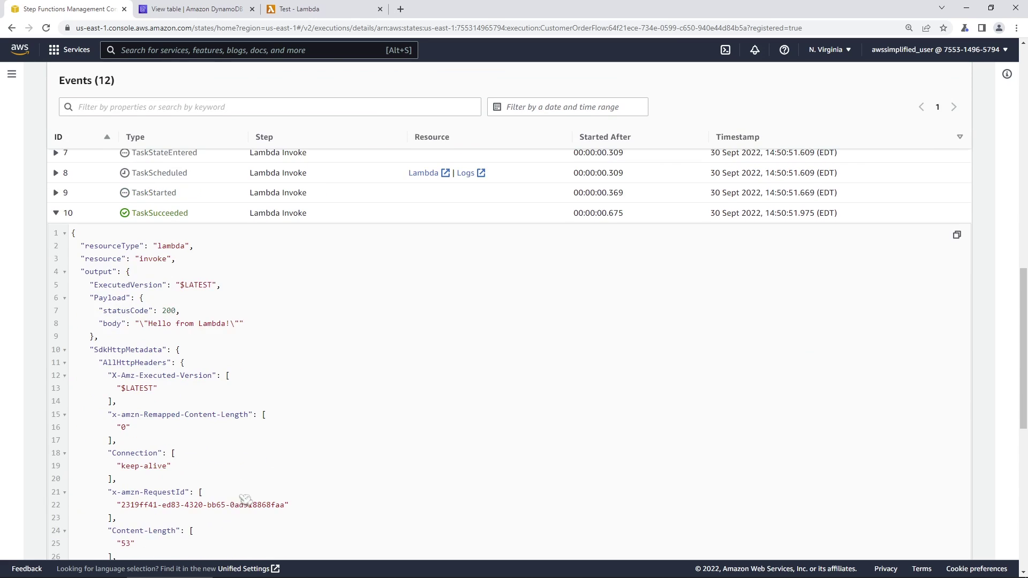
Step: Select the Lambda Invoke state in the execution graph and check its output
scroll(252, 499, up, 5)
scroll(251, 498, up, 7)
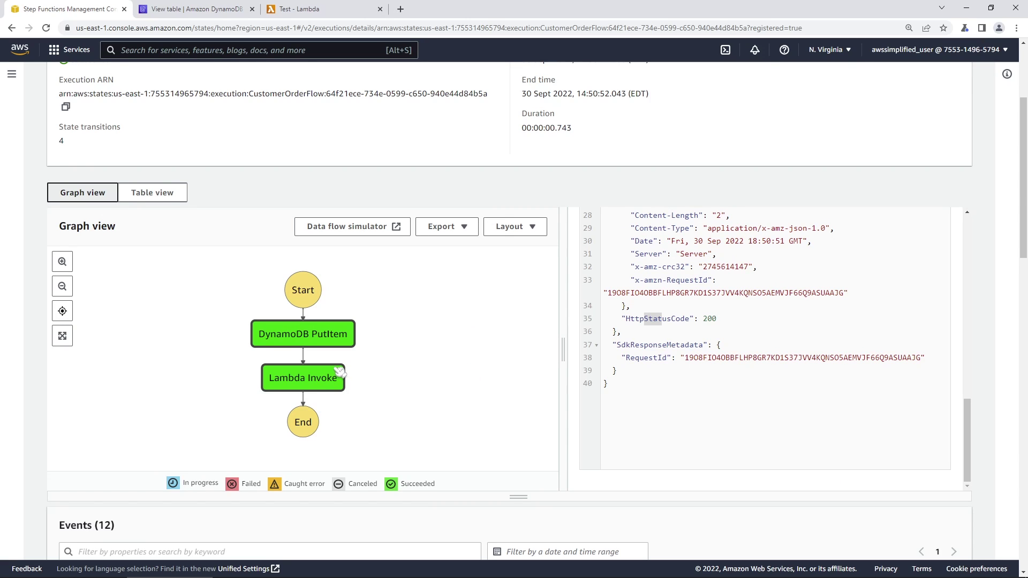
click(308, 384)
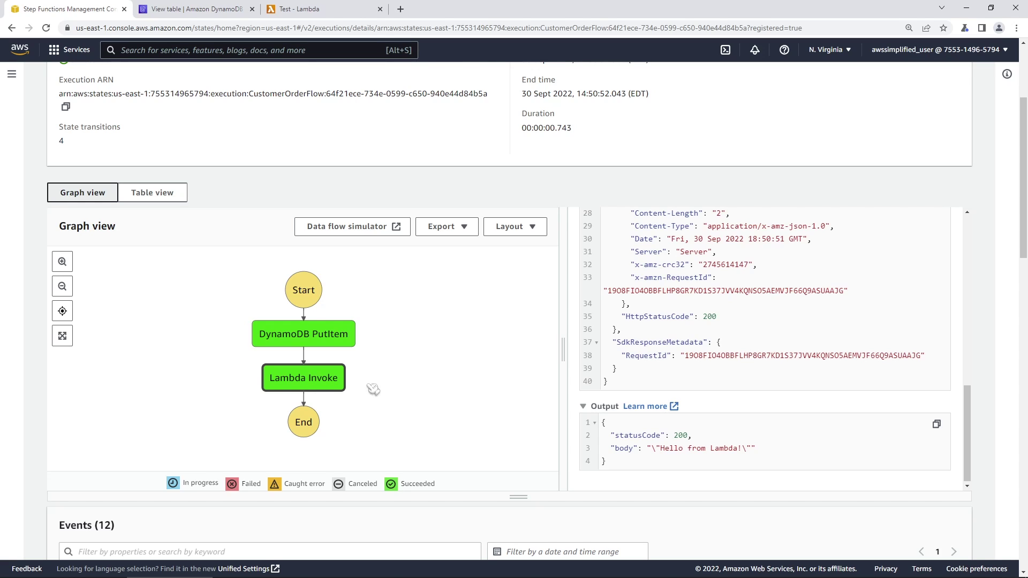
Step: Open the CustomerOrderFlow state machine for editing in Workflow Studio and delete the Lambda Invoke state
scroll(366, 378, up, 2)
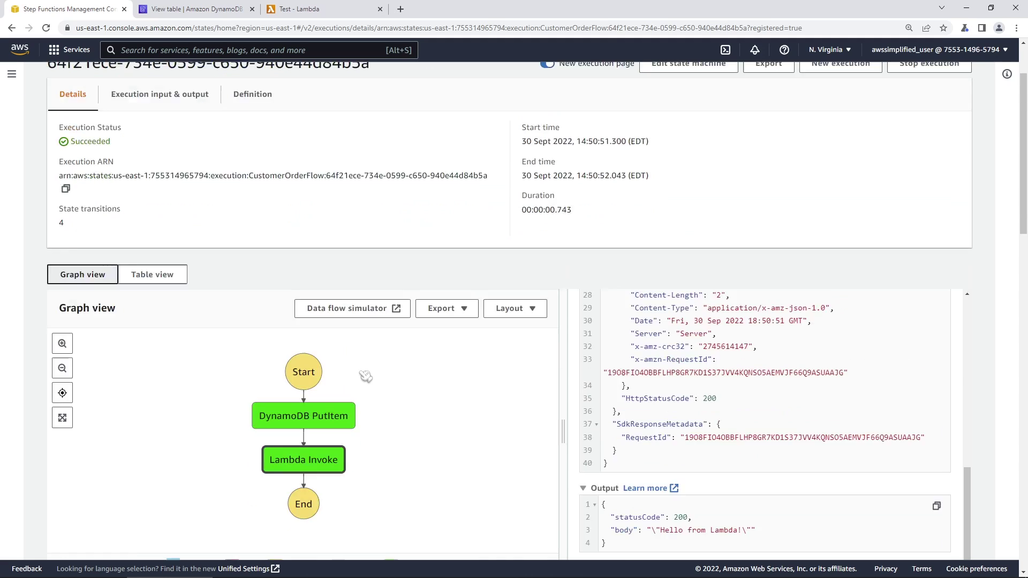
scroll(366, 377, up, 2)
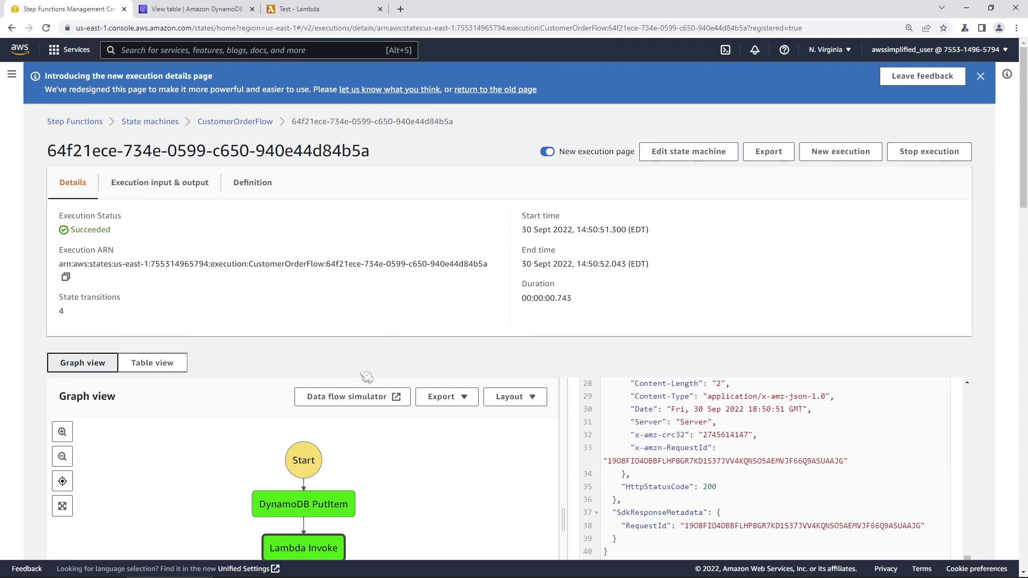
click(710, 154)
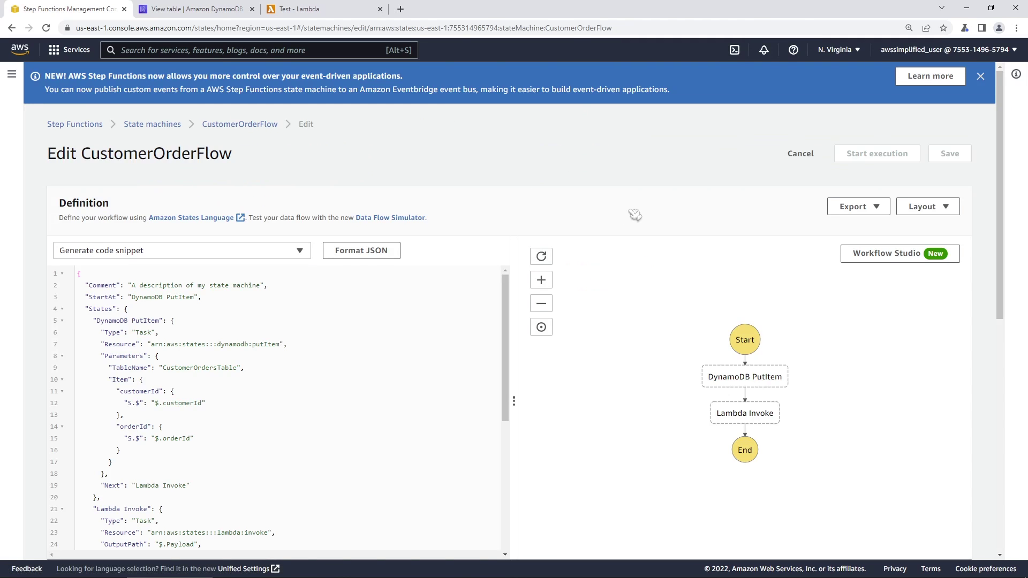
click(897, 260)
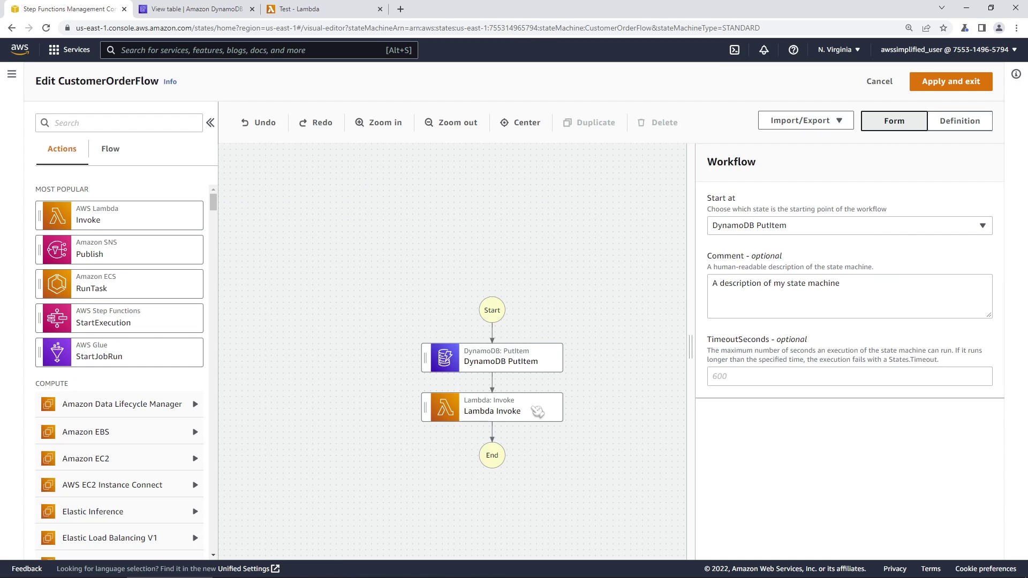
click(537, 411)
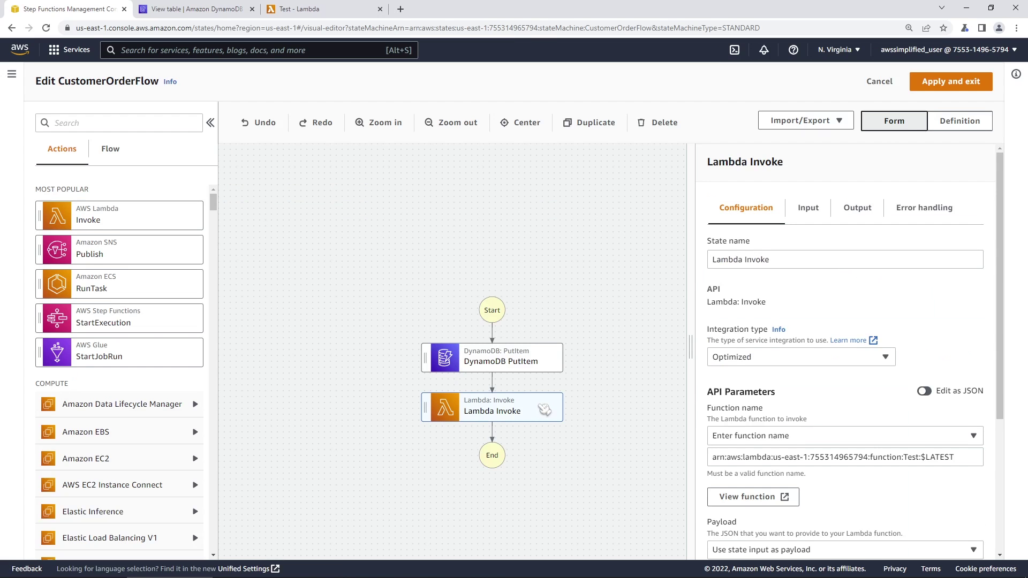
key(Delete)
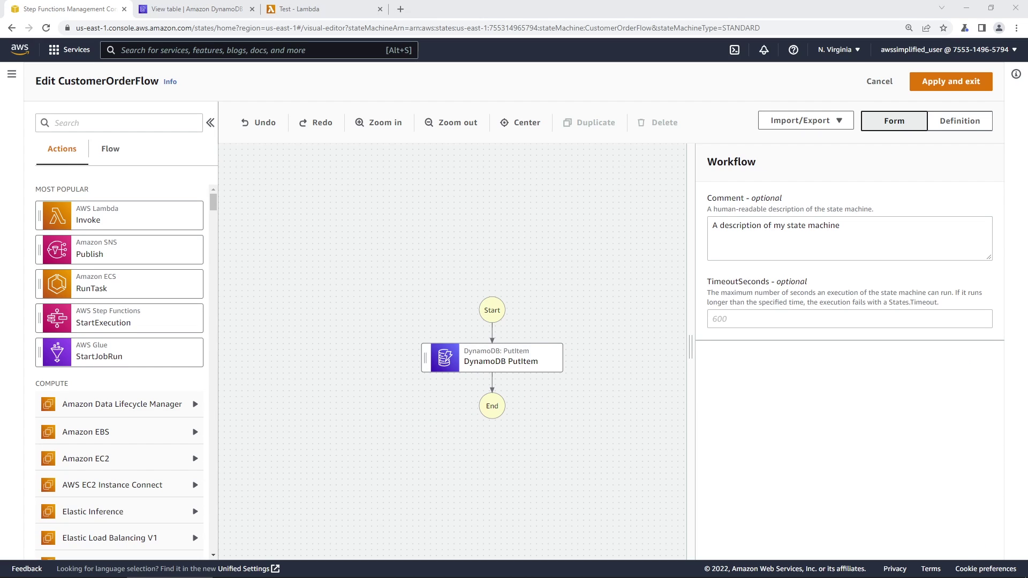
Step: Open the output settings of the DynamoDB PutItem state
click(487, 369)
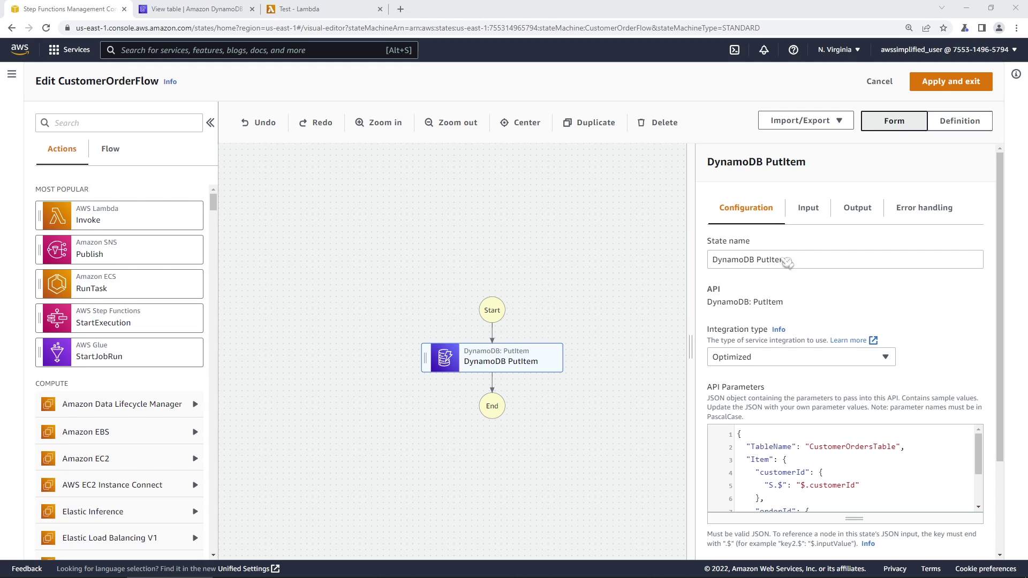
click(519, 366)
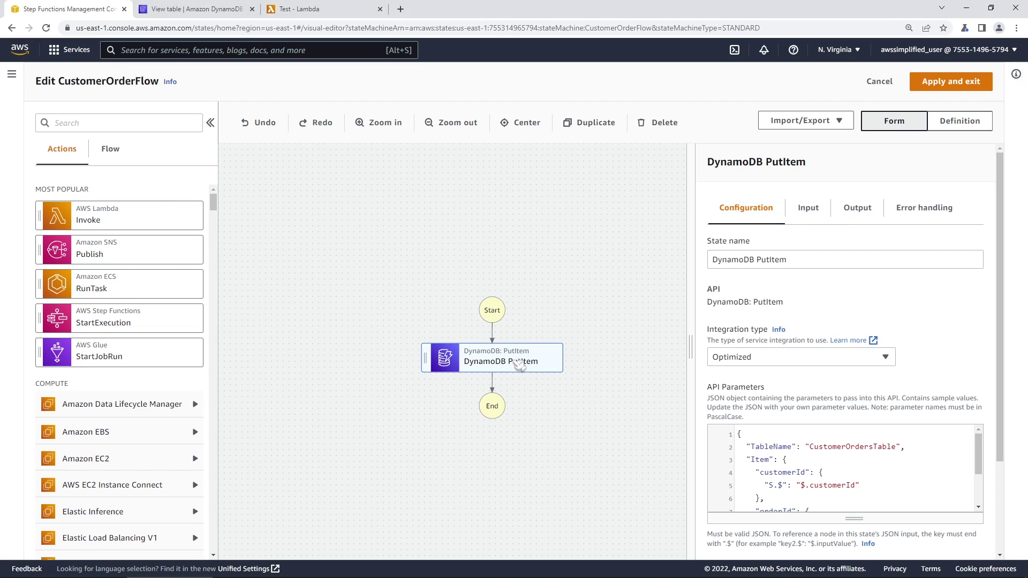
click(858, 209)
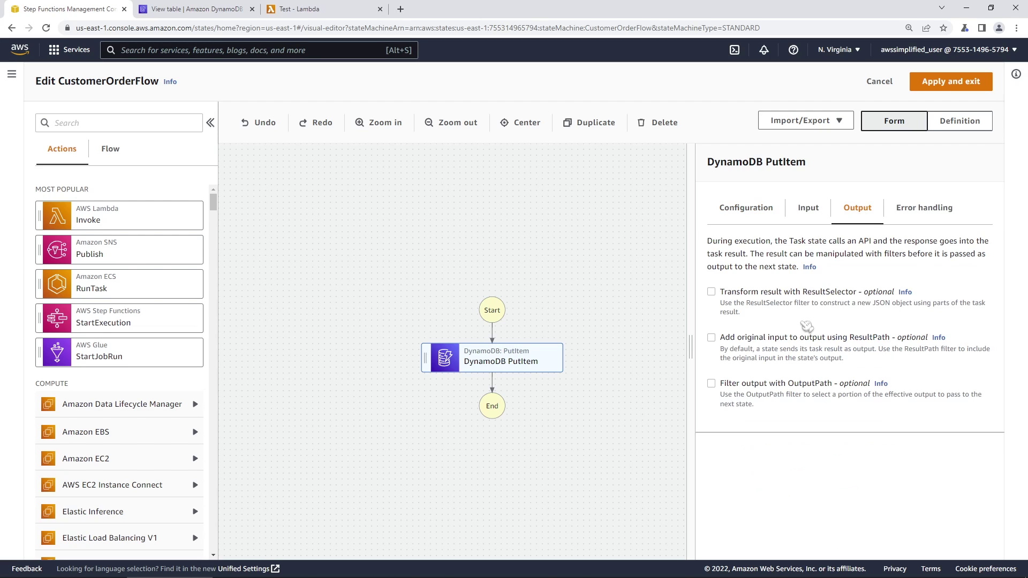
mouse_move(720, 293)
mouse_down()
mouse_move(752, 295)
mouse_move(738, 294)
mouse_up()
click(711, 292)
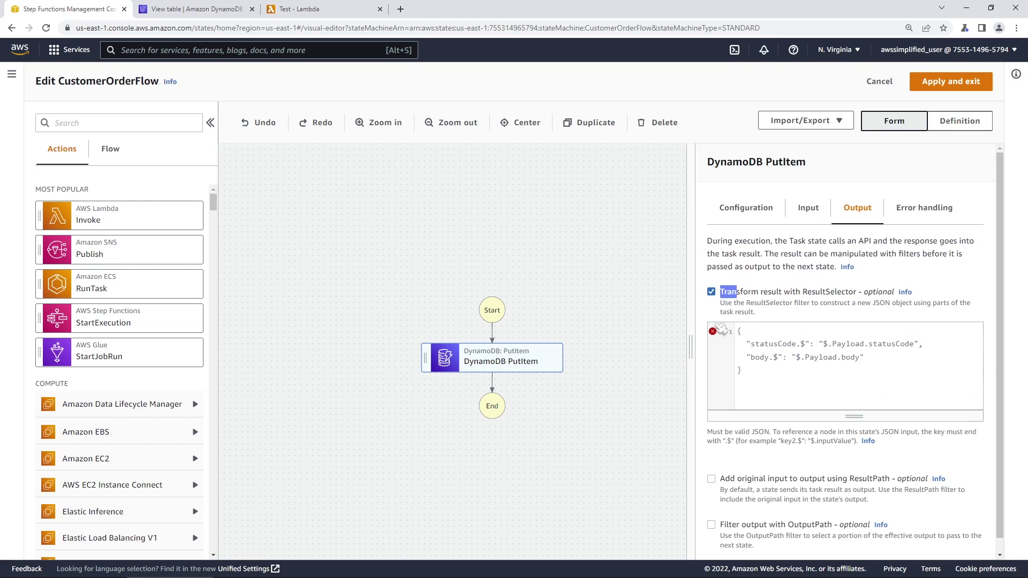
click(713, 480)
click(713, 480)
click(737, 293)
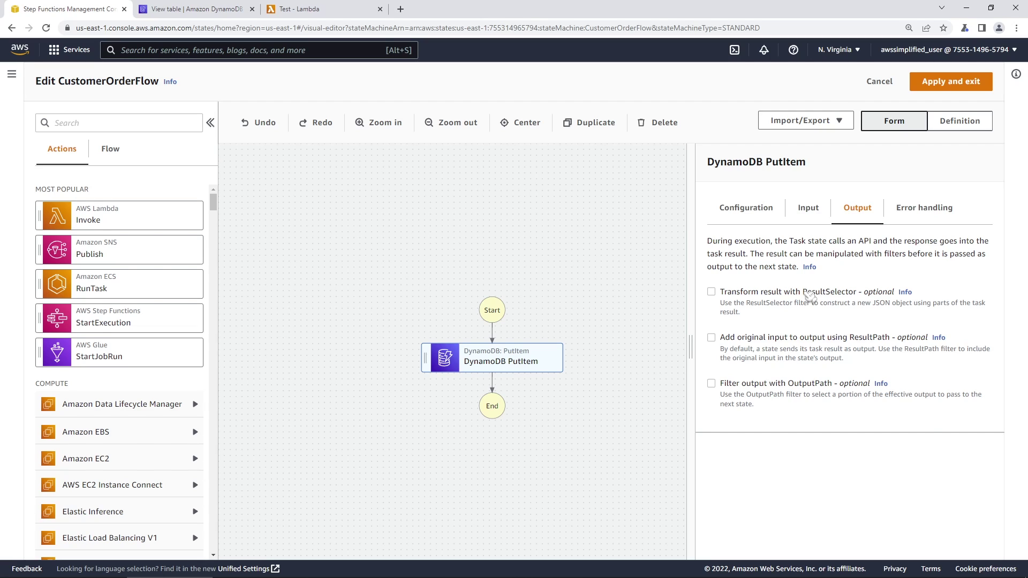
Step: Enable result transformation with ResultSelector for DynamoDB PutItem and start its JSON as an empty object
click(711, 292)
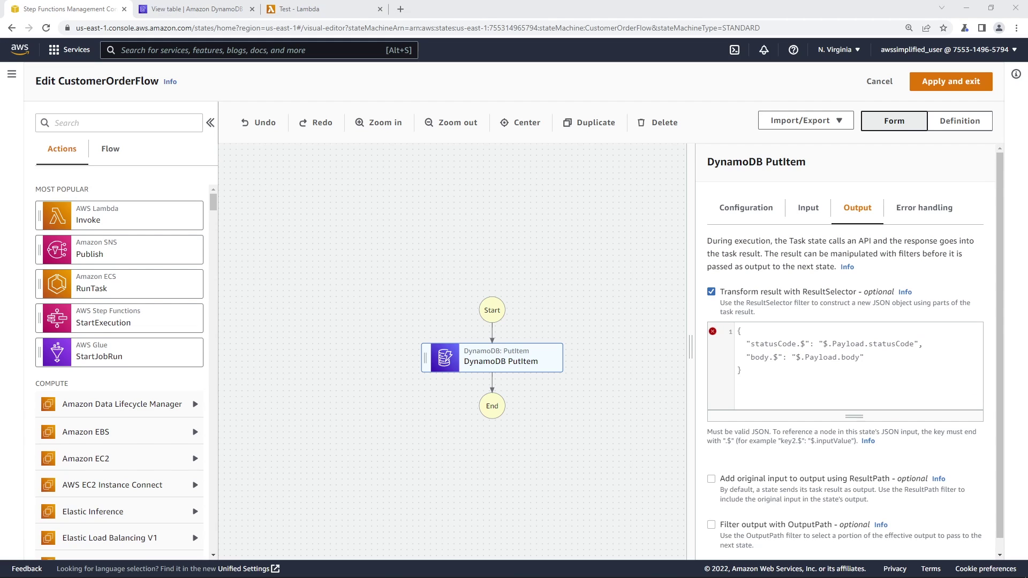
click(760, 375)
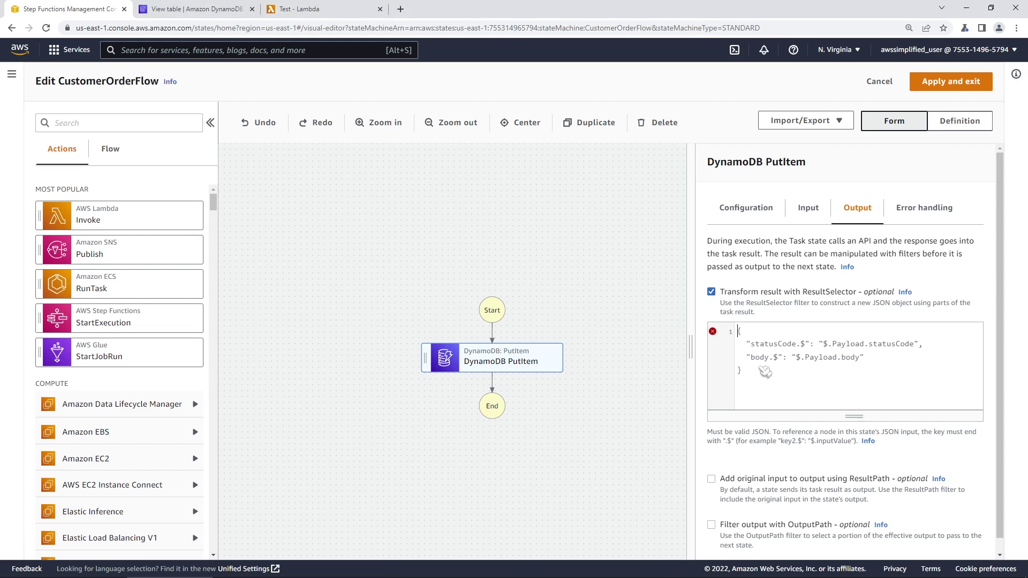
key(ctrl+z)
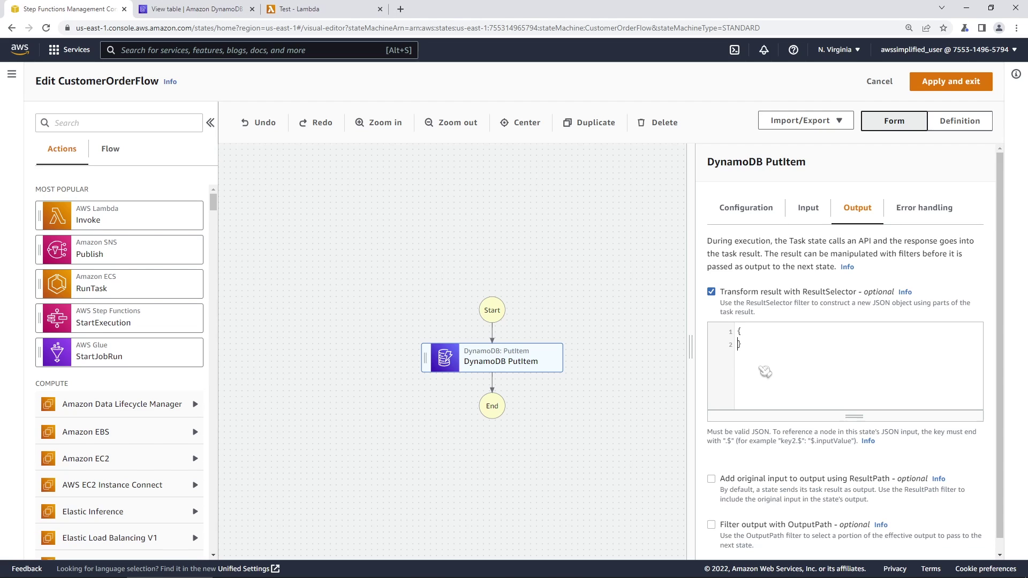
key(Return)
Step: Map "statusCode.$" to "$.SdkHttpMetadata.HttpStatusCode" in the ResultSelector JSON
text("statyus)
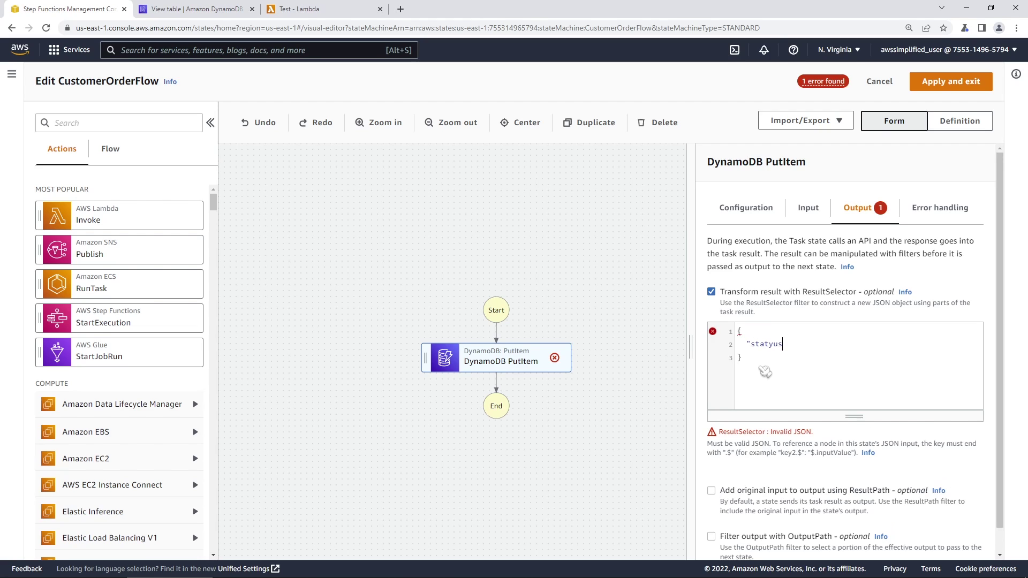
key(BackSpace)
key(BackSpace)
key(BackSpace)
text(usCode)
text(.$":)
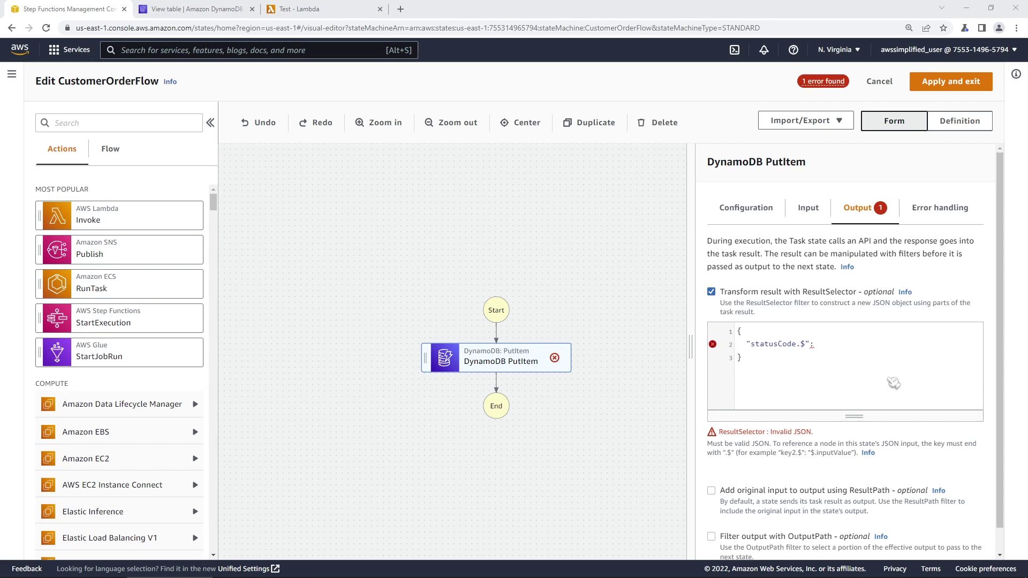
click(876, 353)
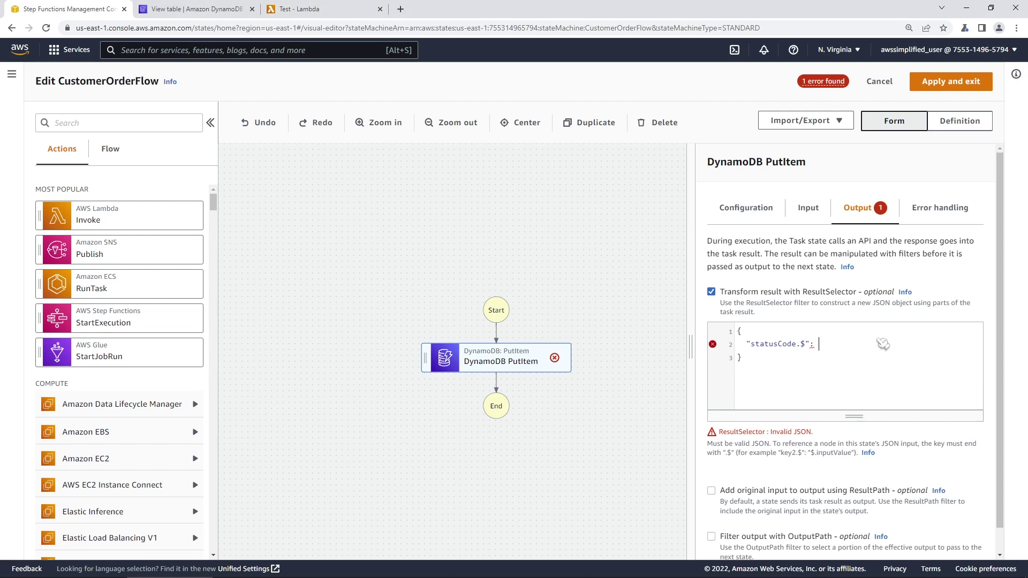
text(")
text($.SdkHttpMetadata.HttpStatusCode)
text(")
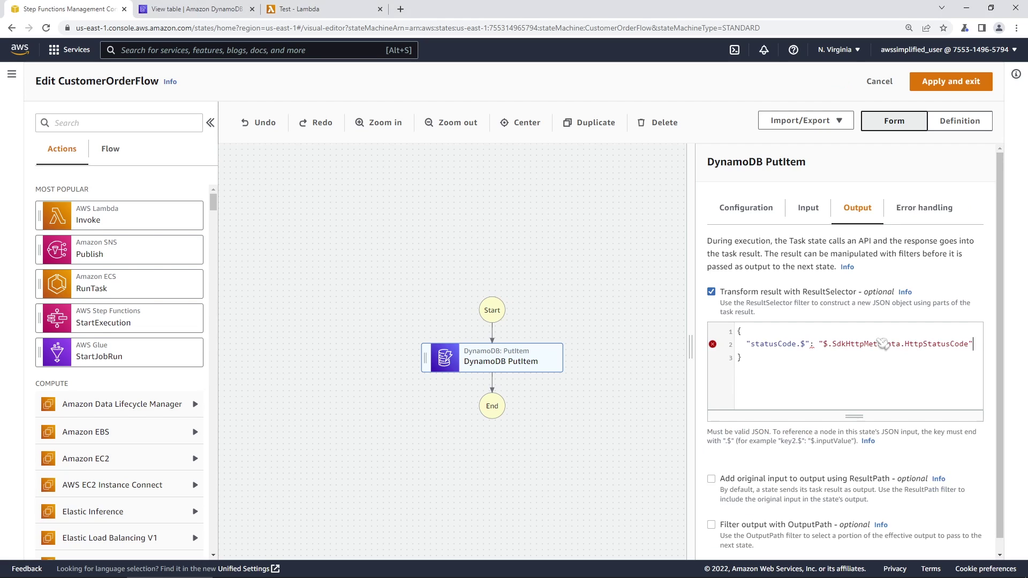
Step: Compare the ResultSelector path with SdkHttpMetadata and HttpStatusCode in the DDB Default Output section of notes.txt in Visual Studio Code
double_click(846, 346)
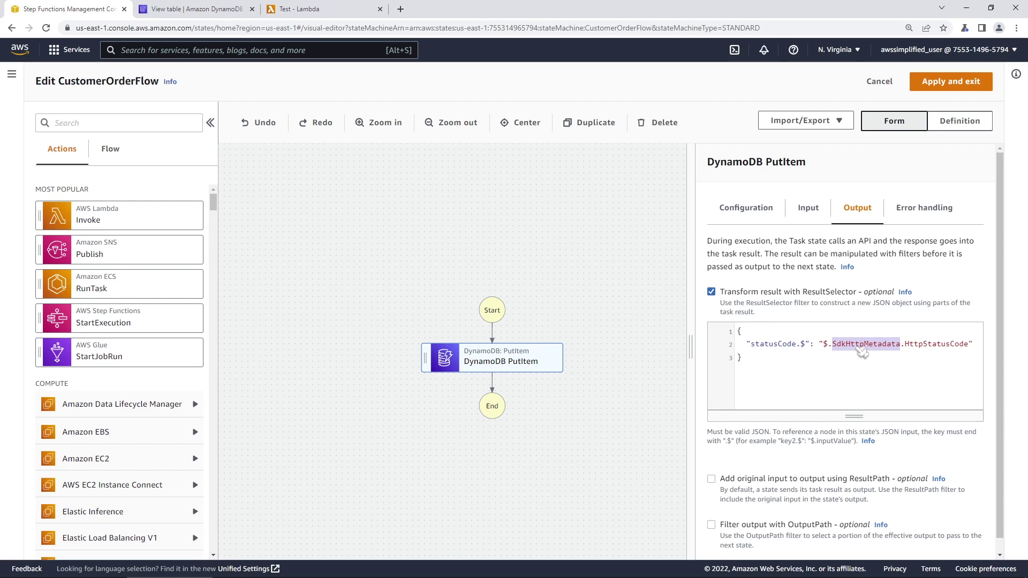
click(938, 346)
double_click(941, 349)
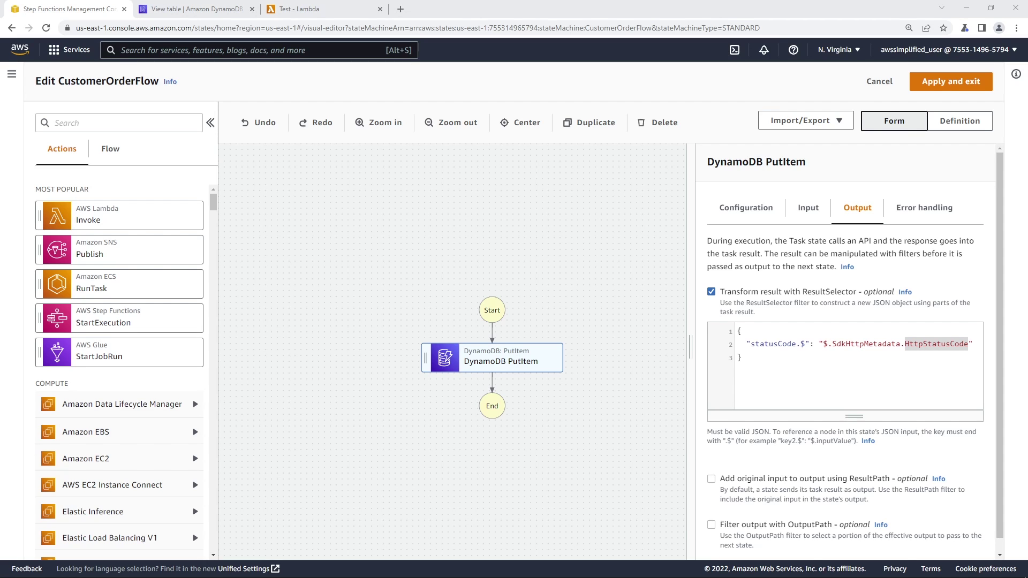
drag(1027, 91, 95, 107)
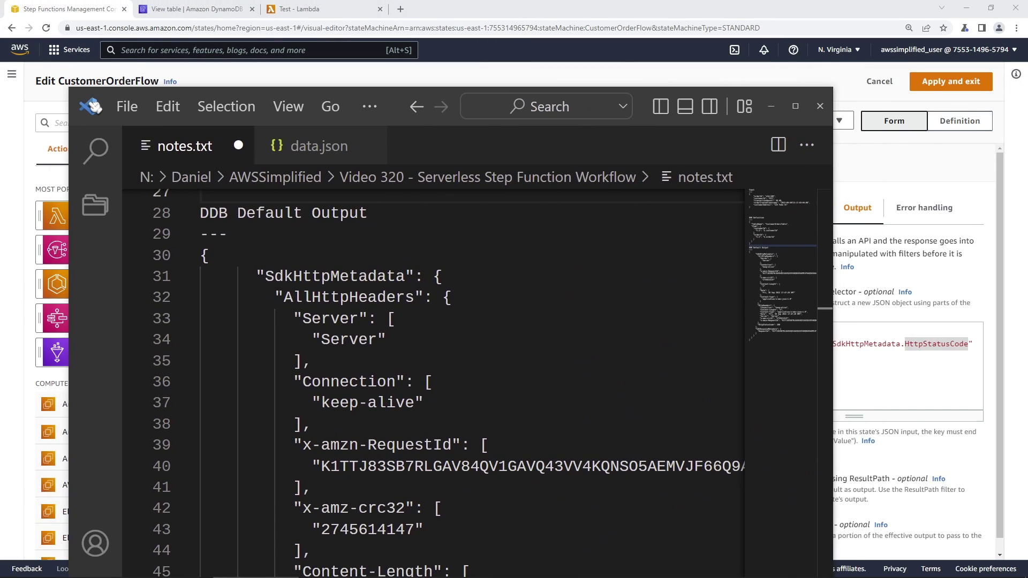
drag(834, 310, 692, 310)
double_click(308, 278)
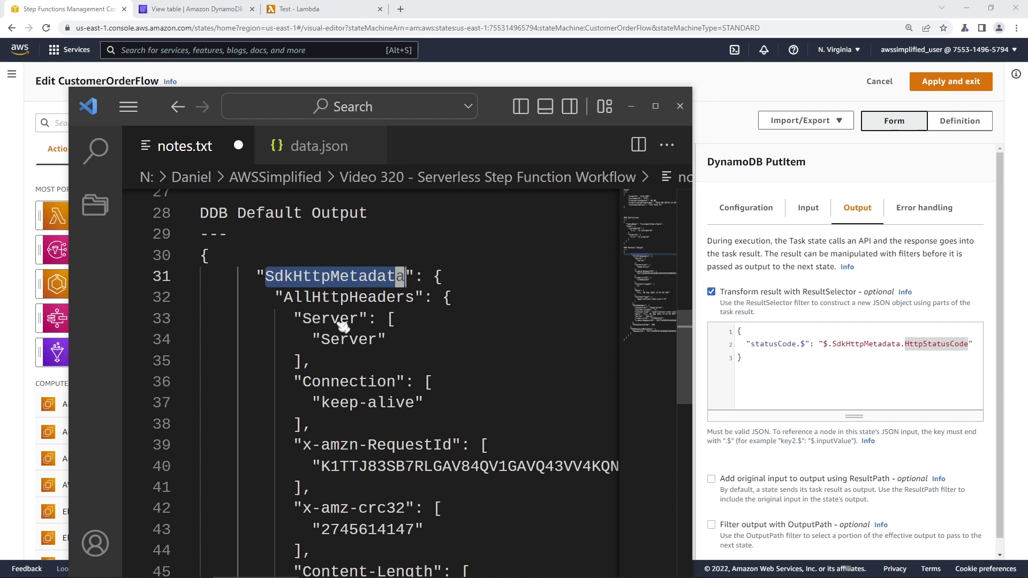
click(447, 284)
scroll(482, 348, down, 3)
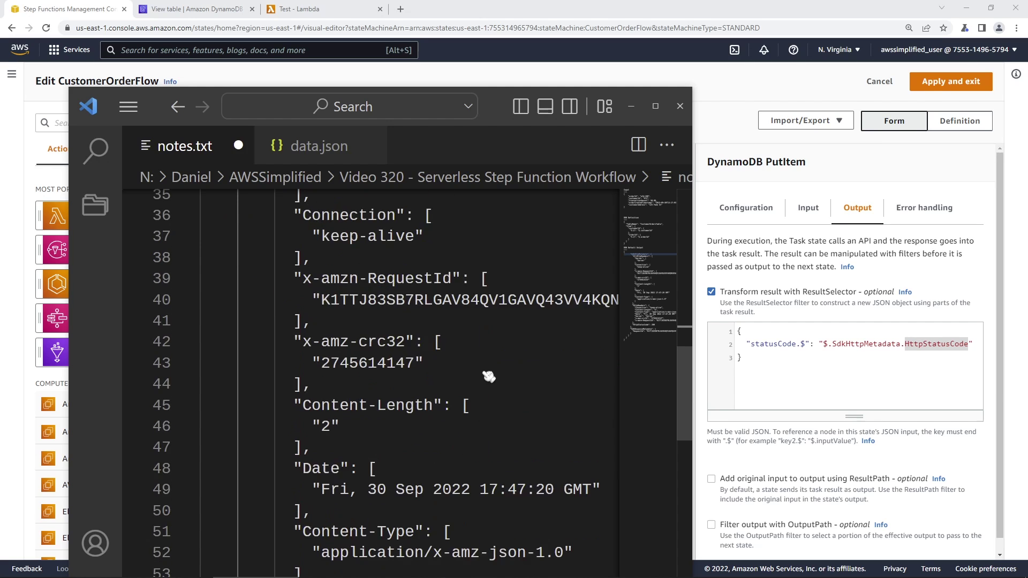
scroll(489, 377, down, 6)
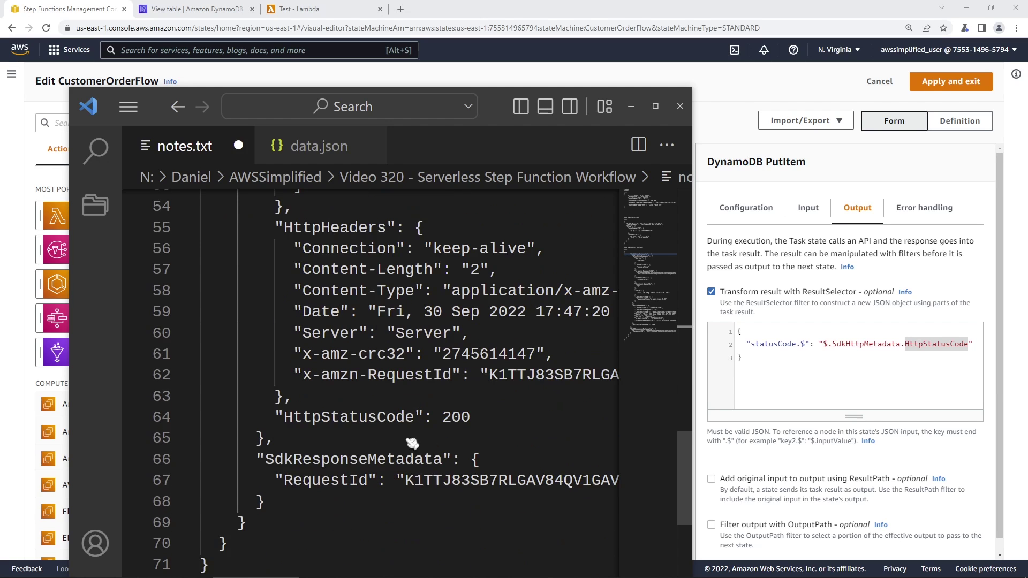
double_click(356, 419)
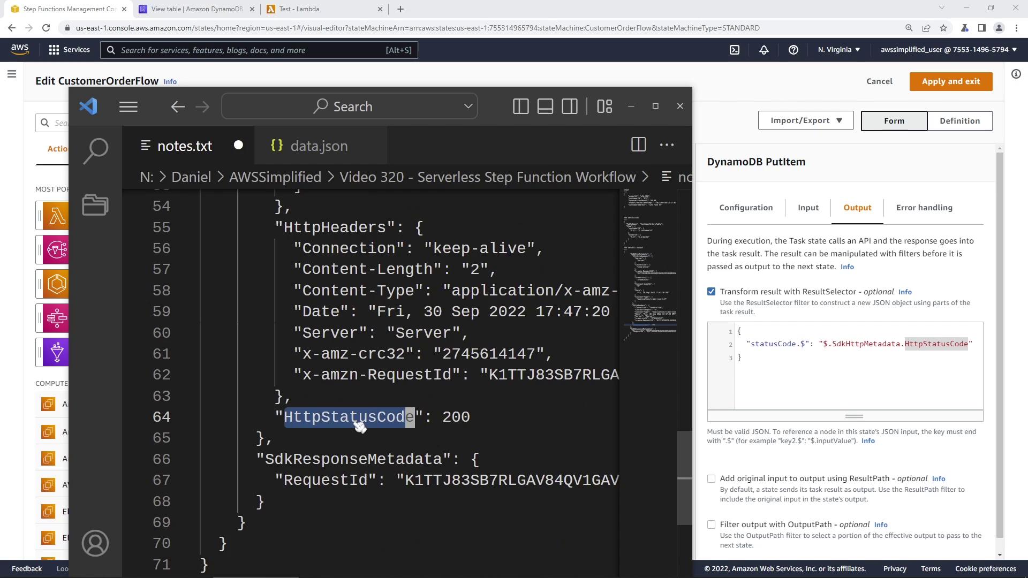
double_click(464, 419)
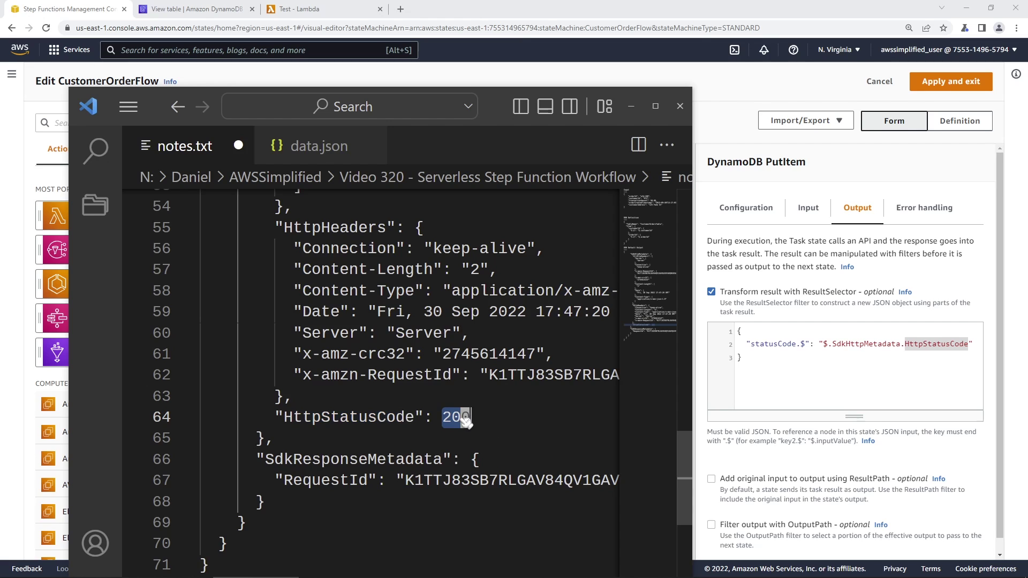
double_click(304, 419)
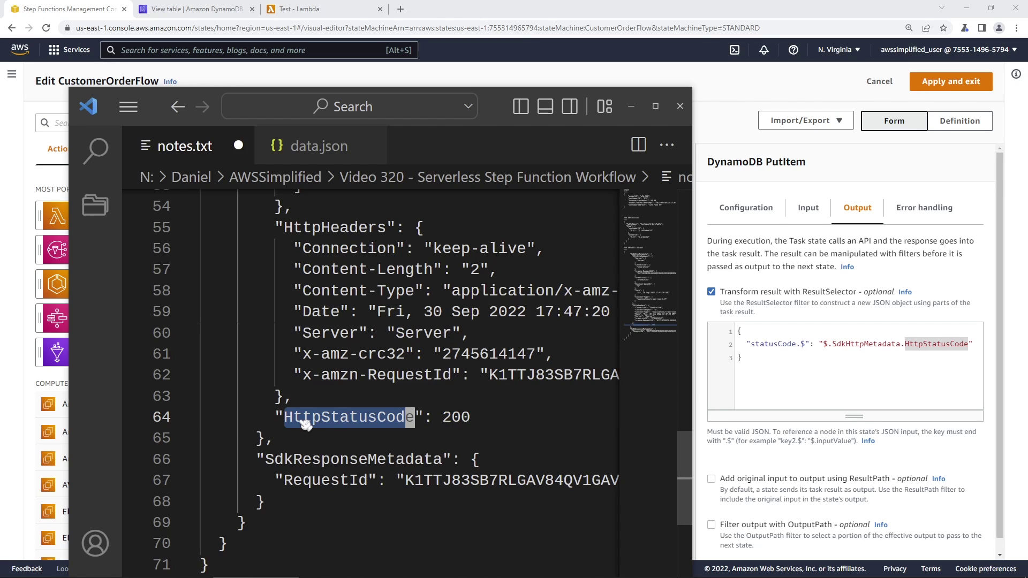
Step: Return to the Step Functions editor, recheck HttpStatusCode in the ResultSelector and look over the ResultPath and OutputPath options
click(938, 345)
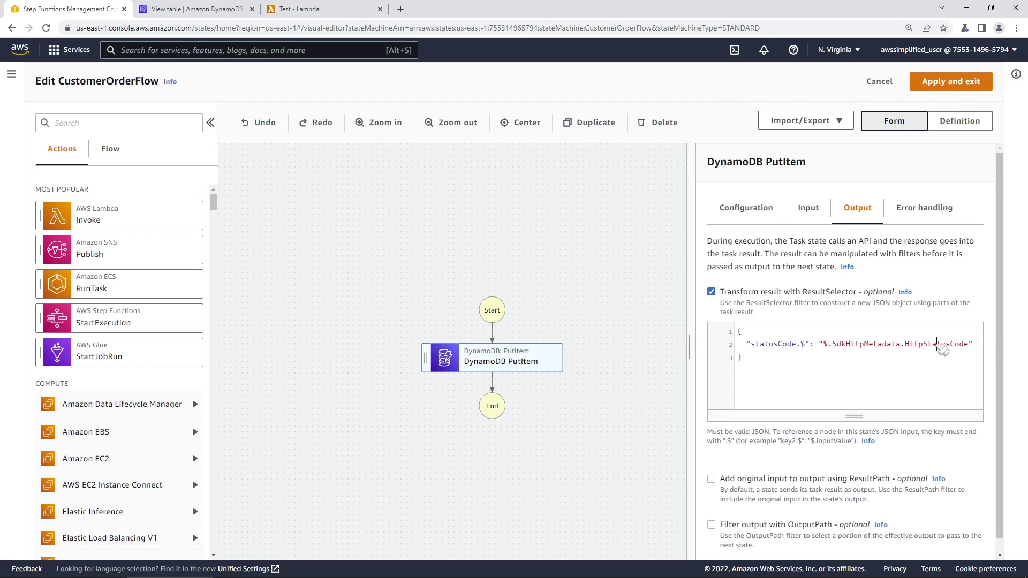
double_click(940, 346)
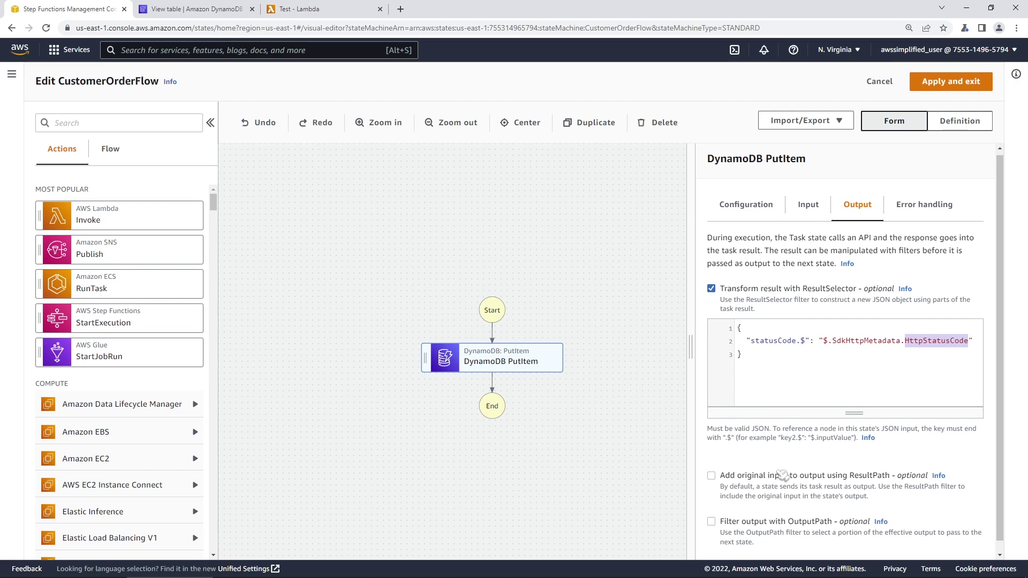
scroll(760, 476, down, 1)
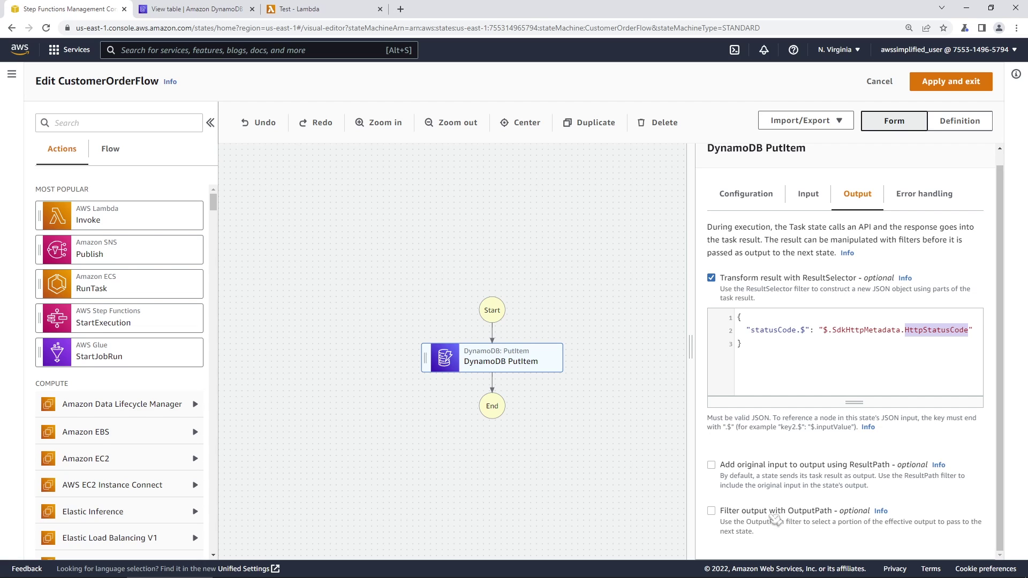
Step: Add the original input to the DynamoDB PutItem output using ResultPath, combining it with the result at $.result
click(712, 466)
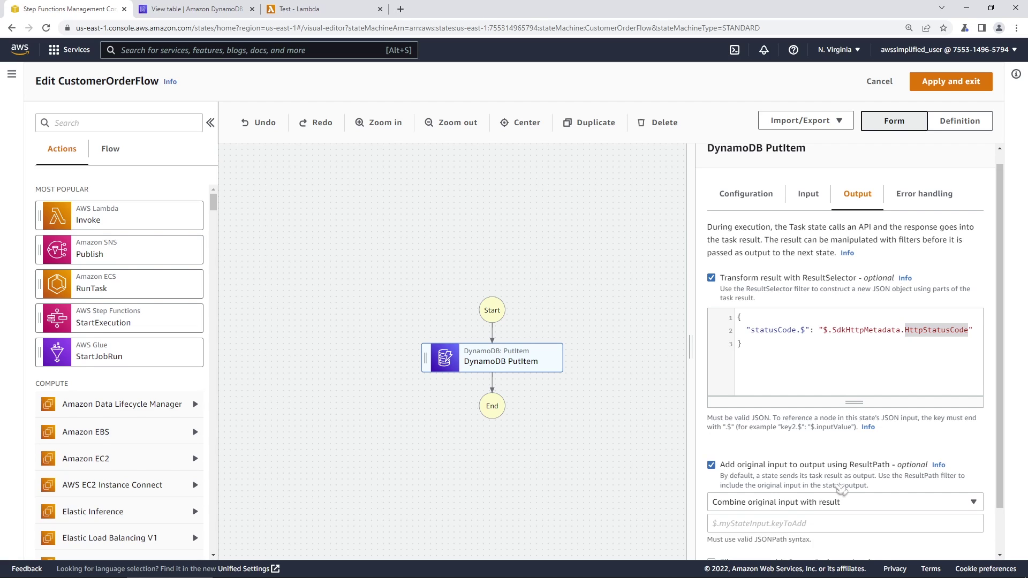
scroll(819, 487, down, 1)
click(761, 457)
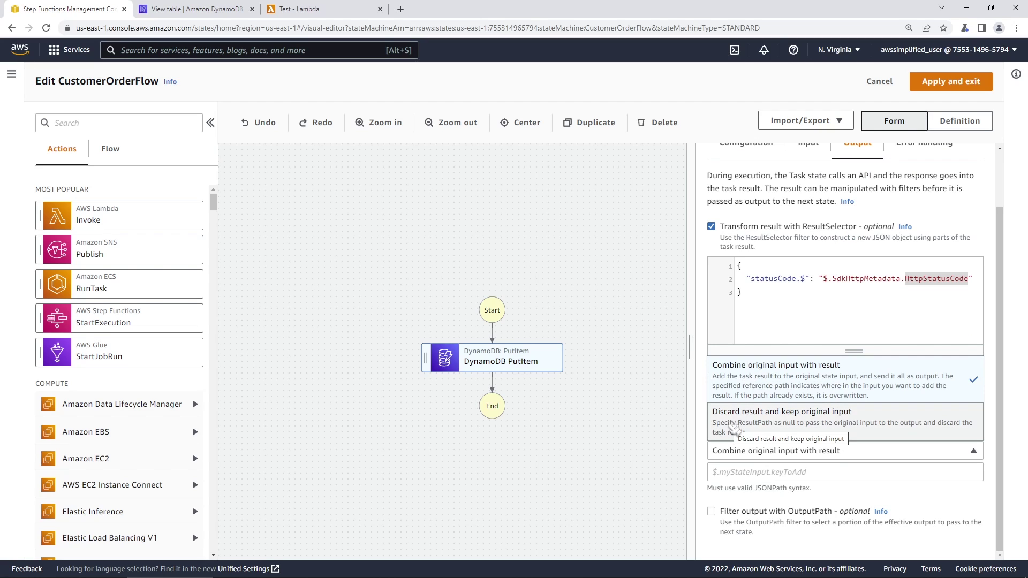
click(768, 385)
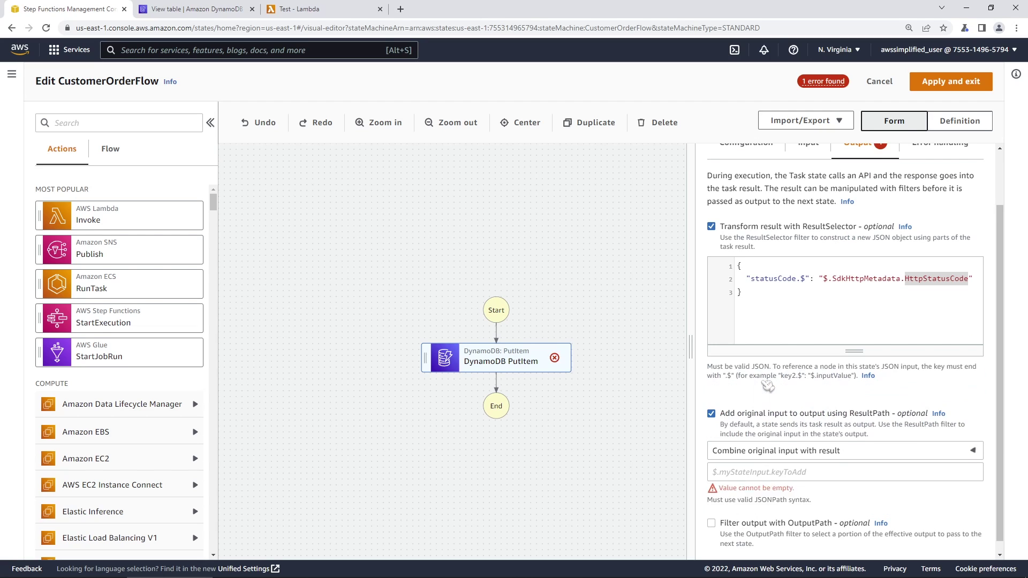
click(731, 474)
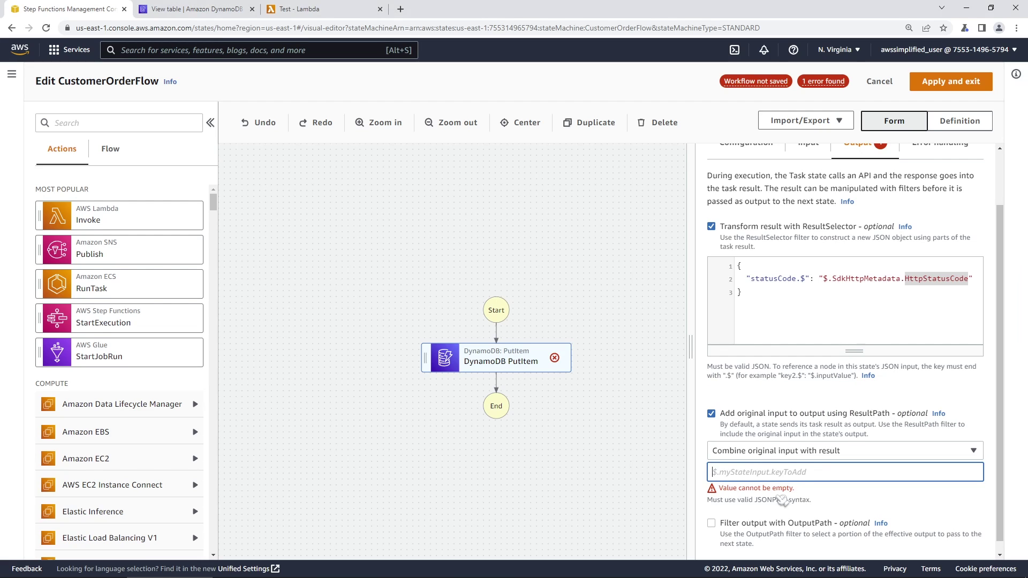
text($.result)
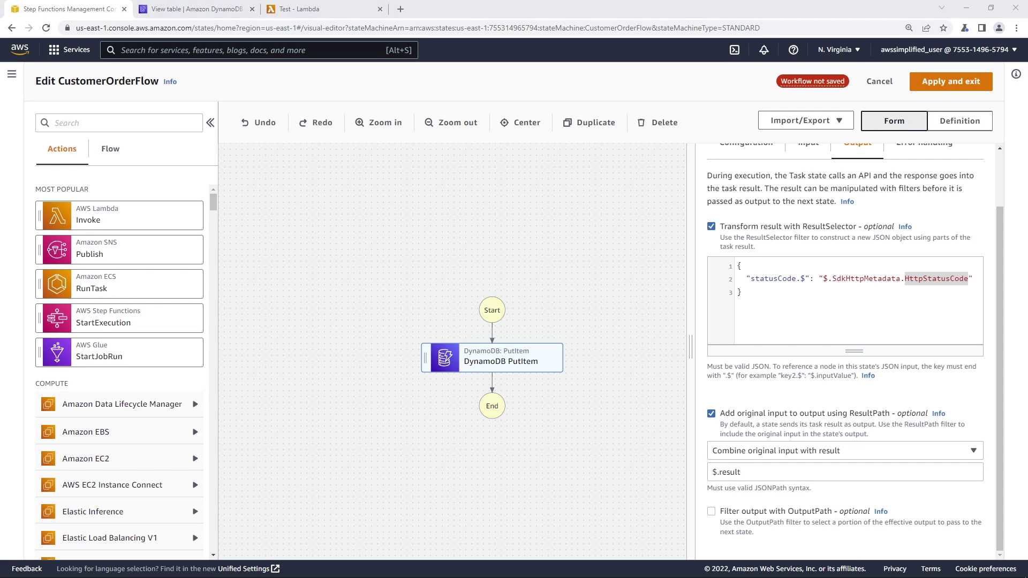
Step: Switch to notes.txt in Visual Studio Code and add an empty "result" object after customerAddress in the Input JSON
key(alt+Tab)
scroll(429, 463, up, 12)
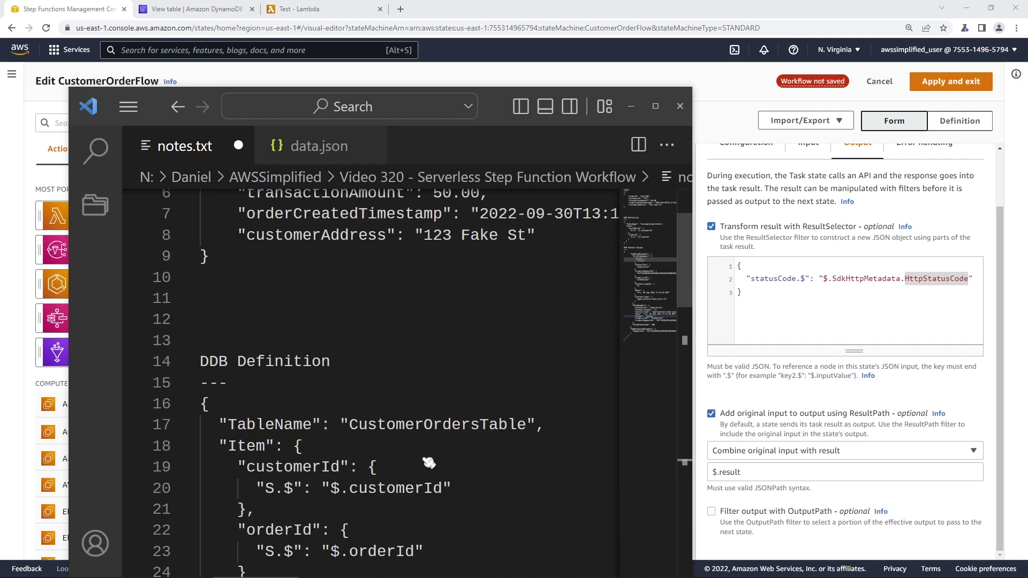
scroll(429, 462, up, 2)
double_click(516, 346)
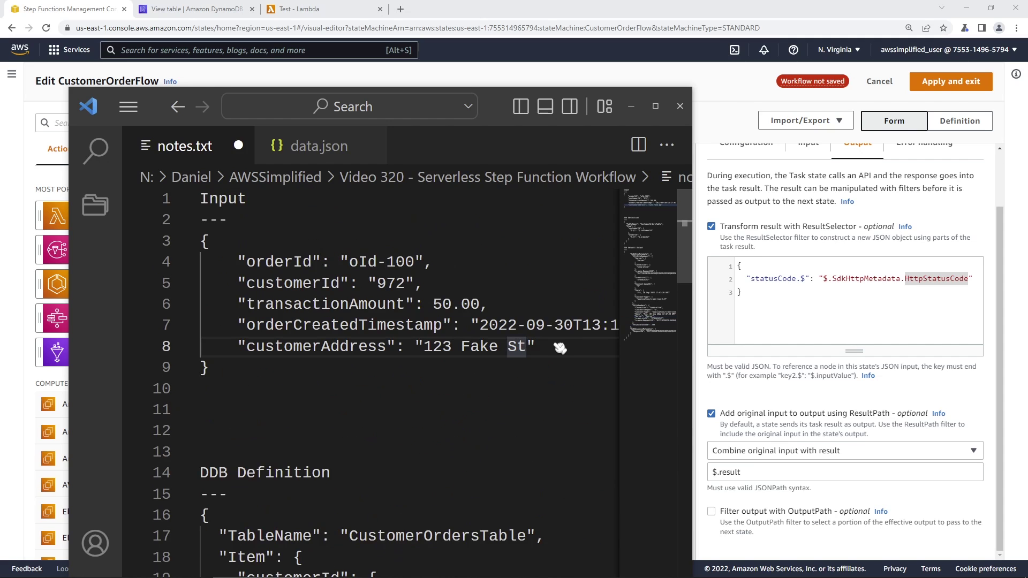
click(560, 348)
text(,)
key(Return)
text("resul)
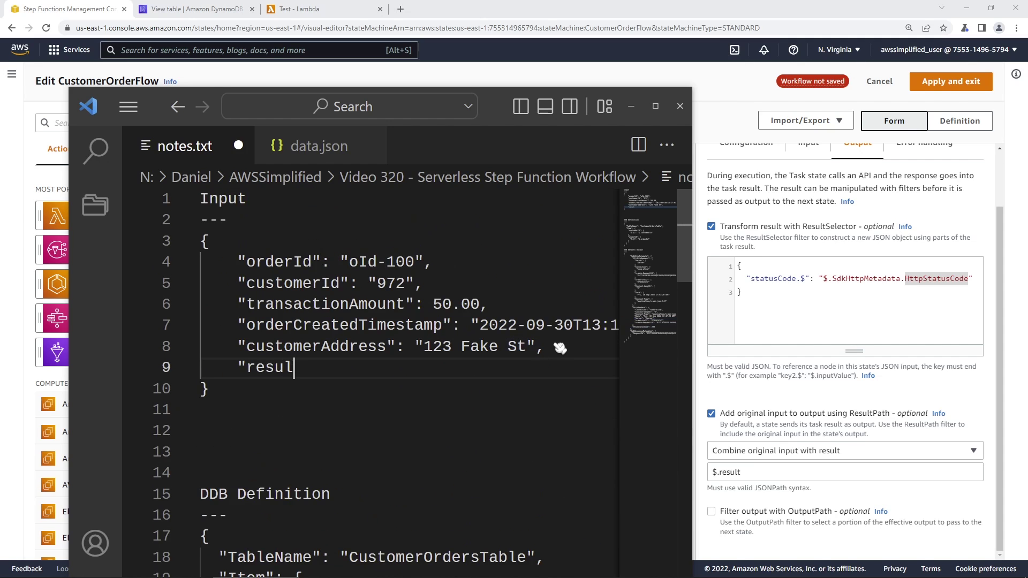
text(t": {})
key(Left)
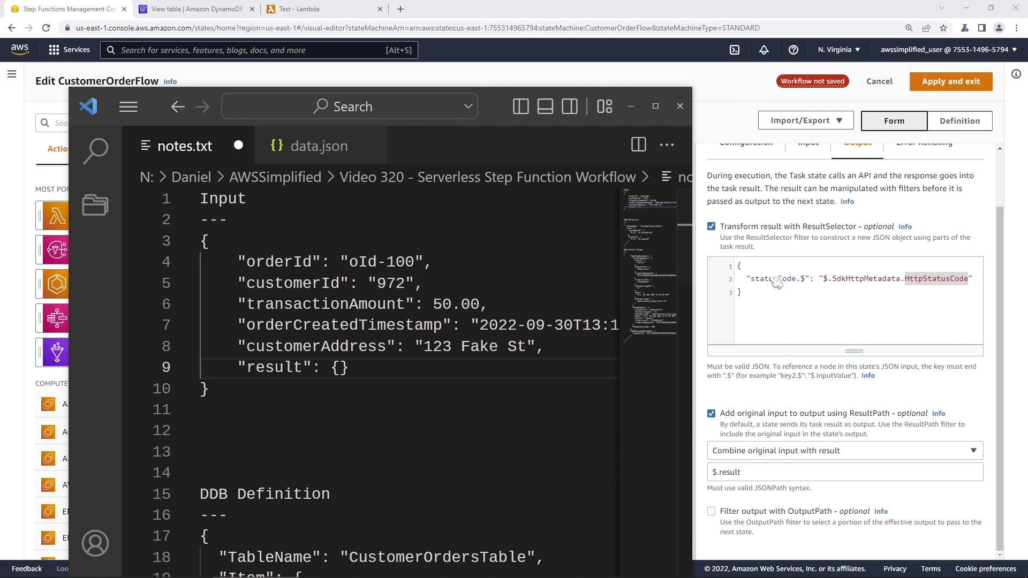
Step: Put "statusCode": 200 inside the result object of the Input JSON
text("stat)
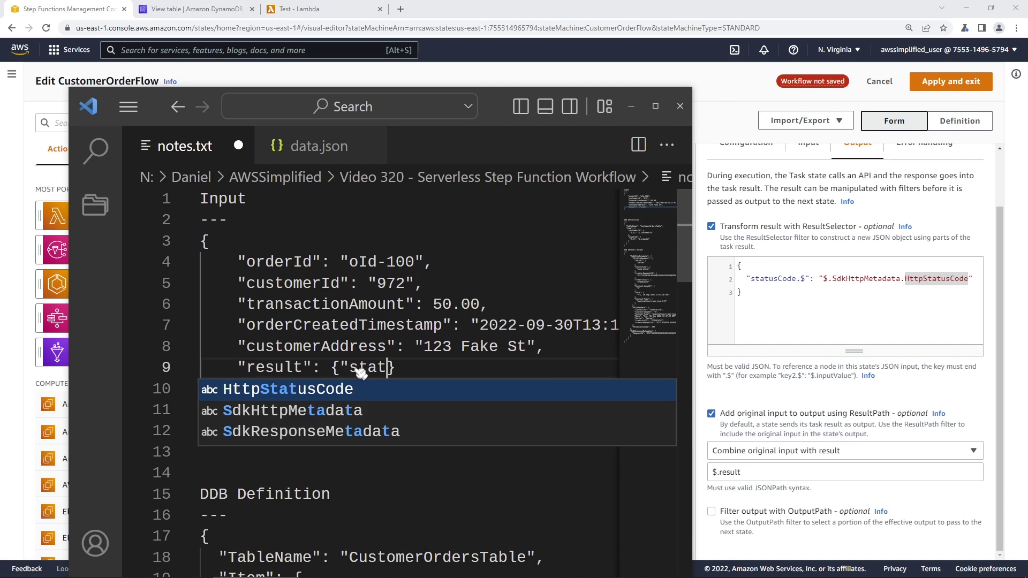
text(us)
drag(236, 260, 537, 351)
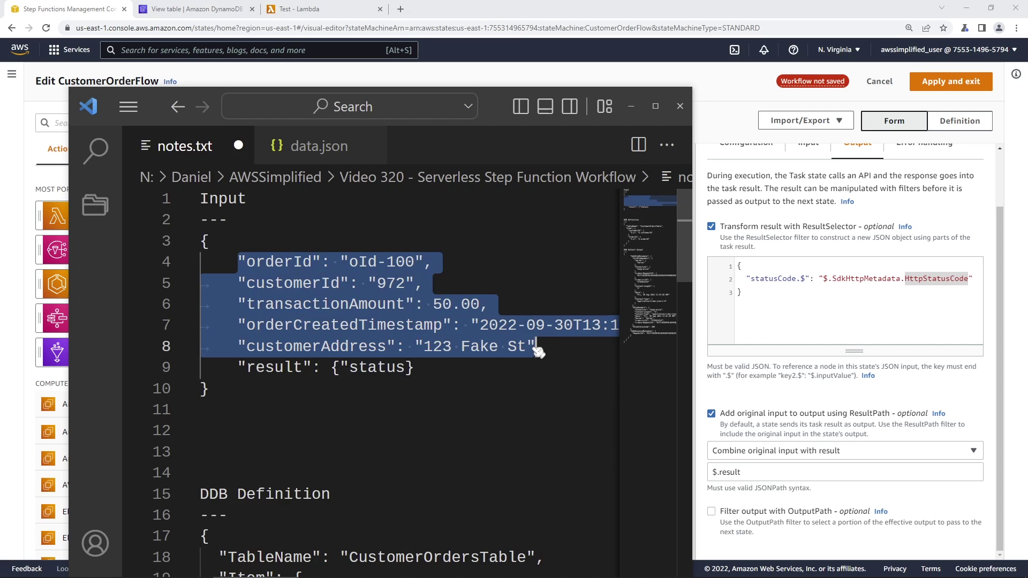
click(408, 369)
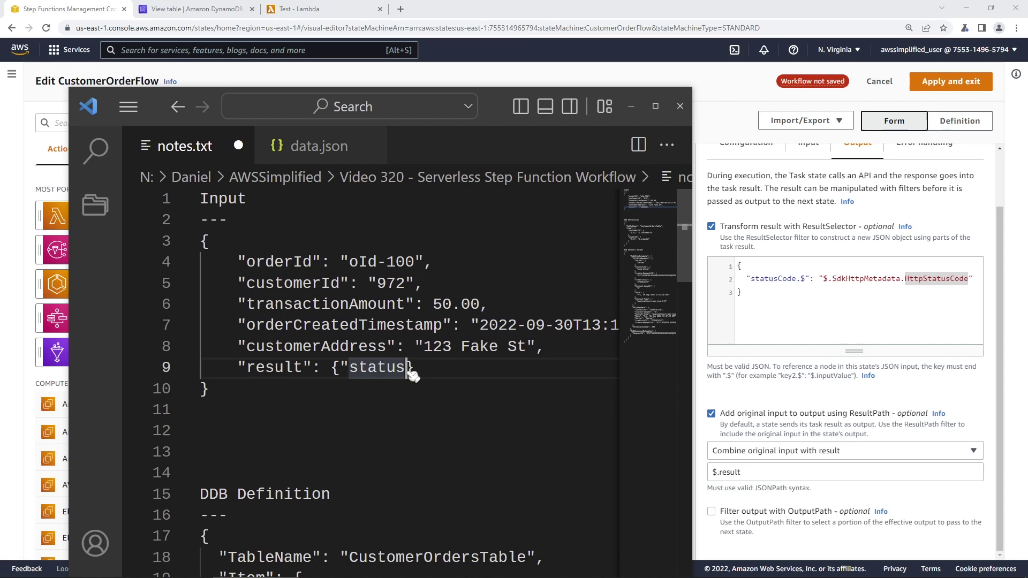
text(Code:)
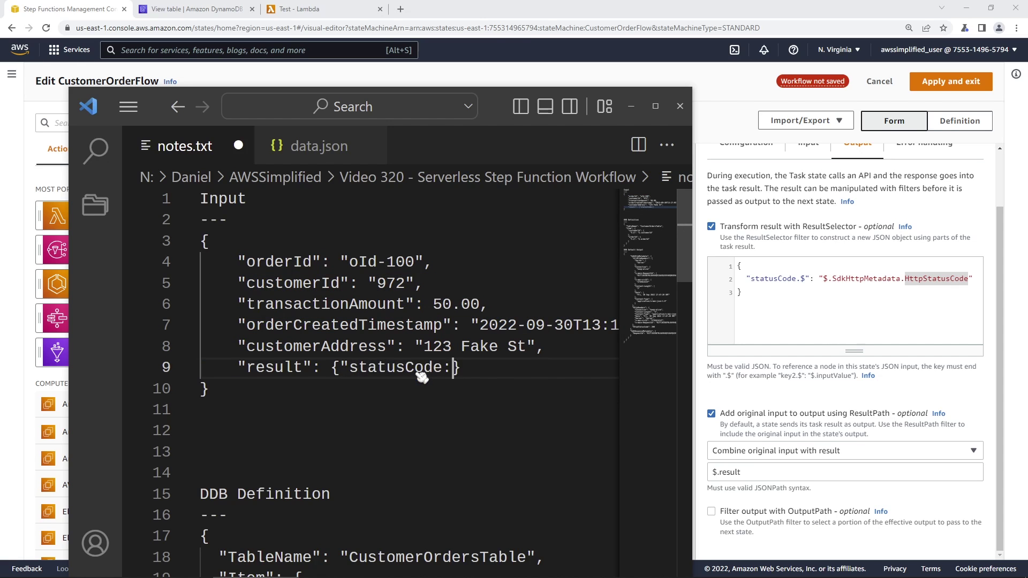
key(BackSpace)
text(": 200)
Step: Compare the original input fields with the added result object and its status code in notes.txt
double_click(292, 367)
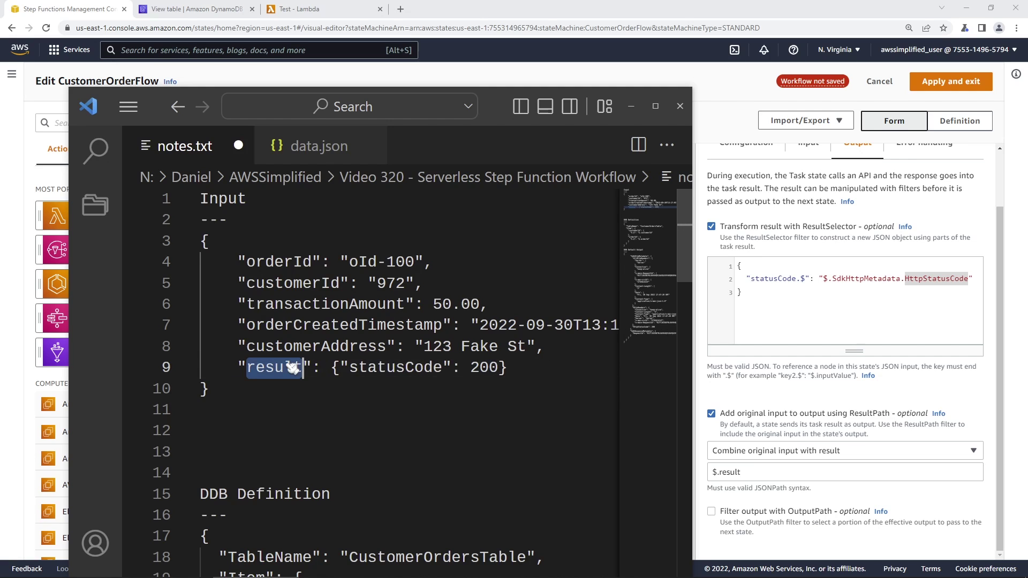
drag(544, 347, 192, 265)
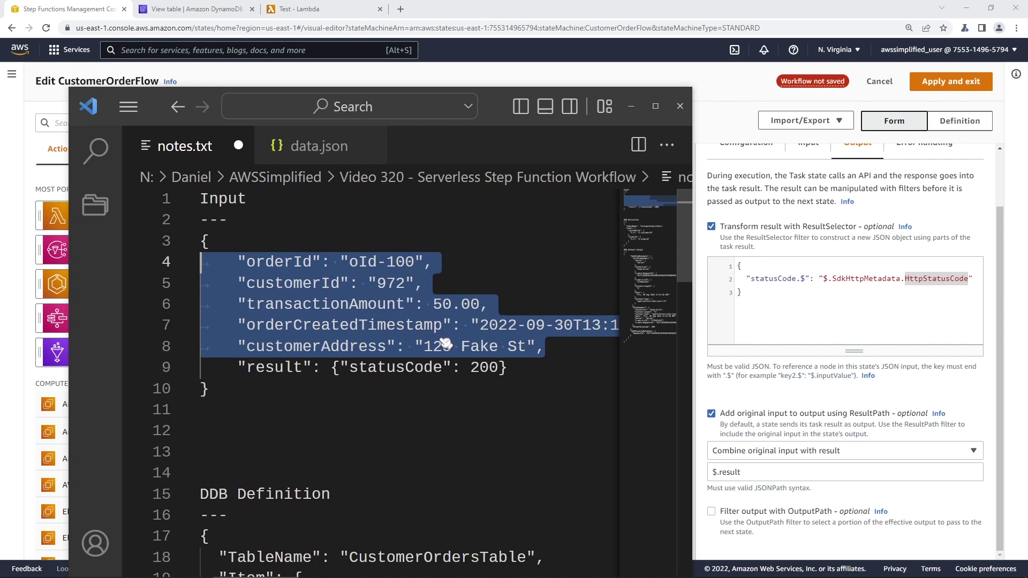
click(481, 368)
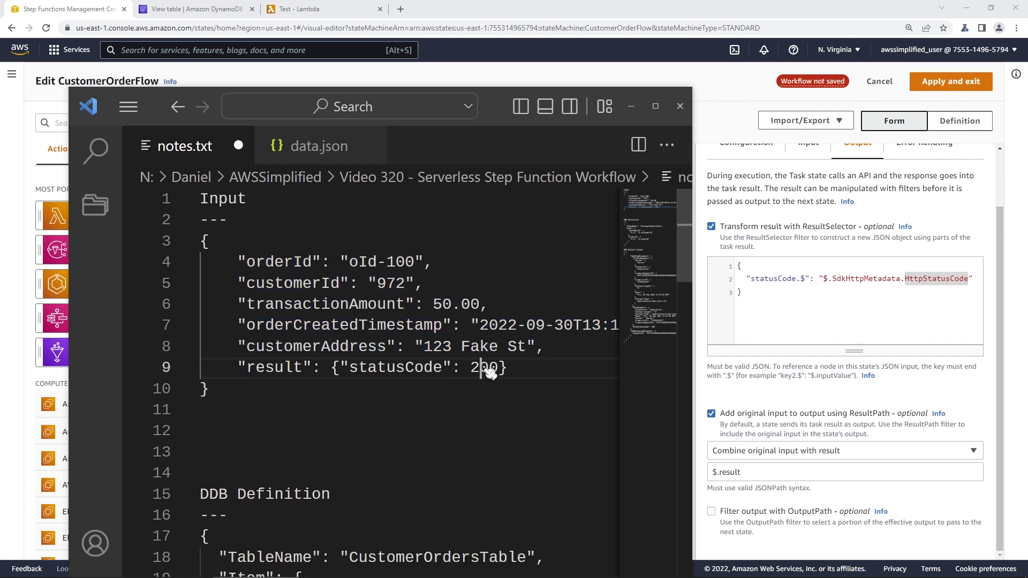
double_click(485, 368)
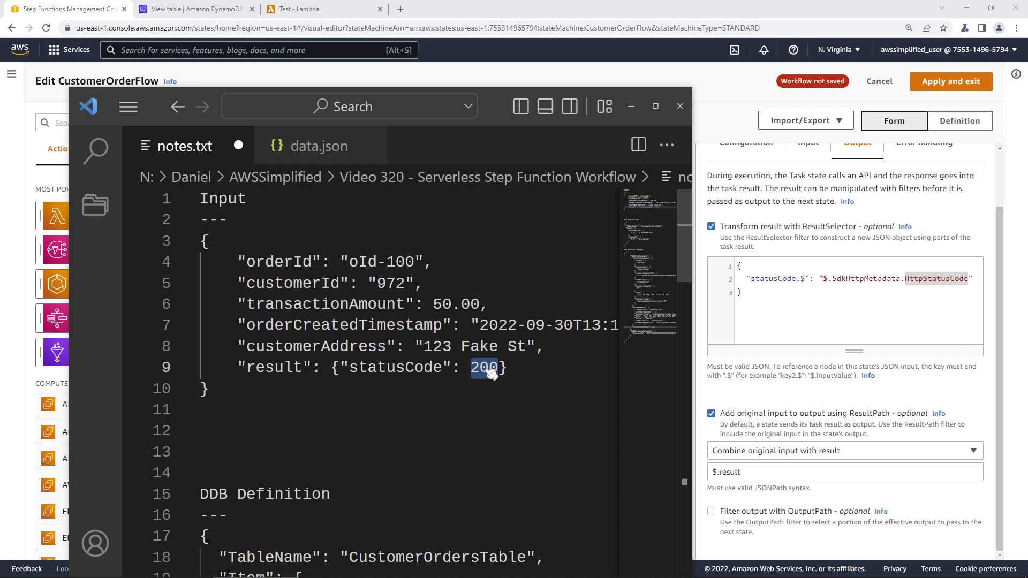
drag(238, 369, 513, 381)
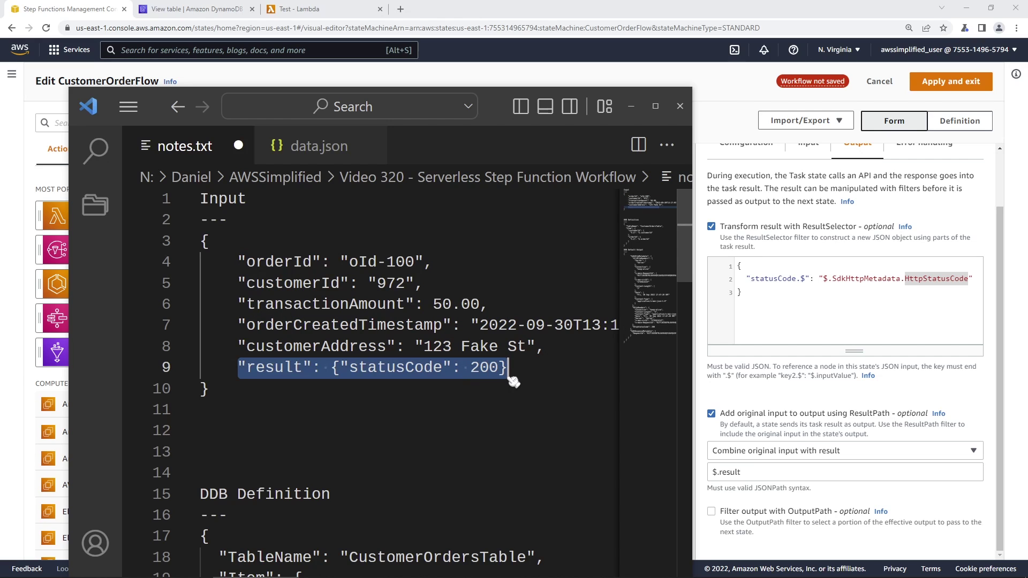
Step: Return to Step Functions, apply and save the CustomerOrderFlow changes, and open the setup for a new execution
click(712, 373)
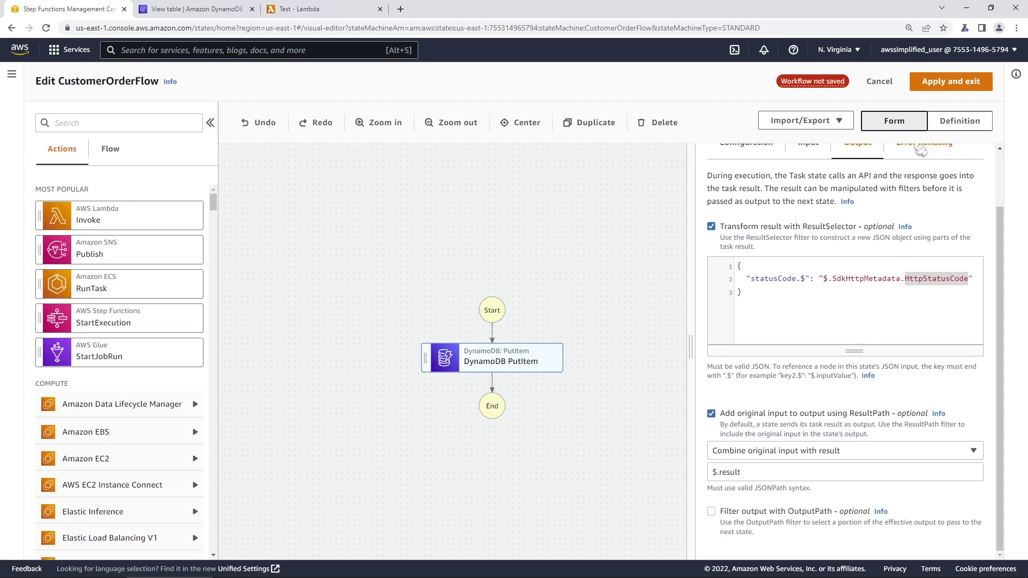
click(943, 85)
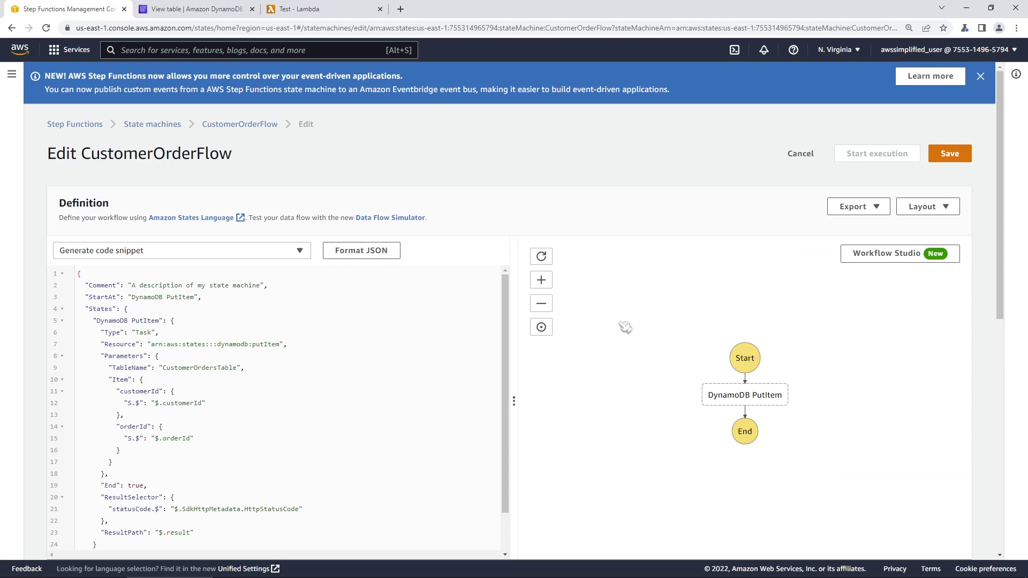
click(948, 154)
click(654, 369)
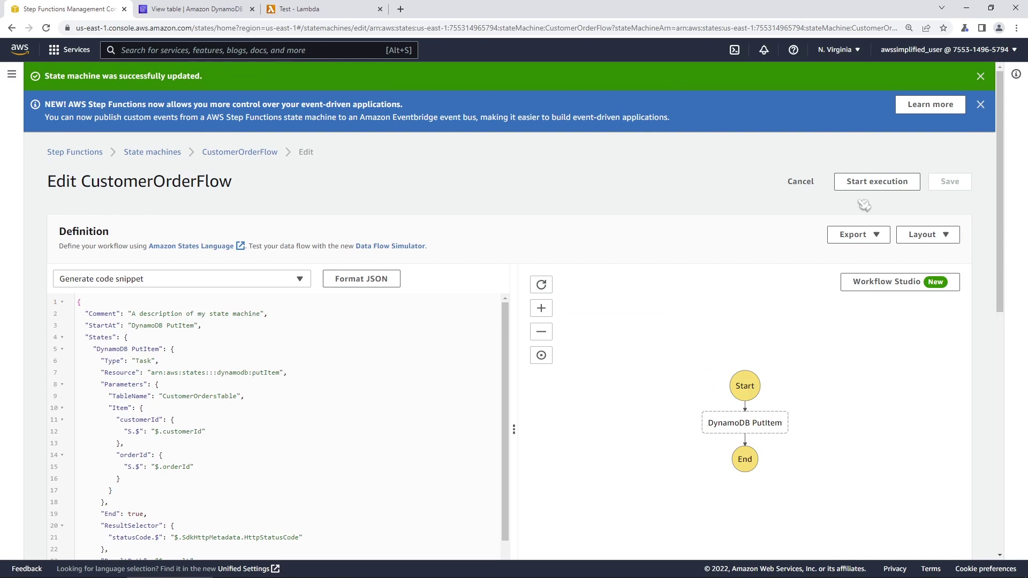
click(873, 182)
key(ctrl+a)
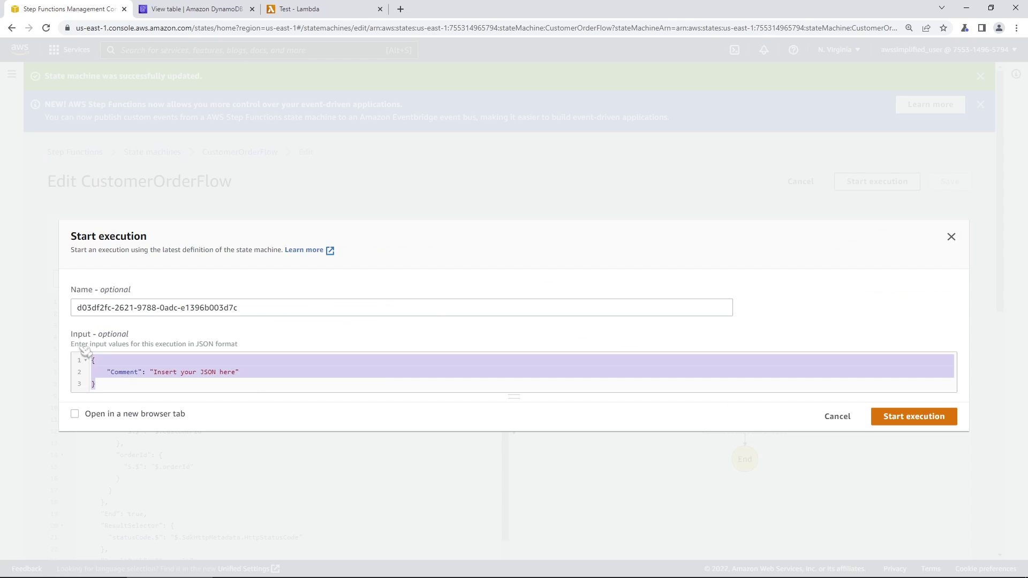
right_click(140, 368)
click(196, 417)
drag(252, 373, 47, 372)
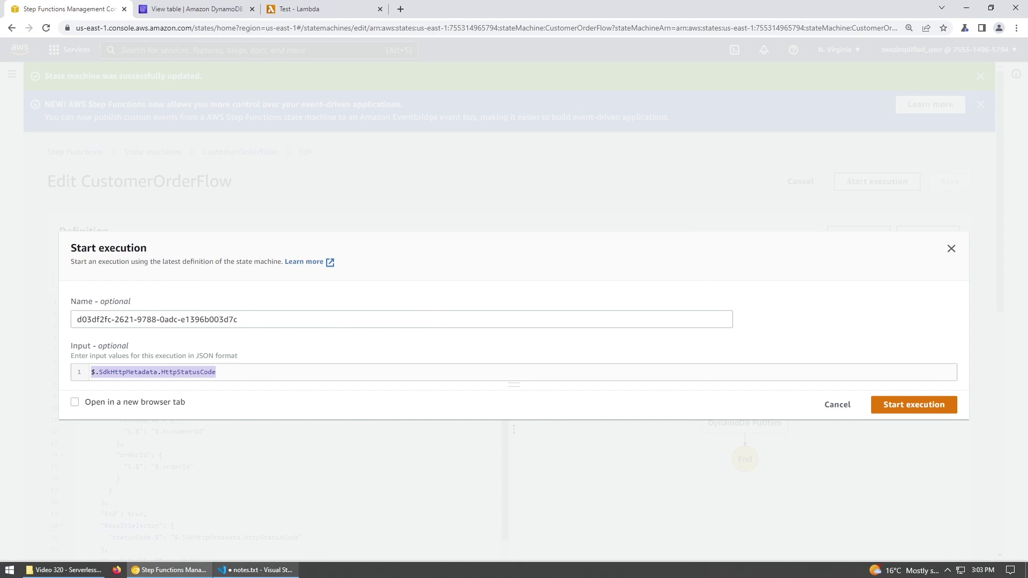
Step: Replace the execution input with the sample order JSON from notes.txt, without the result object, and try to start the execution
key(alt+Tab)
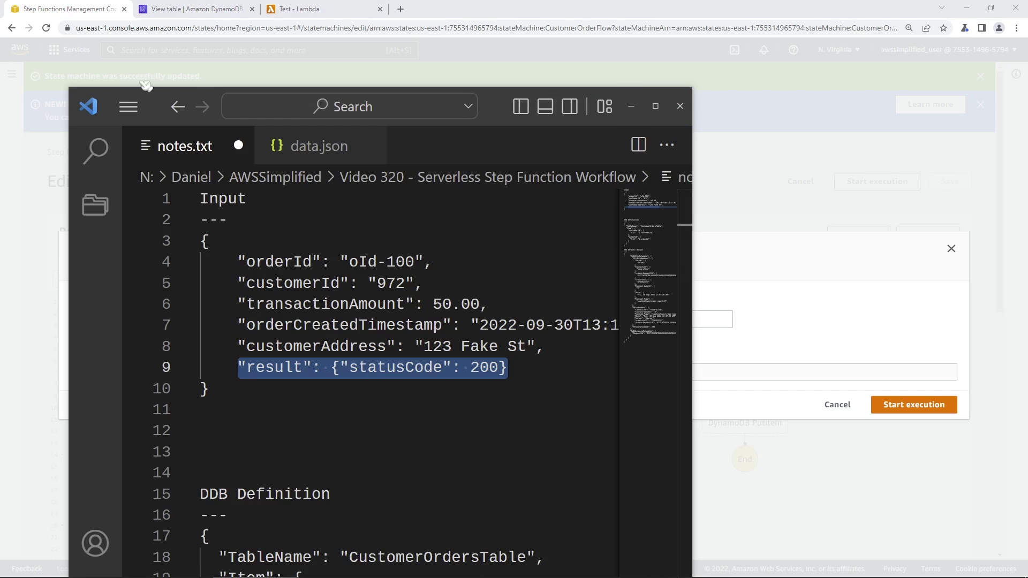
drag(108, 101, 1027, 121)
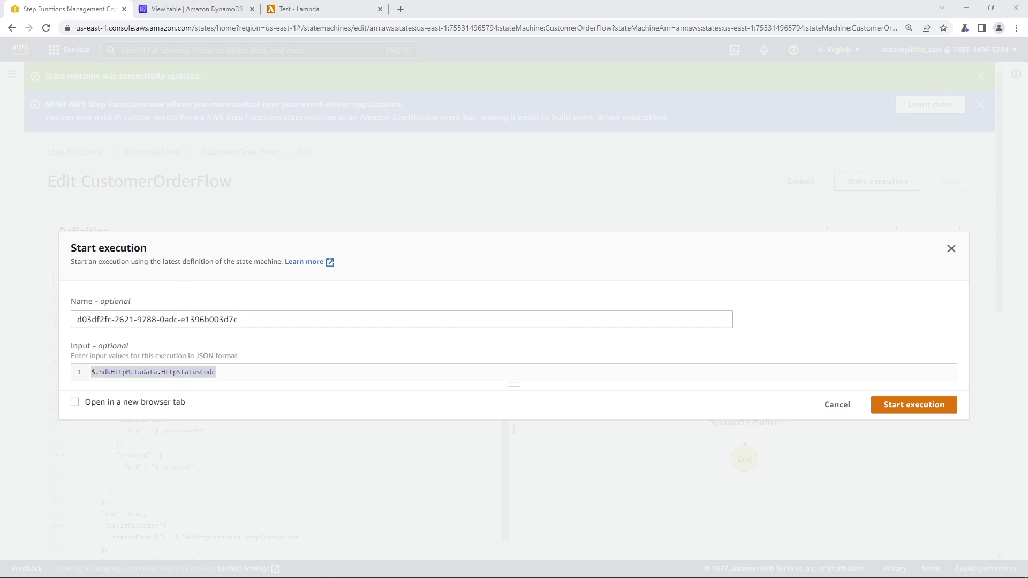
click(222, 378)
text({     "orderId": "oId-100",     "customerId": "972",     "transactionAmount": 50.00,     "orderCreatedTimestamp": "2022-09-30T13:17:03-04:00",     "customerAddress": "123 Fake St", })
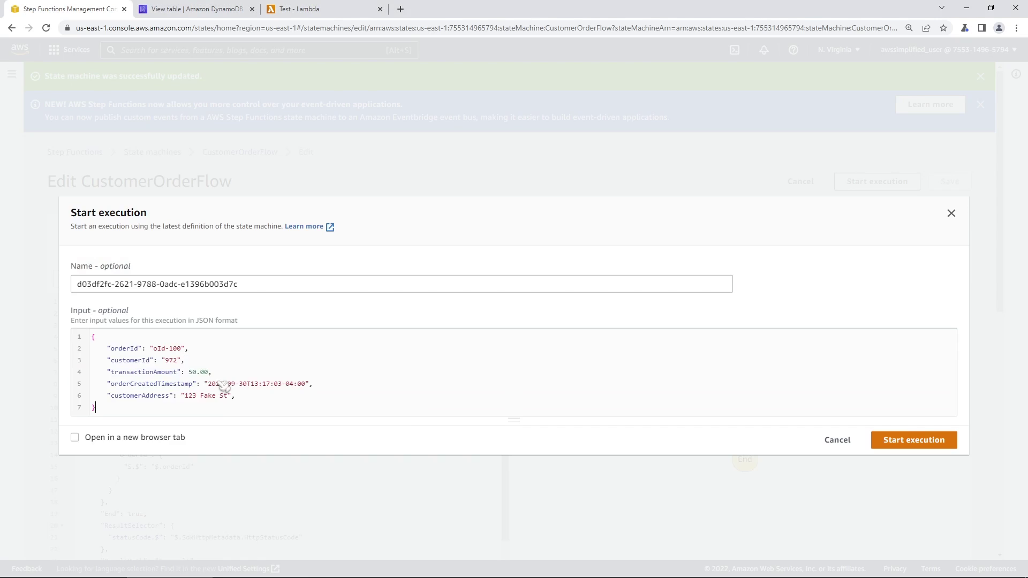
click(906, 442)
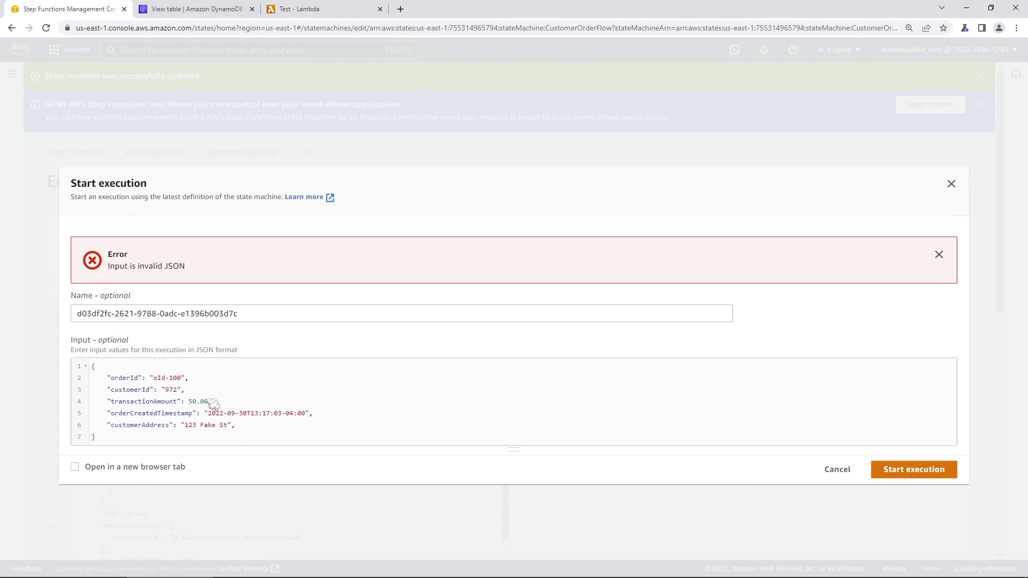
Step: Remove the trailing comma after the customerAddress value in the input JSON and start the execution
click(256, 428)
key(BackSpace)
click(936, 470)
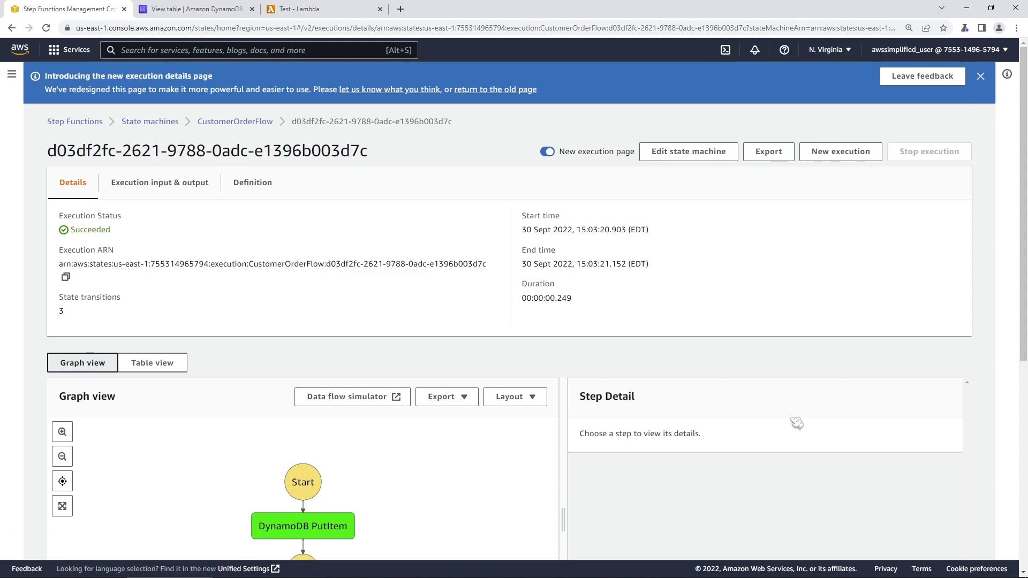
Step: Examine the input and output of the DynamoDB PutItem step, checking the original fields, result and statusCode
scroll(409, 459, down, 3)
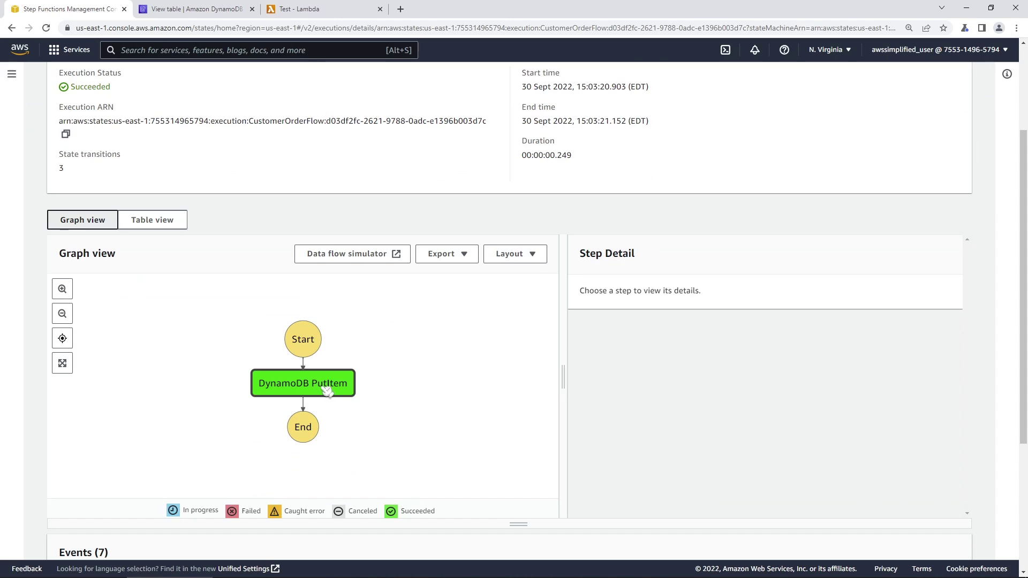
click(328, 394)
scroll(699, 425, down, 3)
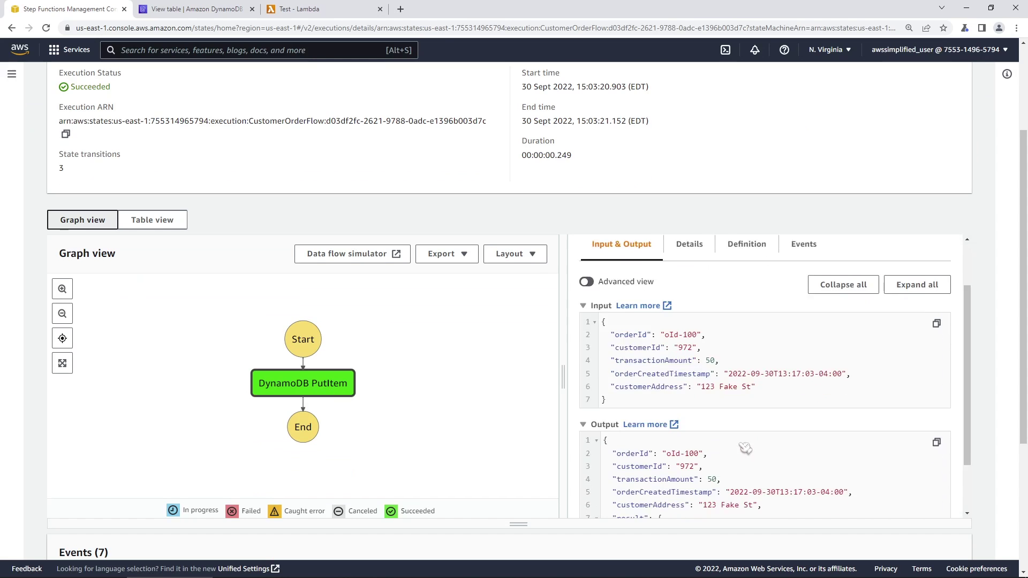
double_click(628, 450)
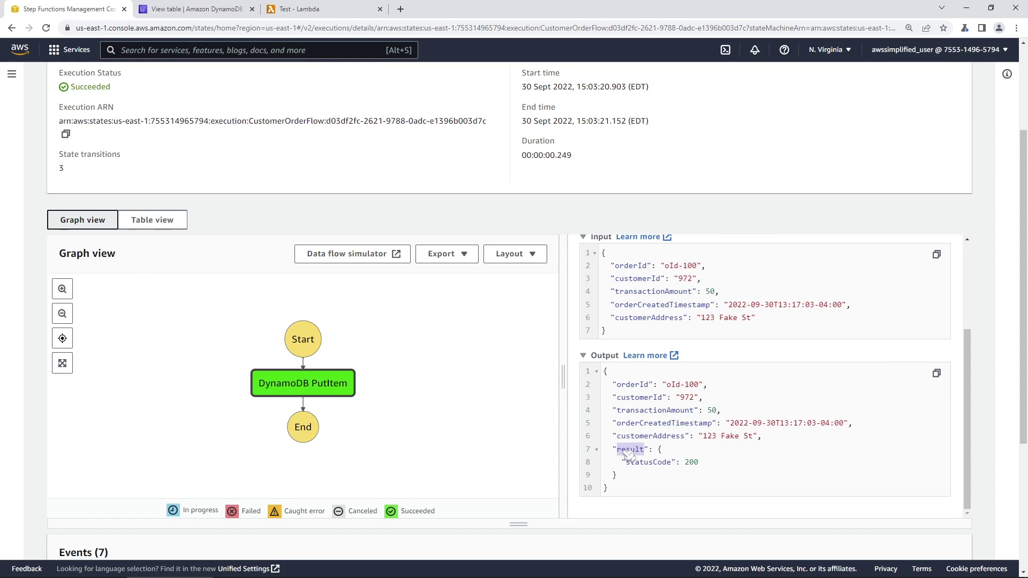
drag(605, 371, 788, 440)
double_click(632, 450)
double_click(645, 463)
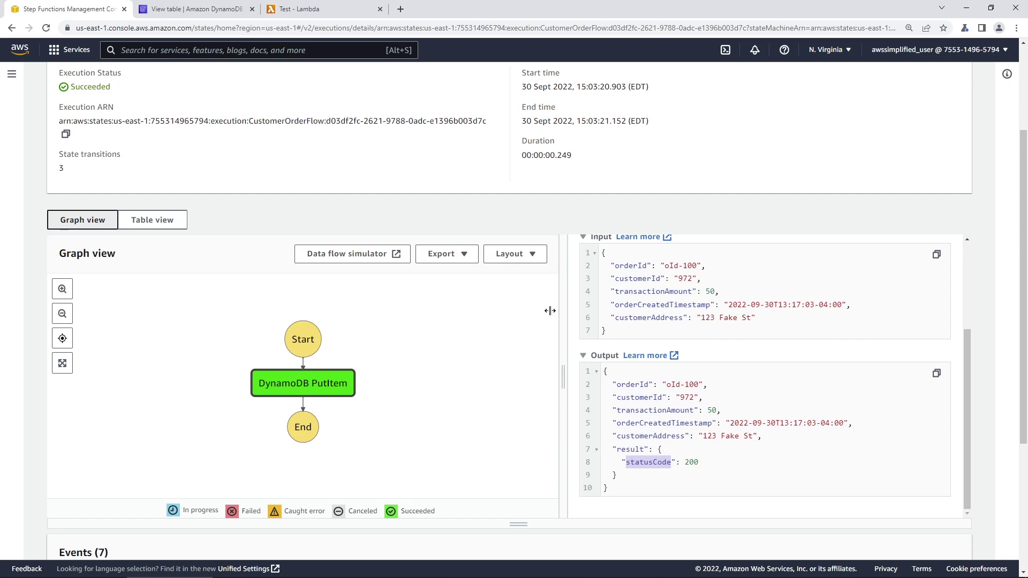
Step: Switch to DynamoDB, scan CustomerOrdersTable for its items, and delete the order item left by the last execution
click(193, 9)
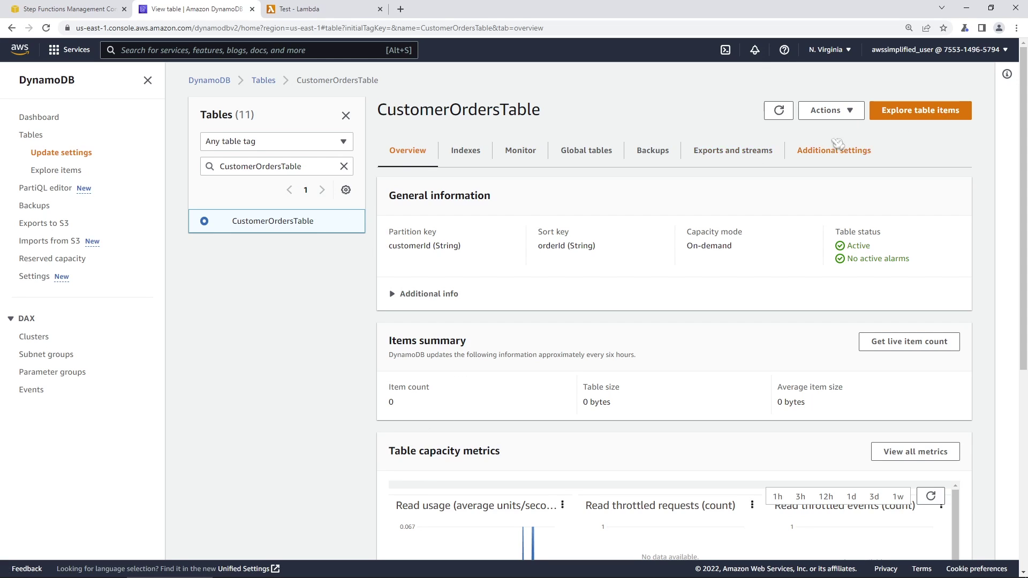
click(919, 110)
click(409, 277)
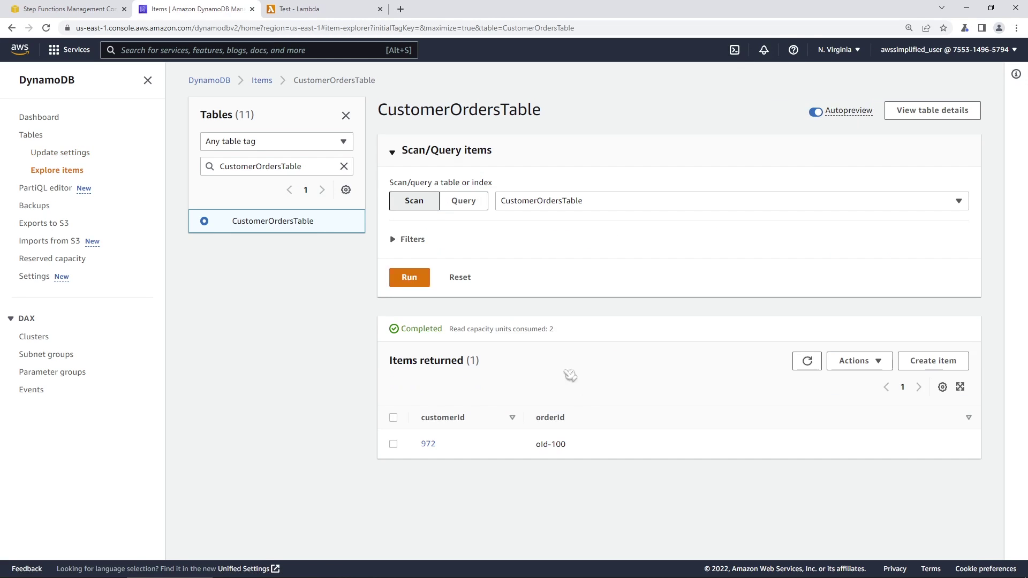
click(393, 445)
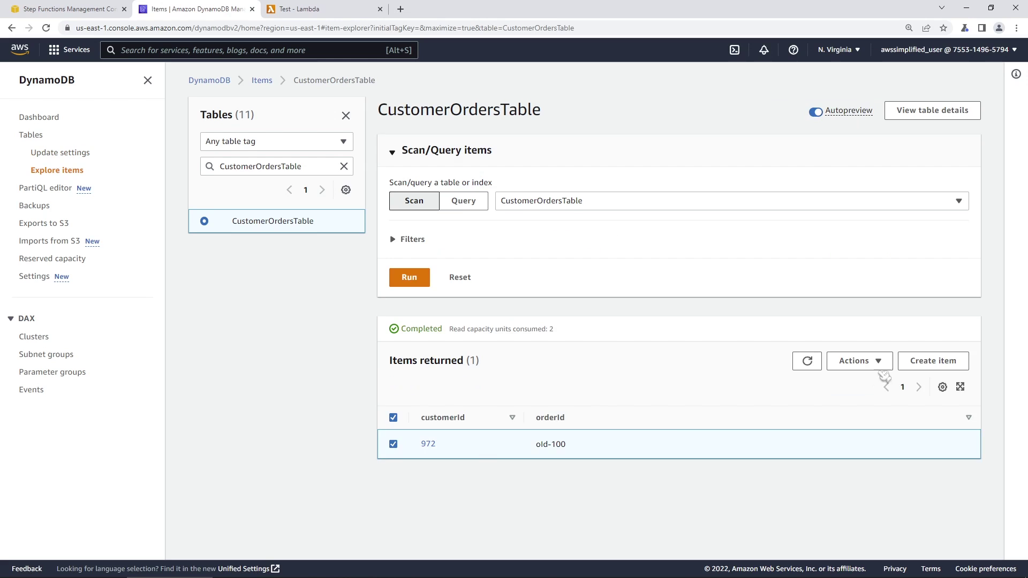
click(862, 361)
click(872, 415)
click(646, 353)
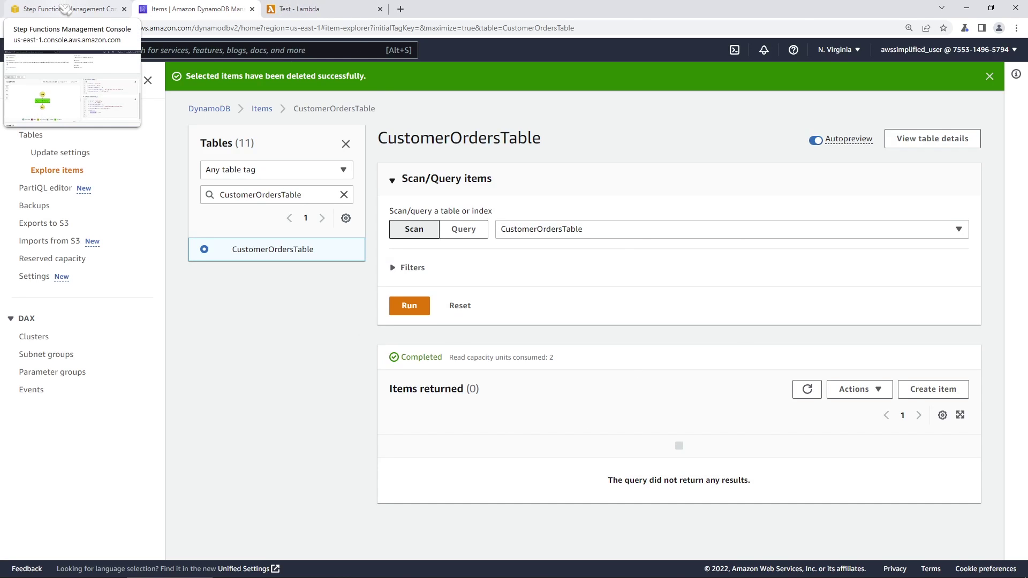
Step: Return to the Step Functions execution and open the CustomerOrderFlow state machine for editing in Workflow Studio
click(65, 10)
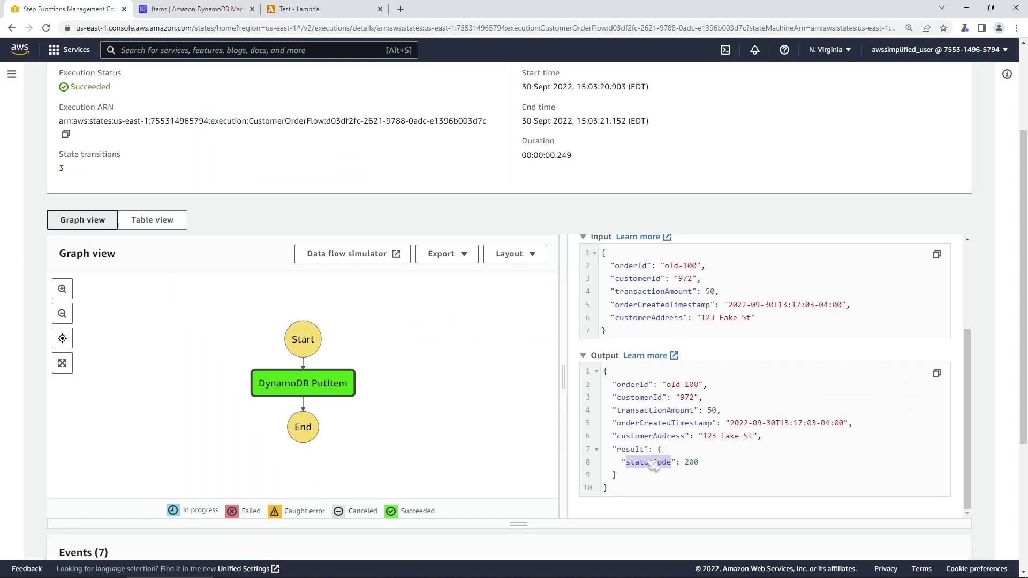
click(664, 476)
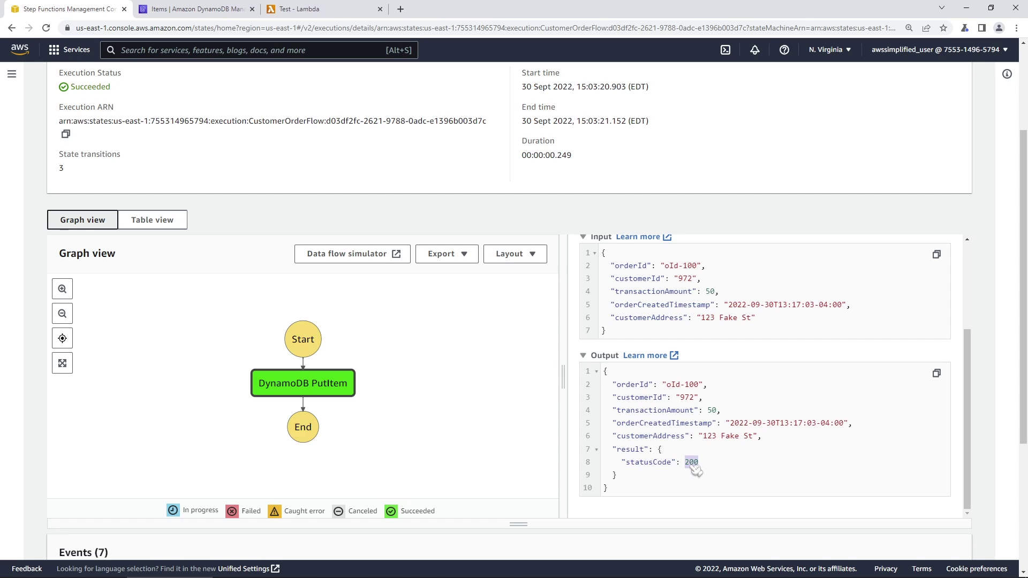
scroll(744, 471, up, 3)
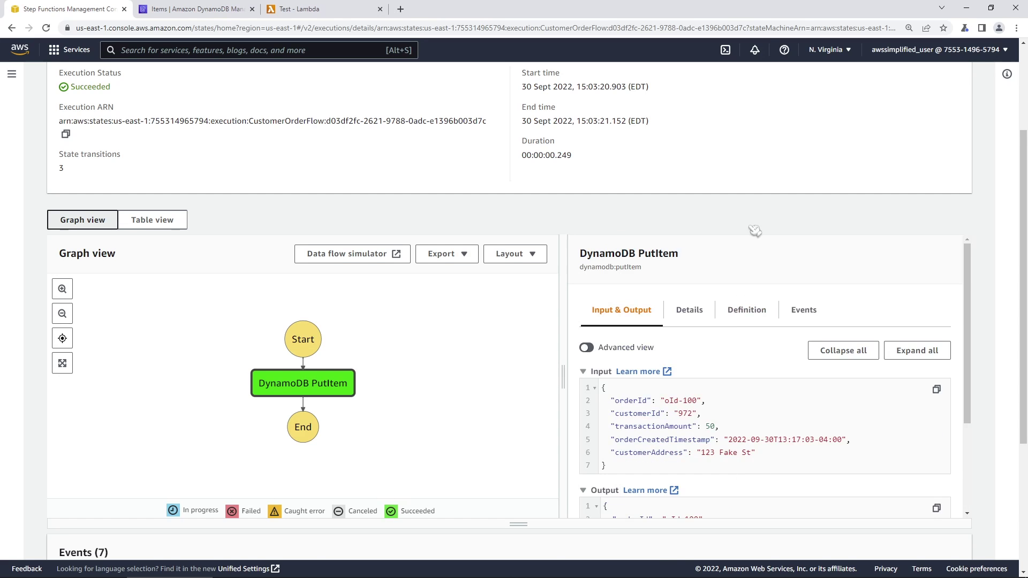
scroll(753, 236, up, 3)
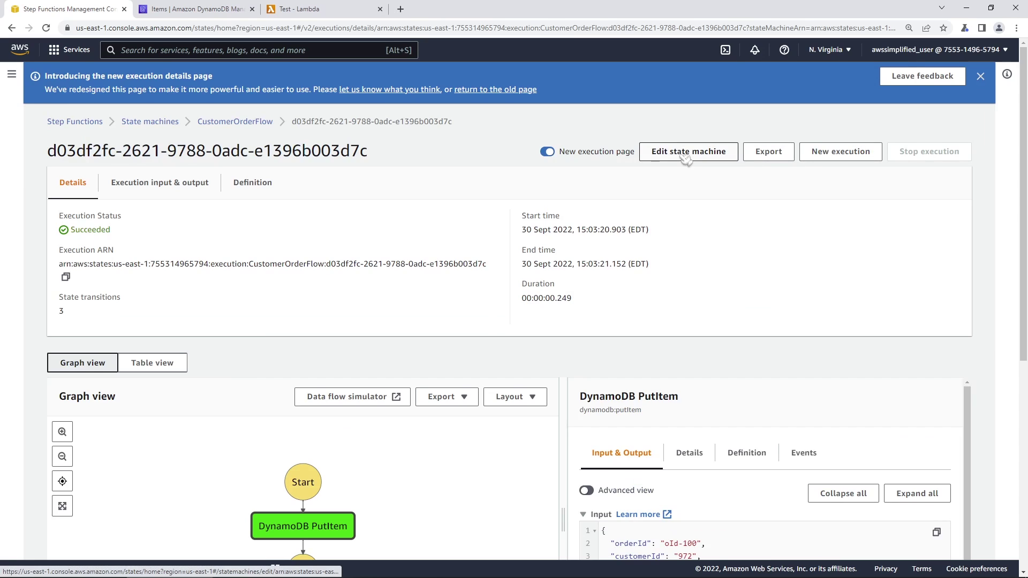
click(687, 158)
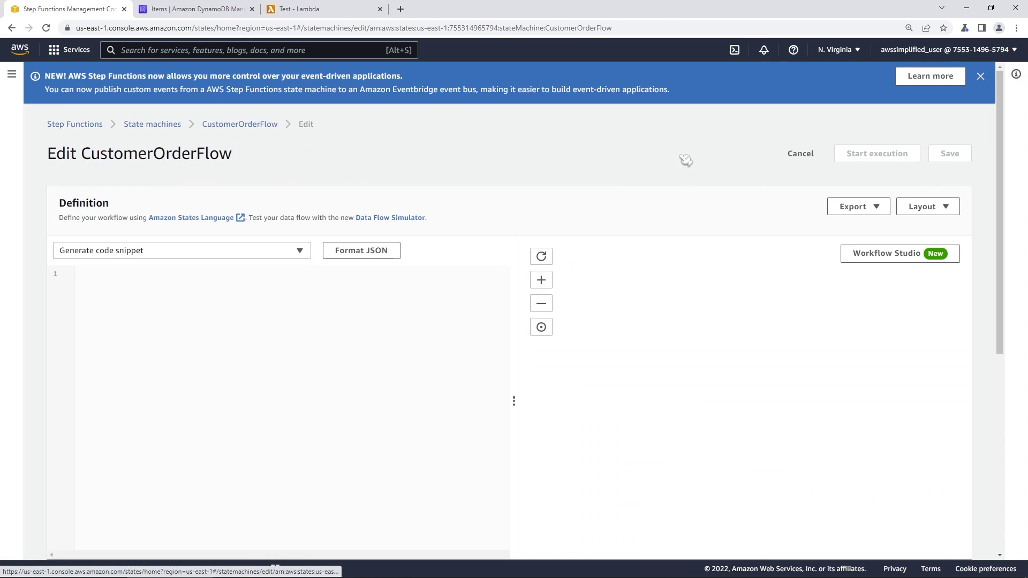
click(884, 255)
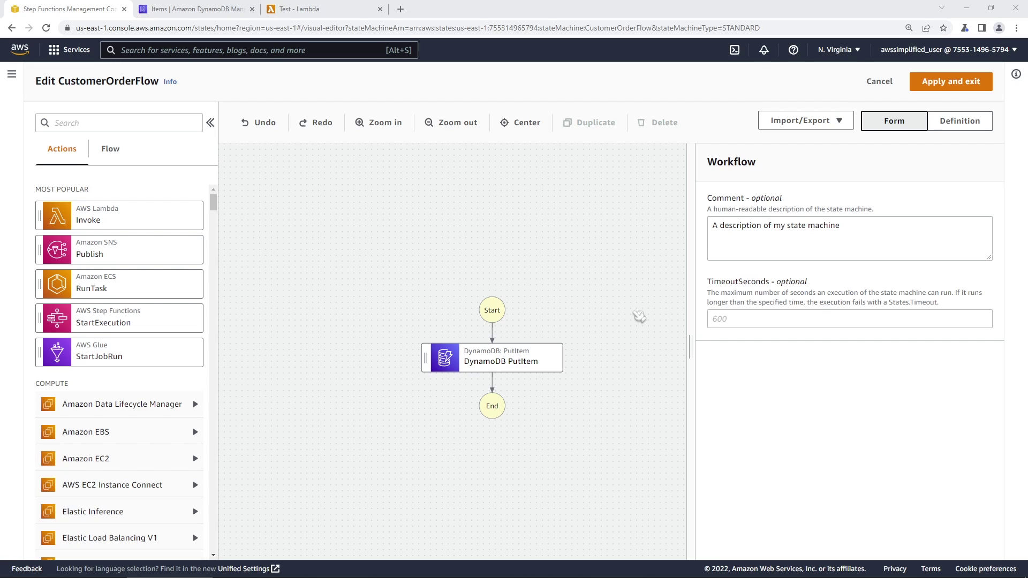
Step: Rename the DynamoDB PutItem state to "Add Order Entry"
click(508, 358)
triple_click(767, 263)
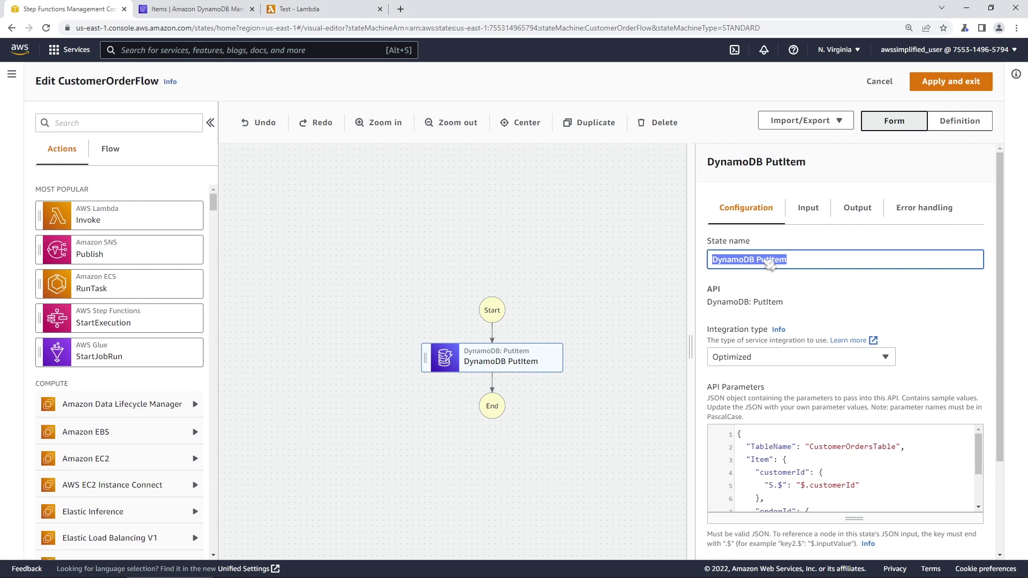
key(BackSpace)
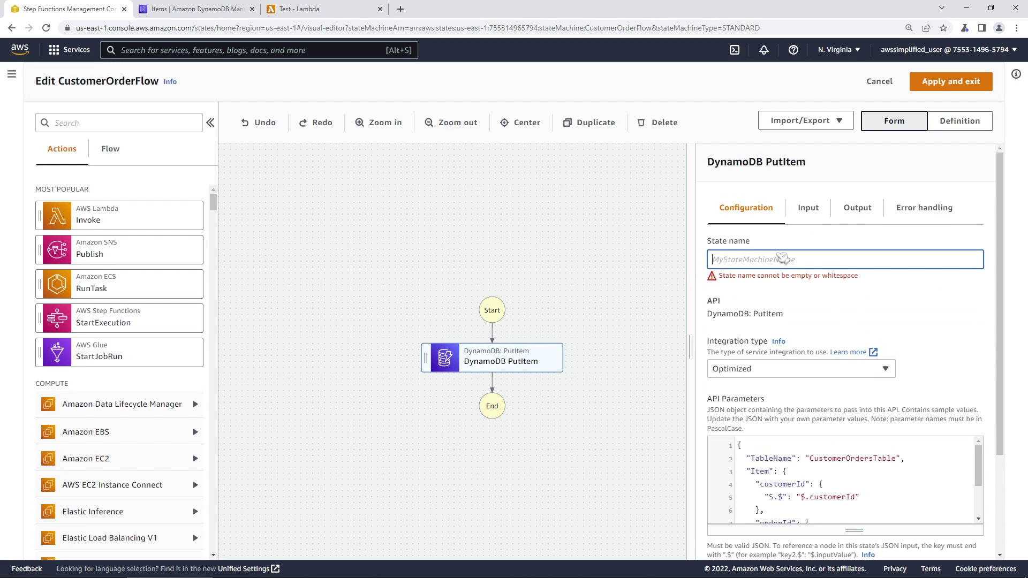
text(Add Order Entry)
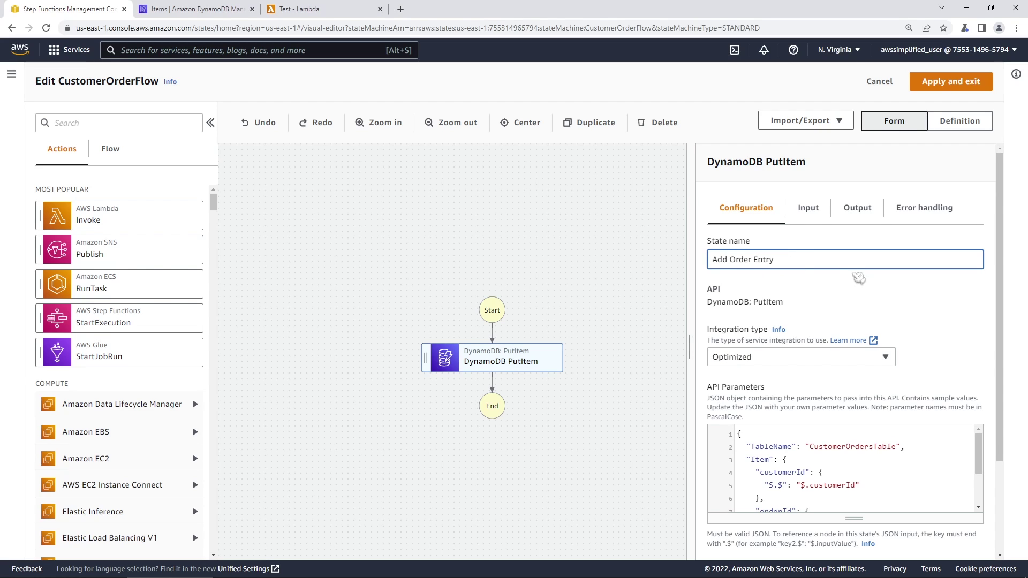
click(909, 294)
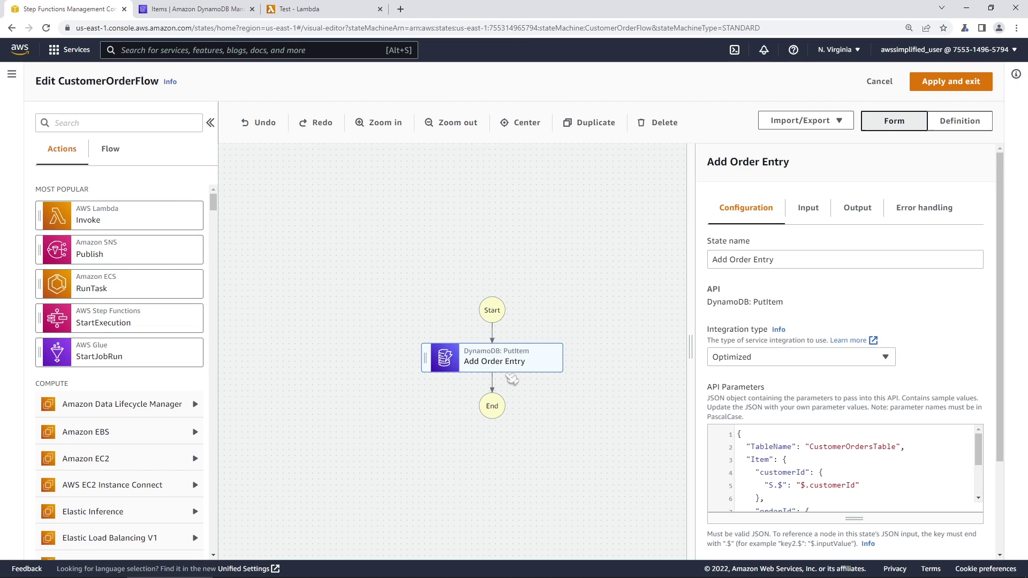
Step: Add a Choice state after Add Order Entry and place an AWS Lambda Invoke action on its Rule #1 branch
click(111, 150)
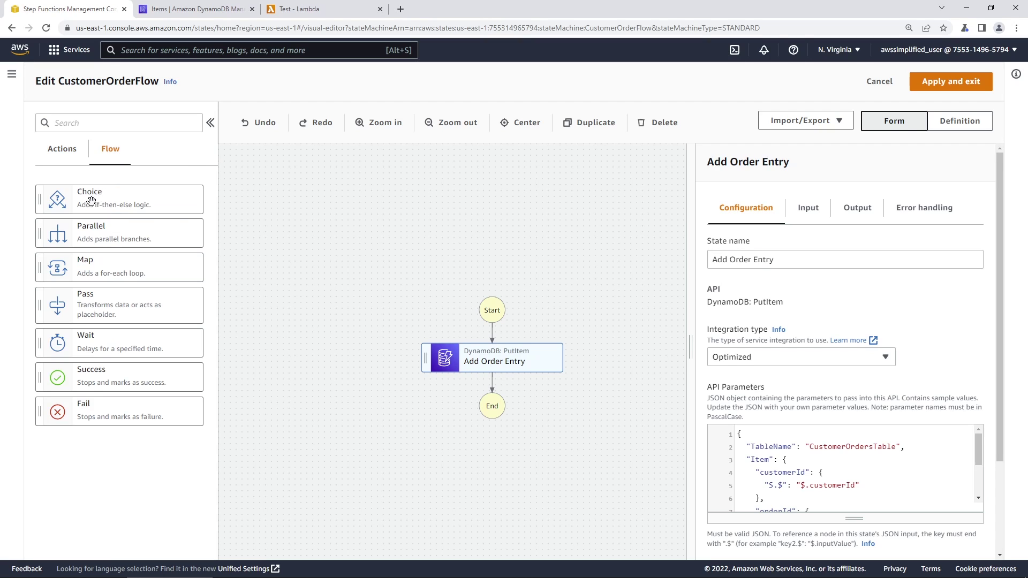
drag(91, 201, 489, 392)
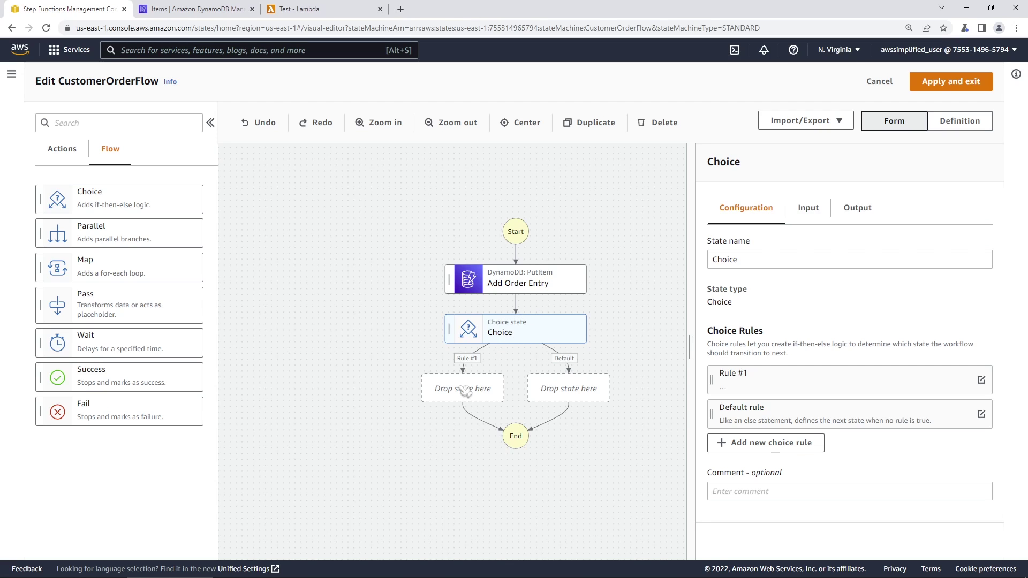
click(76, 156)
drag(68, 215, 435, 390)
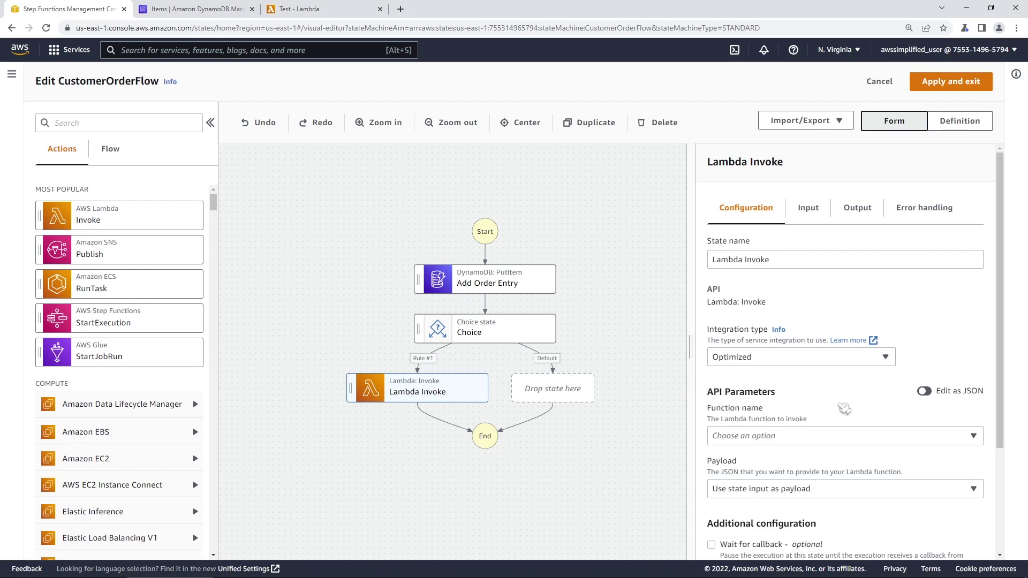
Step: Rename the Lambda Invoke state to "Call Credit Card Service To Charge Customer"
triple_click(796, 265)
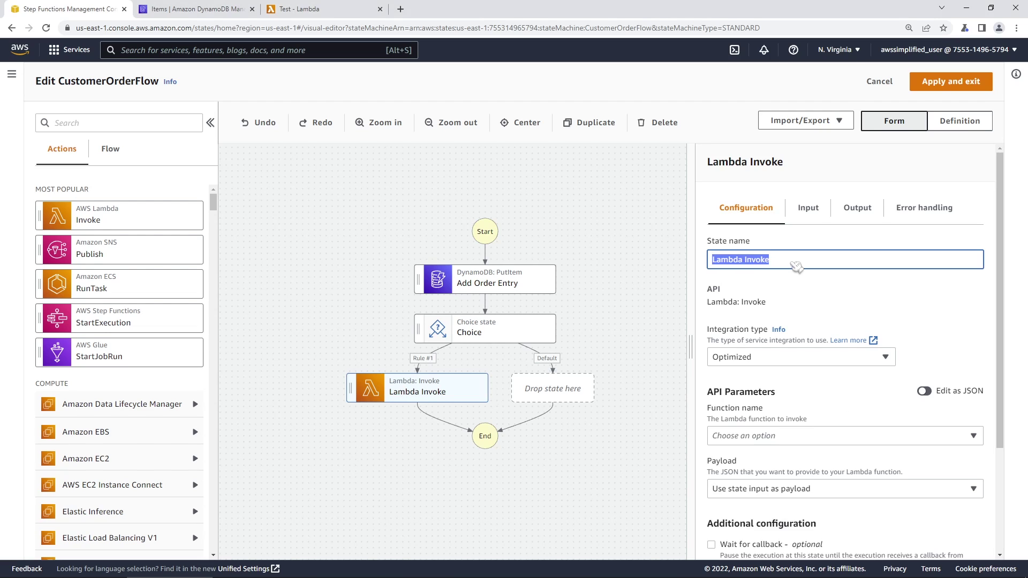
key(BackSpace)
text(Call Credit Card)
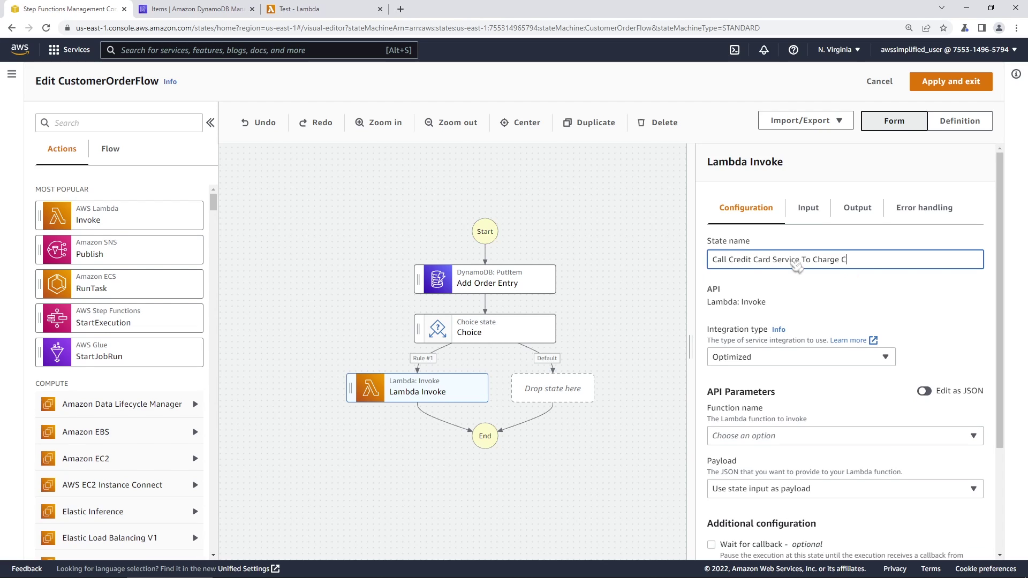
click(957, 309)
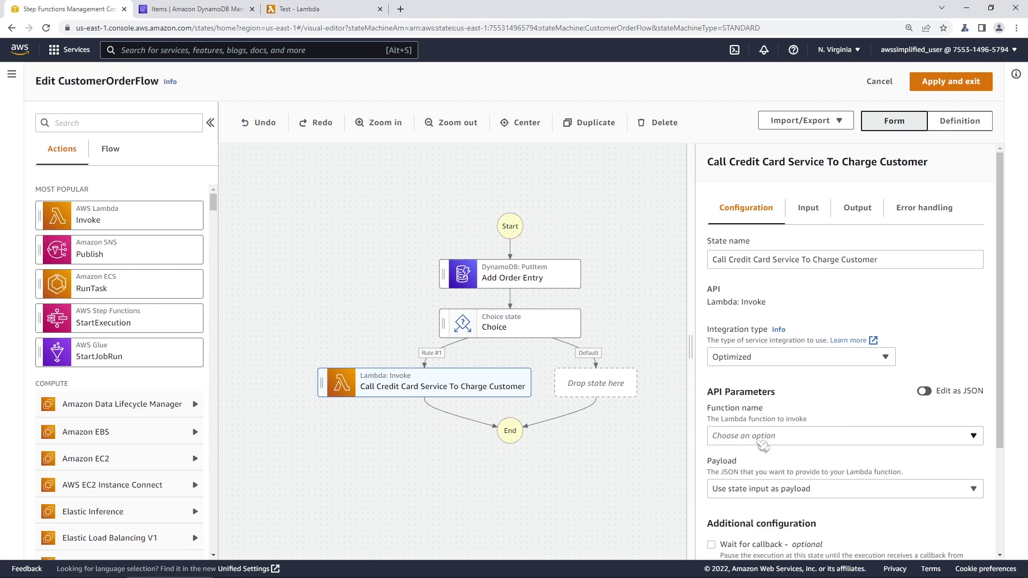
Step: Set the Lambda function invoked by the credit card service state to Test:$LATEST
click(786, 440)
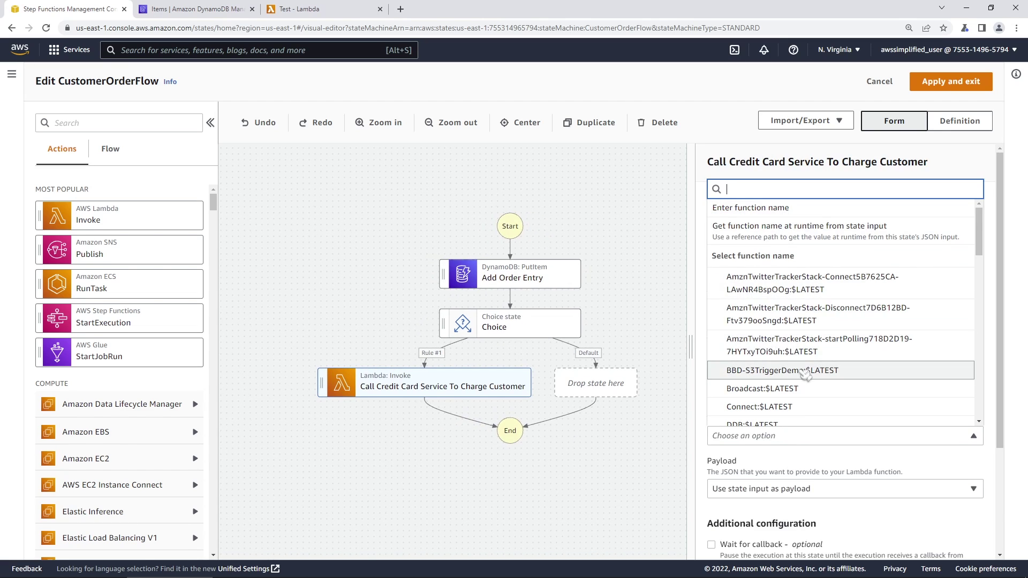
text(test)
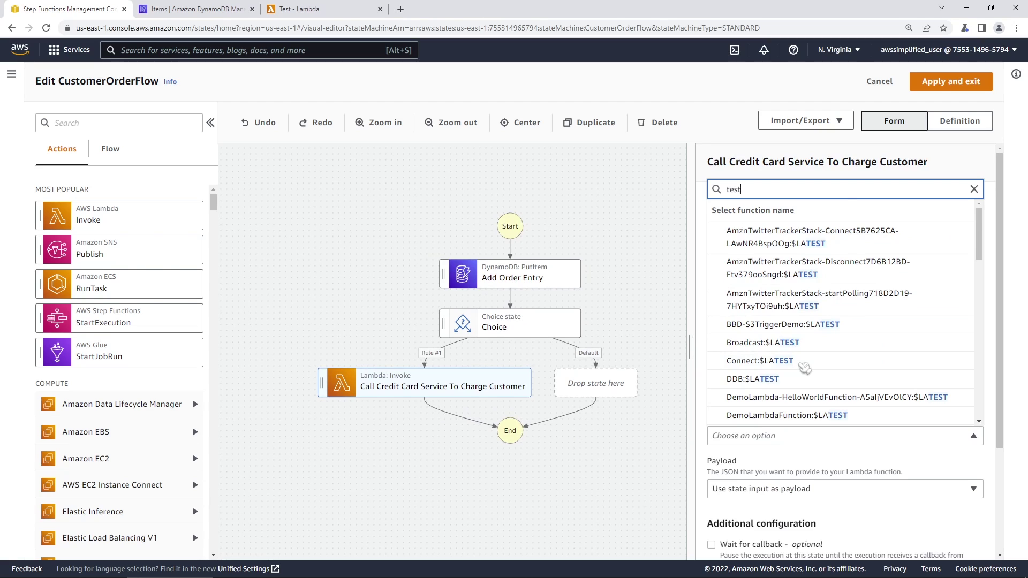
text(:$)
click(803, 394)
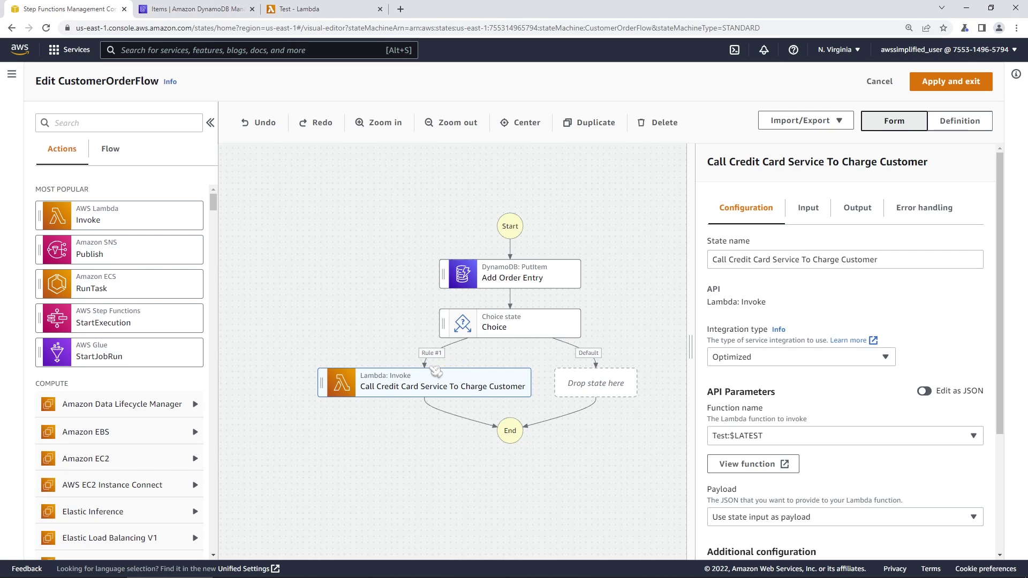
Step: Add a simple condition to Rule #1 of the Choice state with the variable $.result.statusCode
click(494, 331)
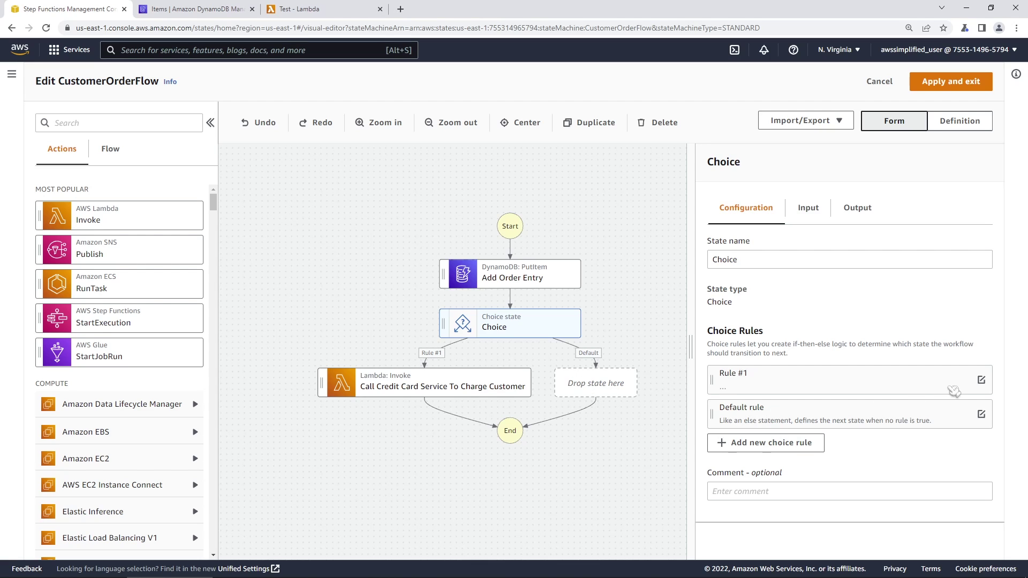
click(982, 382)
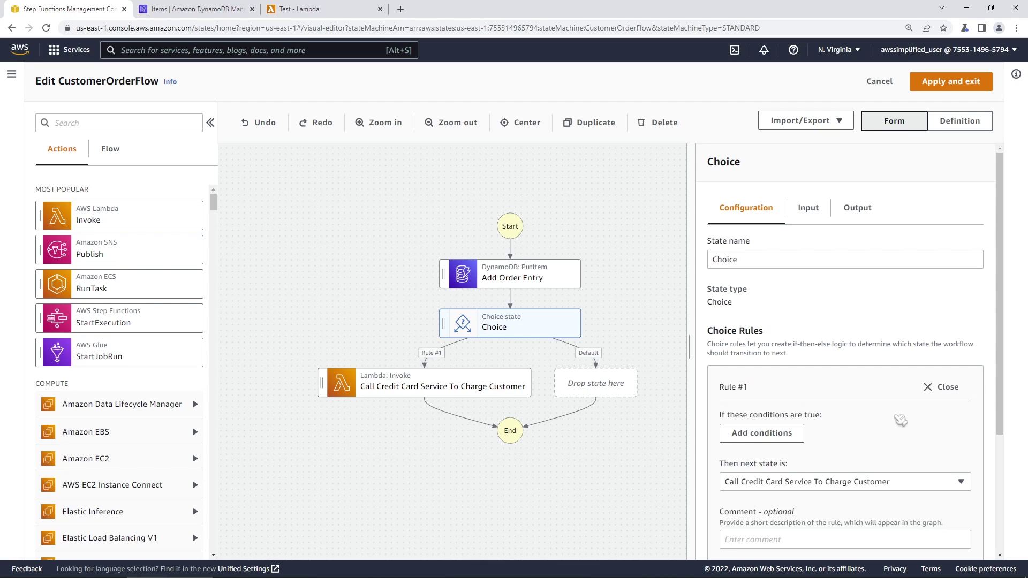
scroll(884, 434, down, 1)
click(750, 366)
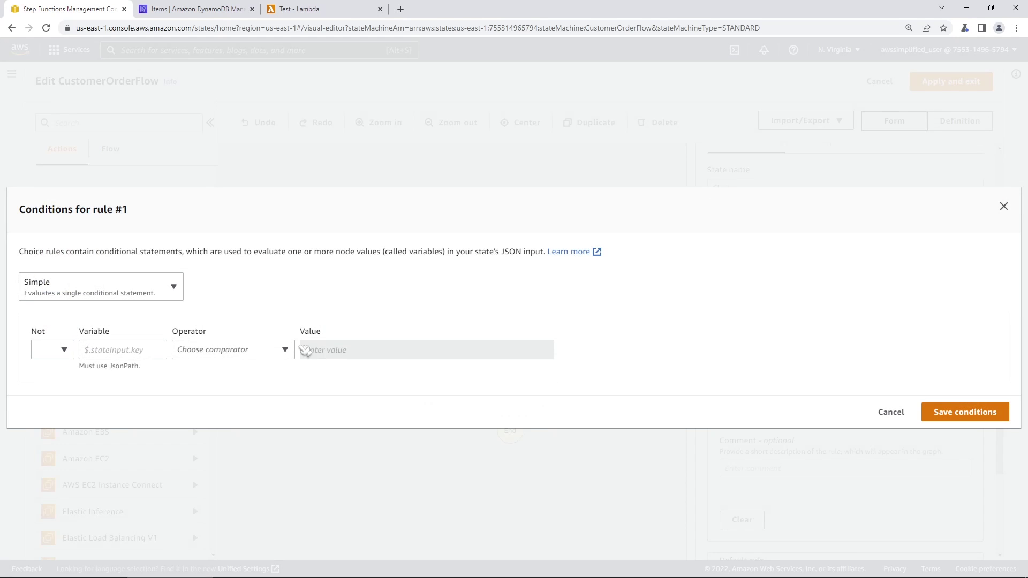
click(155, 292)
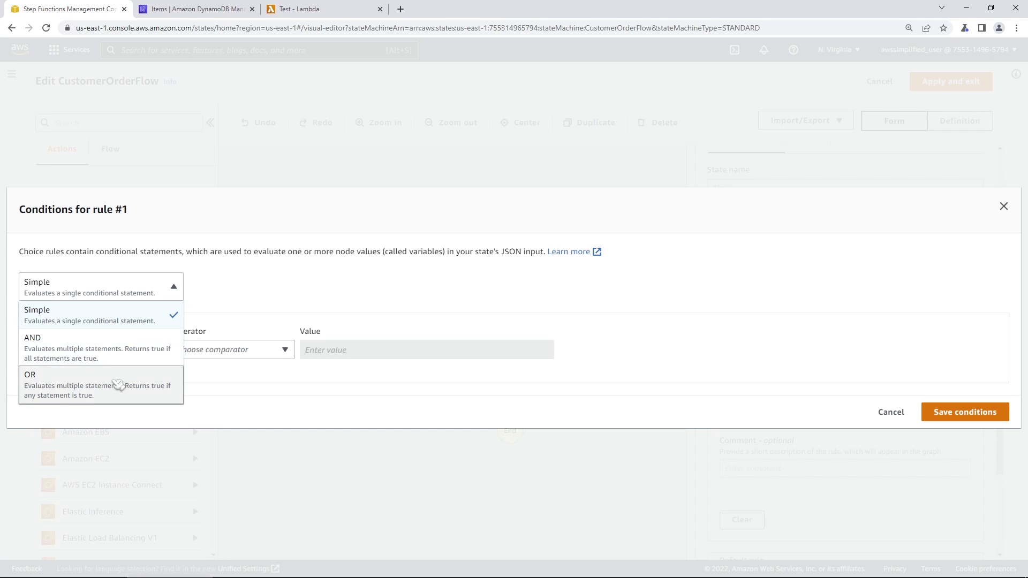
click(343, 300)
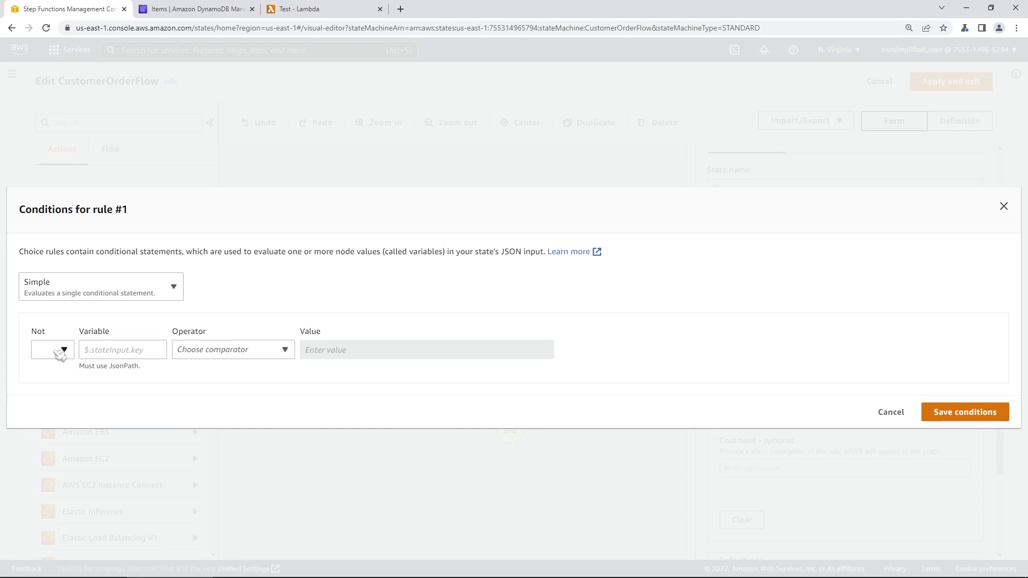
click(110, 354)
text($.result.statusCode)
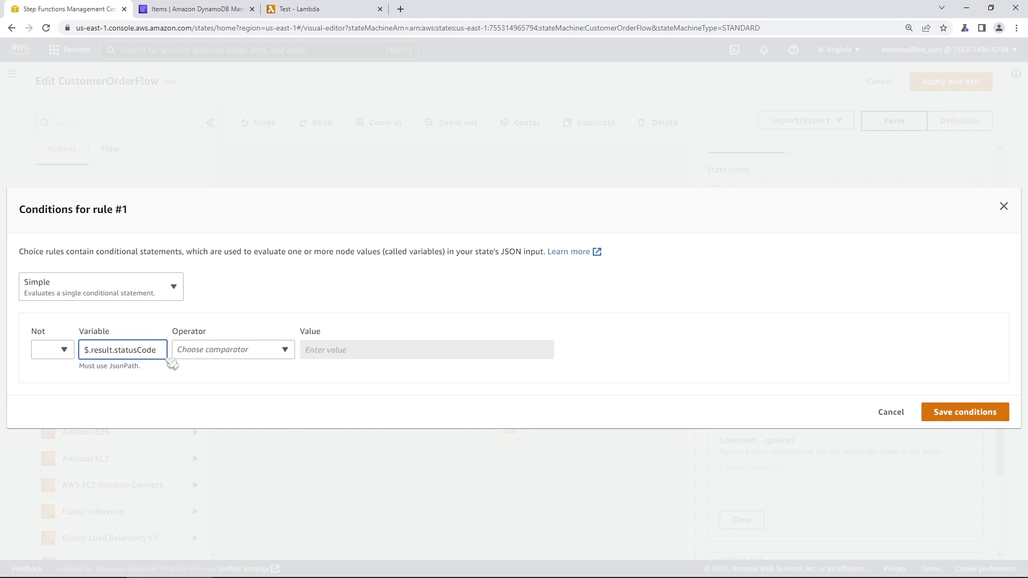
Step: Complete the Rule #1 condition with the operator "is equal to" and the number constant 200, and save the conditions
click(206, 352)
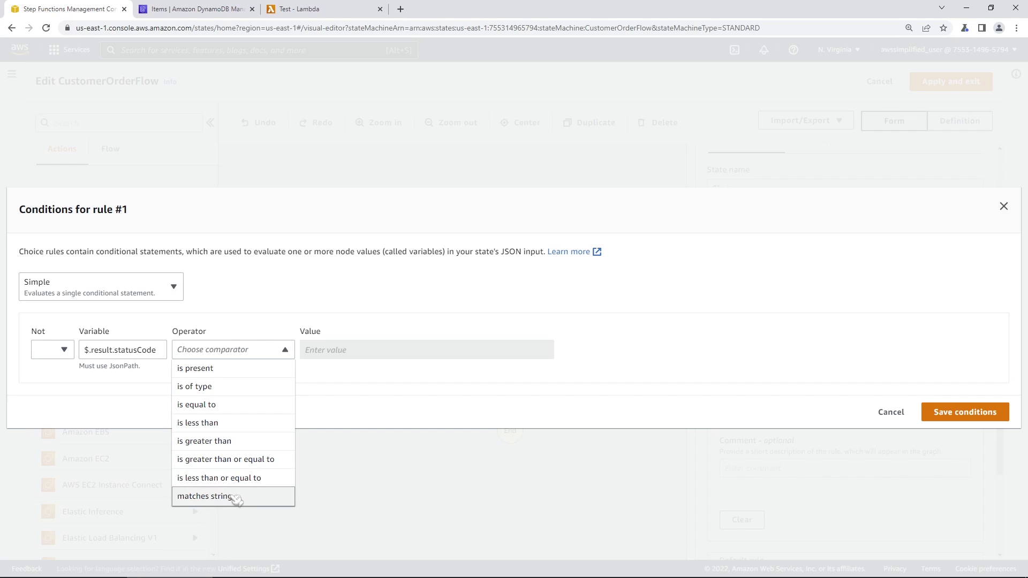
click(250, 411)
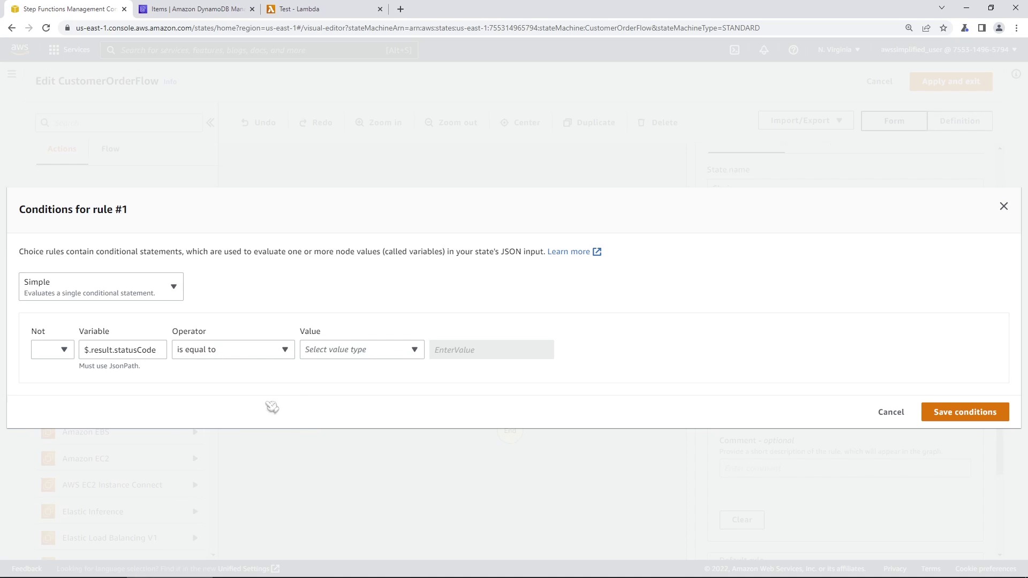
click(356, 351)
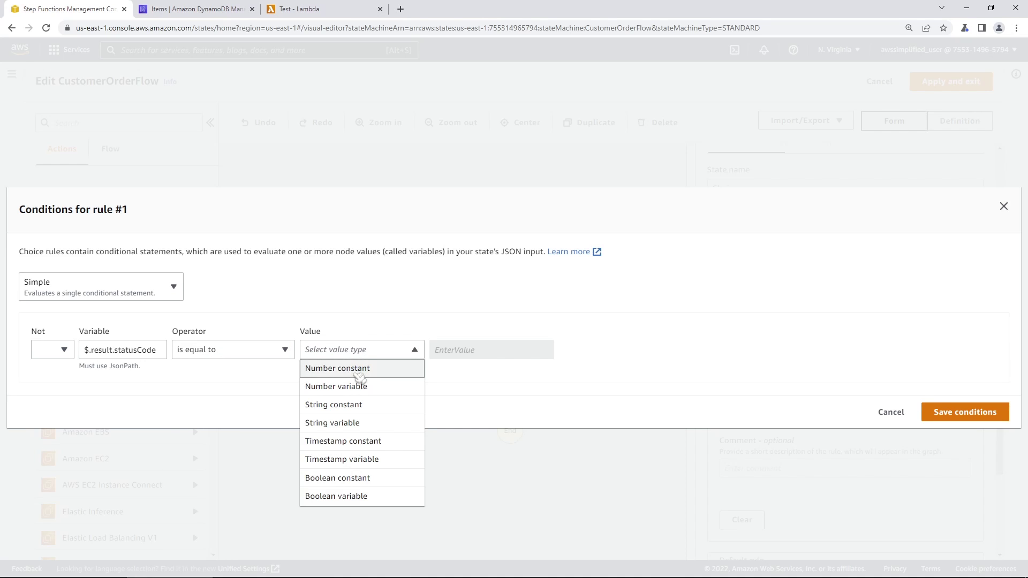
click(359, 373)
click(470, 352)
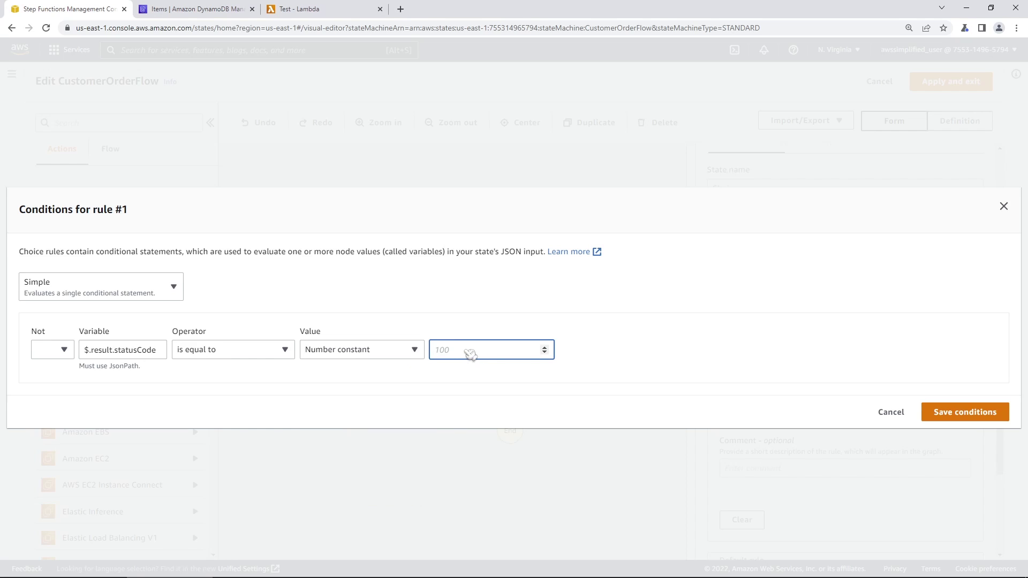
text(200)
click(897, 369)
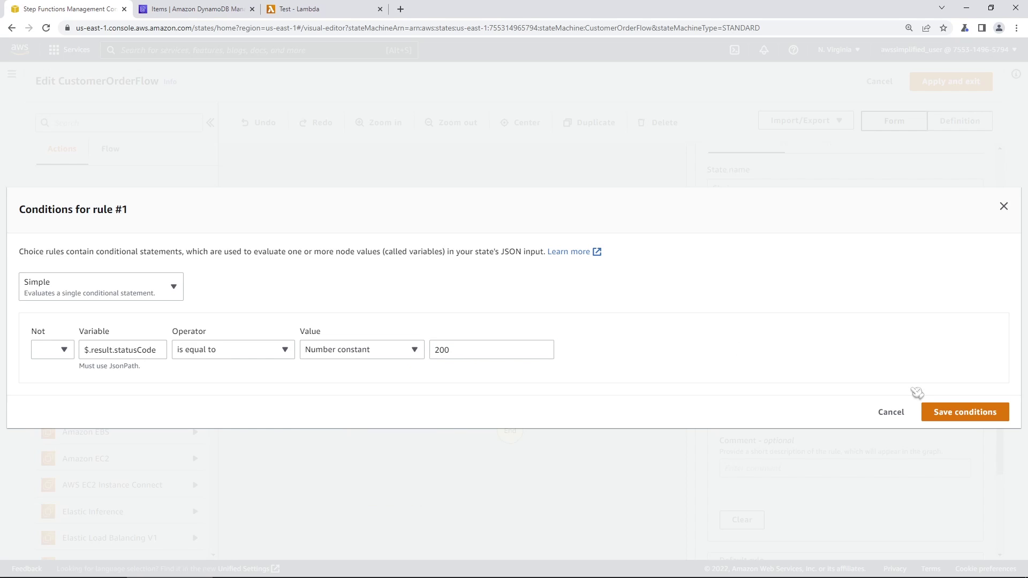
click(964, 416)
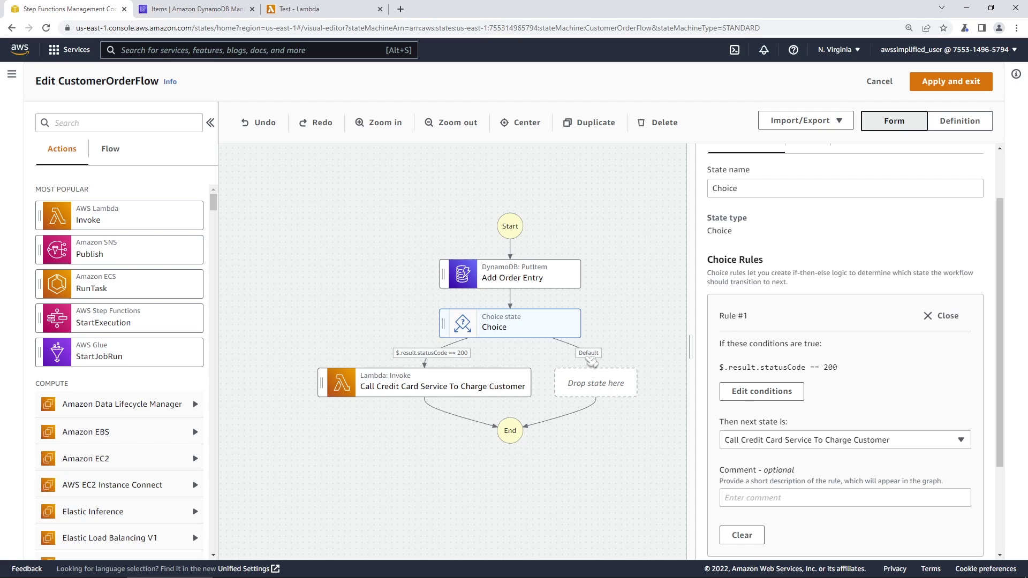
Step: Find the Fail flow state and add it to the Default branch of the Choice state
drag(599, 405, 575, 404)
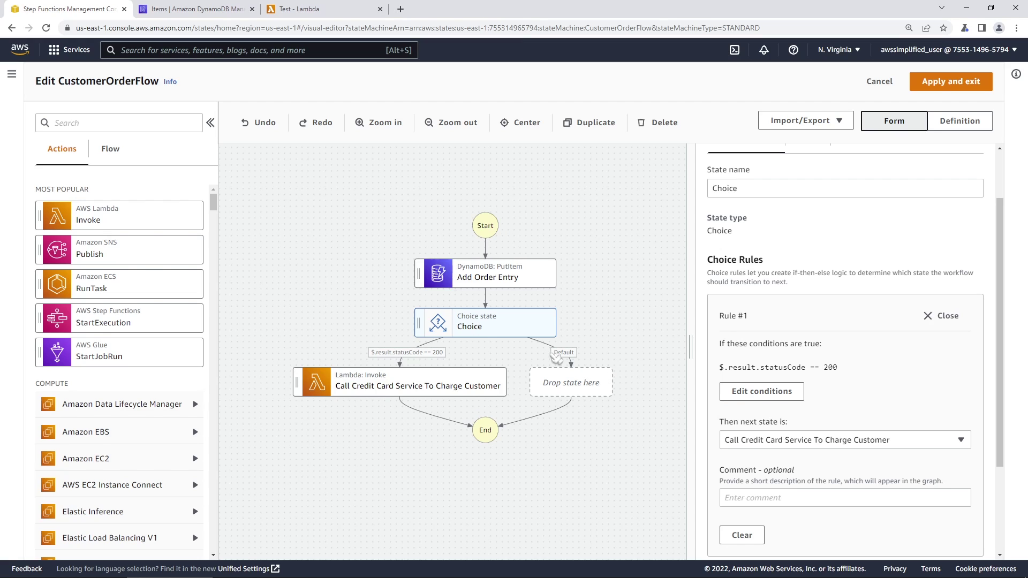
click(126, 129)
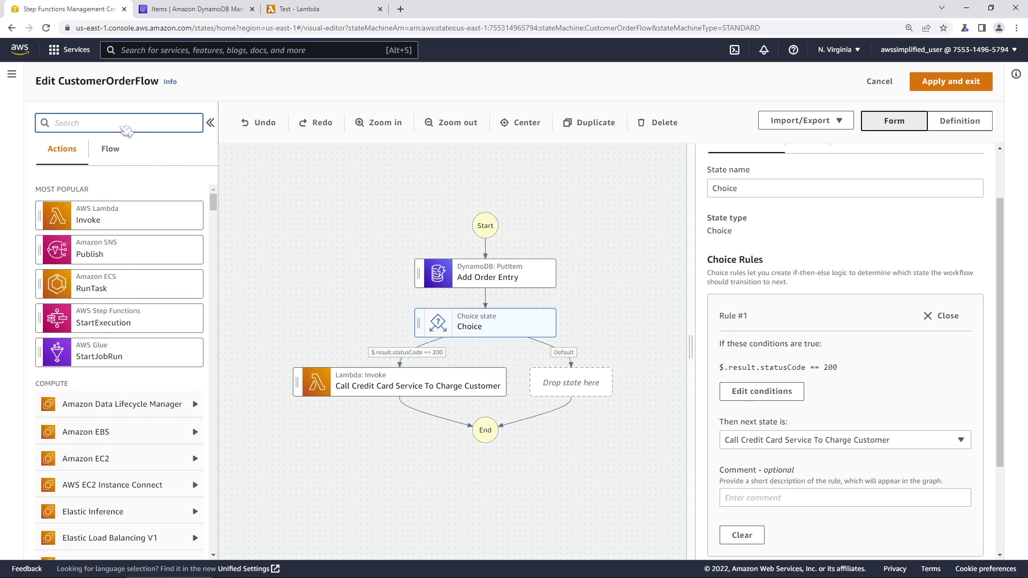
text(fail)
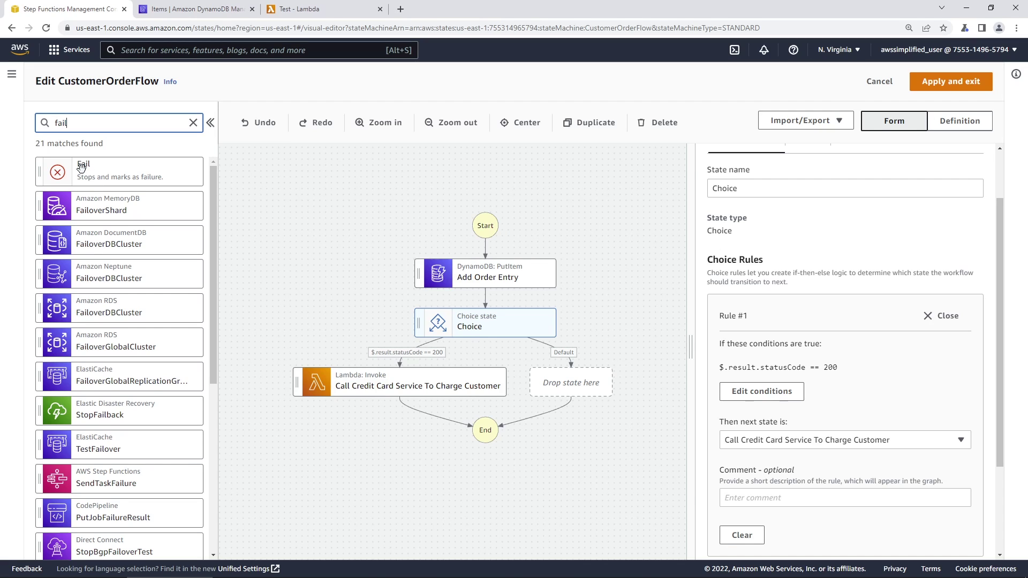
drag(84, 169, 583, 376)
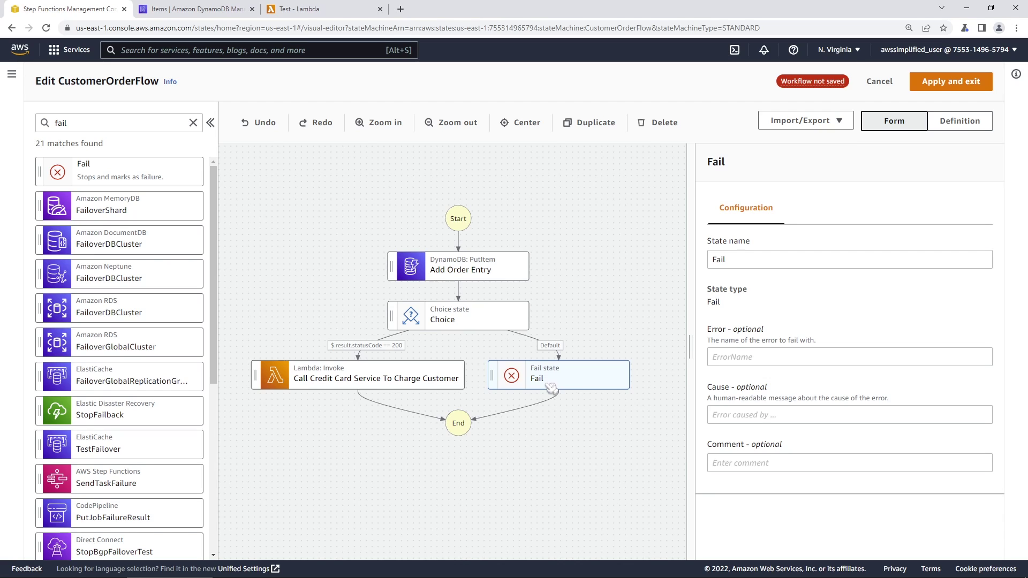
Step: Set the next state of "Call Credit Card Service To Charge Customer" to "Add new state"
click(396, 379)
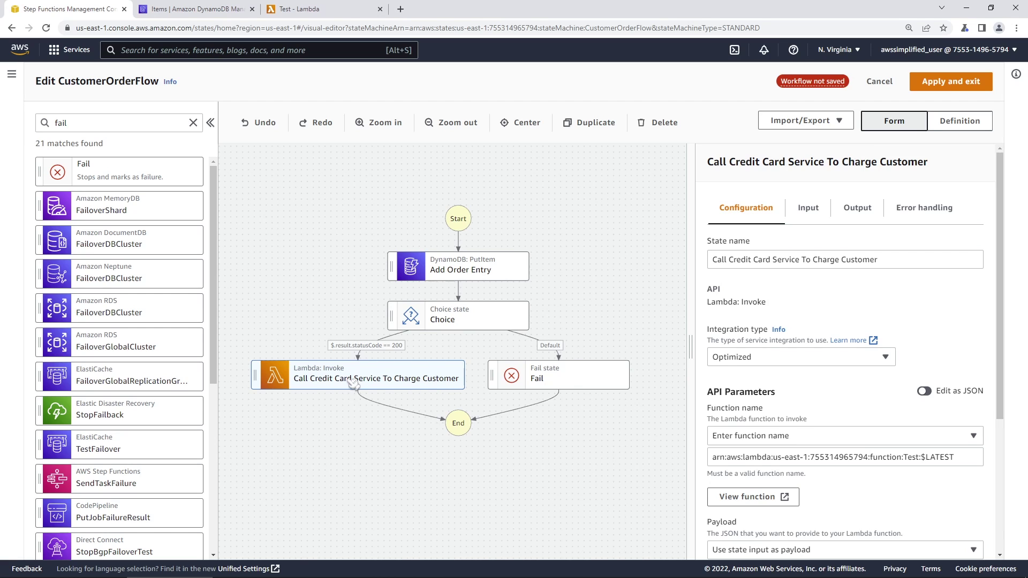
scroll(905, 483, down, 4)
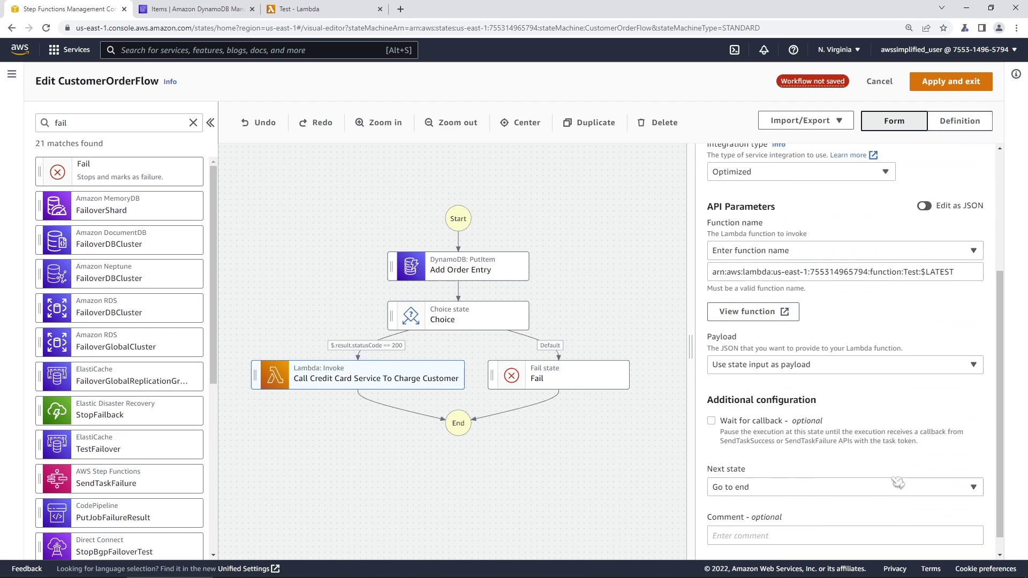
scroll(899, 483, down, 1)
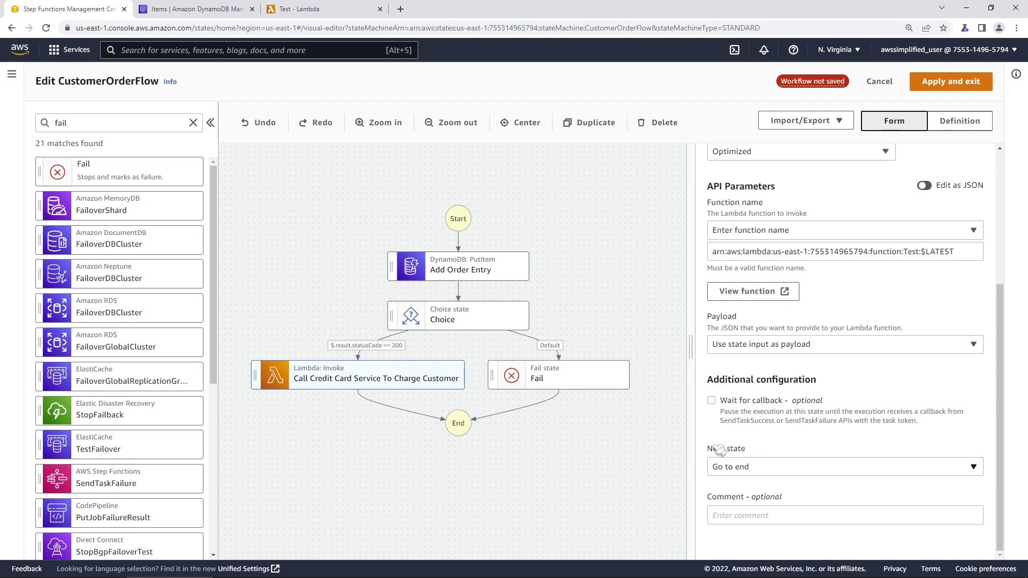
click(747, 468)
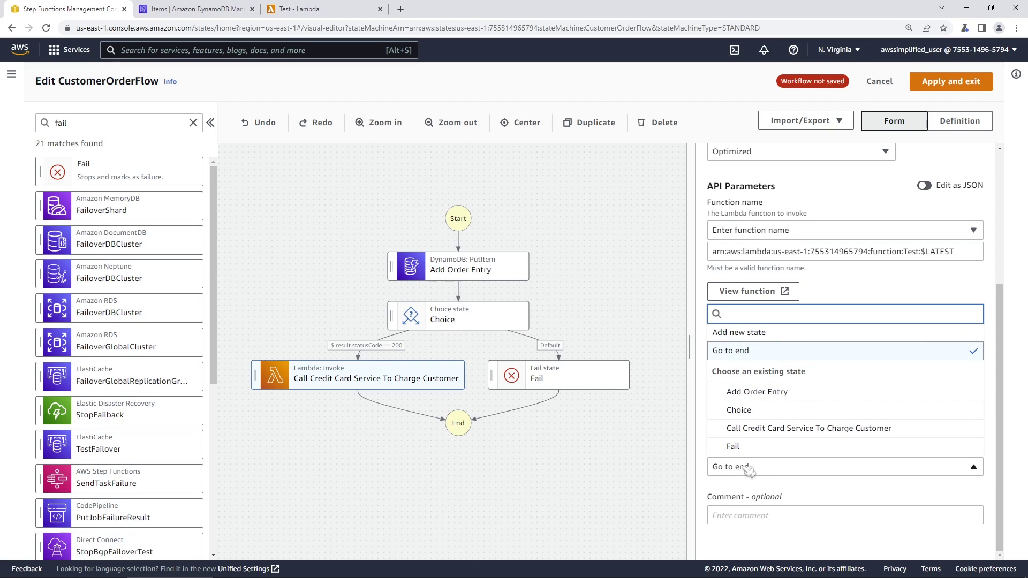
click(753, 334)
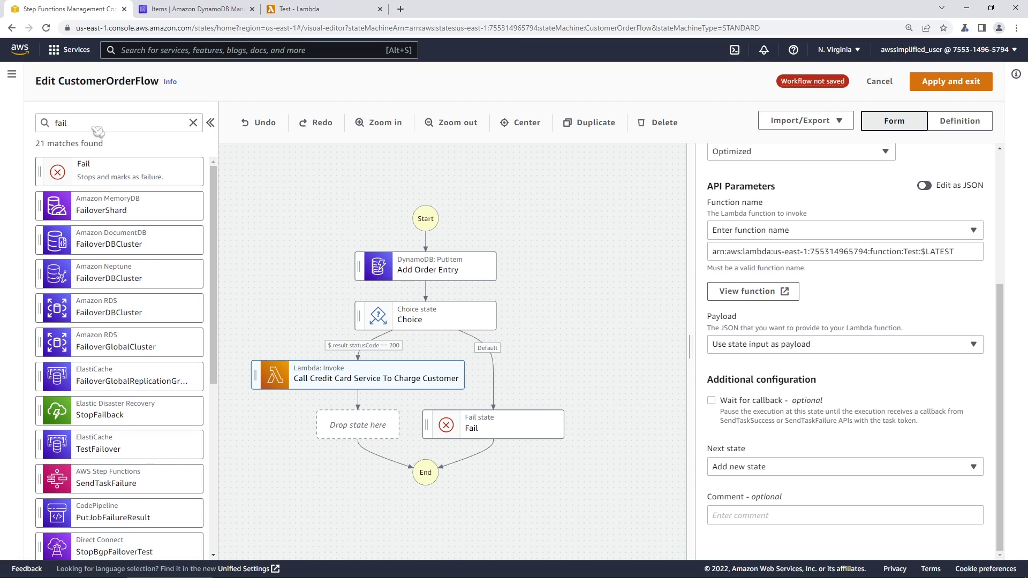
Step: Find the Success state and place it in the empty slot after the credit card service state
drag(95, 124, 47, 126)
text(succ)
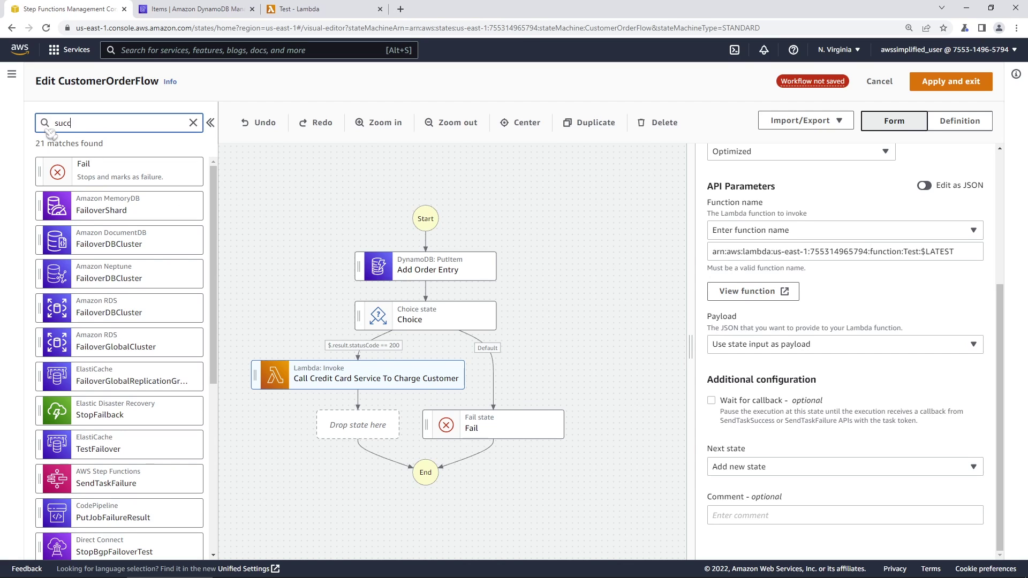
text(ess)
drag(97, 165, 330, 425)
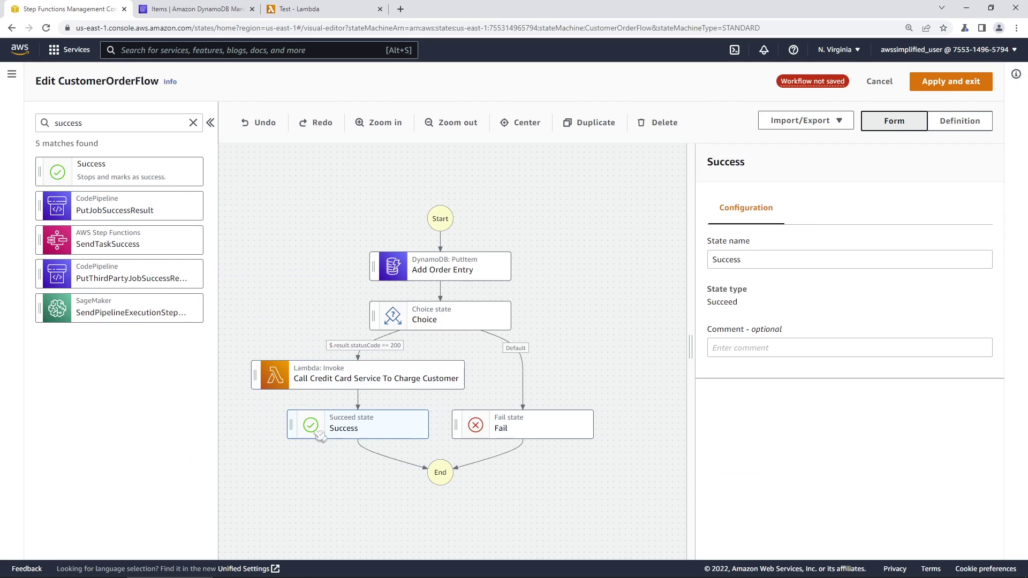
click(344, 479)
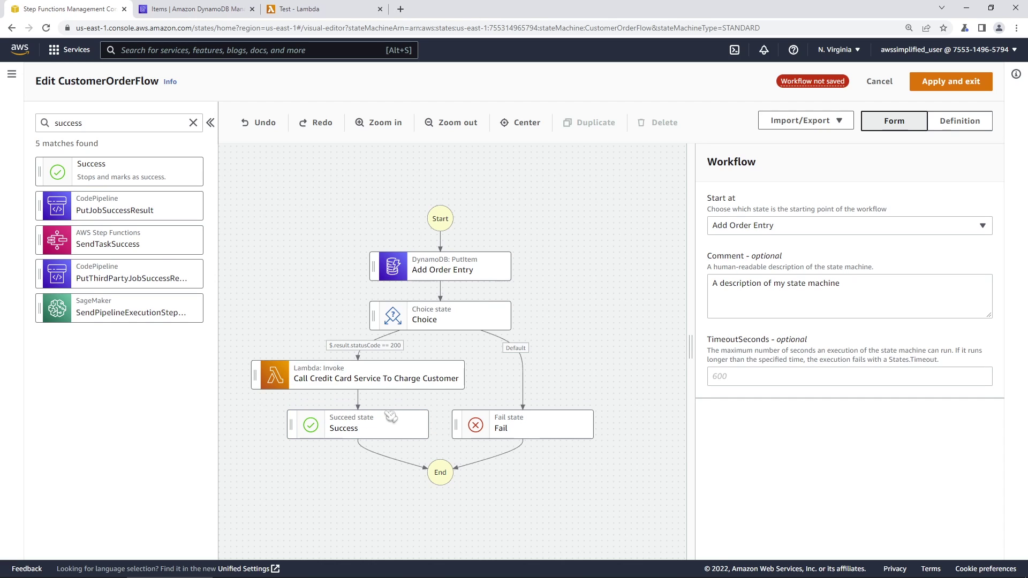
Step: Add a new catcher in the error handling settings of the "Call Credit Card Service To Charge Customer" state
click(373, 388)
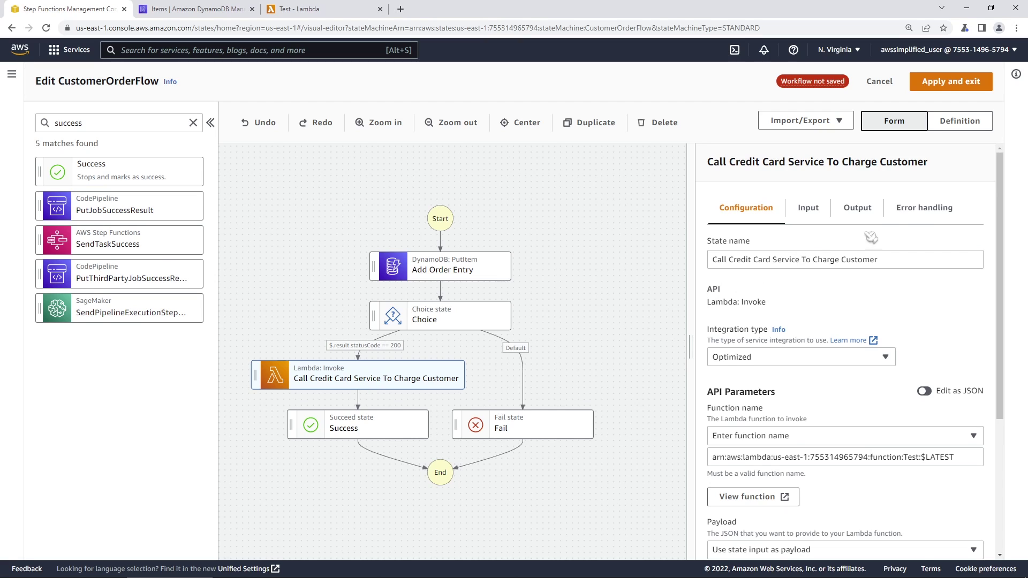
click(924, 210)
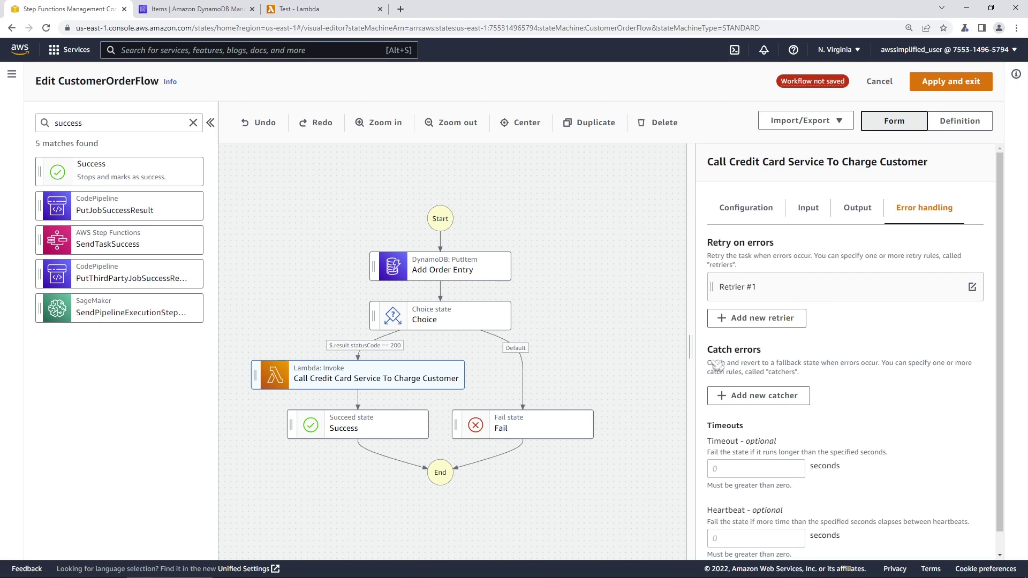
drag(708, 349, 777, 360)
click(861, 388)
click(760, 397)
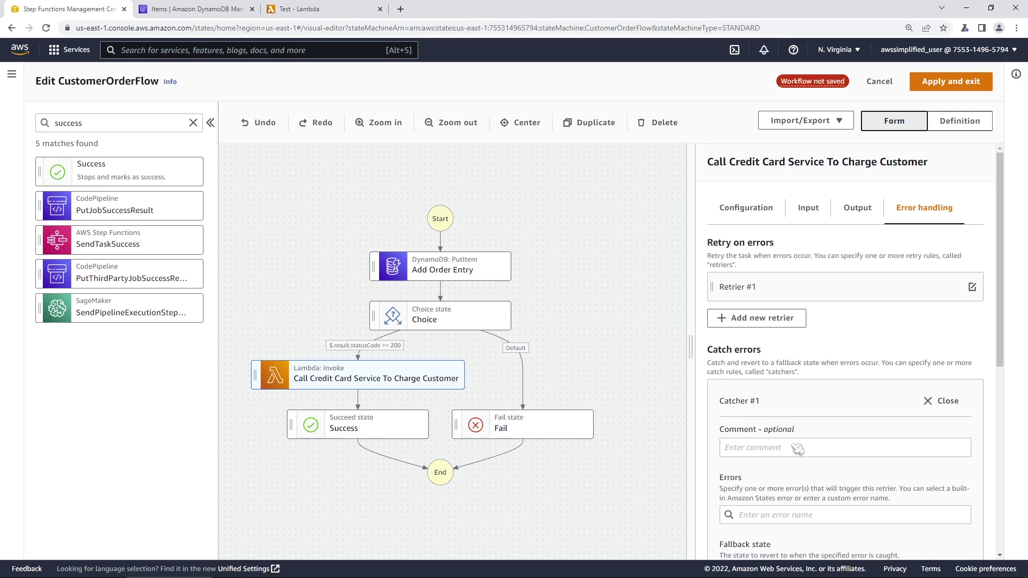
Step: Configure Catcher #1 to catch States.ALL errors with "Add new state" as its fallback state
scroll(792, 447, down, 1)
scroll(787, 455, down, 1)
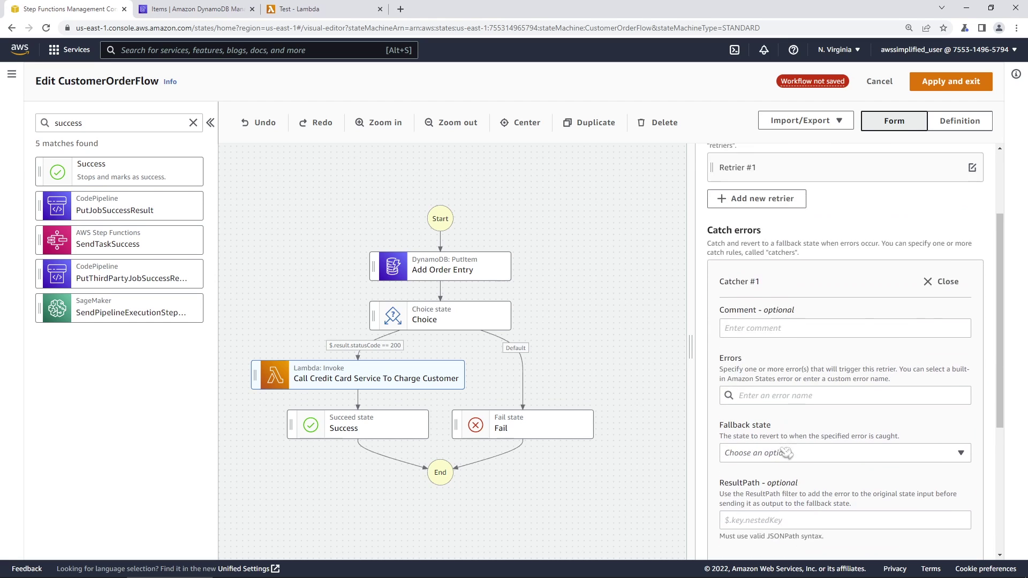
click(777, 376)
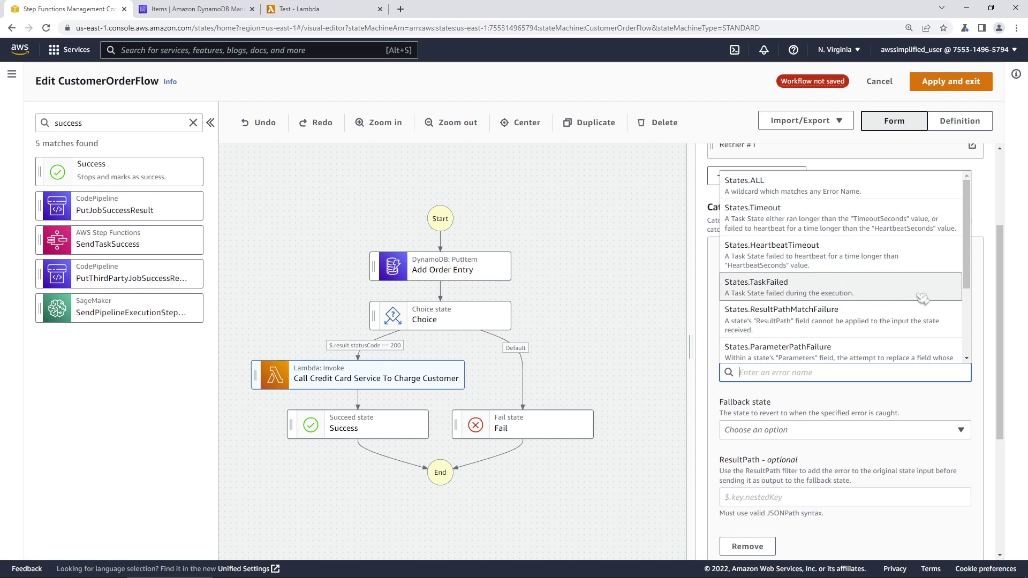
drag(968, 278, 969, 346)
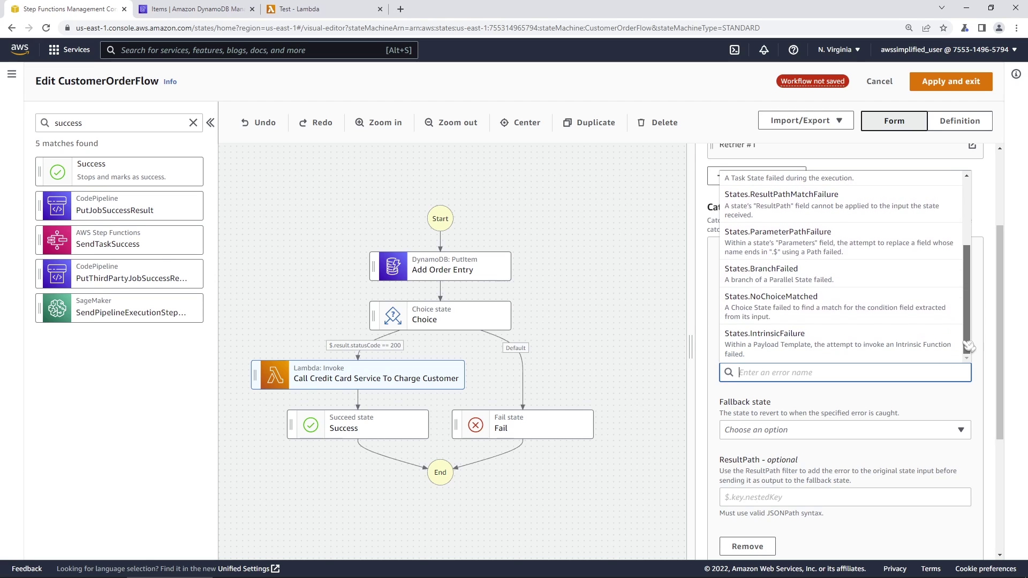
drag(970, 346, 958, 272)
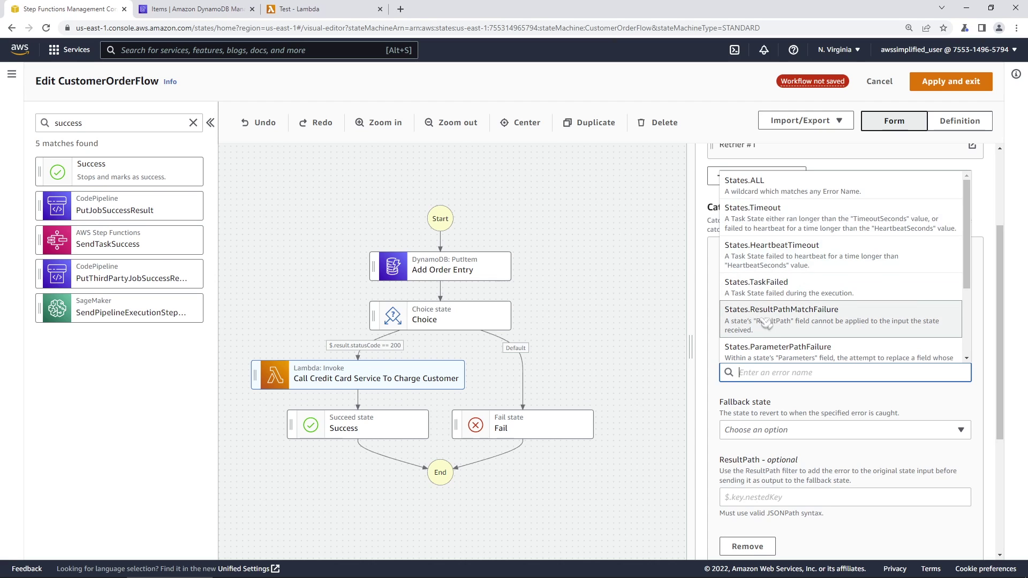
click(793, 193)
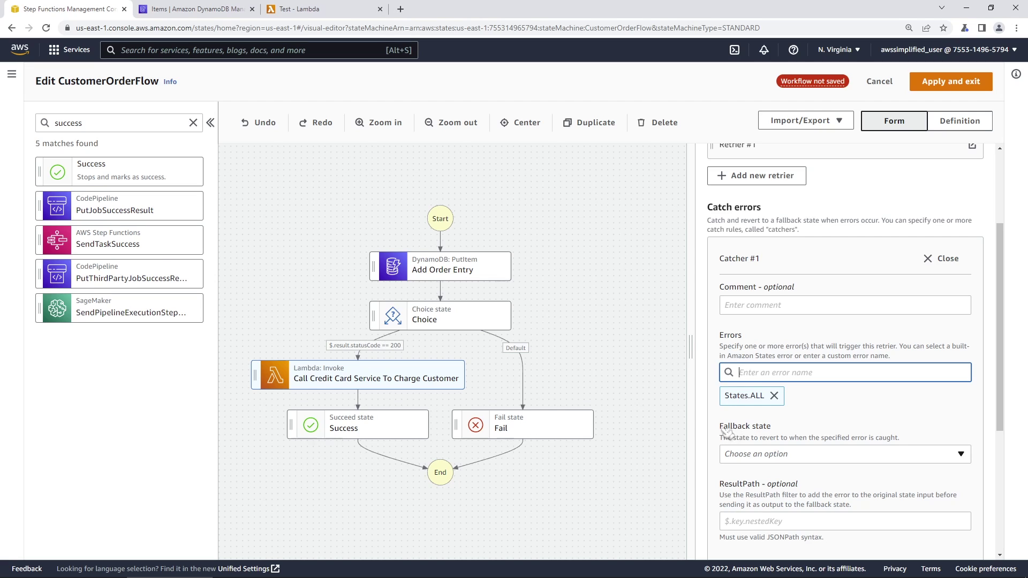
scroll(727, 433, down, 2)
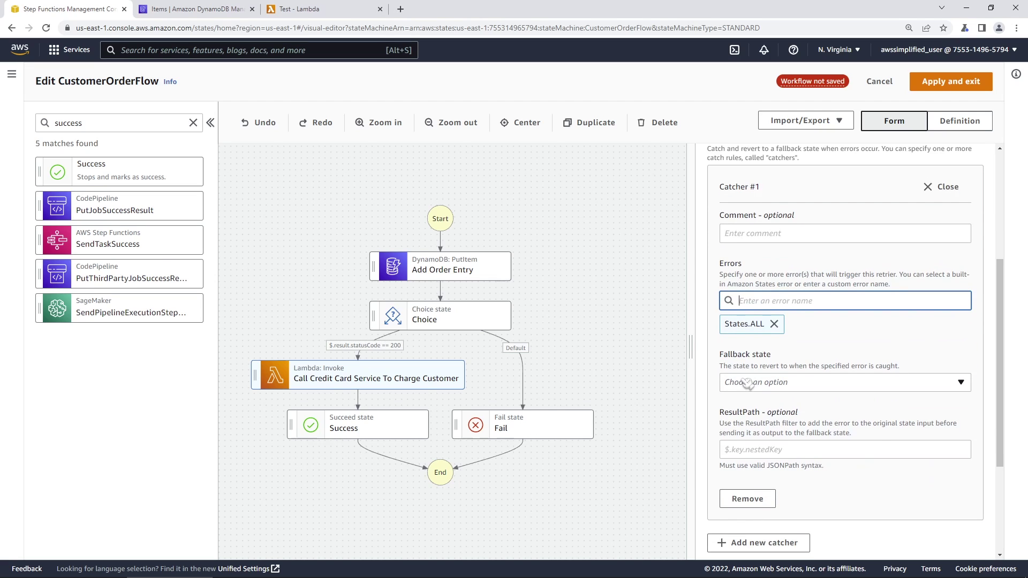
click(748, 384)
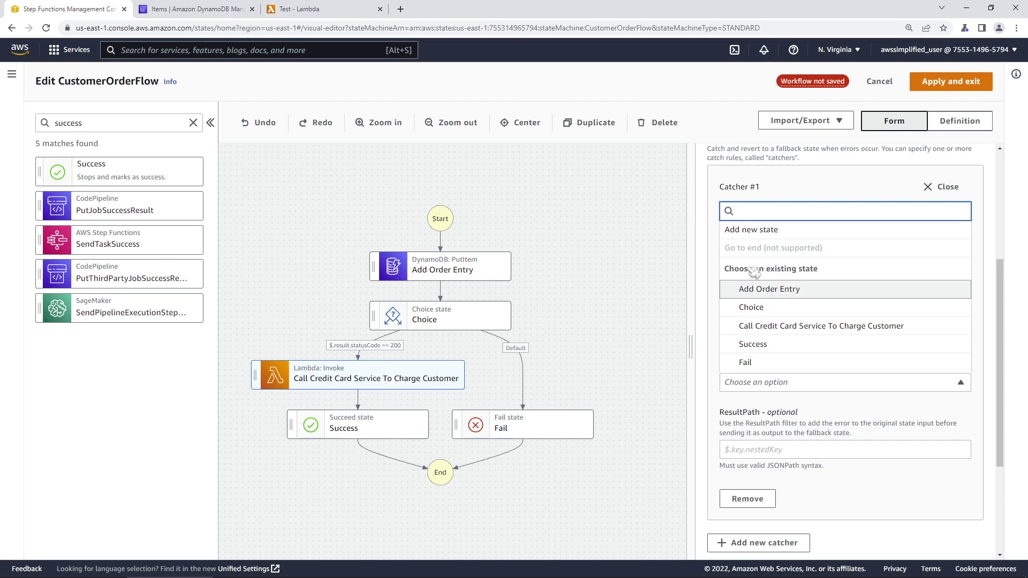
click(758, 236)
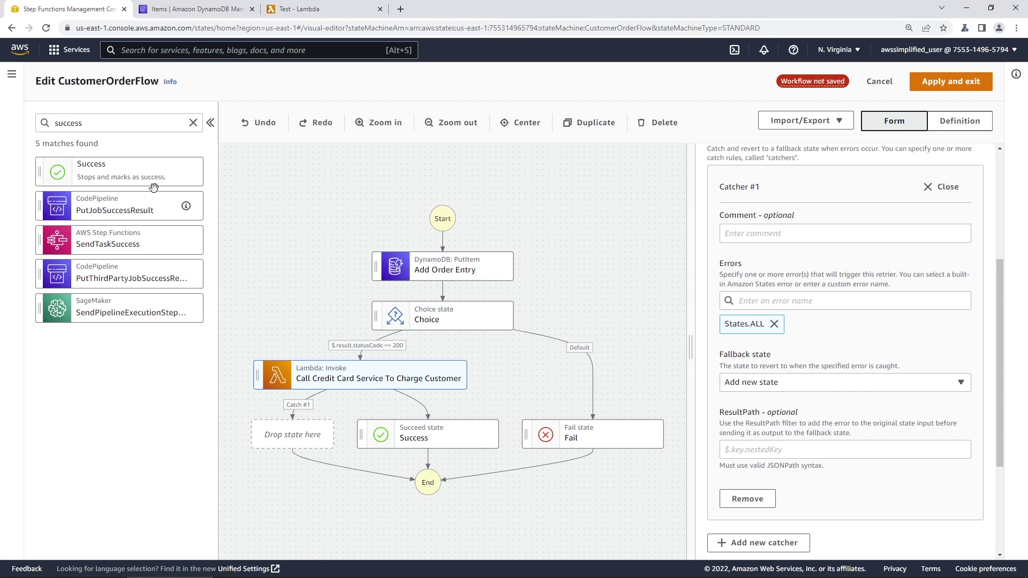
Step: Search the actions for "deleteitem" and place the DynamoDB DeleteItem action in the empty Catch #1 branch
double_click(95, 126)
text(d)
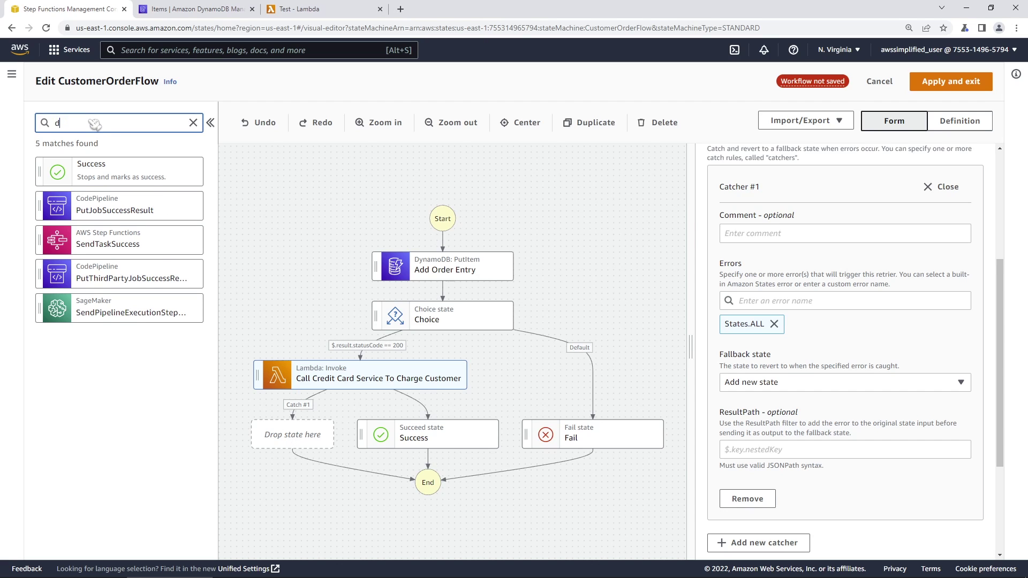
text(elete)
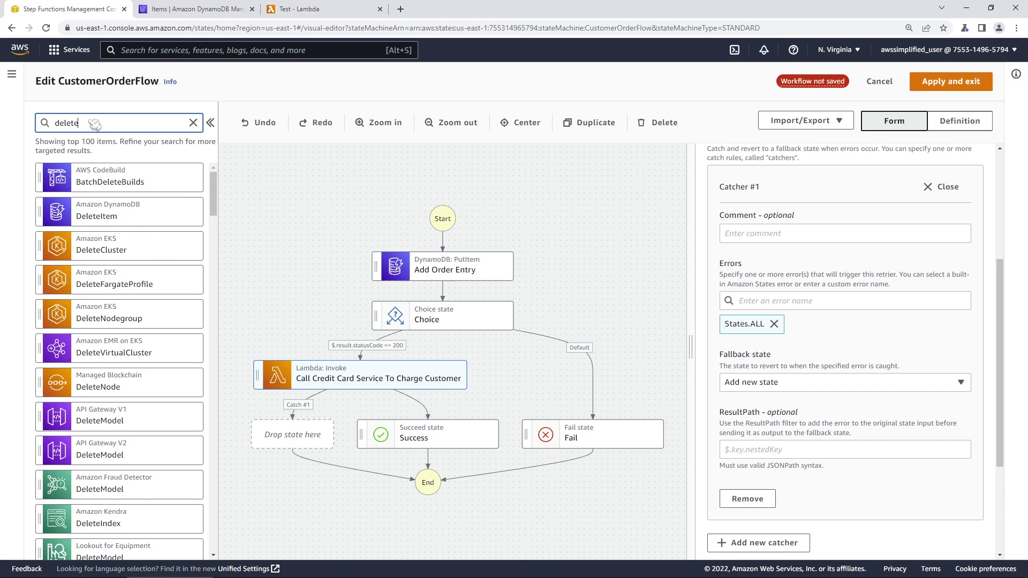
text(item)
drag(80, 169, 281, 436)
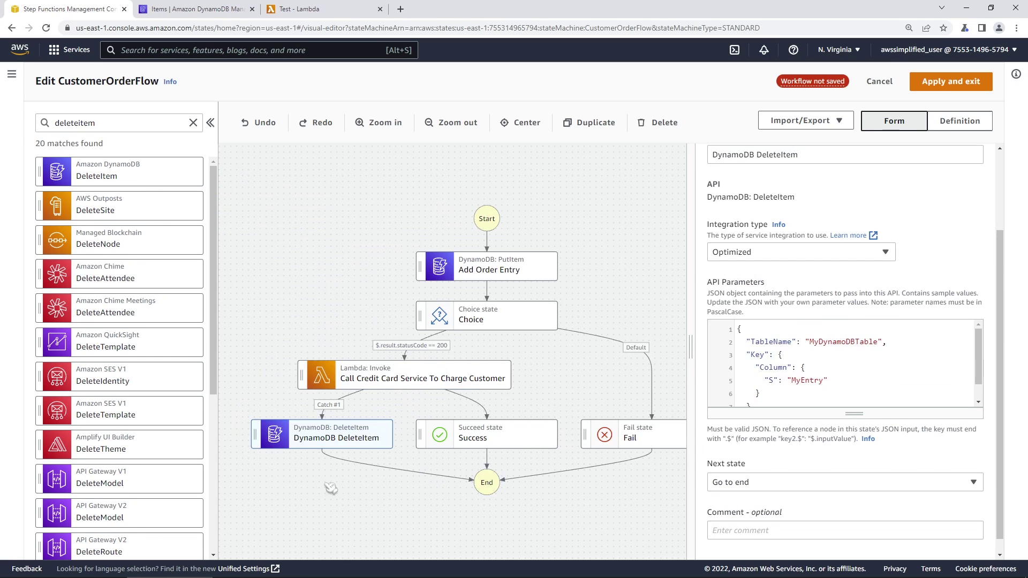
click(355, 508)
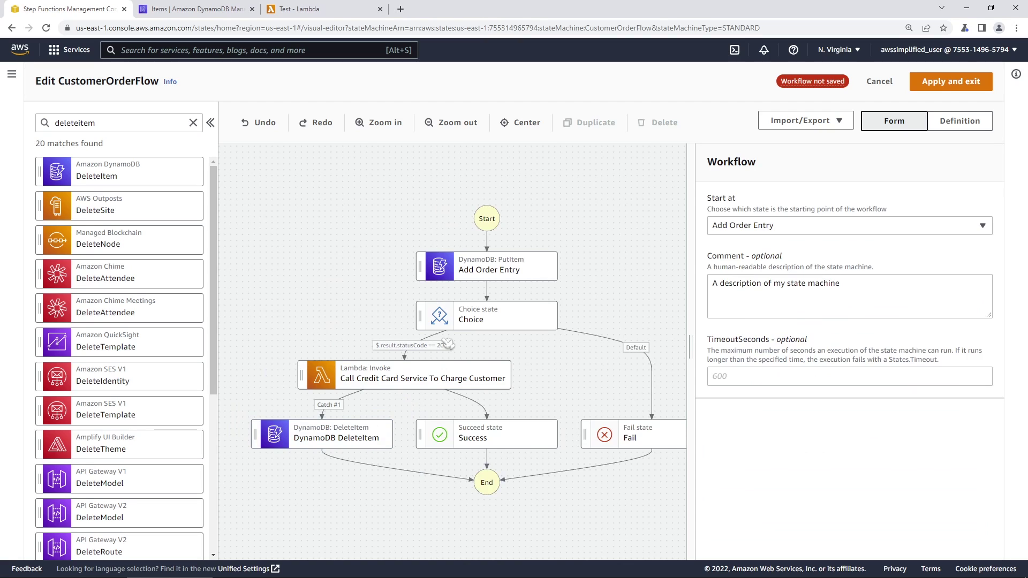
Step: Review the customerId and orderId entries in the API parameters of the Add Order Entry state
click(480, 274)
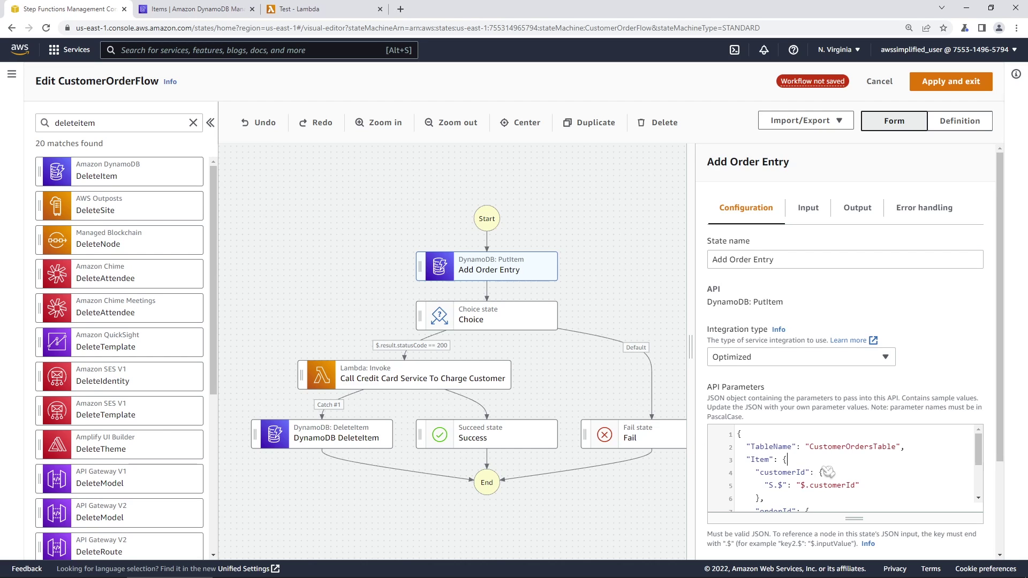
key(ctrl+a)
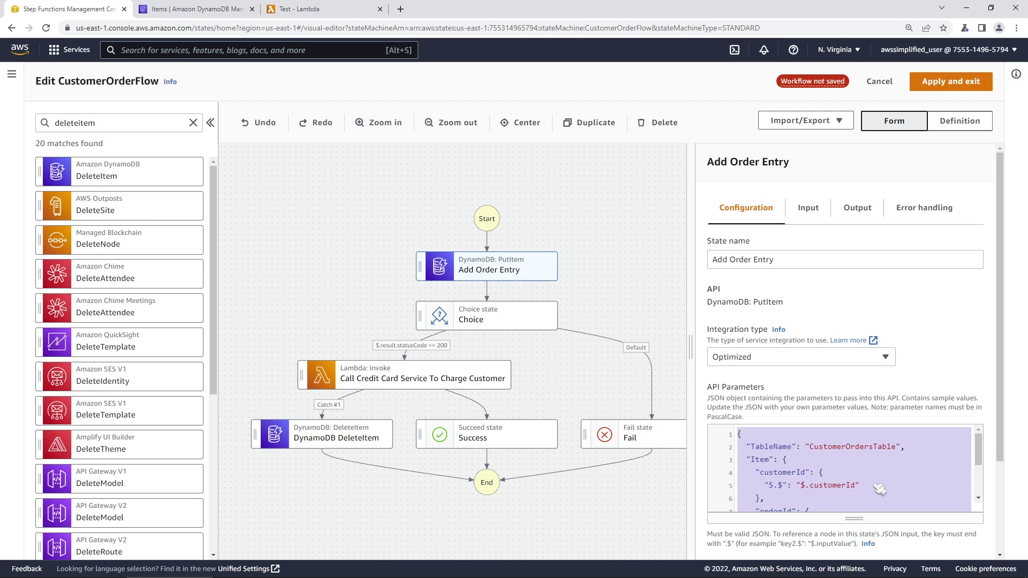
scroll(880, 489, down, 2)
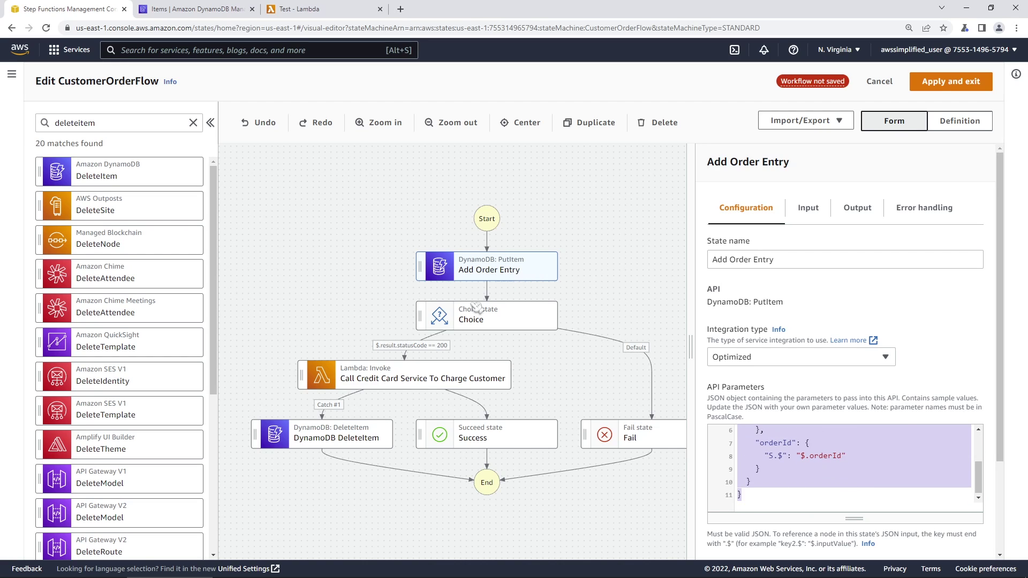
scroll(871, 461, up, 3)
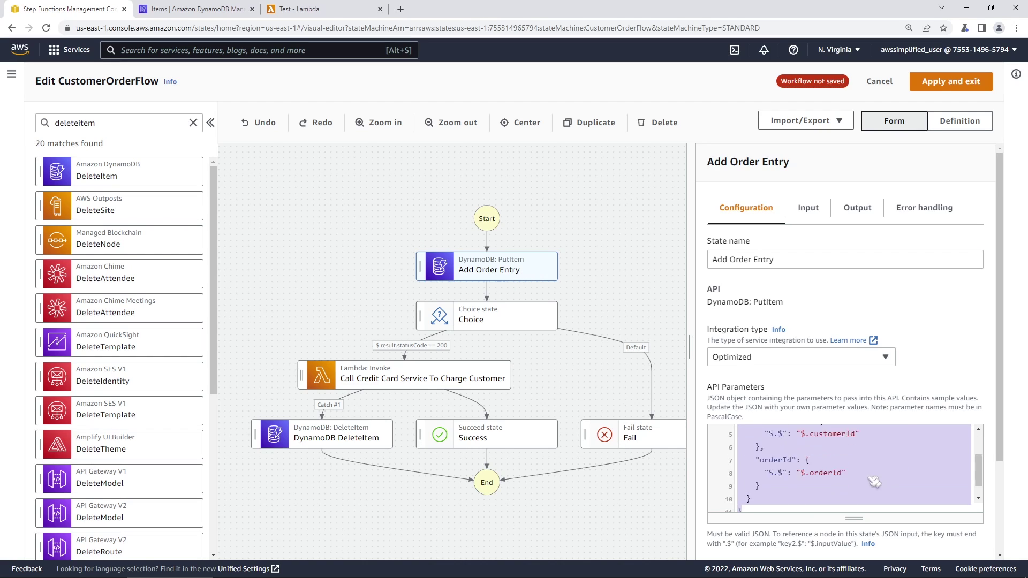
double_click(839, 486)
scroll(977, 456, down, 1)
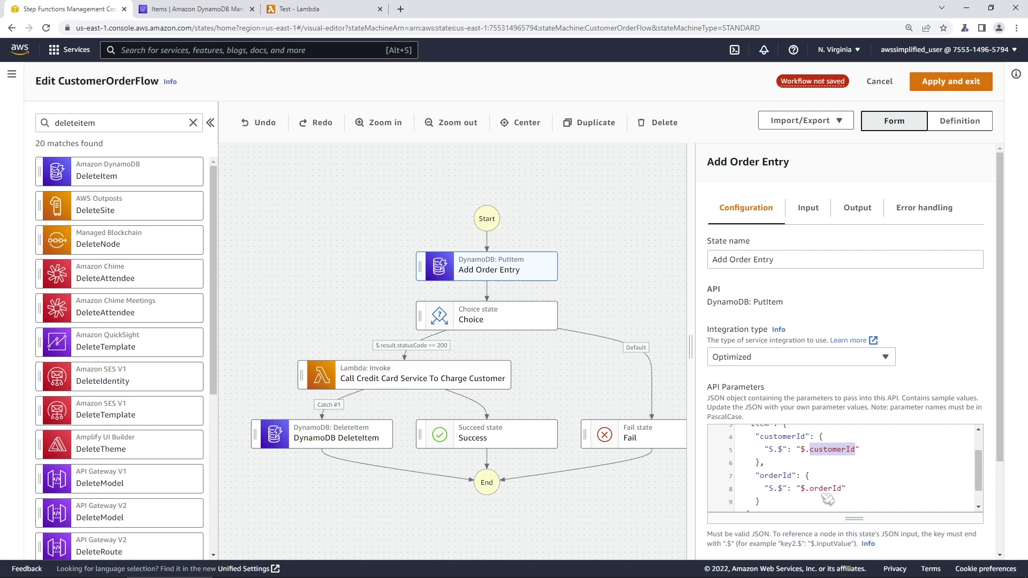
Step: Replace the DeleteItem state's API parameters with JSON whose Key maps customerId to $.customerId and orderId to $.orderId
click(381, 440)
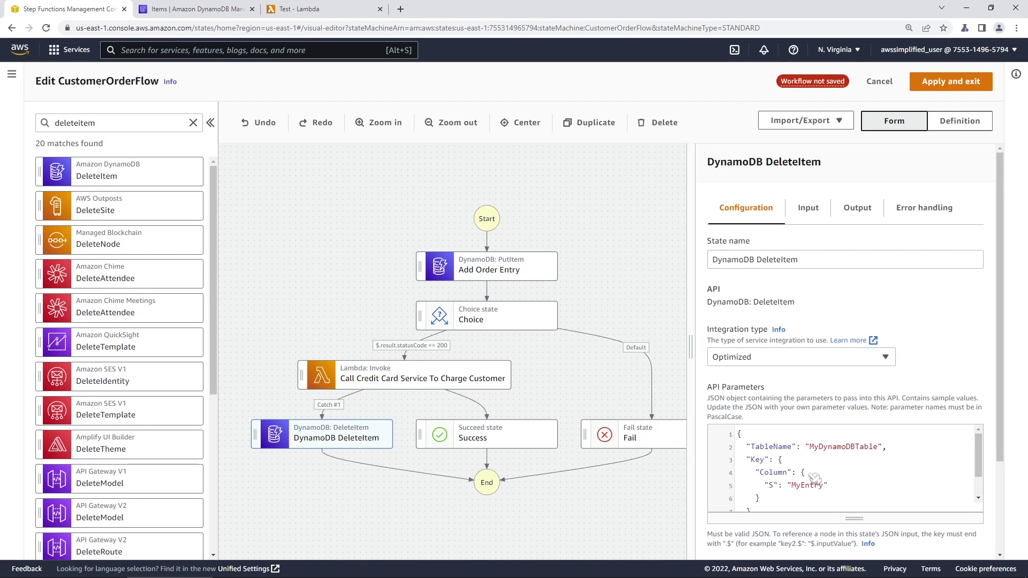
key(ctrl+a)
text({   "TableName": "MyDynamoDBTable",   "Key": {     "customerId": {       "S.$": "$.customerId"     },     "orderId": {       "S.$": "$.orderId"     }   } })
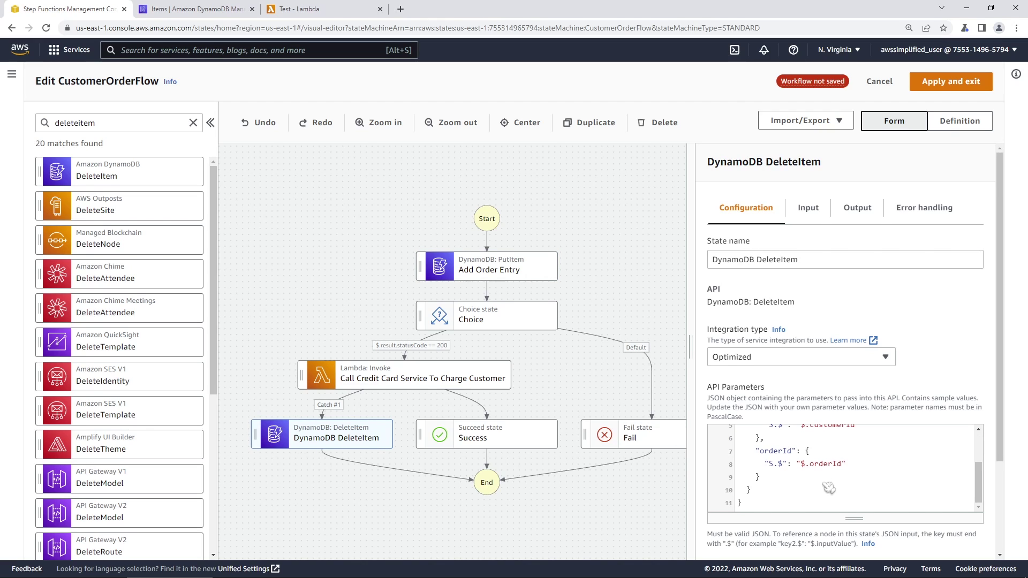
scroll(900, 535, down, 3)
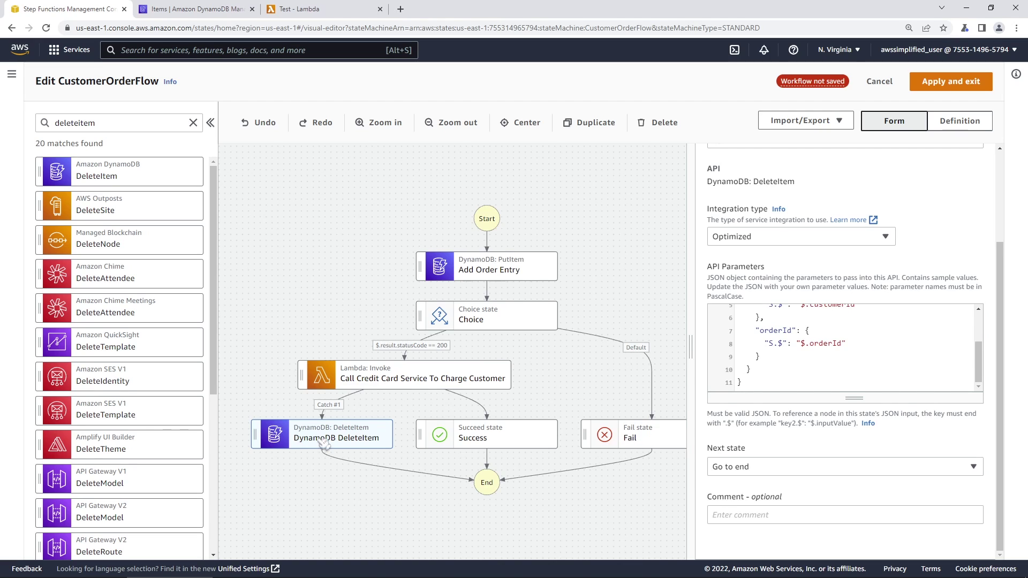
Step: Set the DeleteItem state's next state to Fail and rename the state to "Fallback - Delete failed order"
click(754, 469)
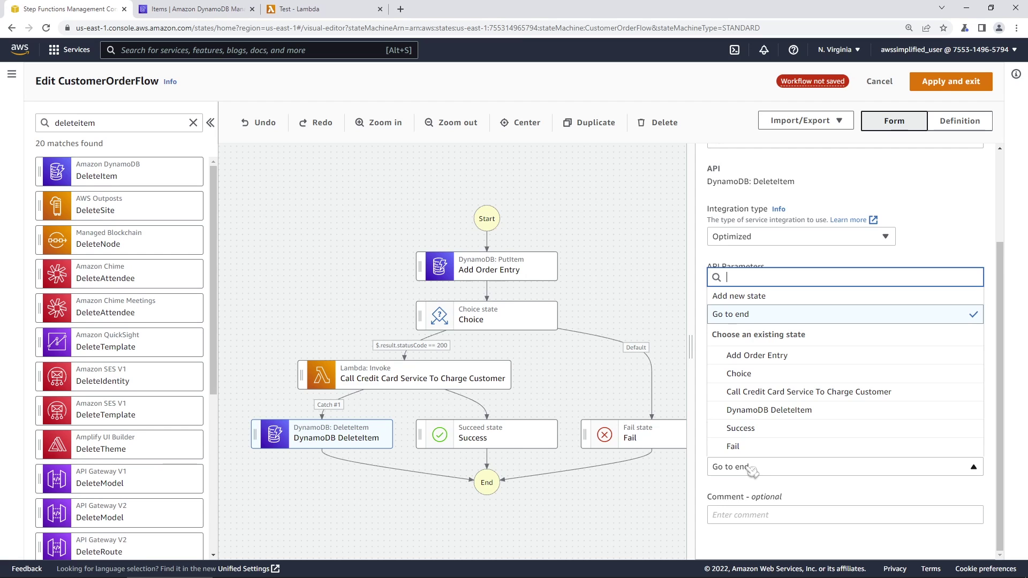
click(755, 449)
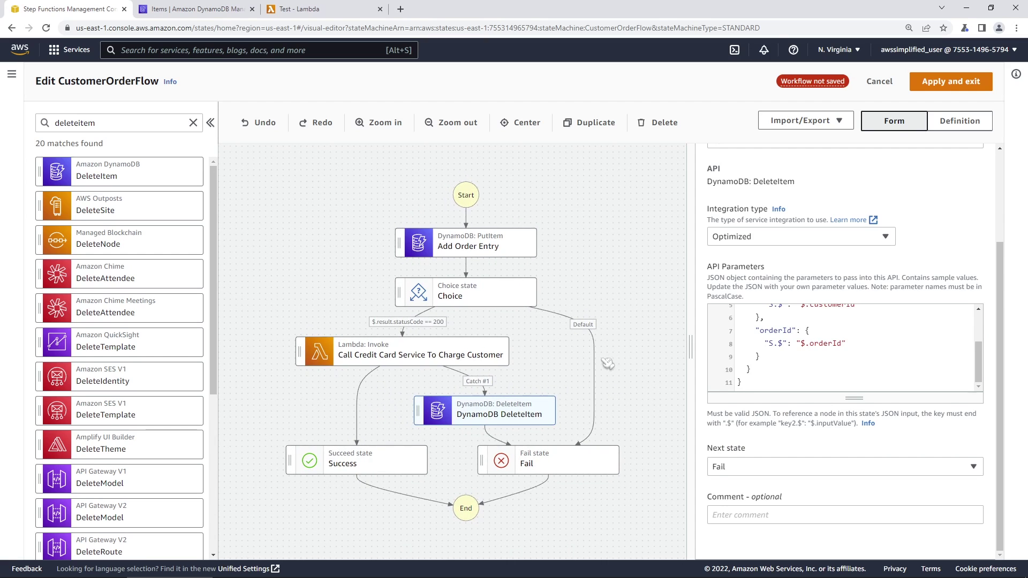
scroll(850, 280, up, 3)
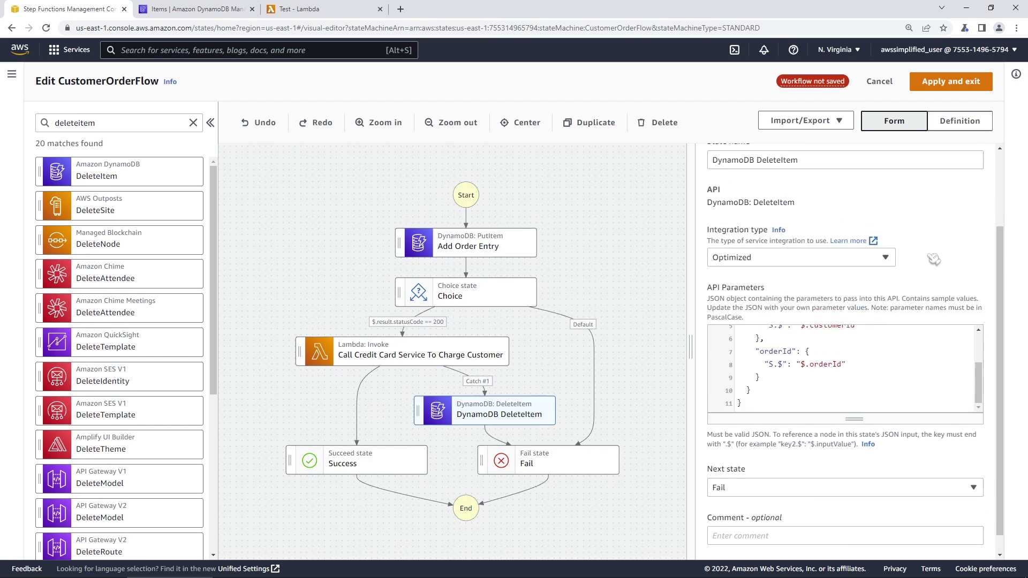
triple_click(817, 262)
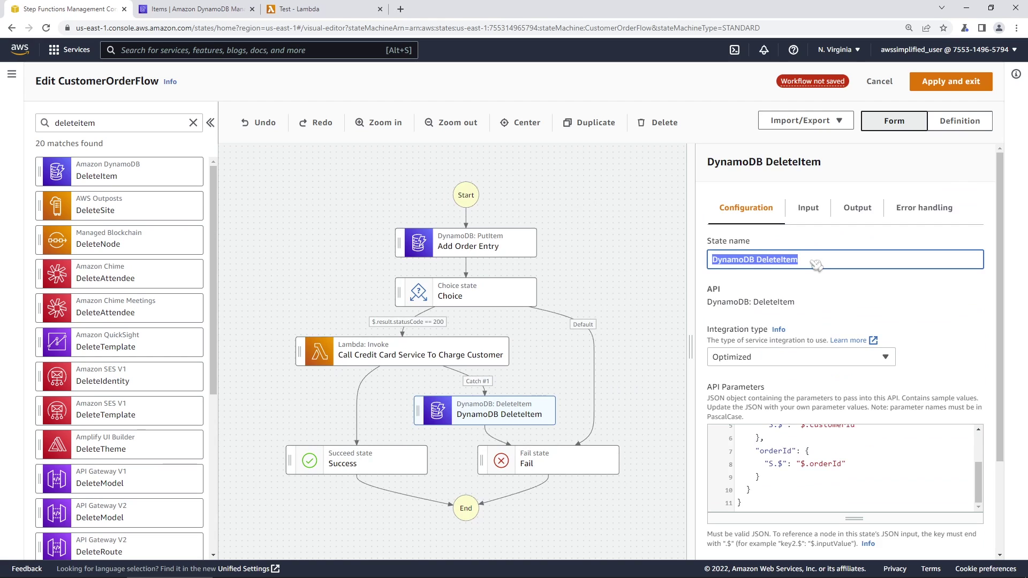
key(BackSpace)
text(Fai)
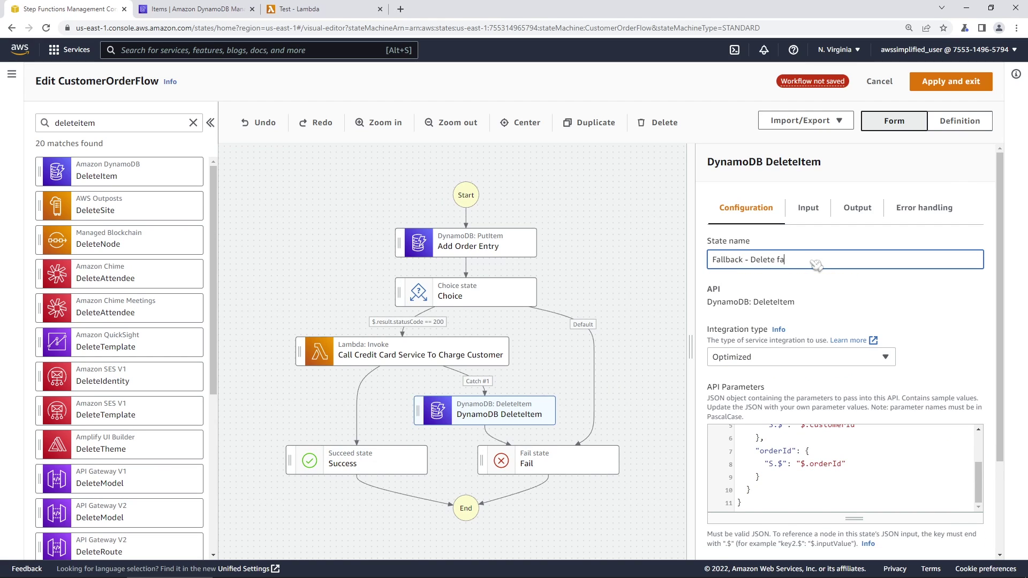
text(O)
click(943, 294)
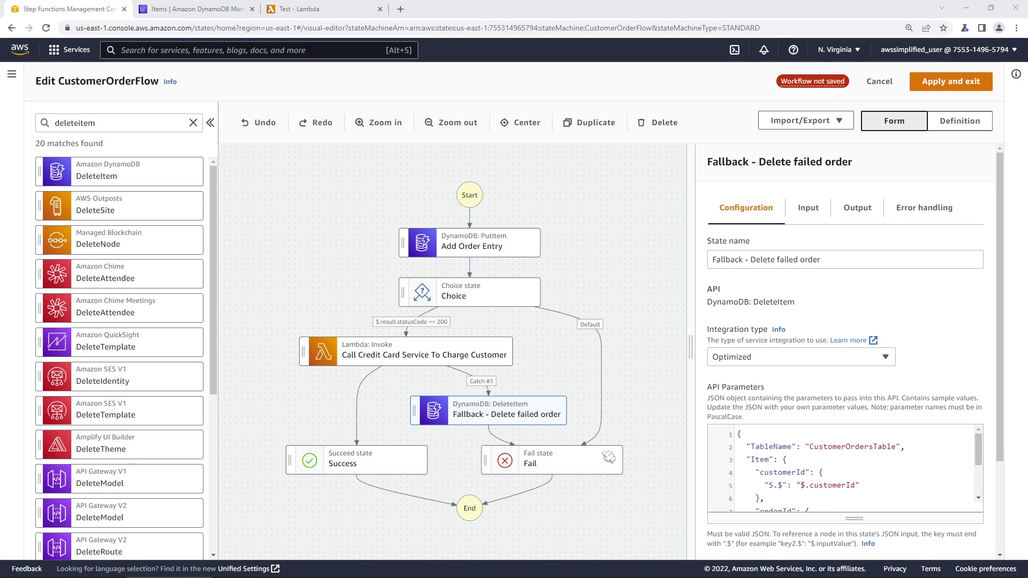
Step: Review the fallback and catch sections of the workflow's JSON definition and try to apply the changes
click(963, 123)
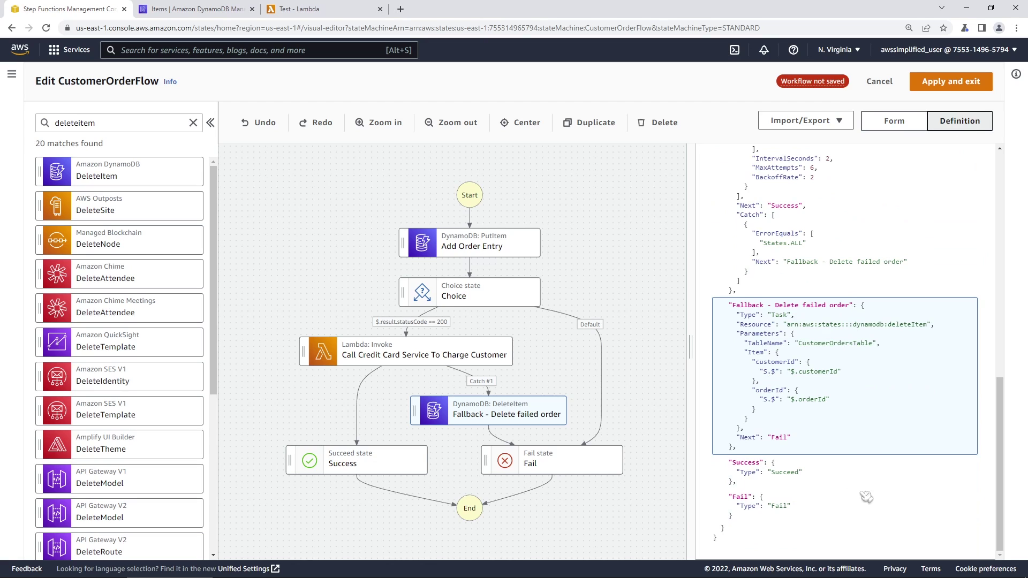
scroll(857, 482, up, 4)
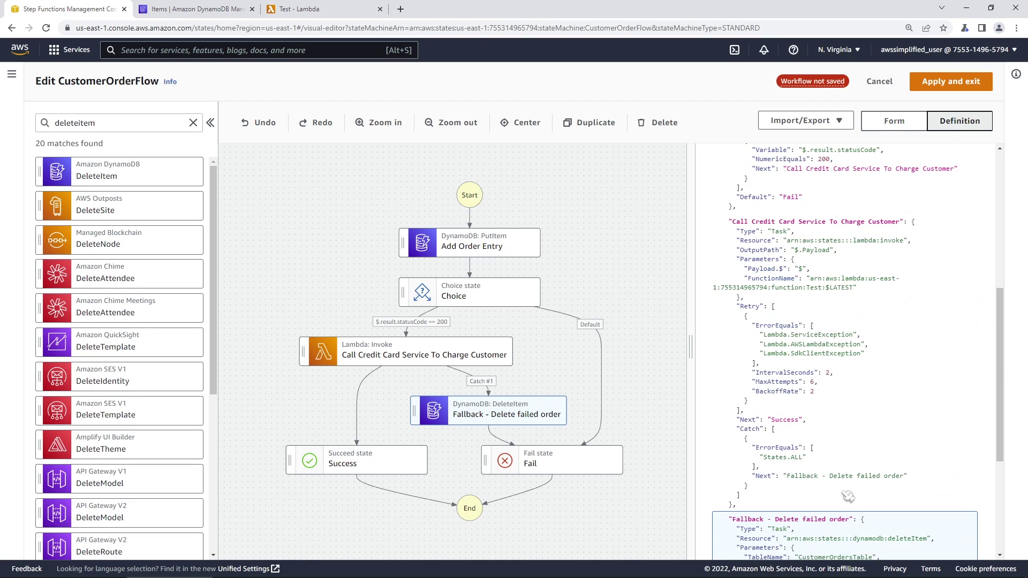
click(959, 86)
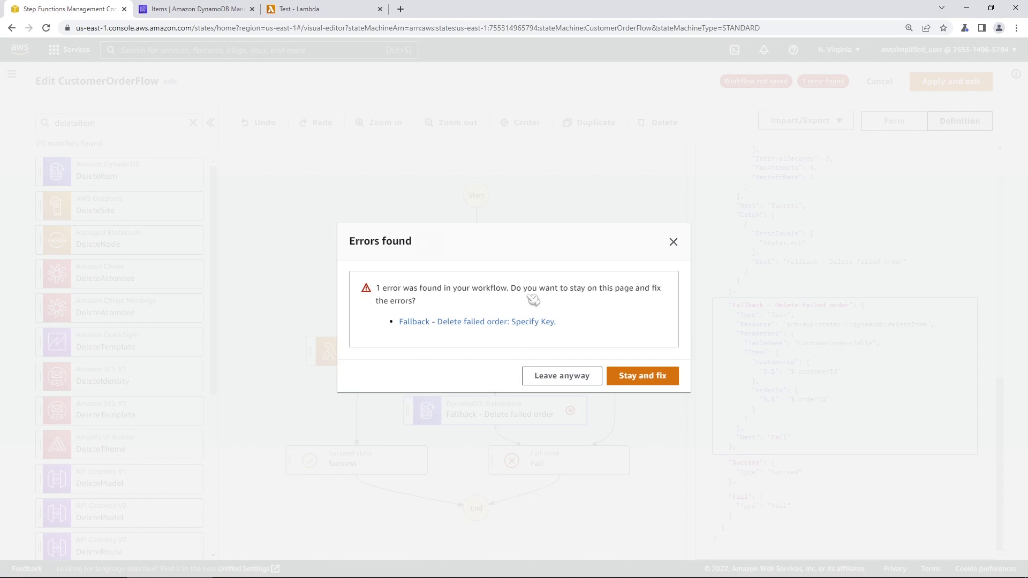
click(671, 383)
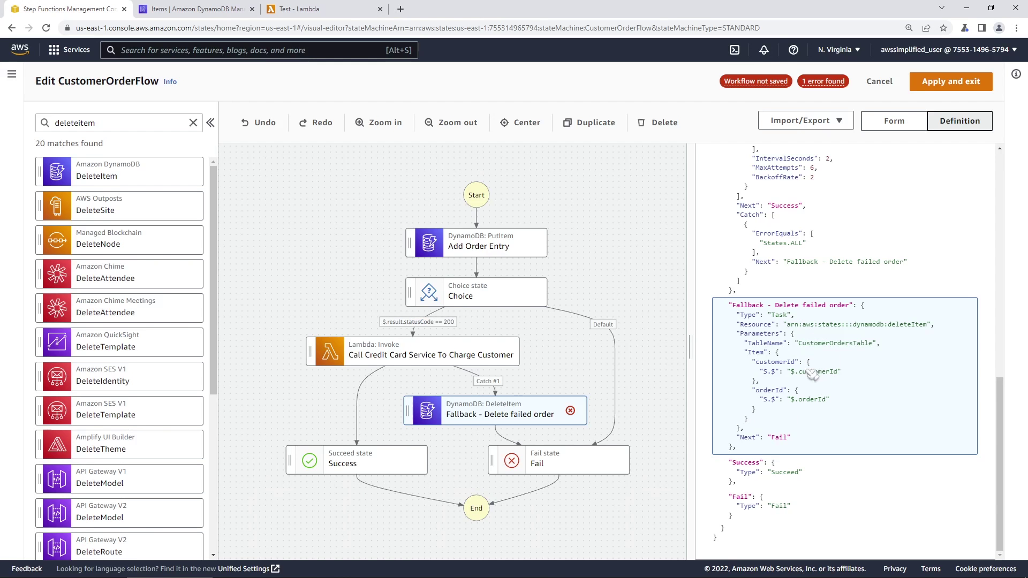
Step: Rename the Item parameter to Key in the fallback state's API parameters, and apply the workflow changes
click(900, 122)
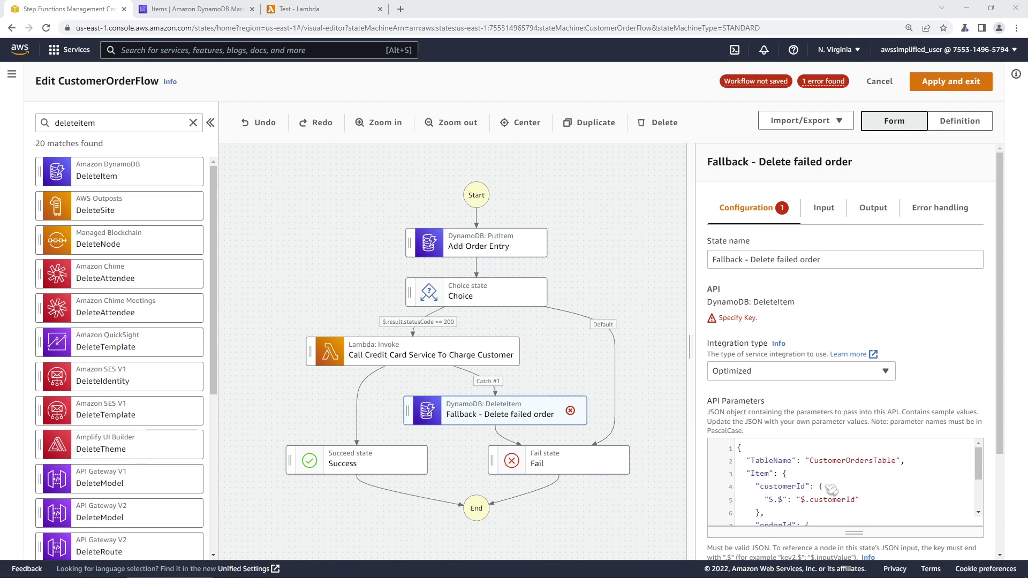
double_click(759, 474)
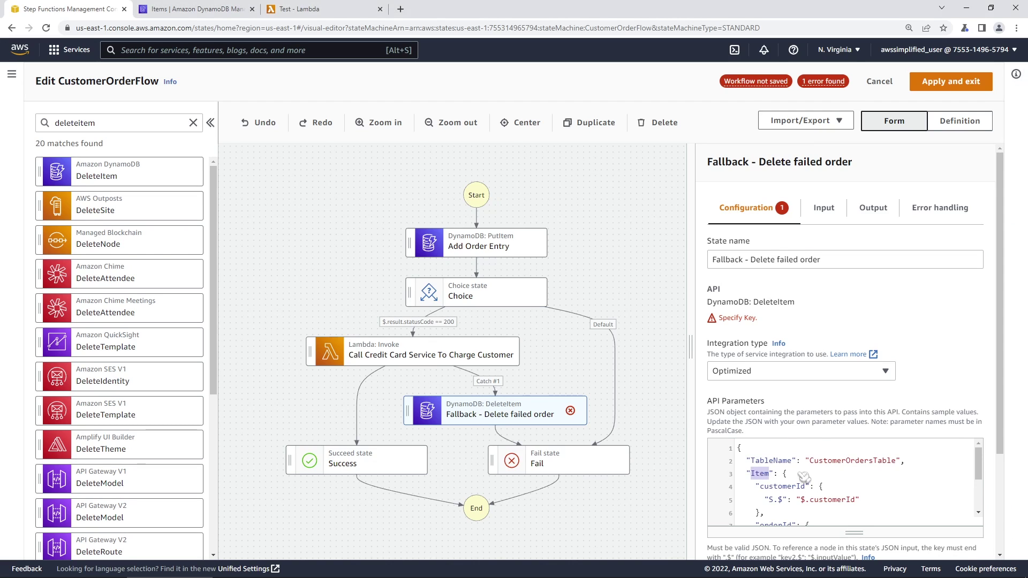
text(Key)
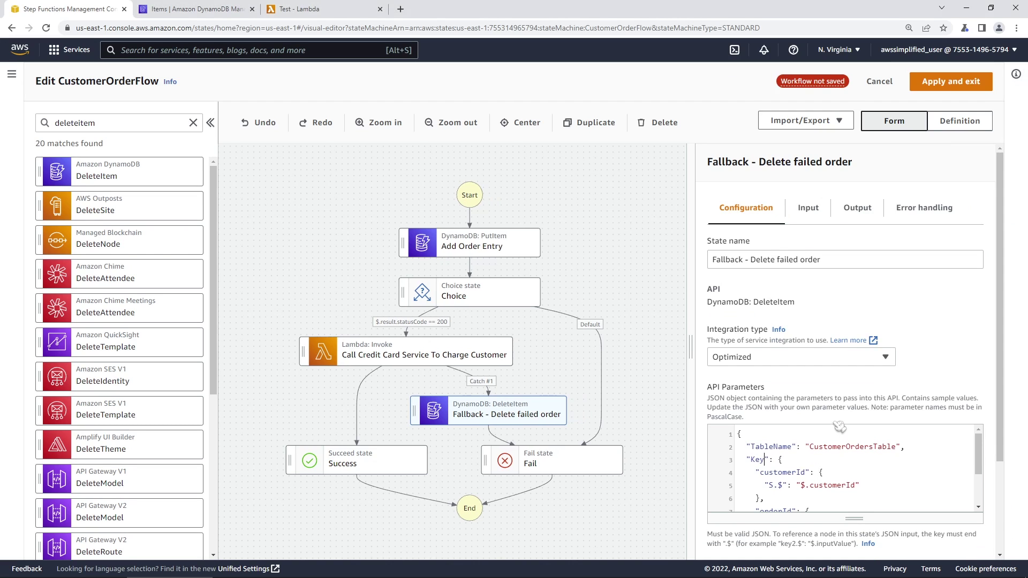
click(951, 81)
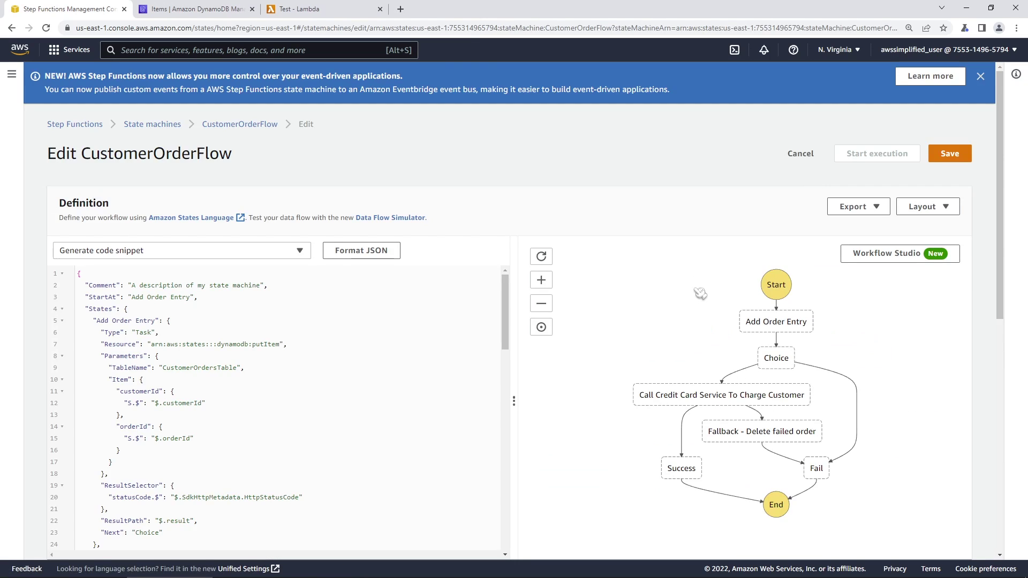
Step: Look through the CustomerOrderFlow definition and save the state machine, keeping the current IAM role
click(400, 431)
scroll(225, 407, down, 15)
scroll(261, 468, up, 15)
click(950, 155)
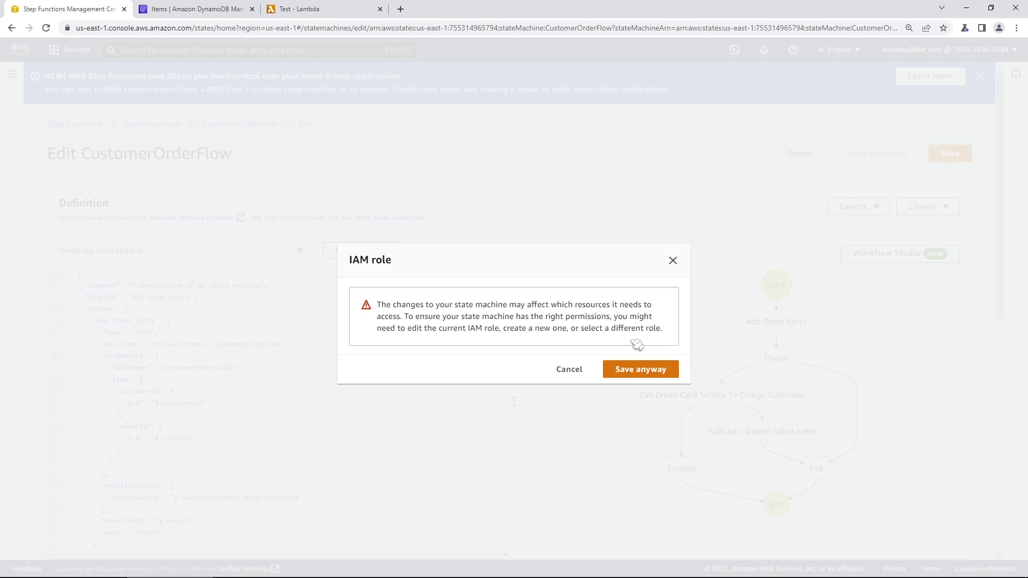
click(648, 369)
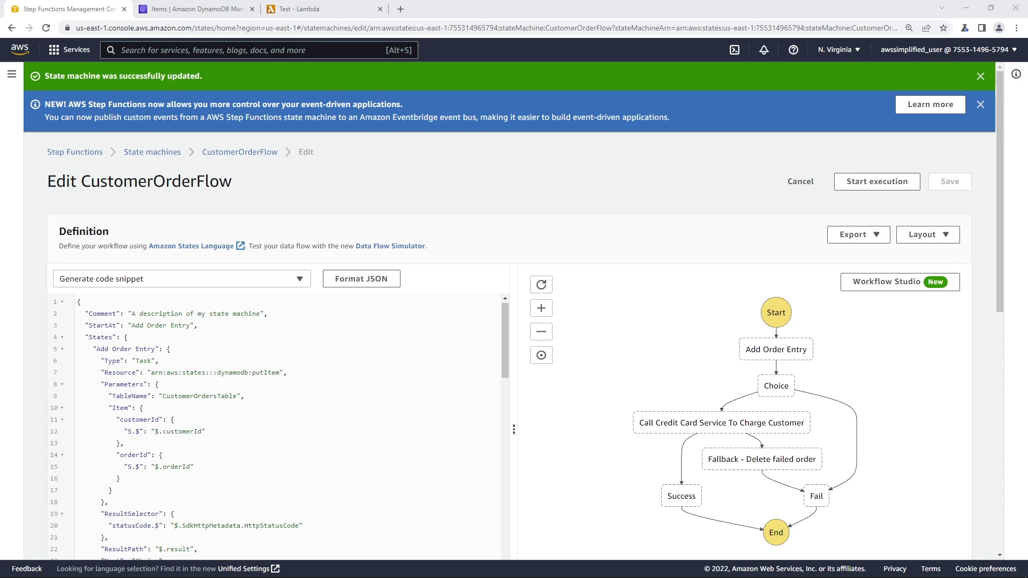
Step: Prepare a new CustomerOrderFlow execution with JSON input containing orderId, customerId, transactionAmount 50.00, orderCreatedTimestamp "2022-09-30T13:17:03-04:00" and customerAddress
click(495, 203)
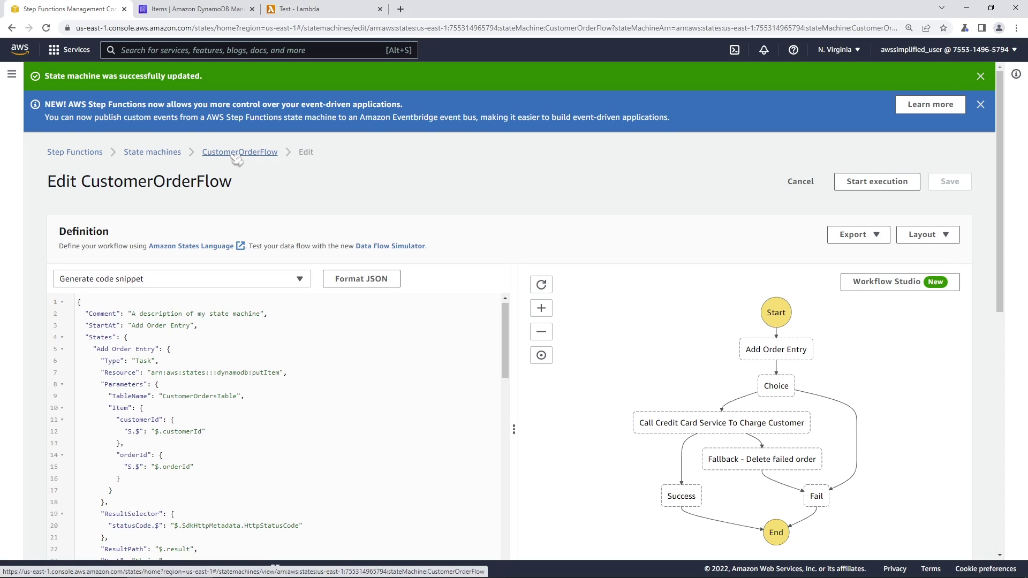
click(152, 152)
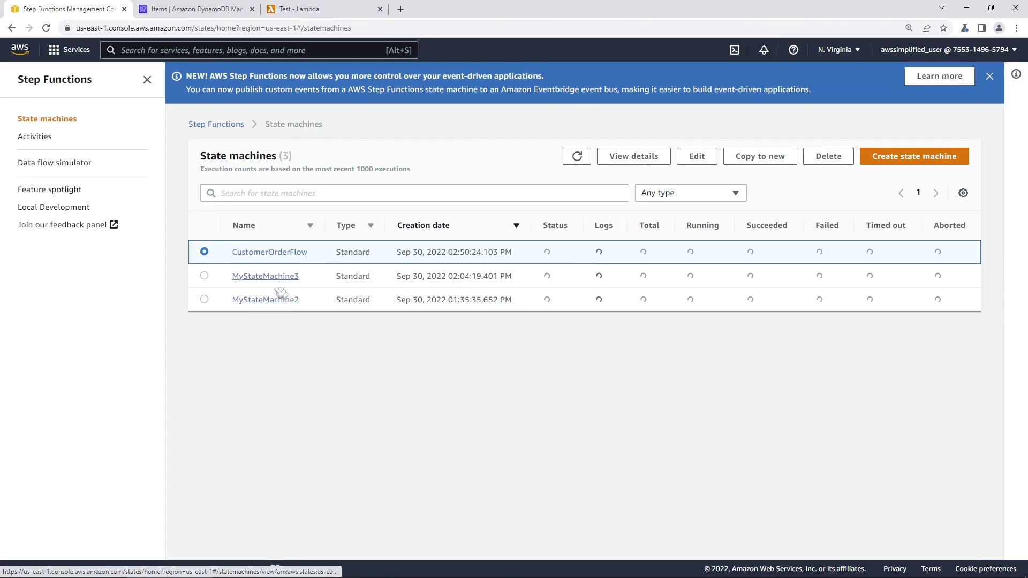
click(271, 252)
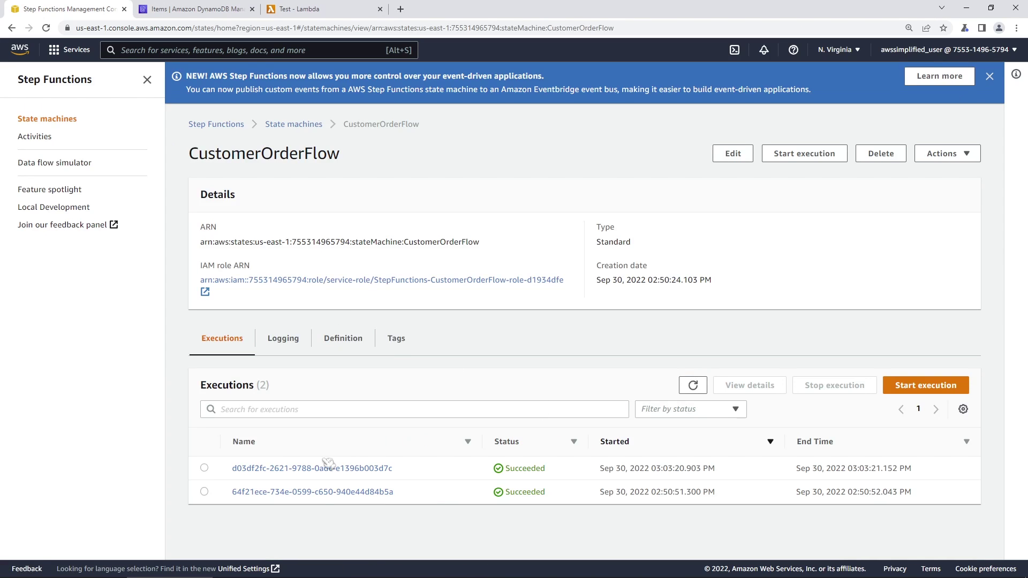
click(896, 386)
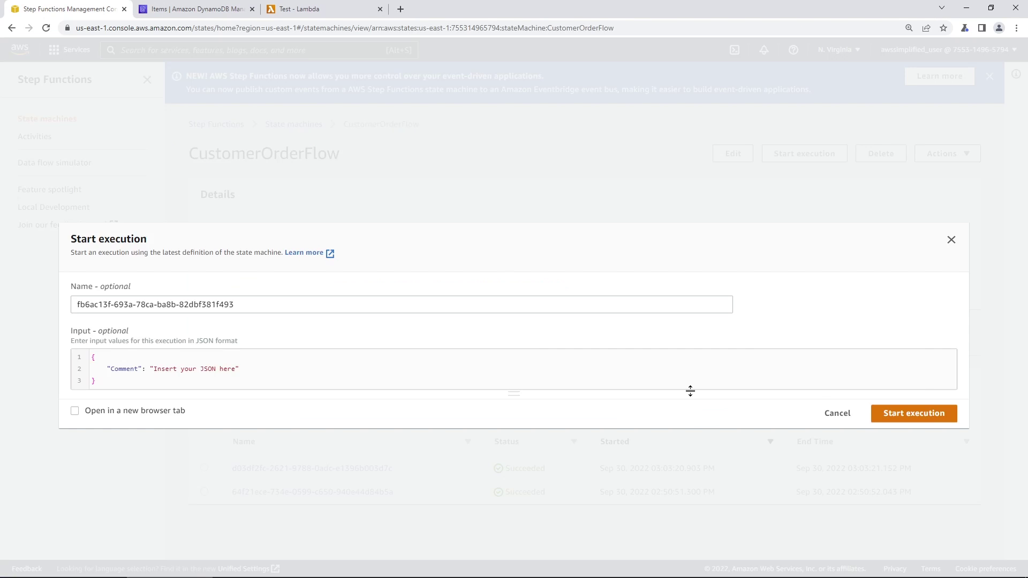
click(262, 385)
key(ctrl+a)
text({     "orderId": "oId-100",     "customerId": "972",     "transactionAmount": 50.00,     "orderCreatedTimestamp": "2022-09-30T13:17:03-04:00",     "customerAddress": "123 Fake St", })
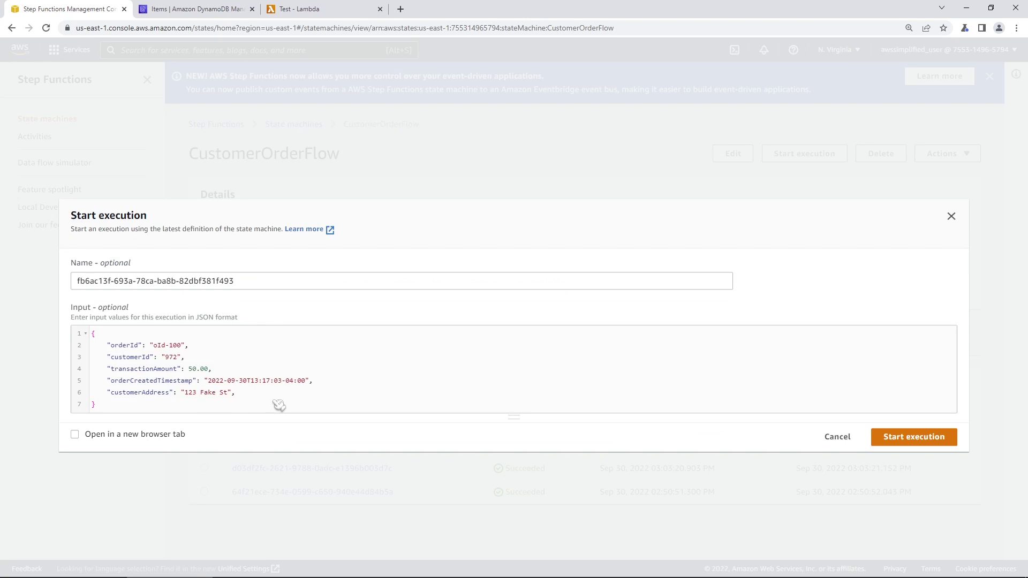
Step: Check the items in CustomerOrdersTable and the Test Lambda function's code, and return to the execution input
click(219, 10)
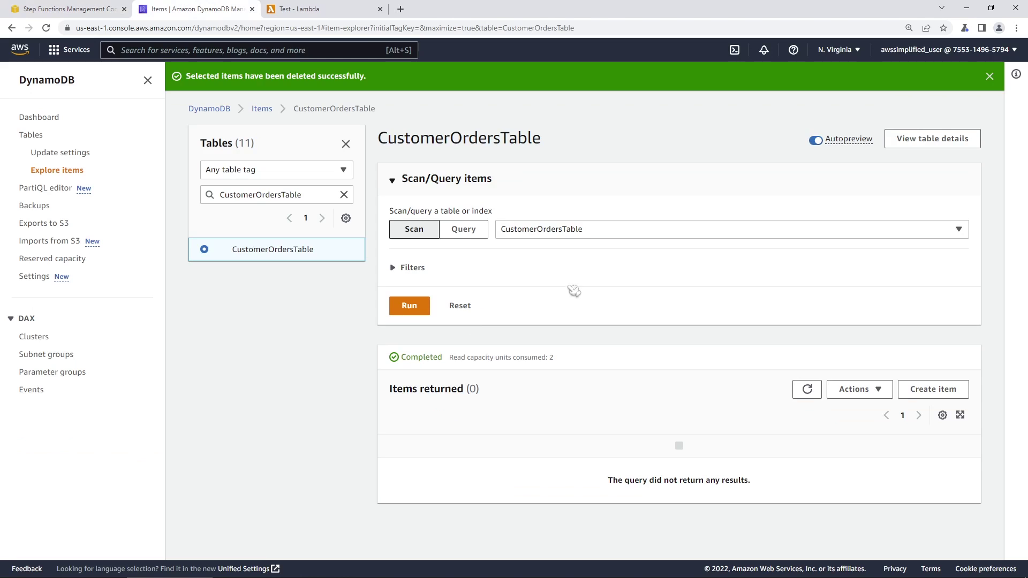
click(344, 10)
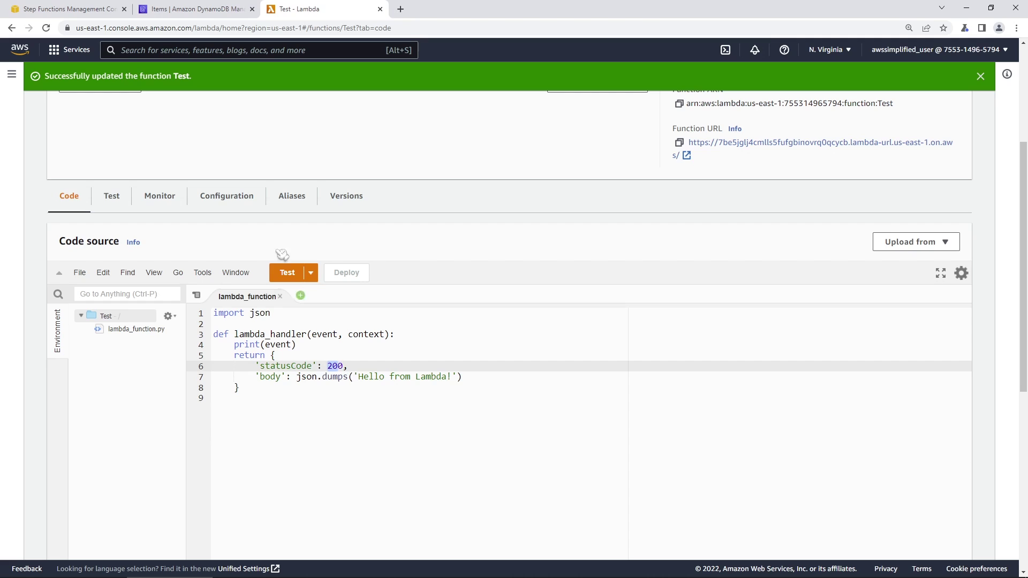
key(ctrl+1)
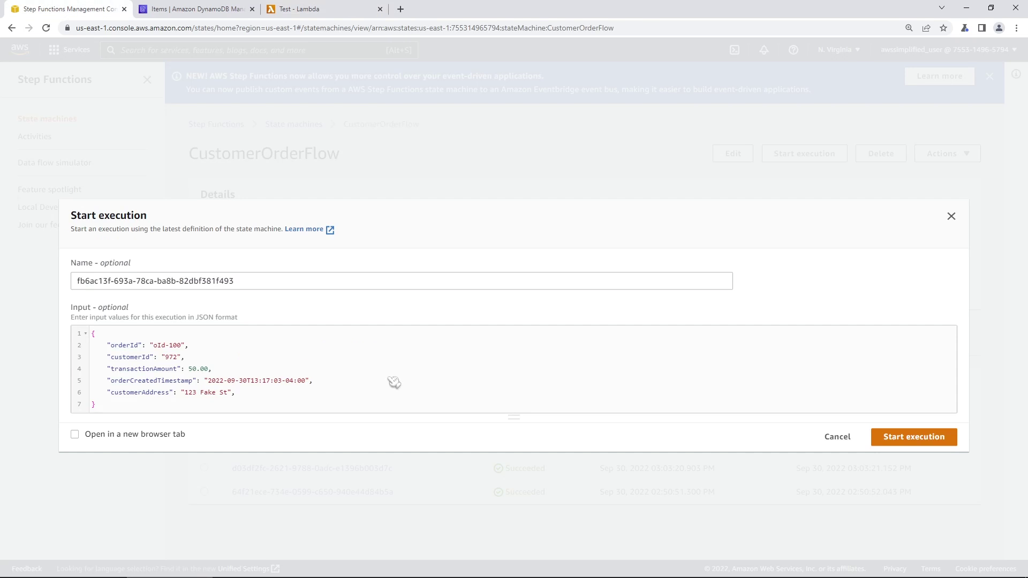
Step: Remove the trailing comma after the customerAddress value in the input JSON and start the execution
click(900, 442)
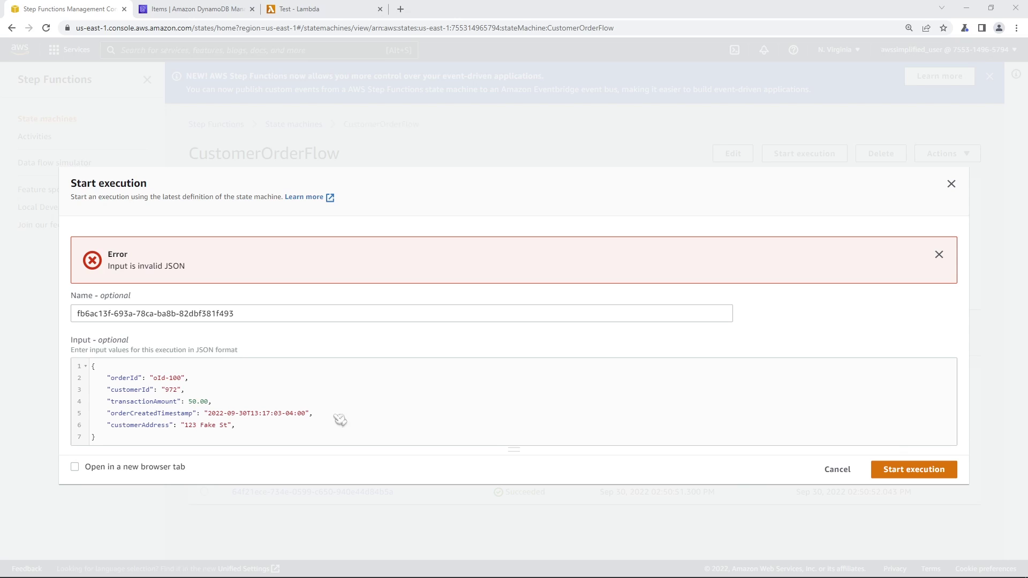
click(248, 426)
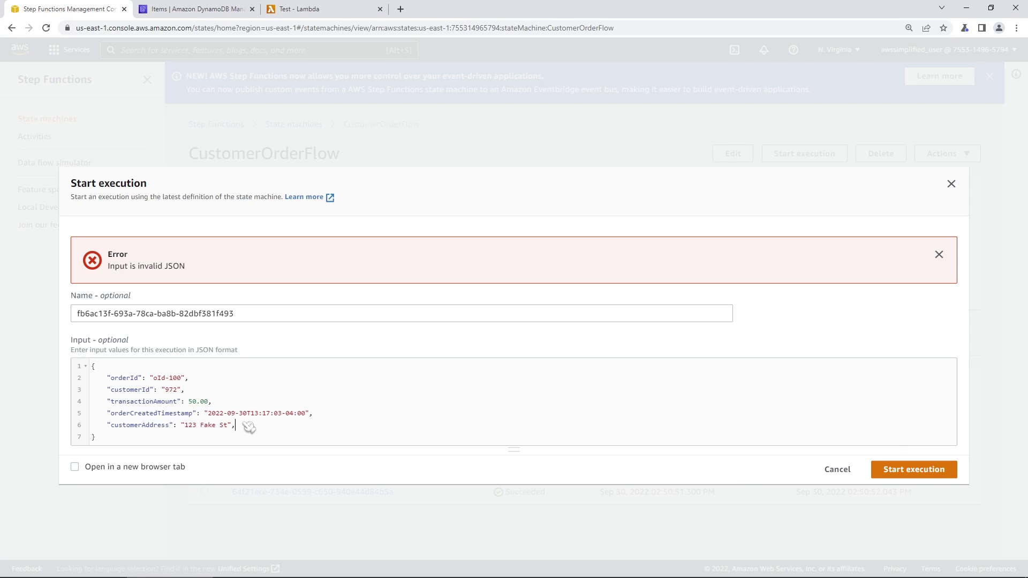
key(ctrl+a)
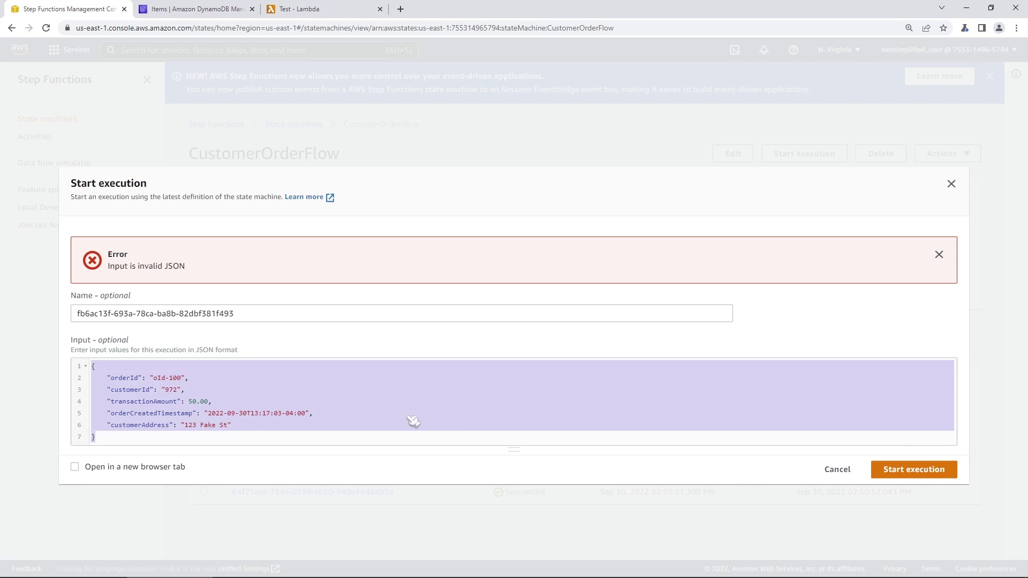
click(441, 439)
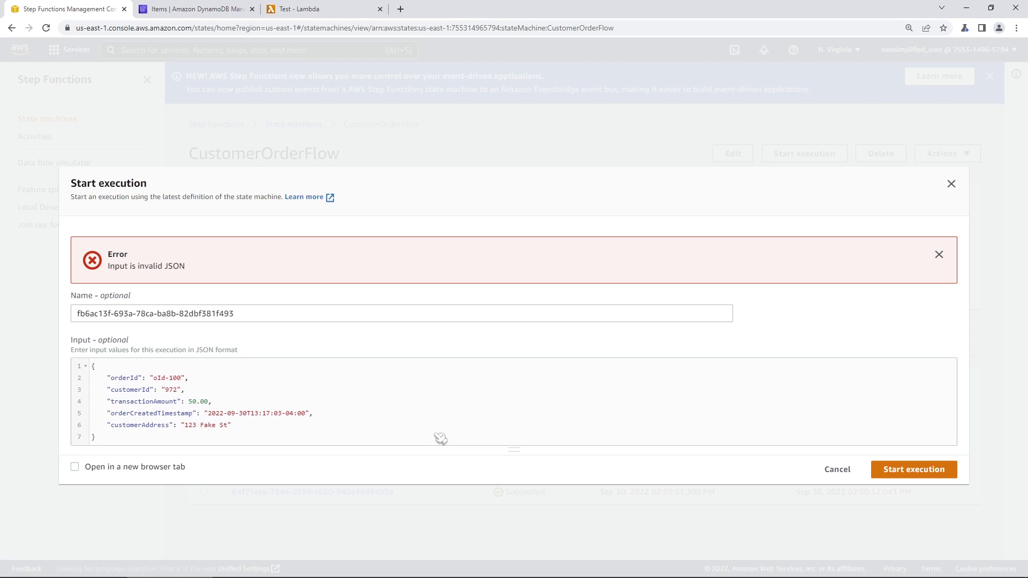
click(928, 480)
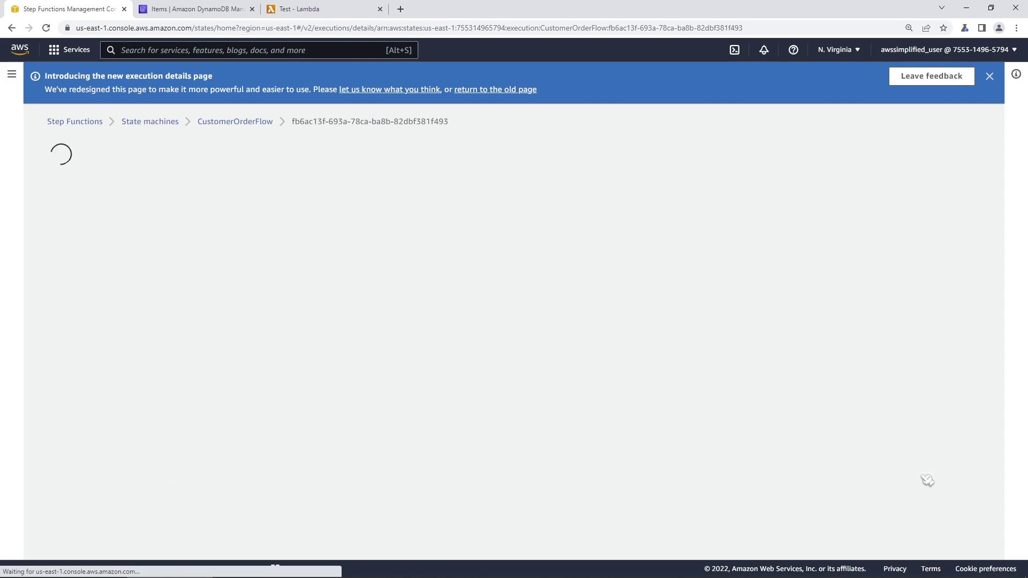
Step: Examine the execution graph and the input and output of the Add Order Entry, Choice and Call Credit Card Service states
scroll(487, 431, down, 1)
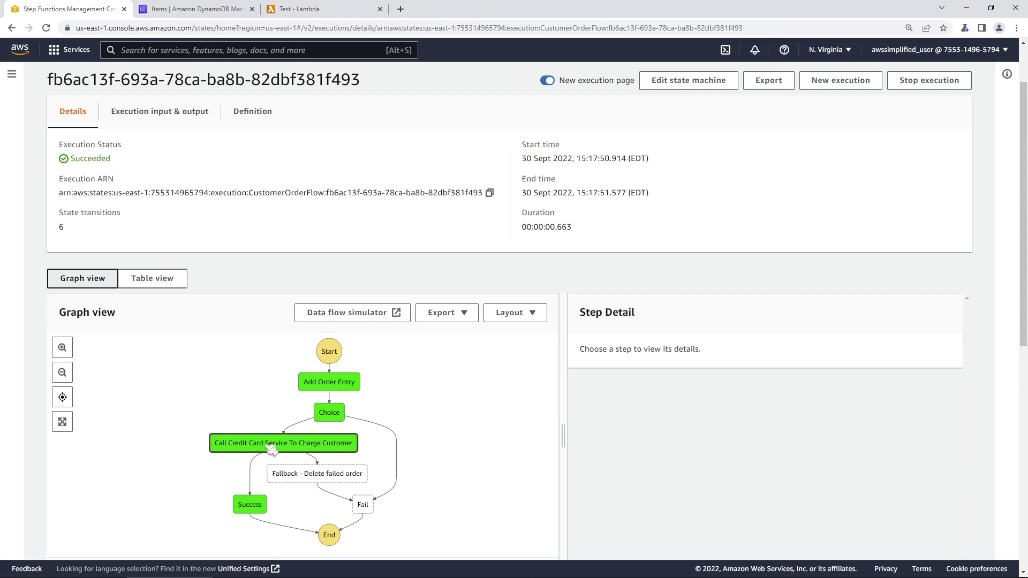
scroll(272, 450, down, 1)
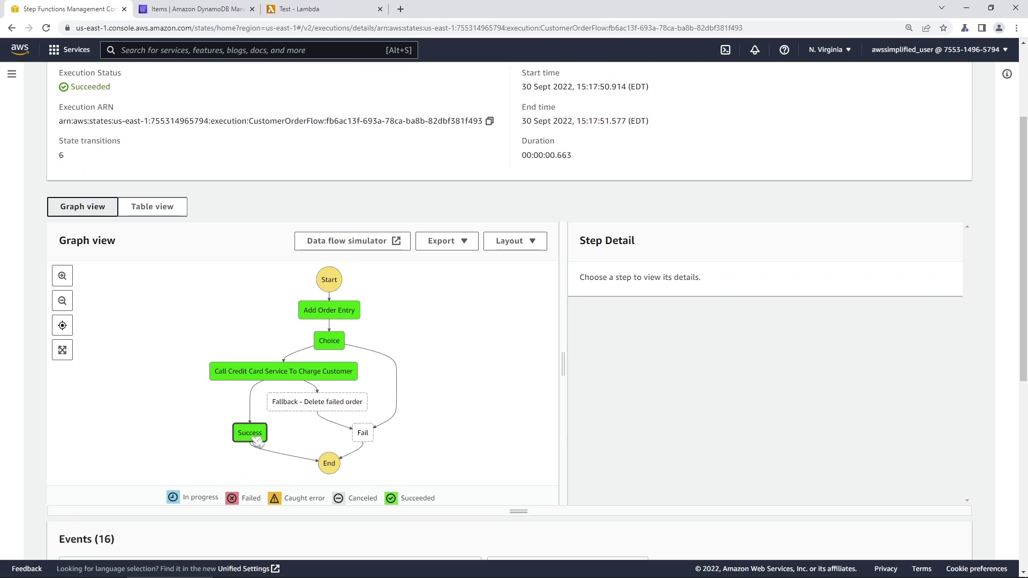
click(349, 316)
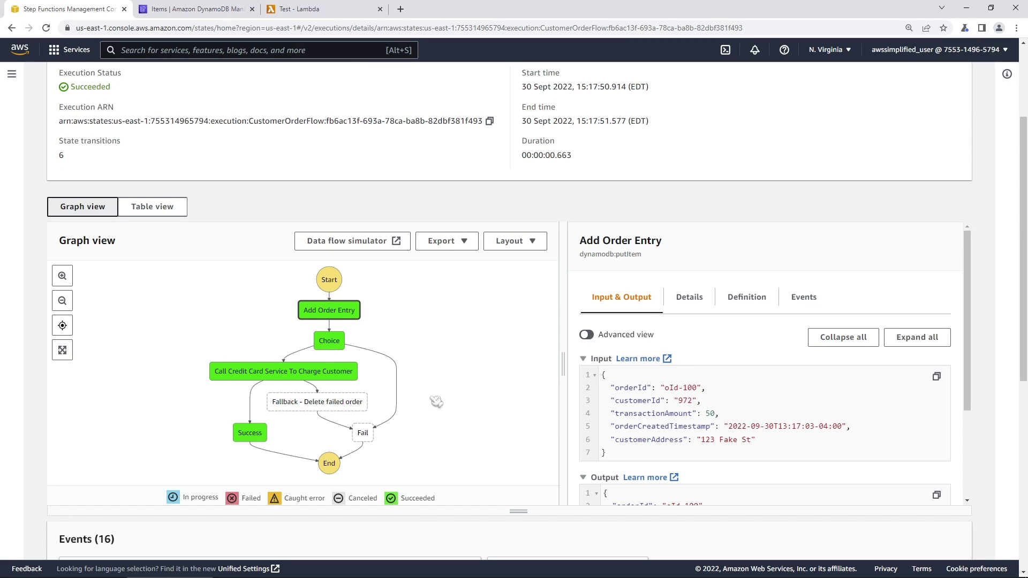
click(337, 346)
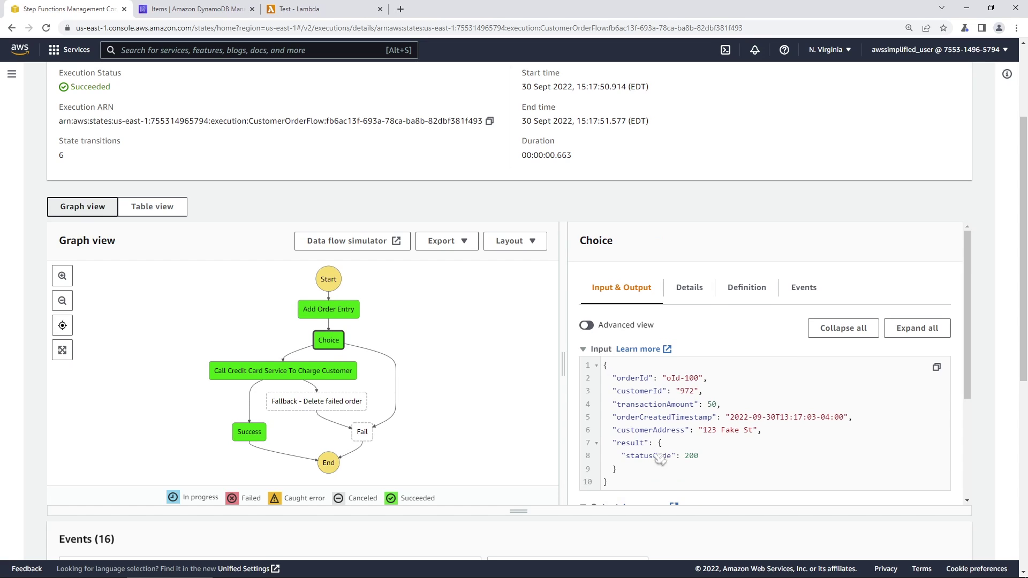
click(313, 375)
scroll(697, 446, down, 2)
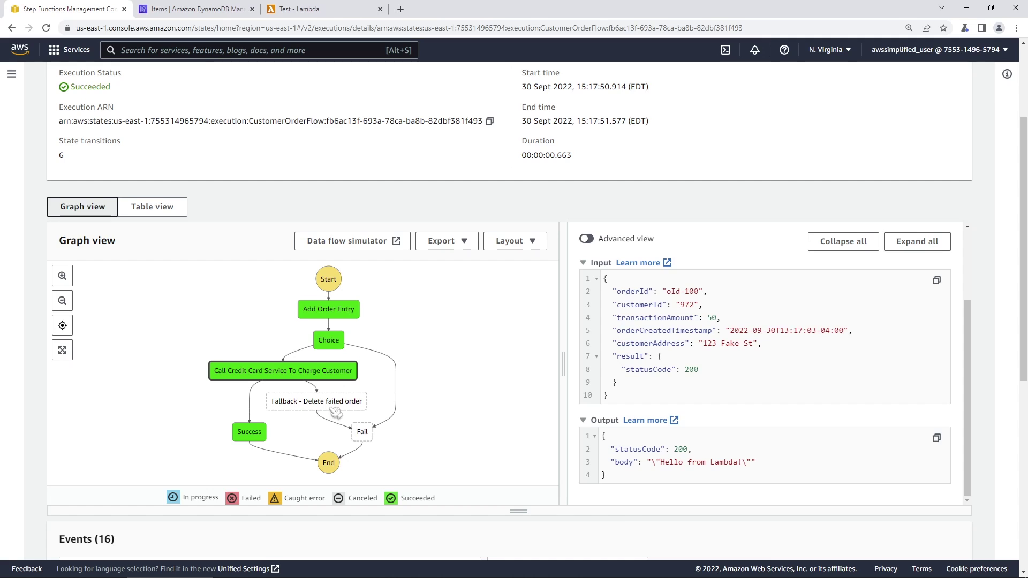
Step: Rerun the scan of CustomerOrdersTable in DynamoDB to check for the new order item
click(197, 9)
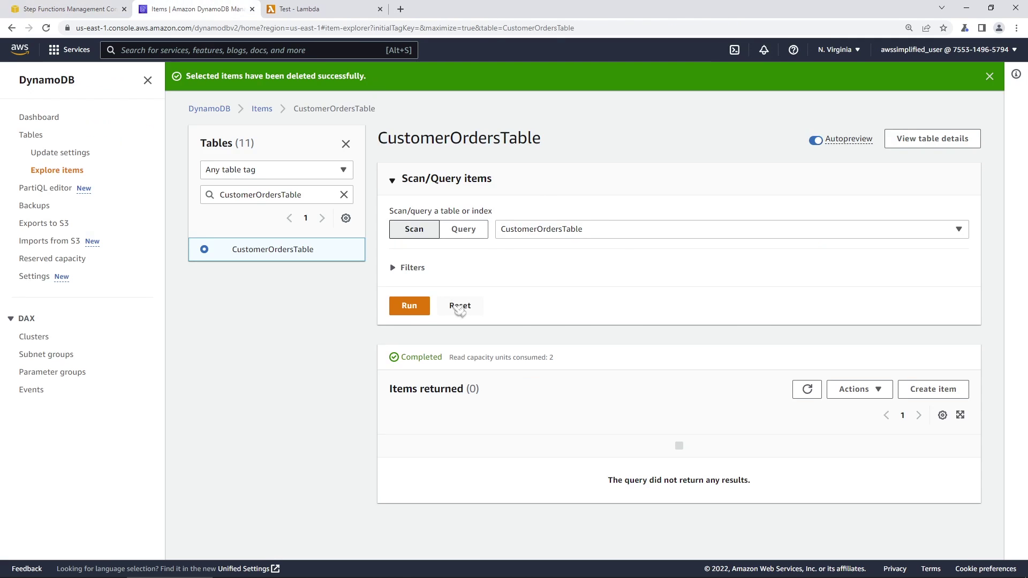
click(409, 306)
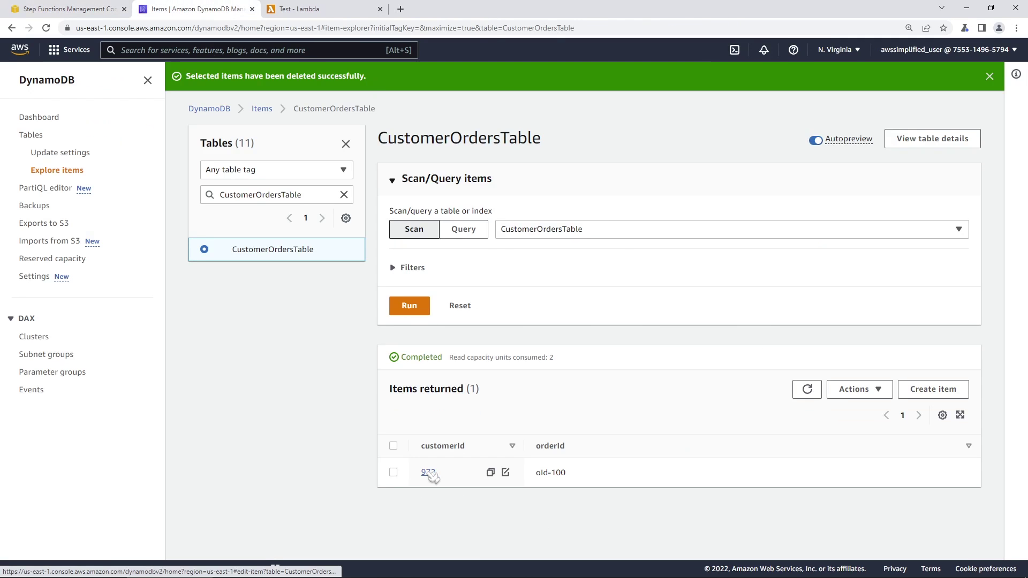
Step: Add a "raise Exception" line after print(event) in the Test Lambda function's handler and deploy the change
click(305, 9)
click(346, 347)
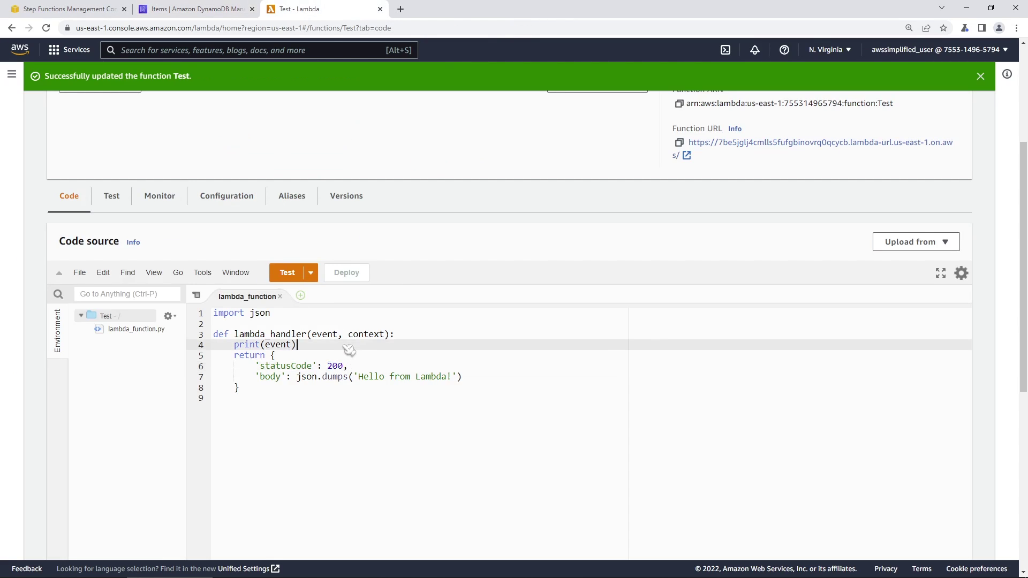
key(Return)
text(raise Exception)
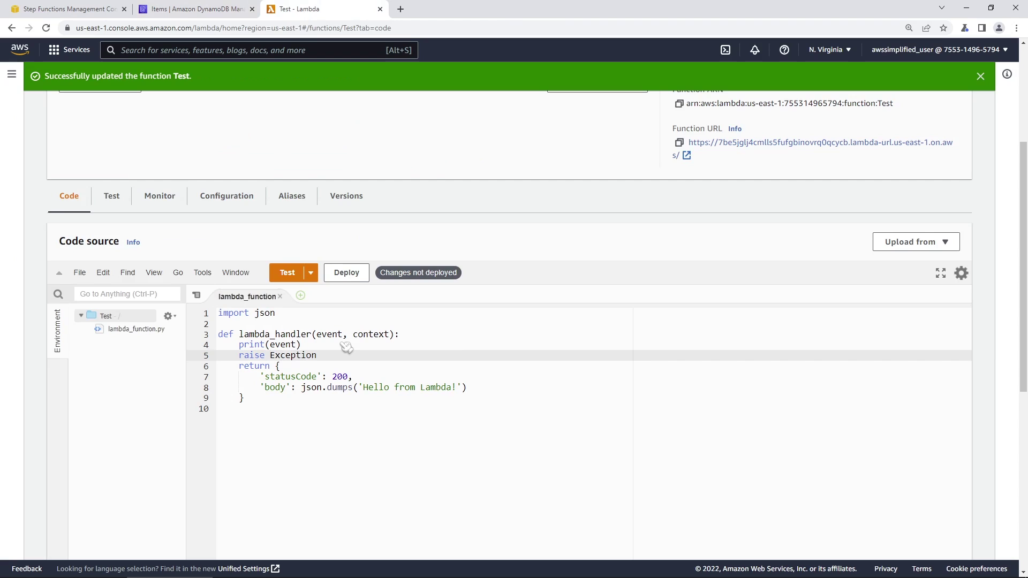
click(347, 274)
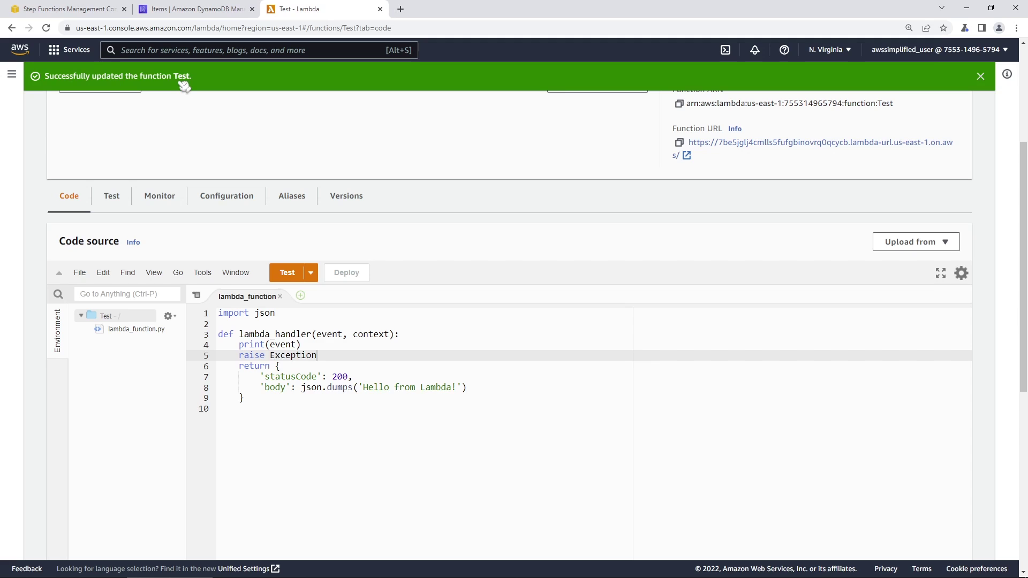
Step: Start a new CustomerOrderFlow execution with the orderId changed to "oId-101" and the other input values kept
click(50, 9)
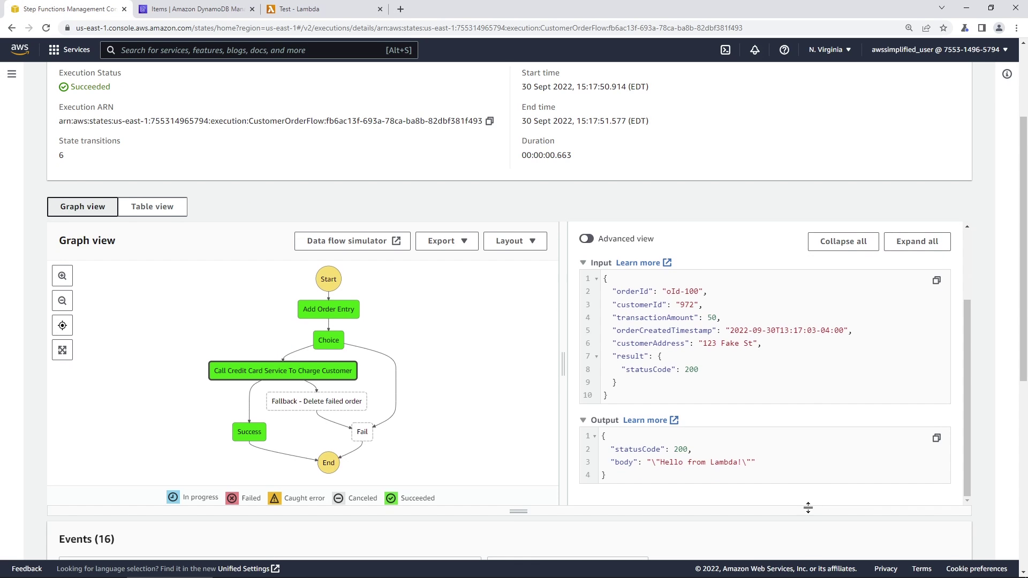
scroll(800, 444, up, 3)
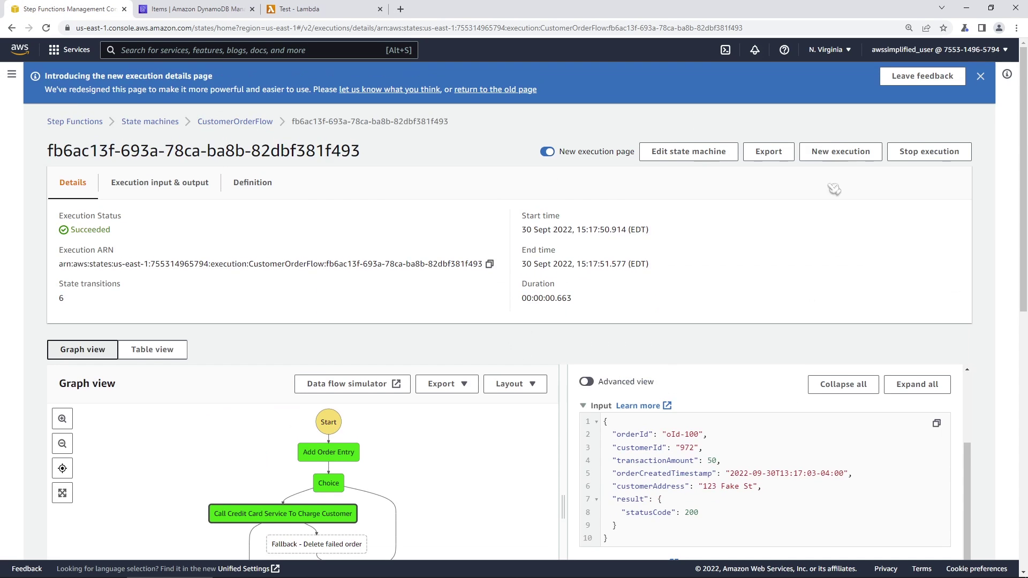
click(865, 153)
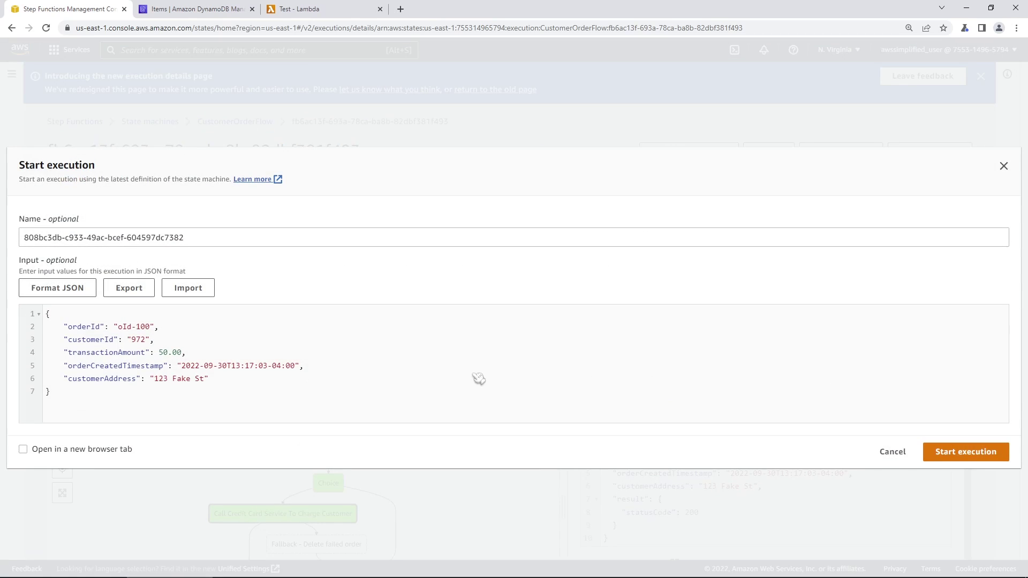
click(147, 327)
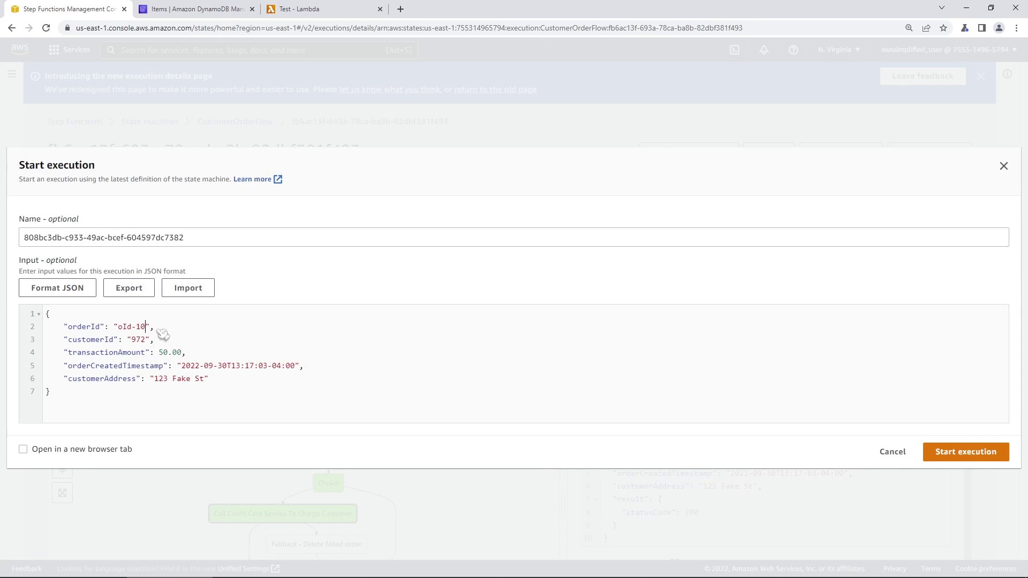
text(1)
mouse_move(213, 11)
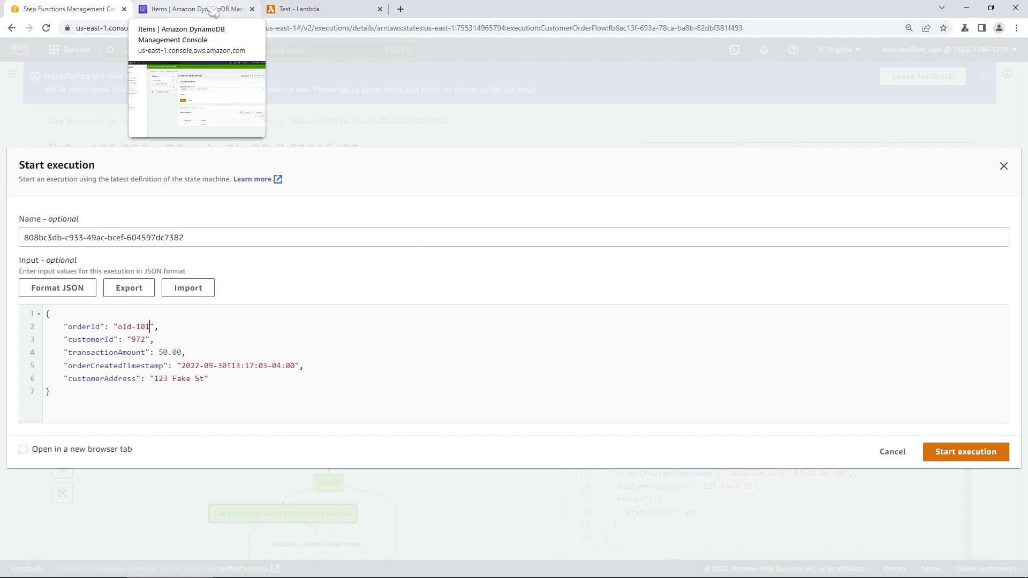
click(149, 328)
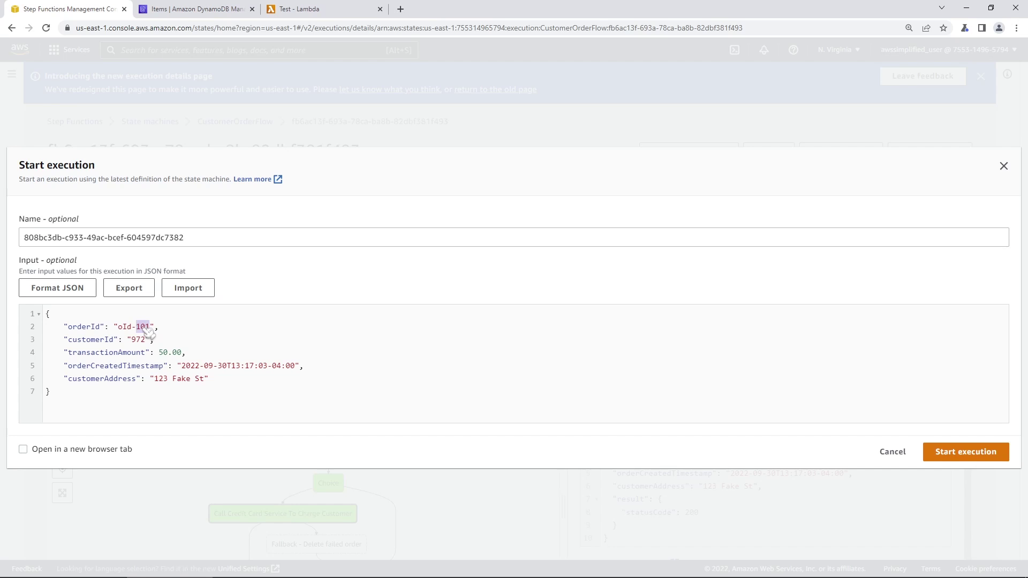
click(966, 452)
Step: Rescan CustomerOrdersTable to check for the oId-101 order, and return to the Step Functions execution
click(192, 8)
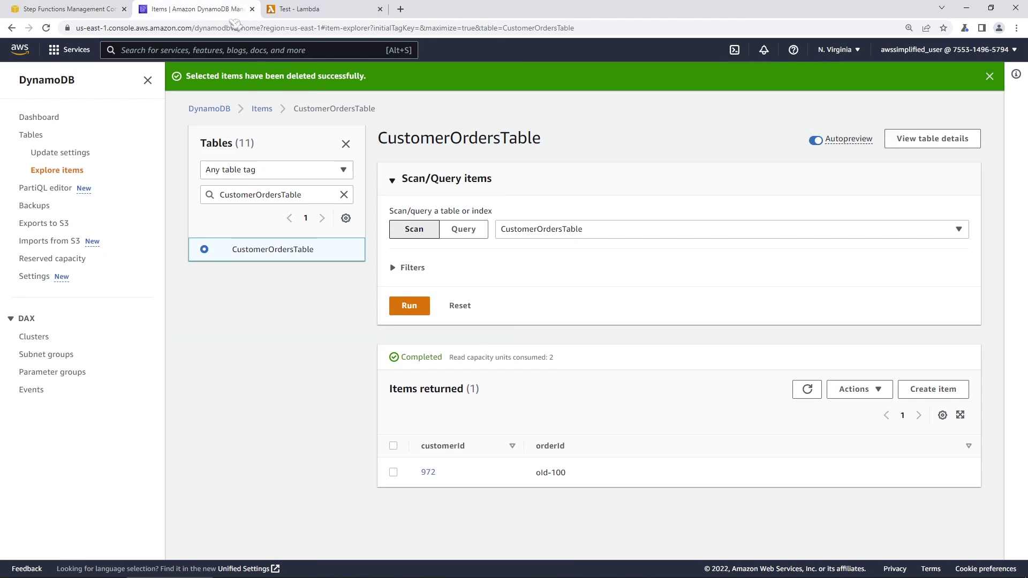
click(410, 306)
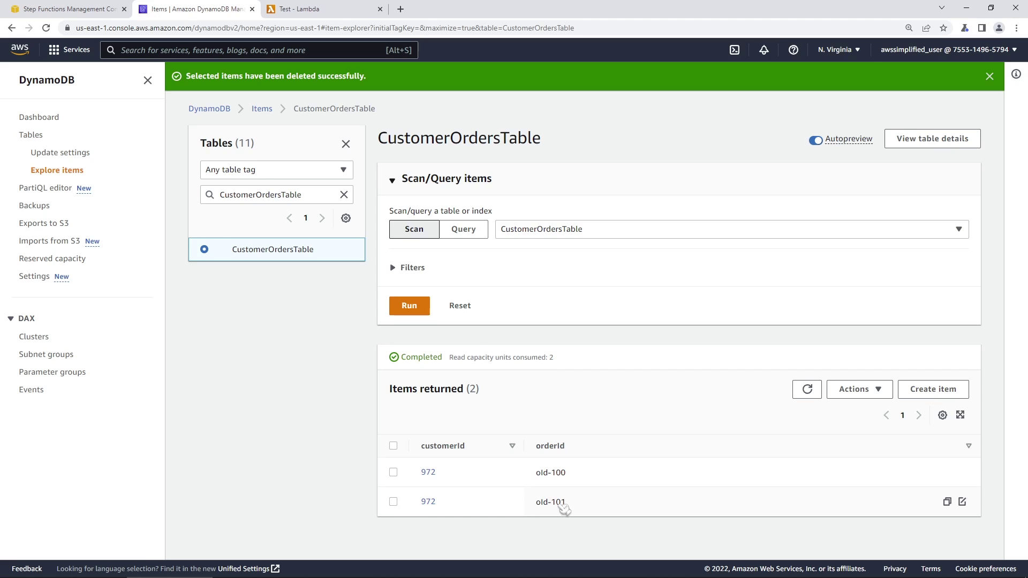
click(68, 9)
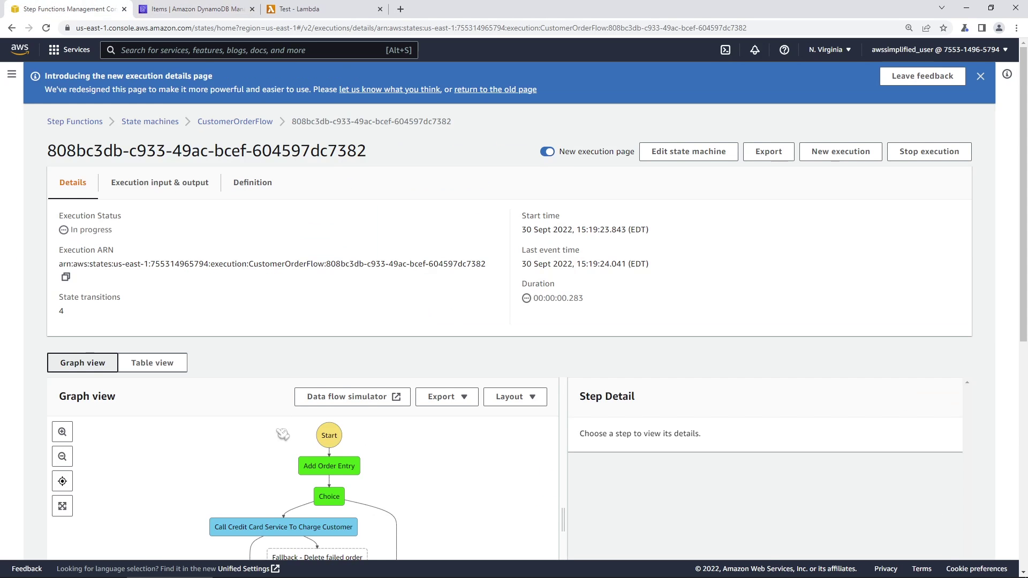
Step: Examine the failed execution's graph and the input and output of the Call Credit Card Service To Charge Customer state
scroll(294, 431, down, 1)
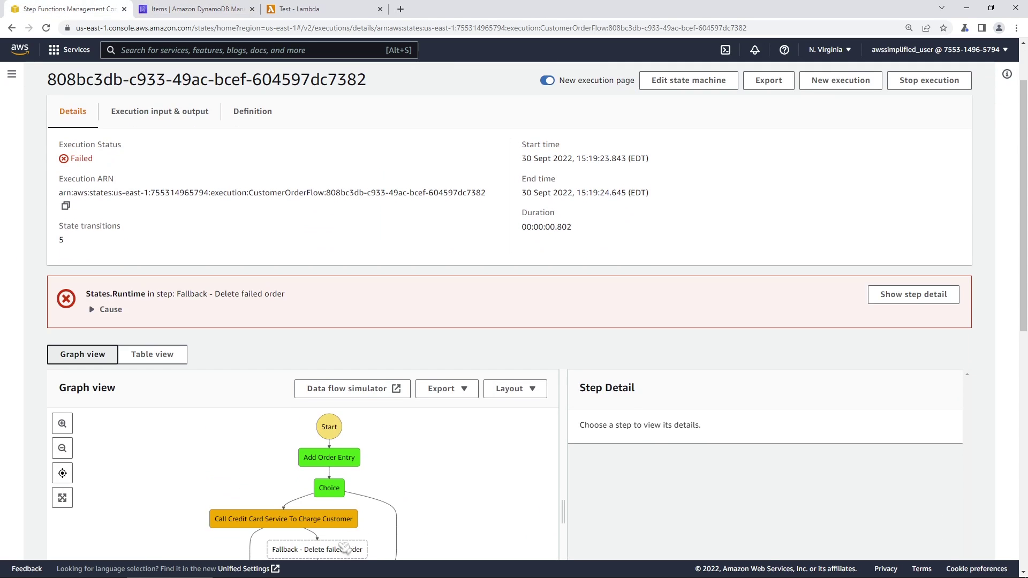
drag(435, 535, 431, 508)
scroll(664, 492, down, 3)
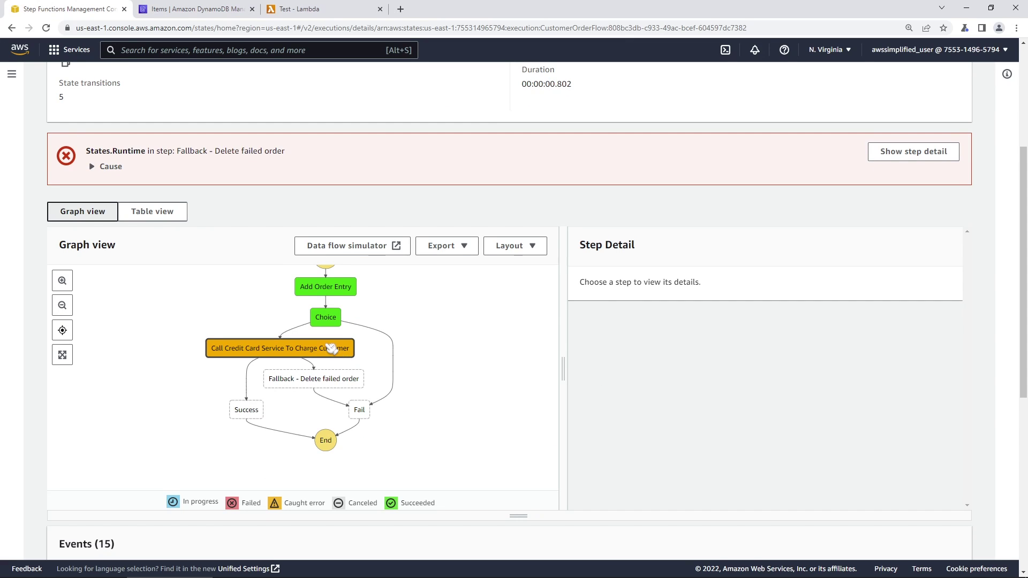
click(110, 167)
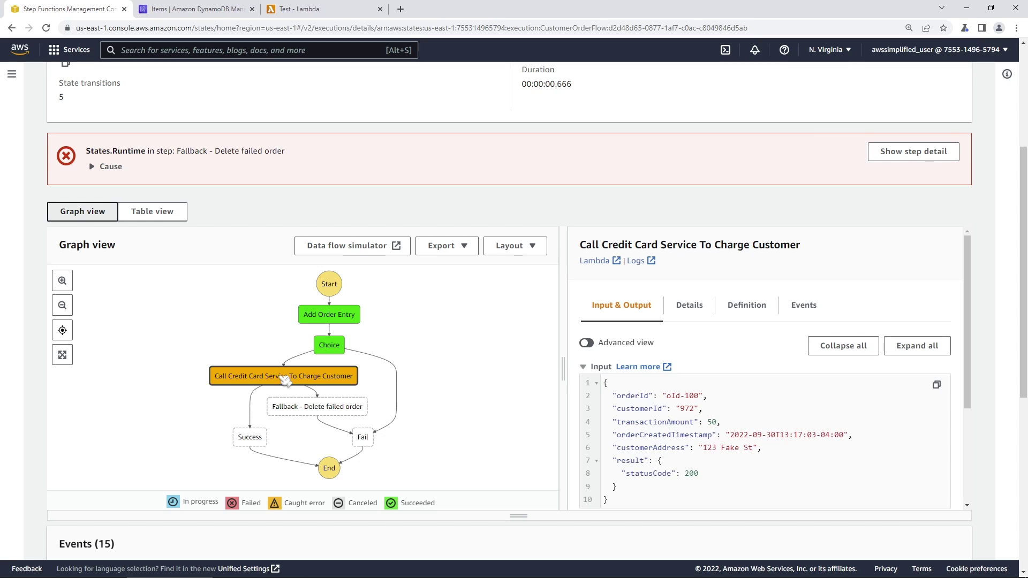
scroll(714, 497, down, 3)
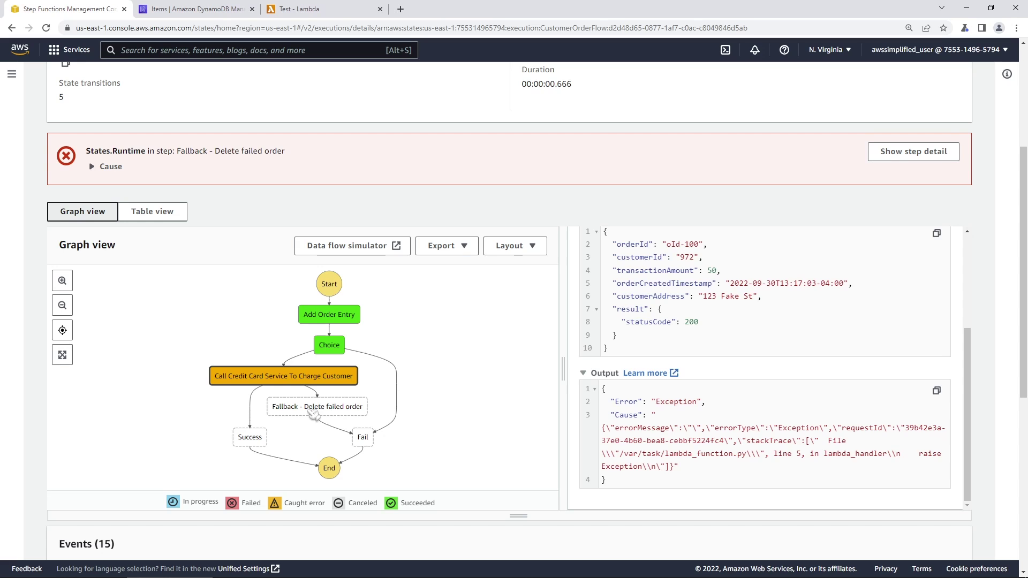
scroll(313, 412, down, 5)
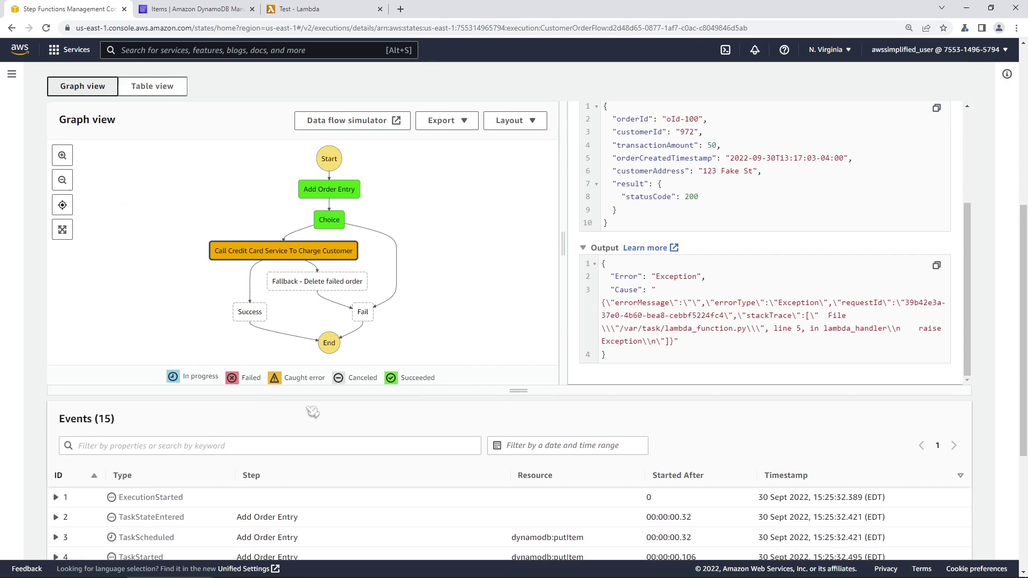
Step: Examine the execution's event history, expanding the Fallback - Delete failed order TaskStateEntered and ExecutionFailed events to read the failure cause
scroll(259, 442, down, 2)
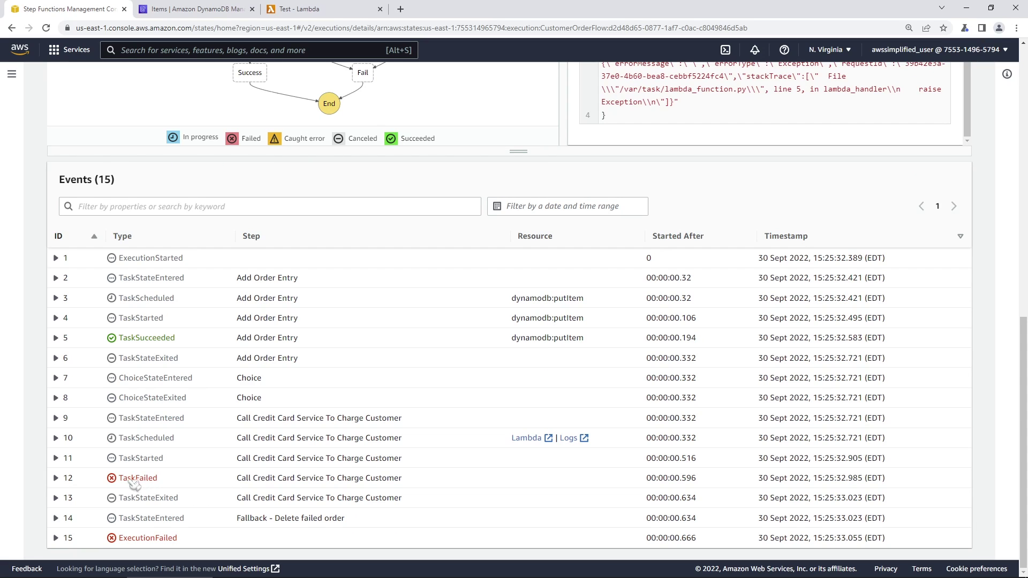
drag(119, 478, 420, 482)
click(391, 485)
drag(236, 518, 353, 522)
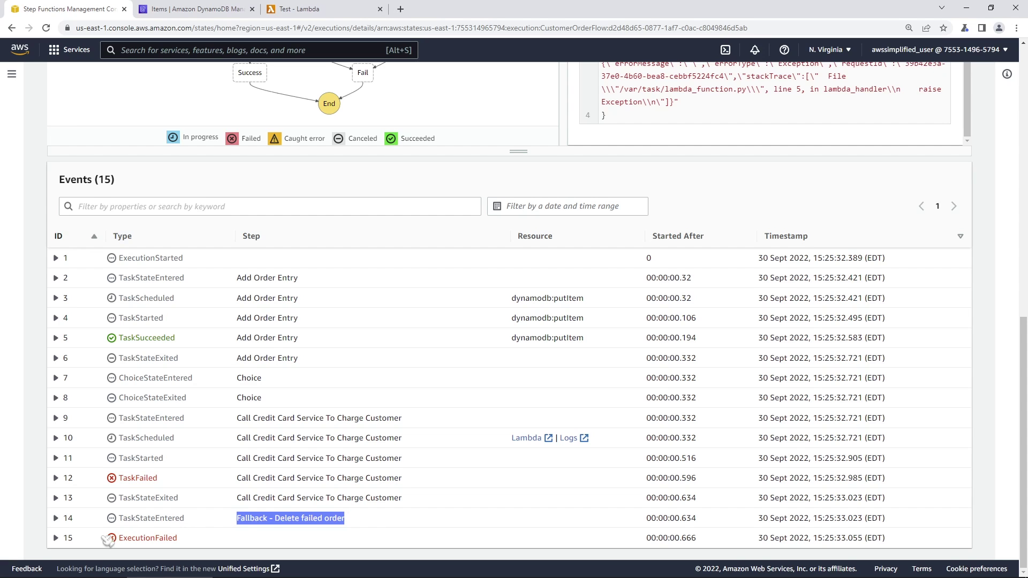
click(55, 518)
scroll(68, 524, down, 2)
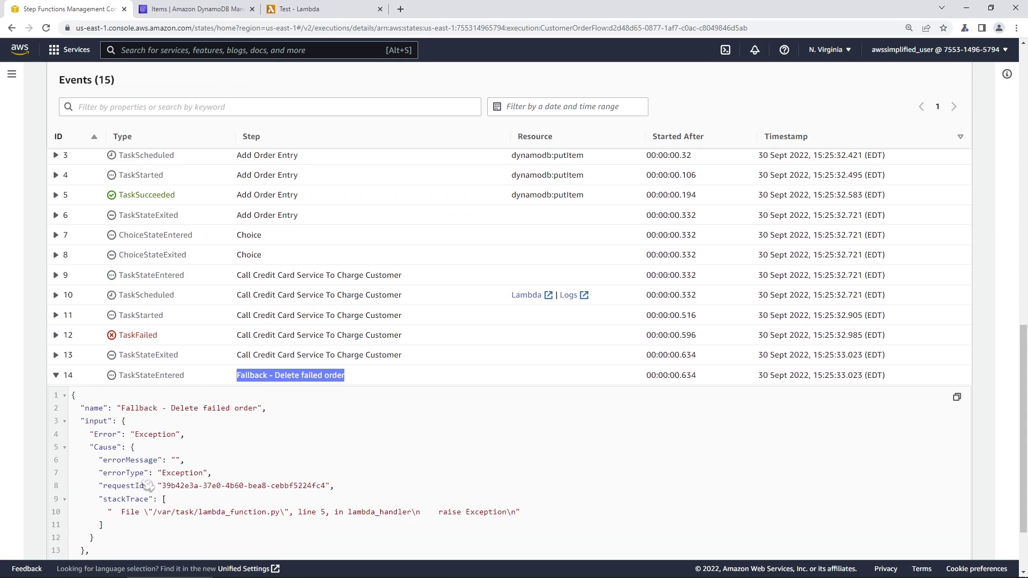
right_click(236, 530)
scroll(80, 538, down, 2)
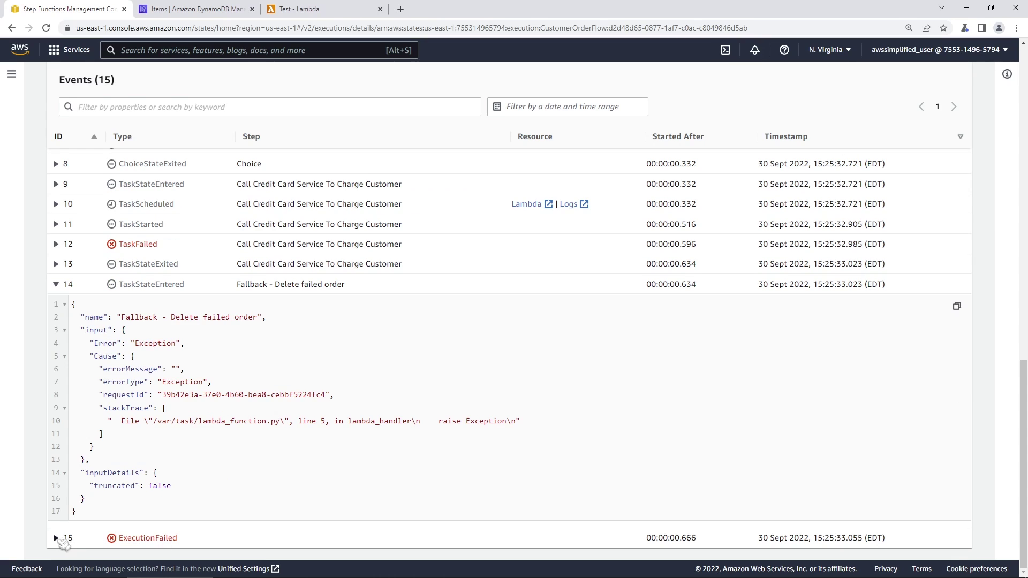
click(55, 537)
scroll(206, 529, down, 2)
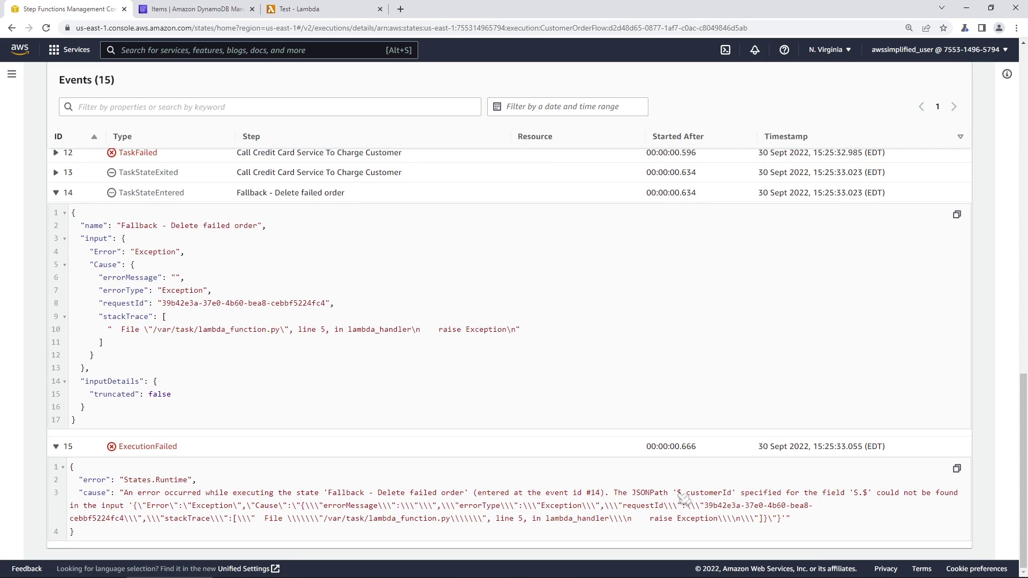
drag(677, 496, 737, 501)
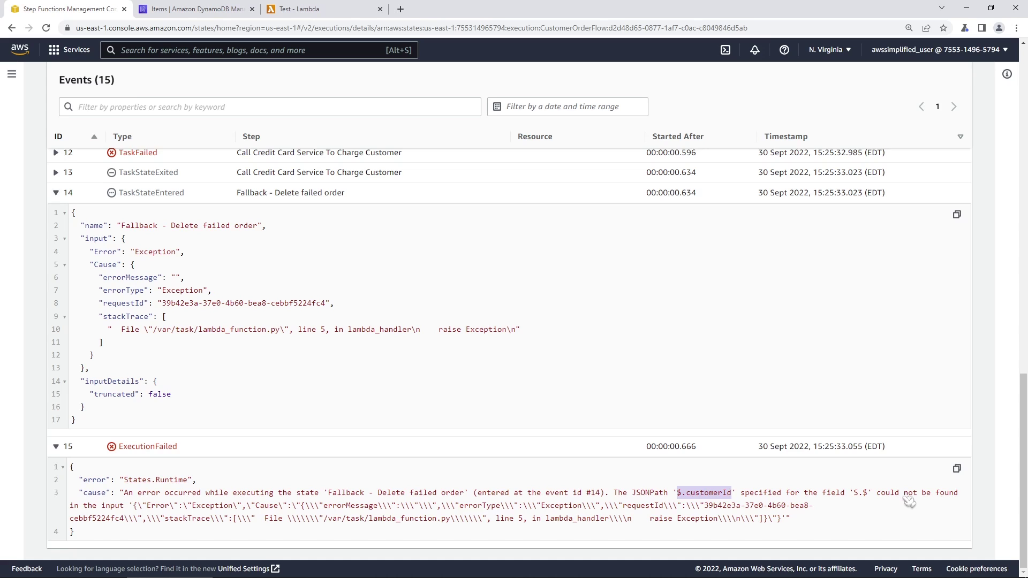
Step: Compare the error output of the Call Credit Card Service To Charge Customer state with its original input
scroll(494, 360, up, 10)
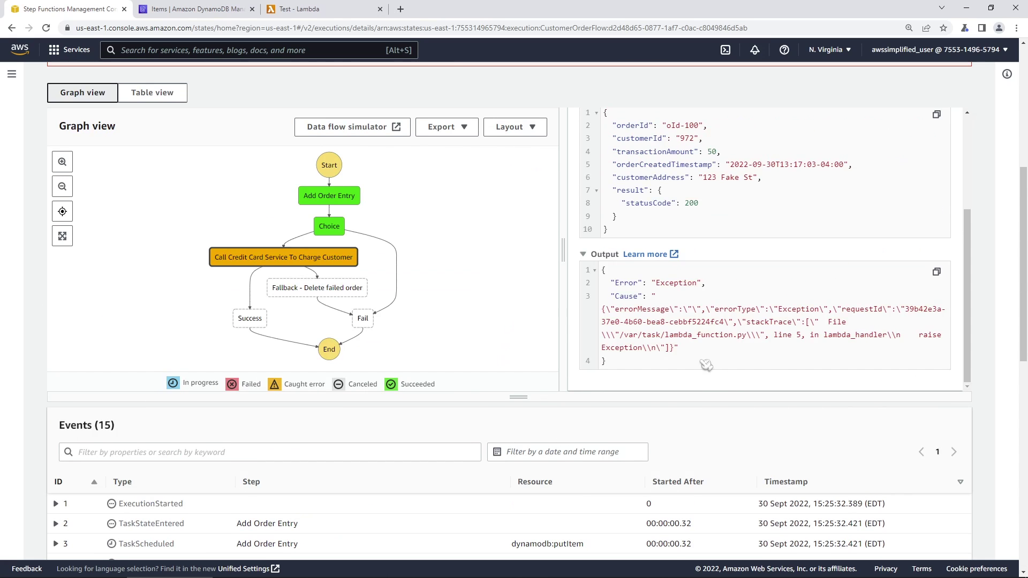
click(325, 259)
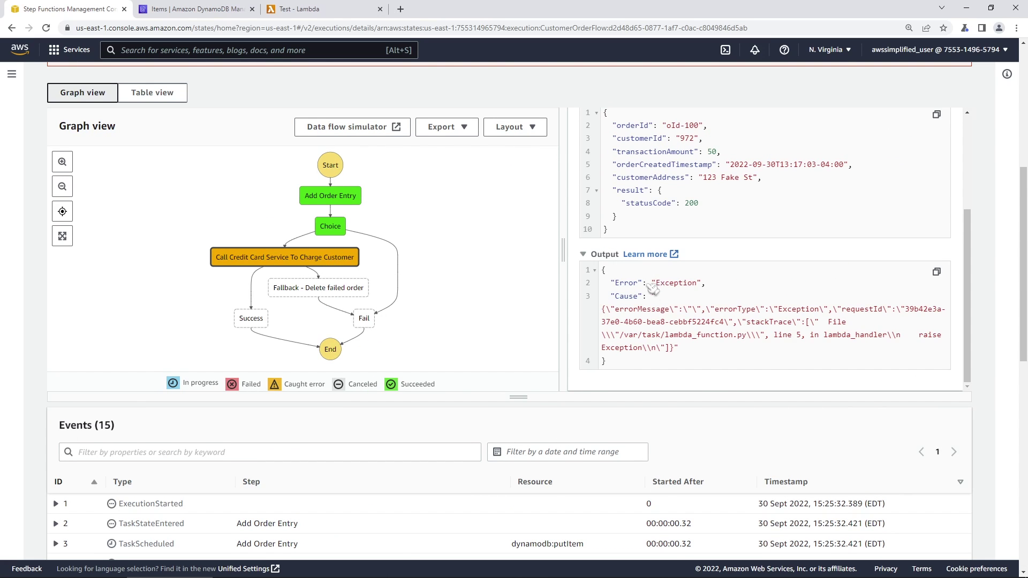
drag(637, 370, 603, 270)
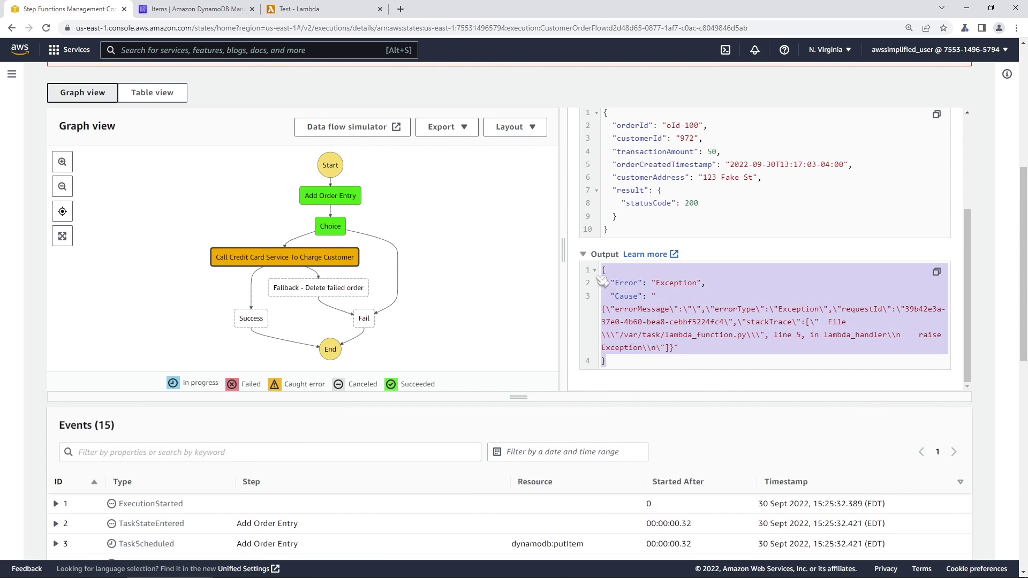
click(679, 327)
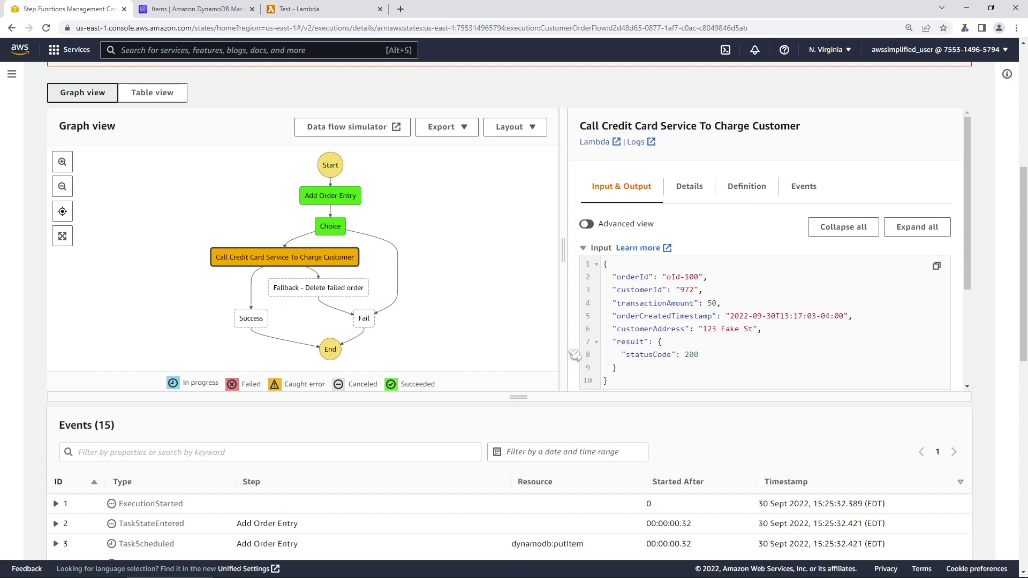
Step: Open the CustomerOrderFlow state machine for editing in Workflow Studio
scroll(576, 357, up, 5)
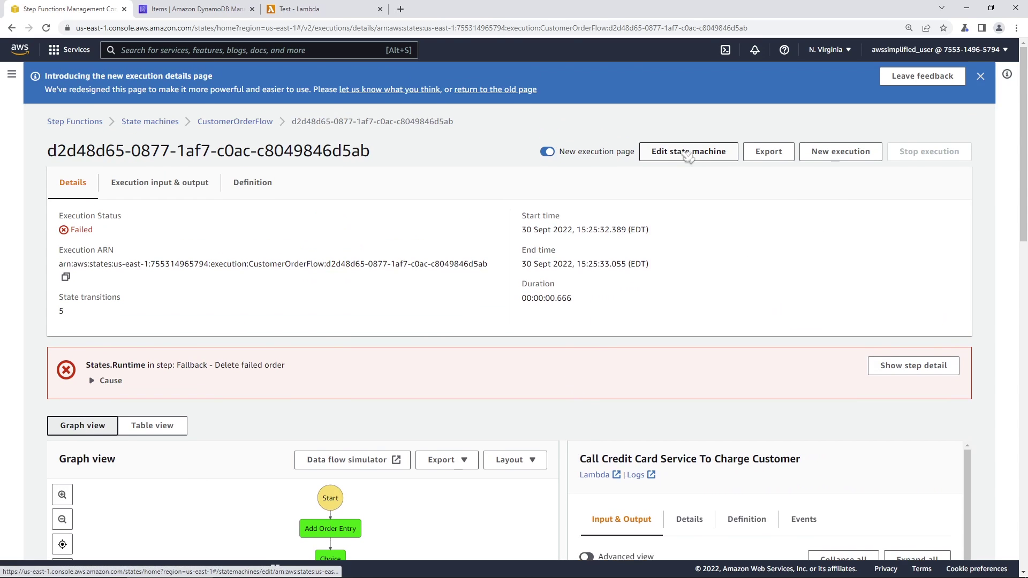
click(688, 154)
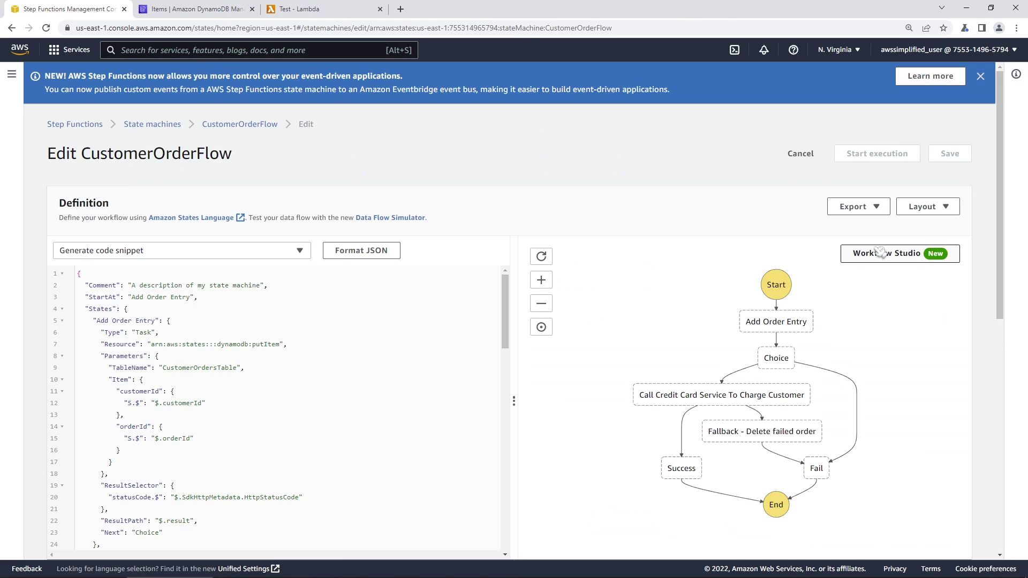
click(880, 252)
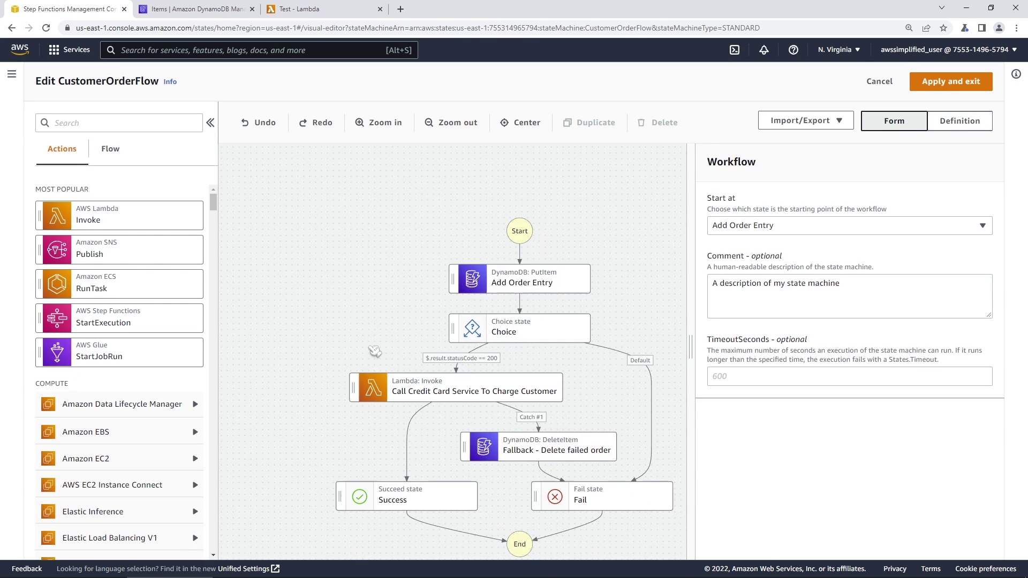
Step: Open Catcher #1 in the error handling of the Call Credit Card Service To Charge Customer state and check its ResultPath filter
click(407, 394)
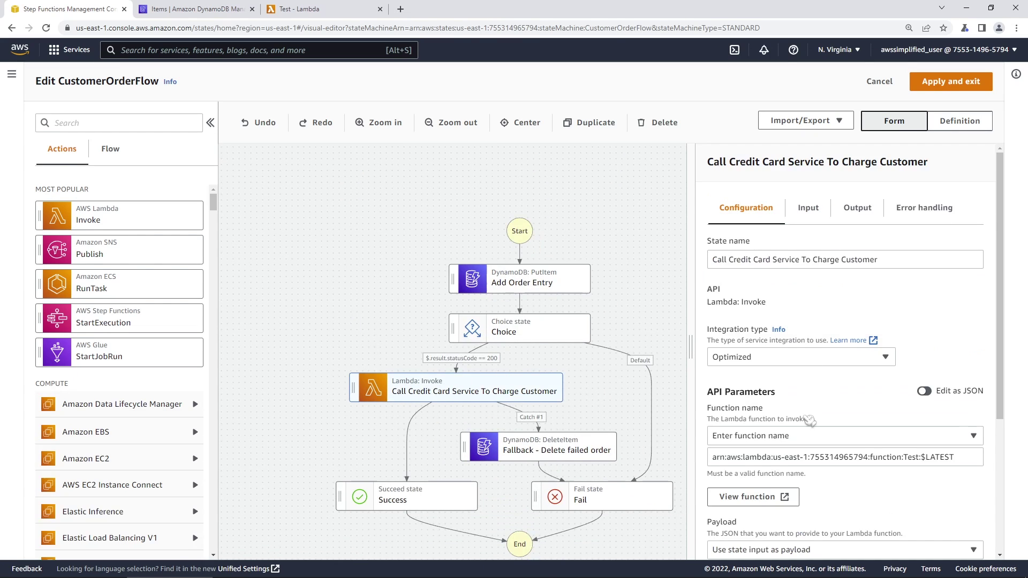
scroll(810, 420, down, 4)
scroll(809, 424, up, 5)
click(925, 208)
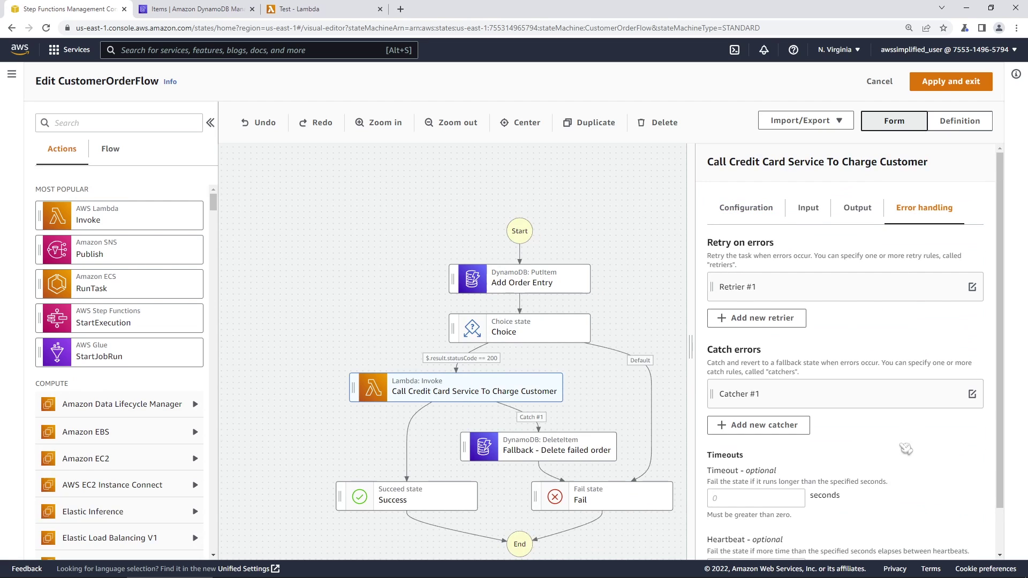
click(972, 395)
scroll(758, 396, down, 5)
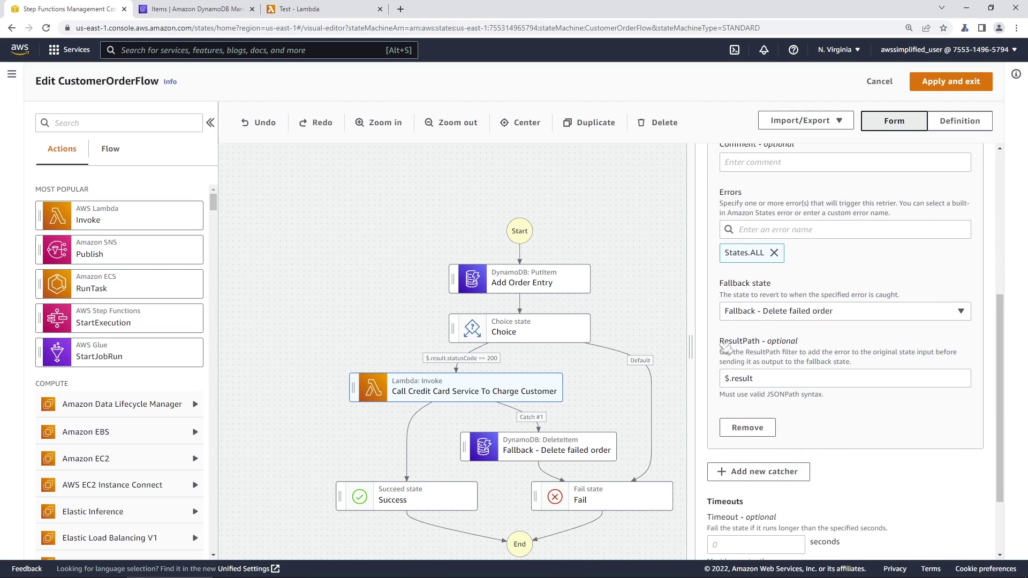
drag(720, 342, 804, 343)
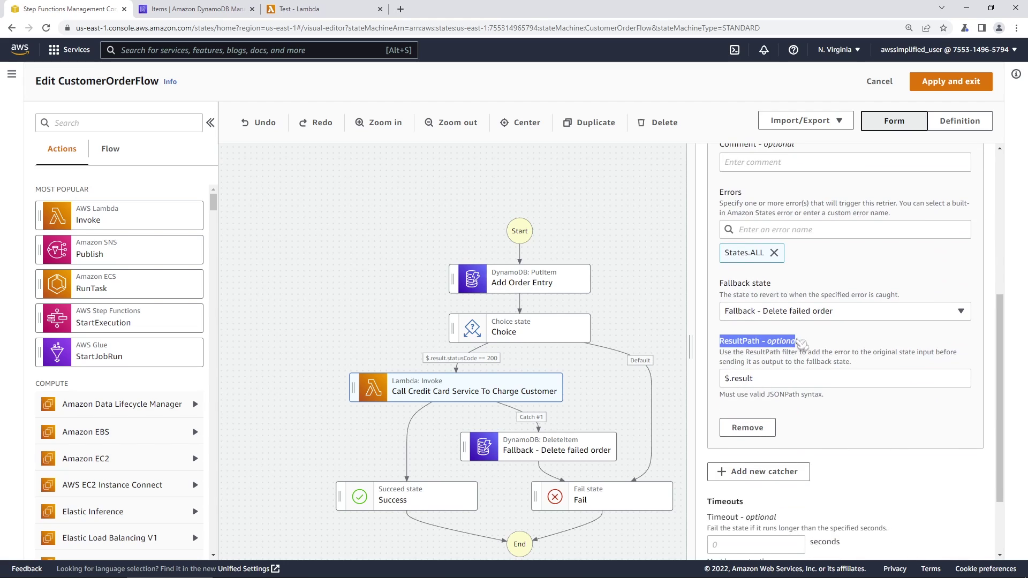
click(772, 380)
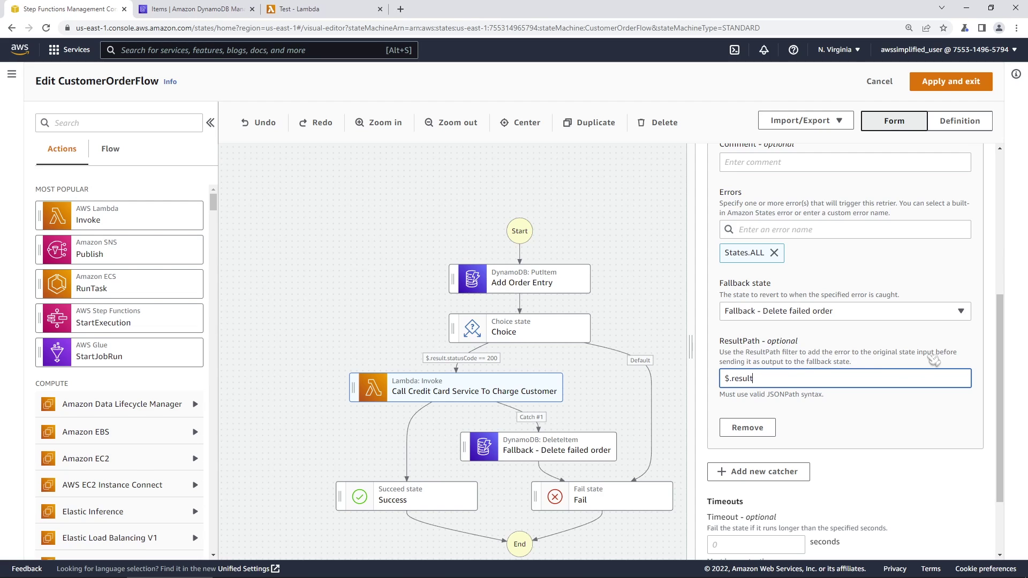
click(816, 368)
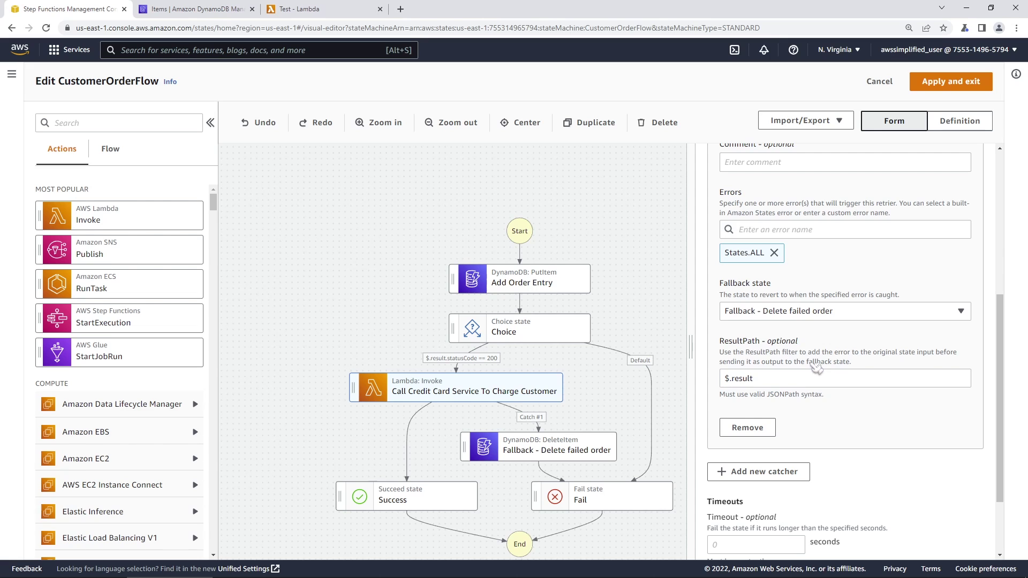
Step: Compare the catcher's setting with the ResultPath filter in the same state's output settings
scroll(816, 368, up, 6)
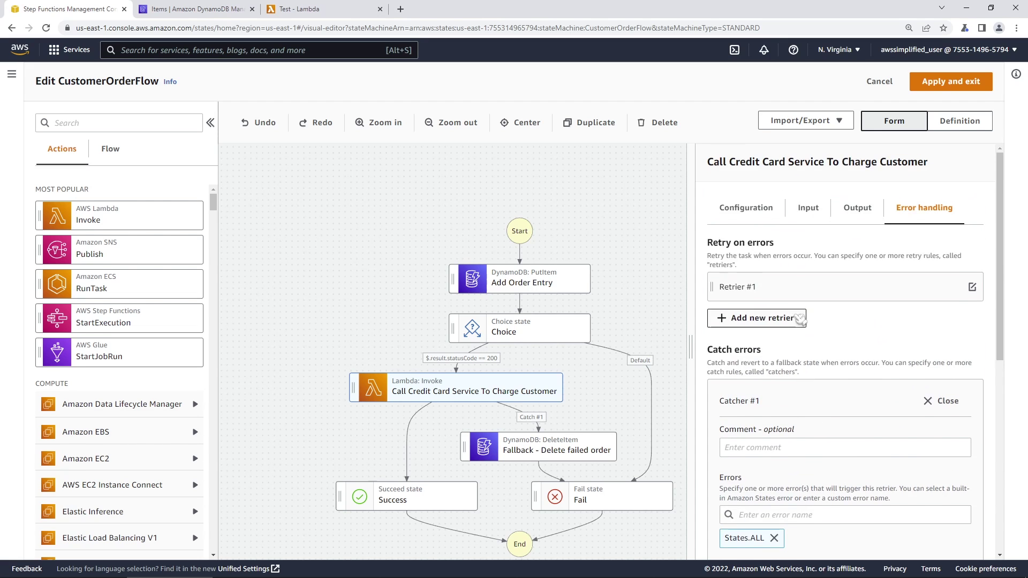
click(759, 215)
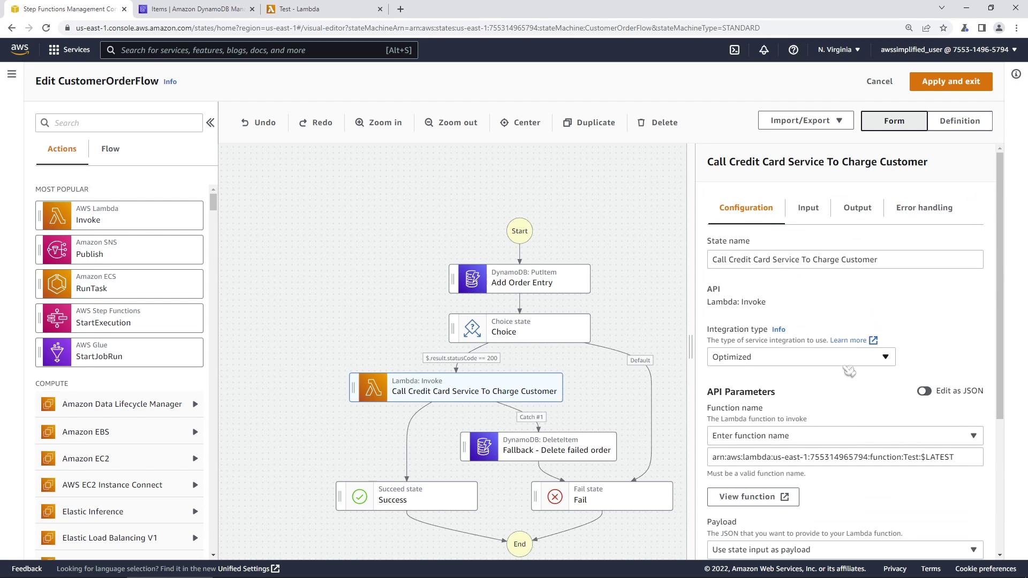
click(857, 214)
scroll(883, 490, down, 1)
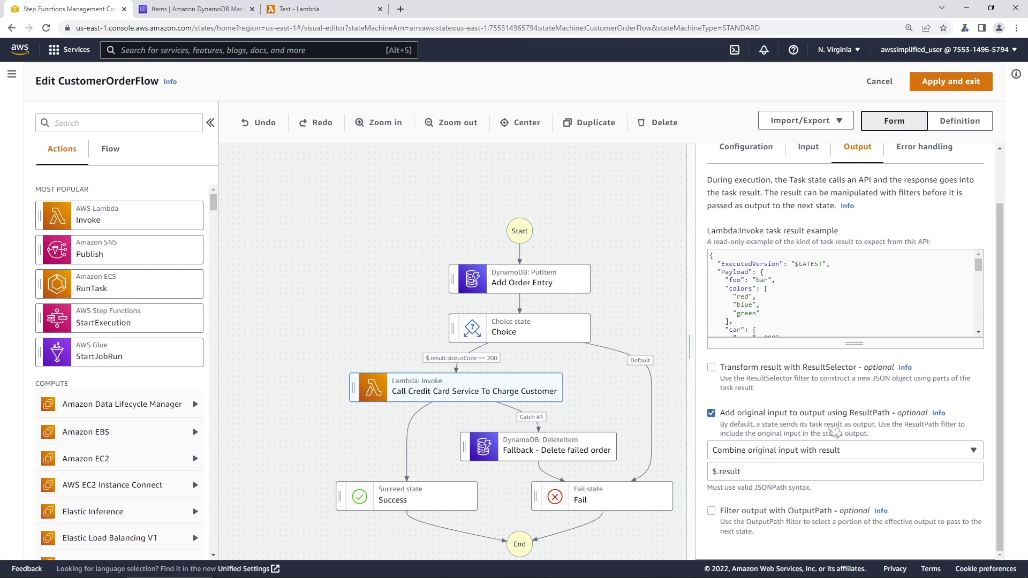
Step: Apply the workflow edits, leave Workflow Studio, and return to the CustomerOrderFlow state machine's executions list
click(947, 86)
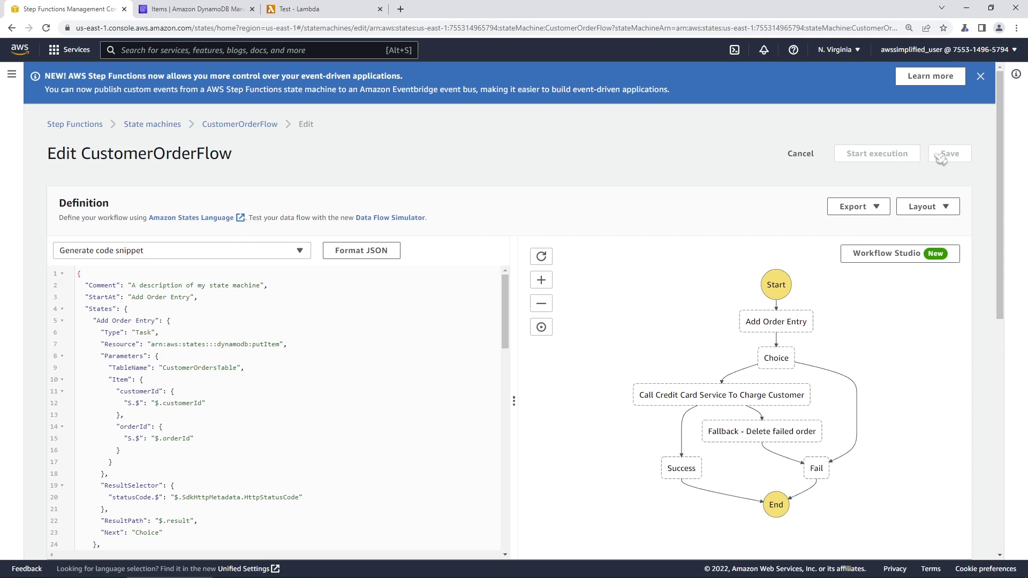
click(178, 125)
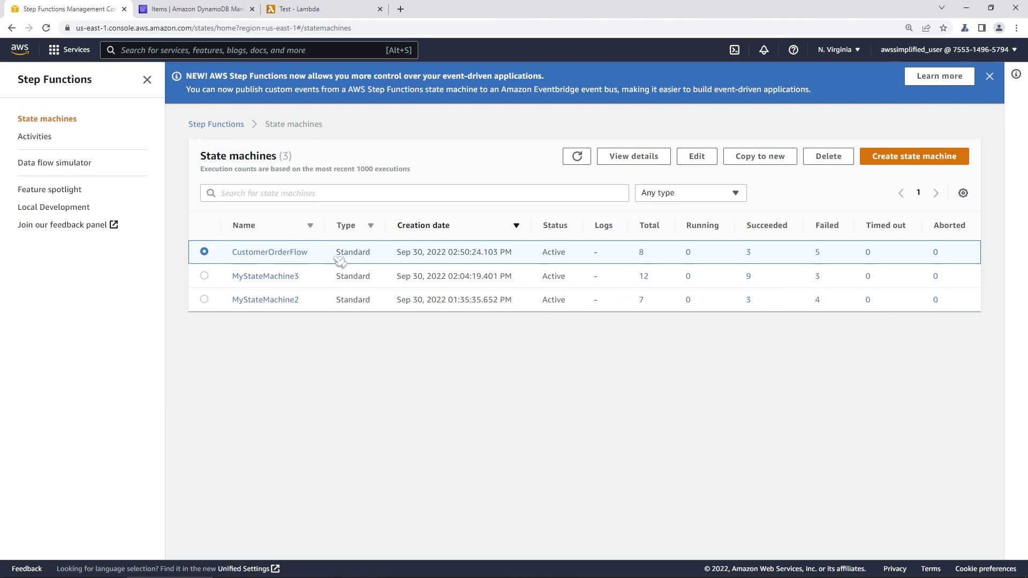
click(287, 252)
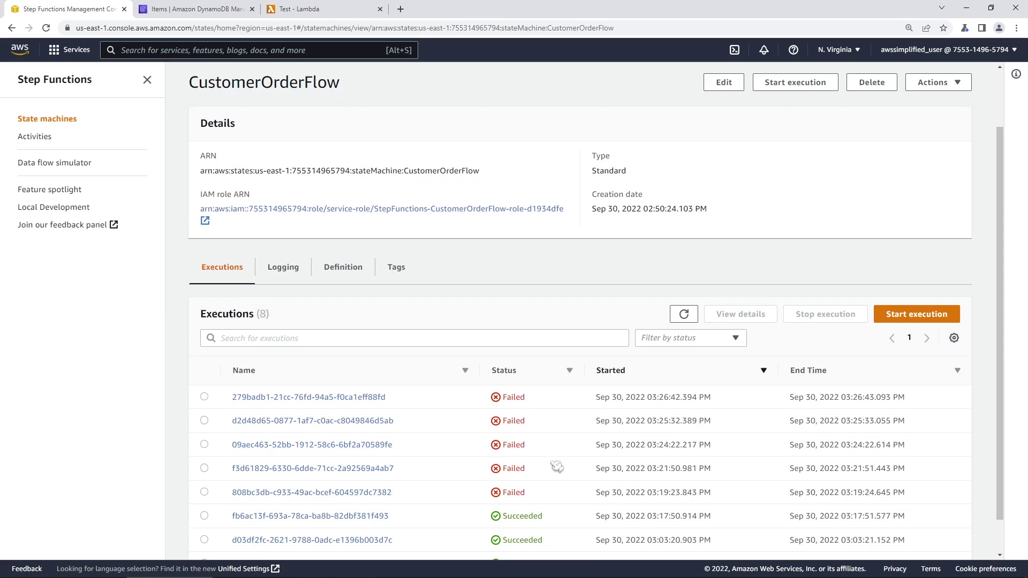
scroll(592, 454, down, 2)
scroll(592, 454, up, 3)
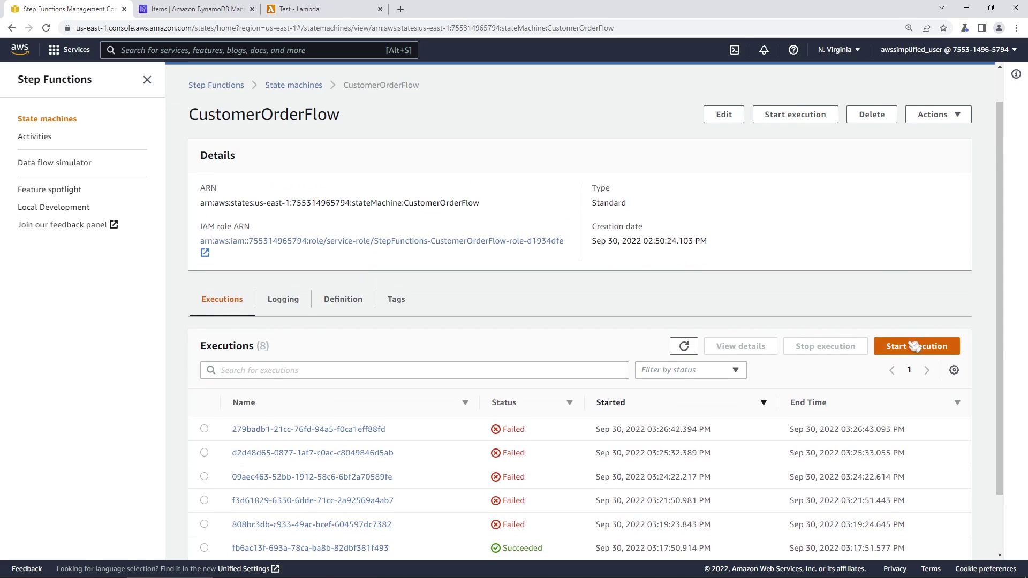
Step: Prepare a new execution with the previously copied order JSON as input, replacing its order ID with a new one
click(915, 346)
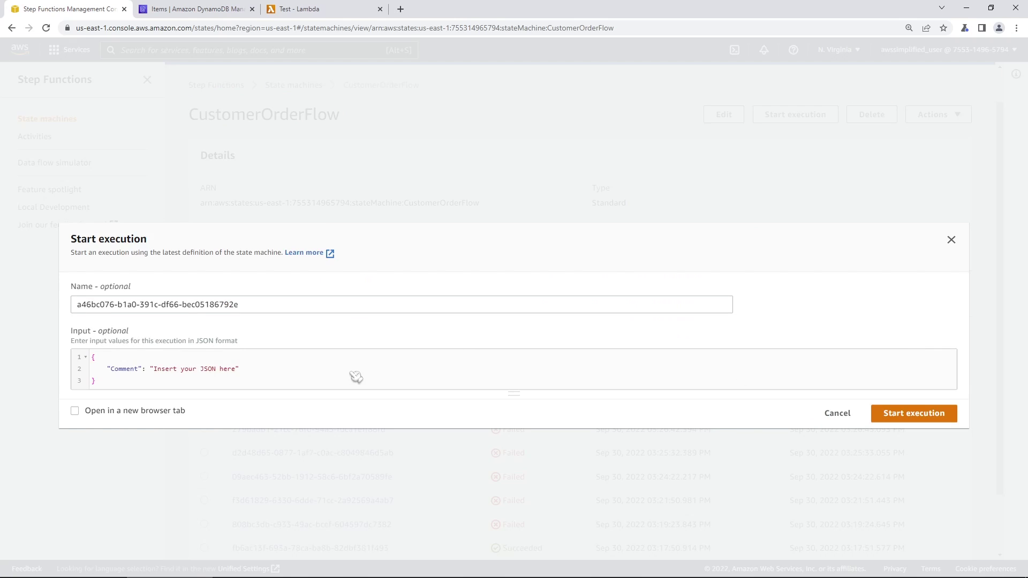
key(ctrl+a)
key(super+v)
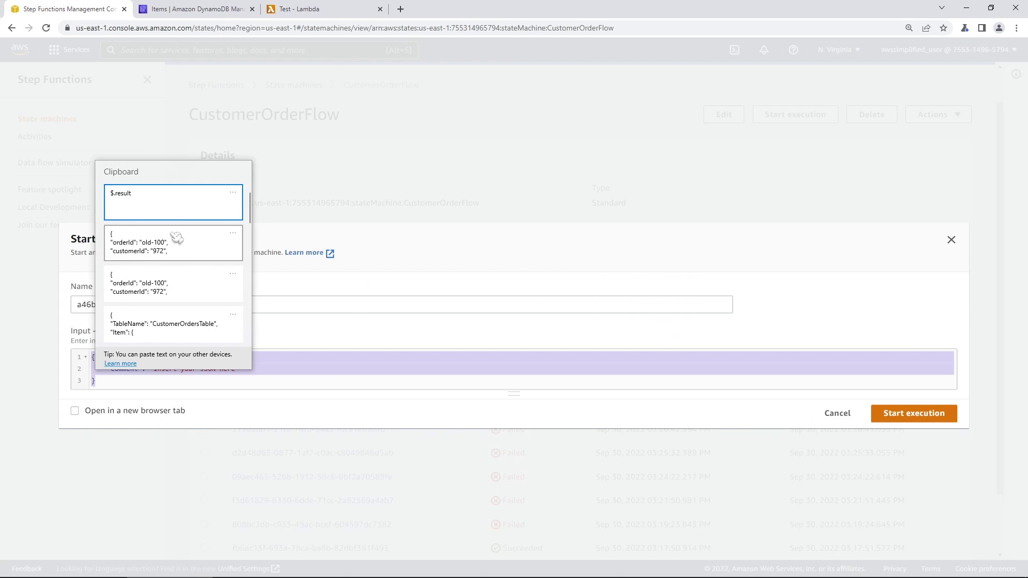
click(214, 237)
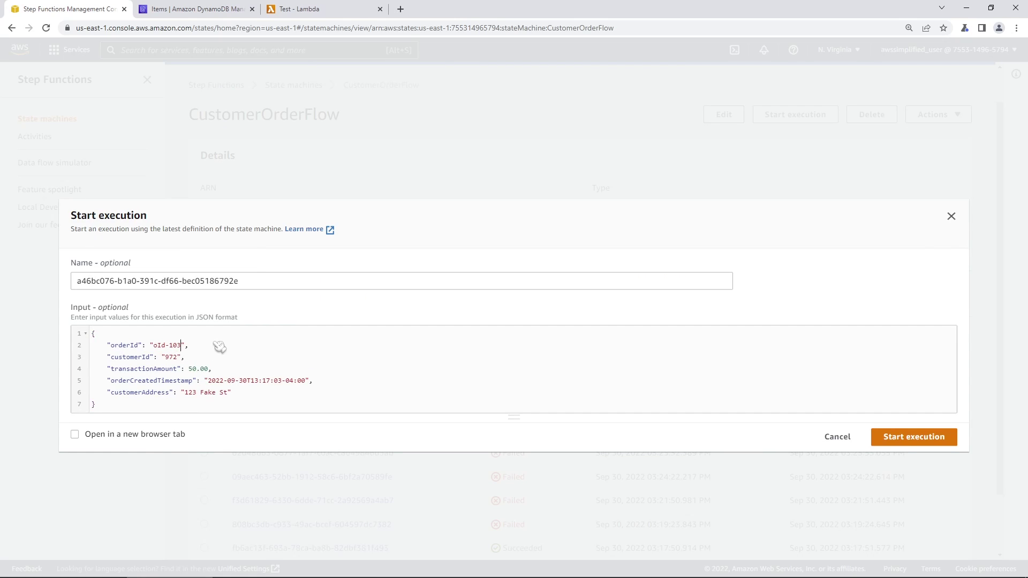
Step: Switch to DynamoDB and rescan CustomerOrdersTable to check which orders exist before the run
click(191, 11)
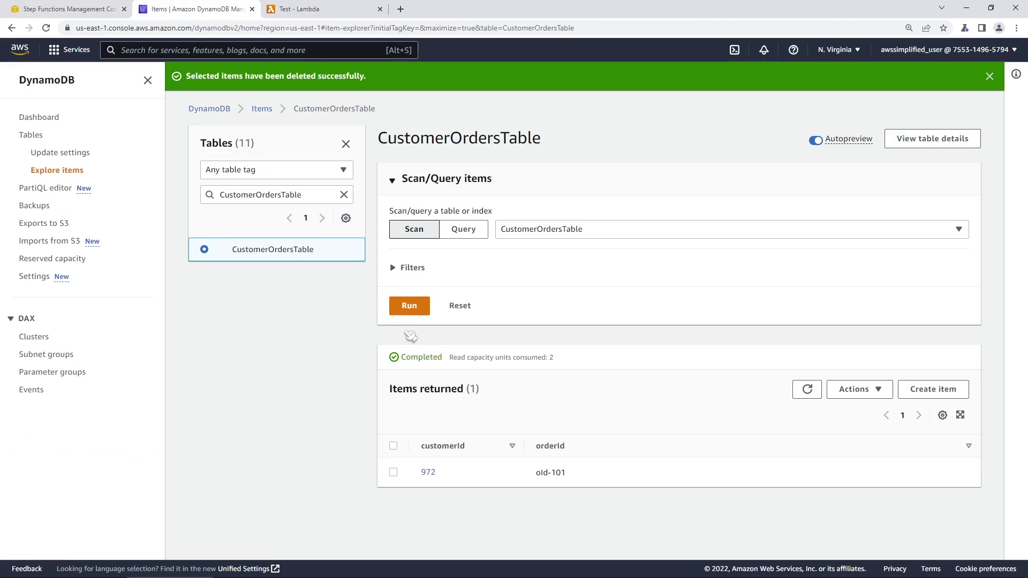
click(410, 308)
drag(548, 474, 581, 479)
click(582, 502)
Step: Start the prepared execution in Step Functions and rescan CustomerOrdersTable in DynamoDB to check for the failed order
click(107, 10)
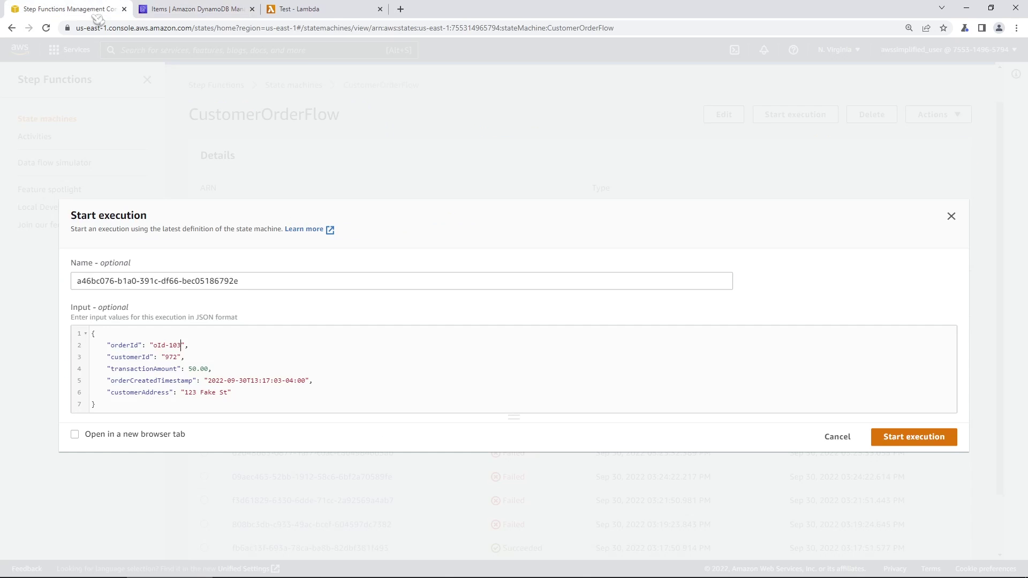
click(914, 437)
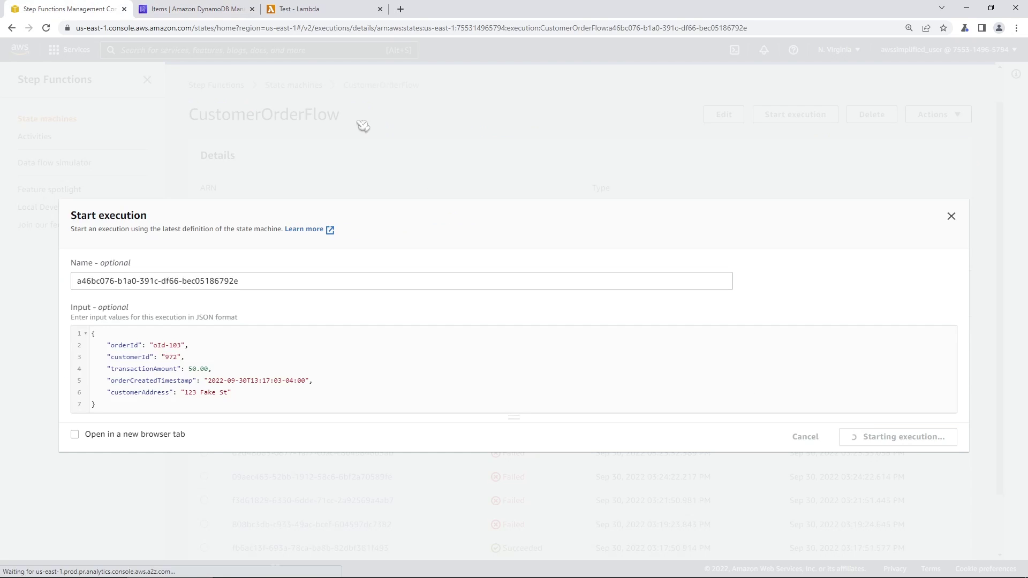
click(193, 10)
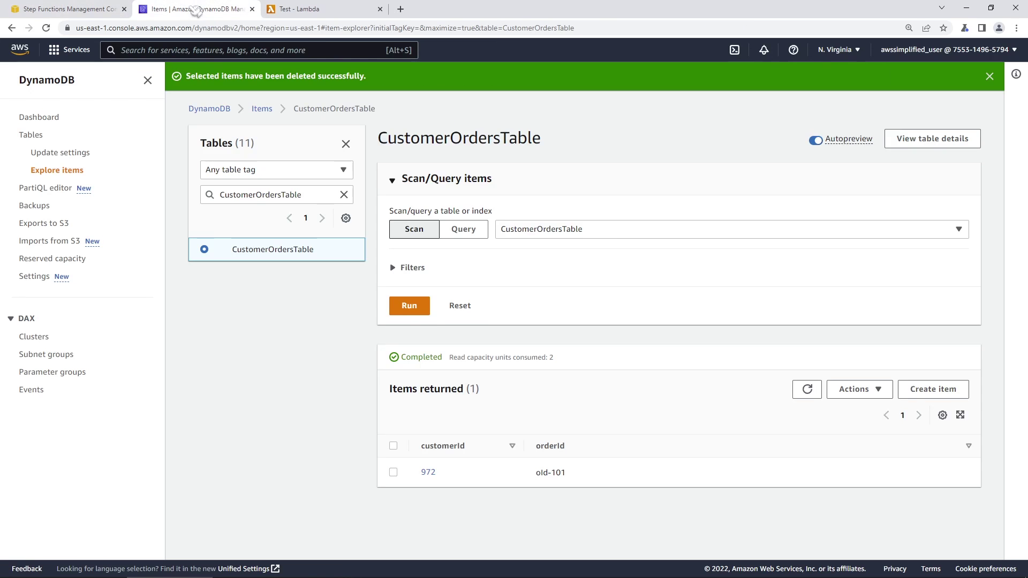
click(423, 312)
Step: Return to the Step Functions execution and examine its graph and the Add Order Entry and Choice states' data
click(80, 9)
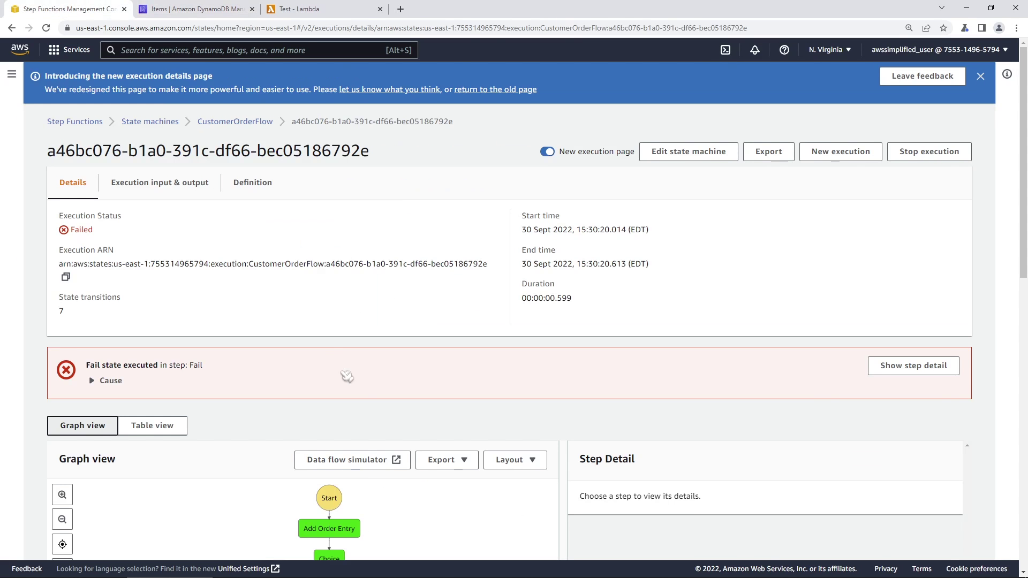
scroll(670, 447, down, 4)
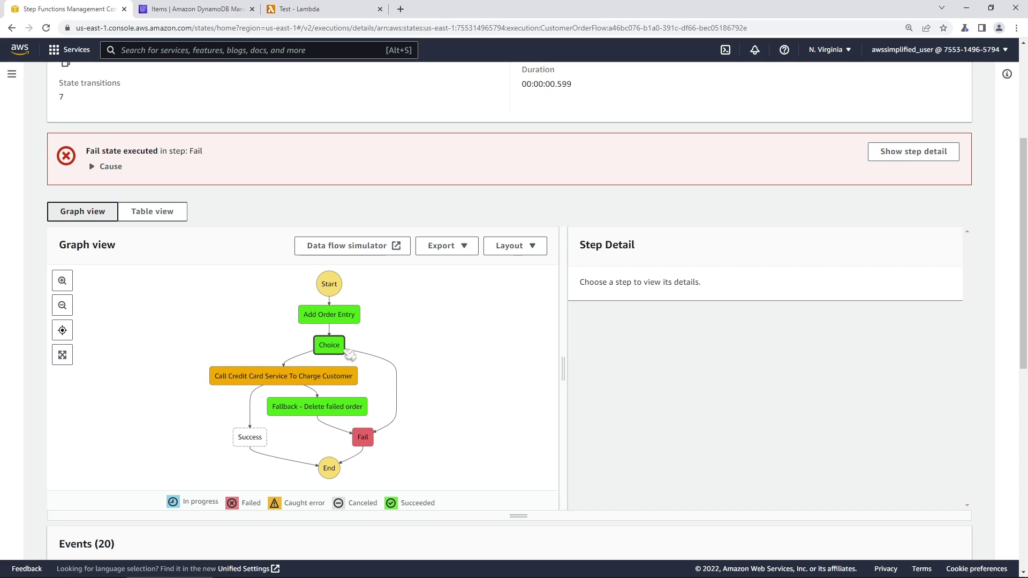
click(328, 317)
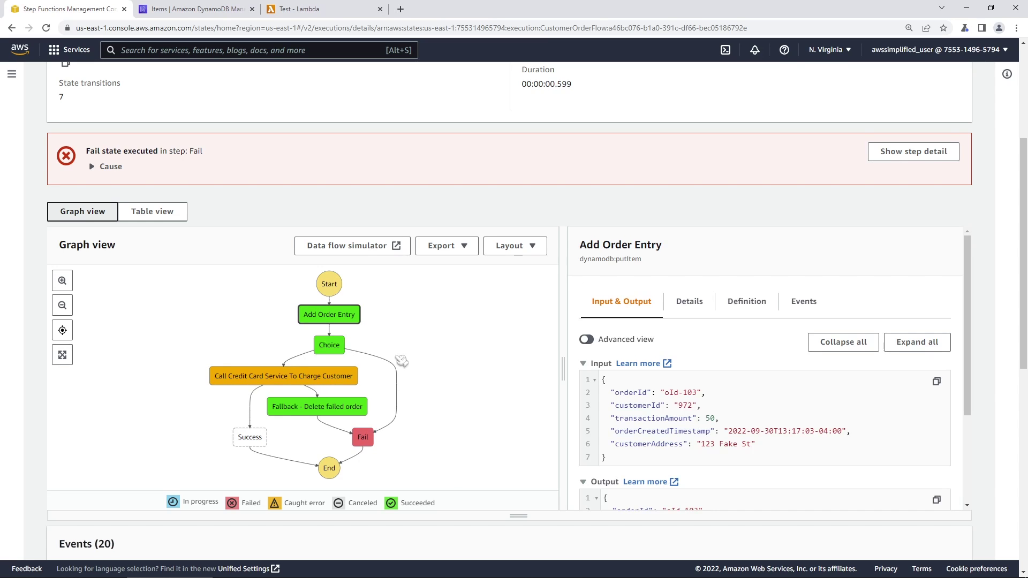
click(340, 352)
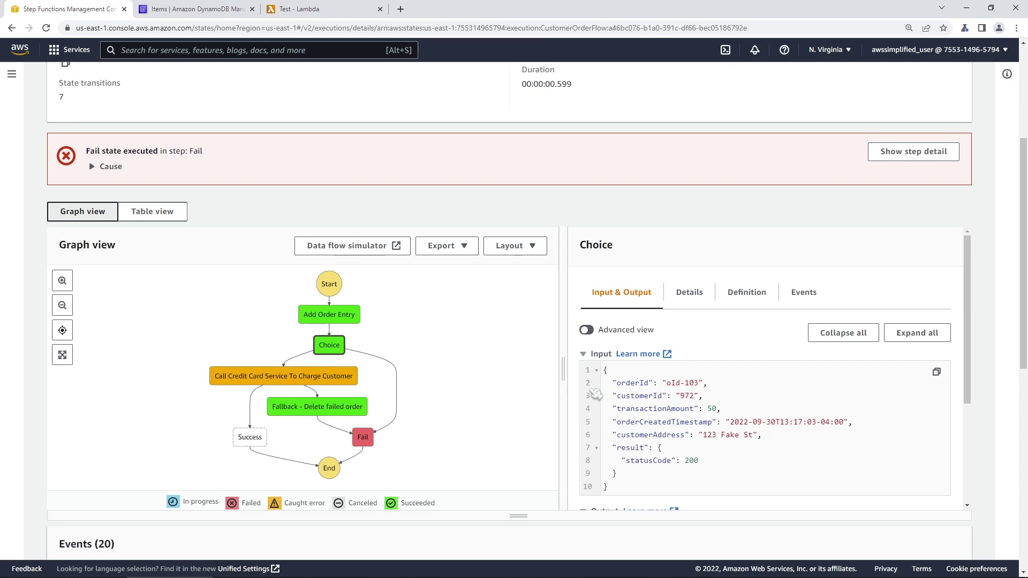
click(285, 380)
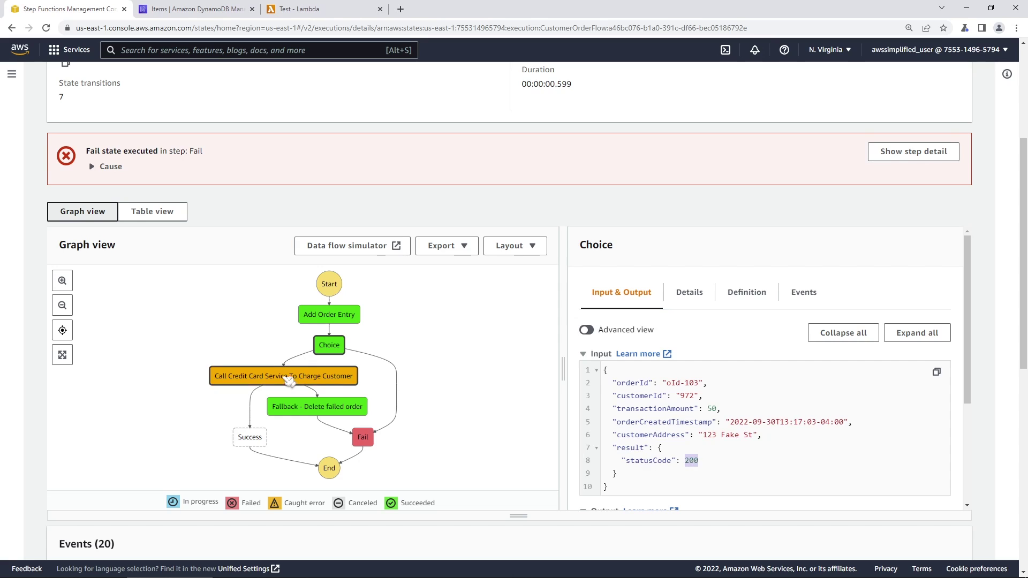
Step: Examine the input and output of the Fallback - Delete failed order state
click(343, 414)
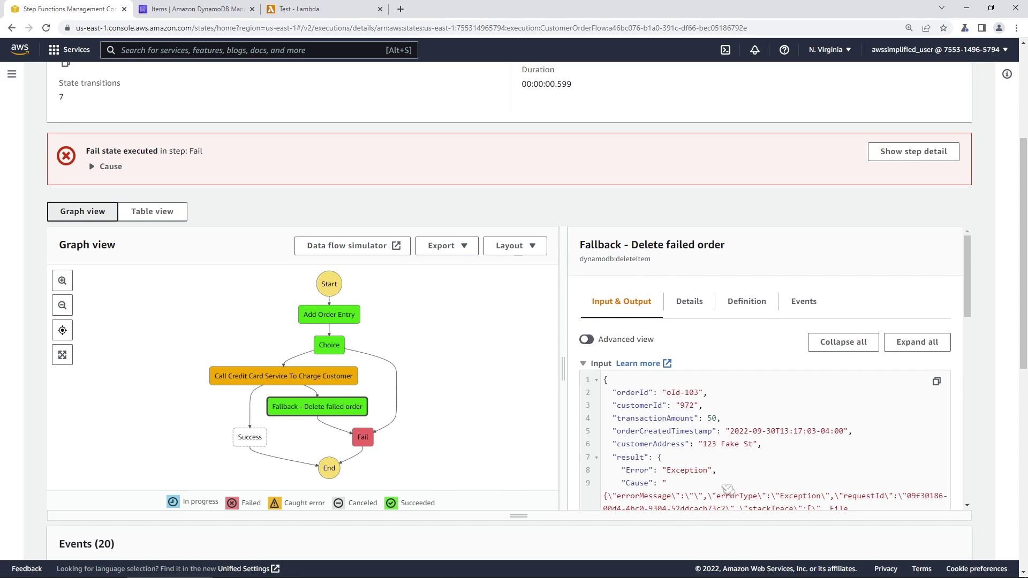
scroll(750, 482, down, 3)
scroll(775, 472, down, 3)
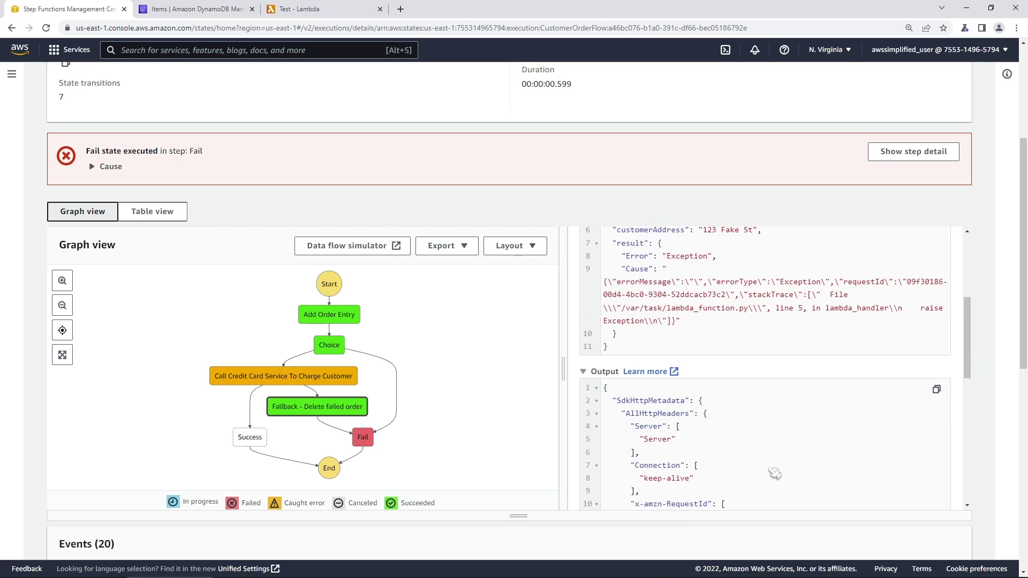
scroll(694, 418, down, 4)
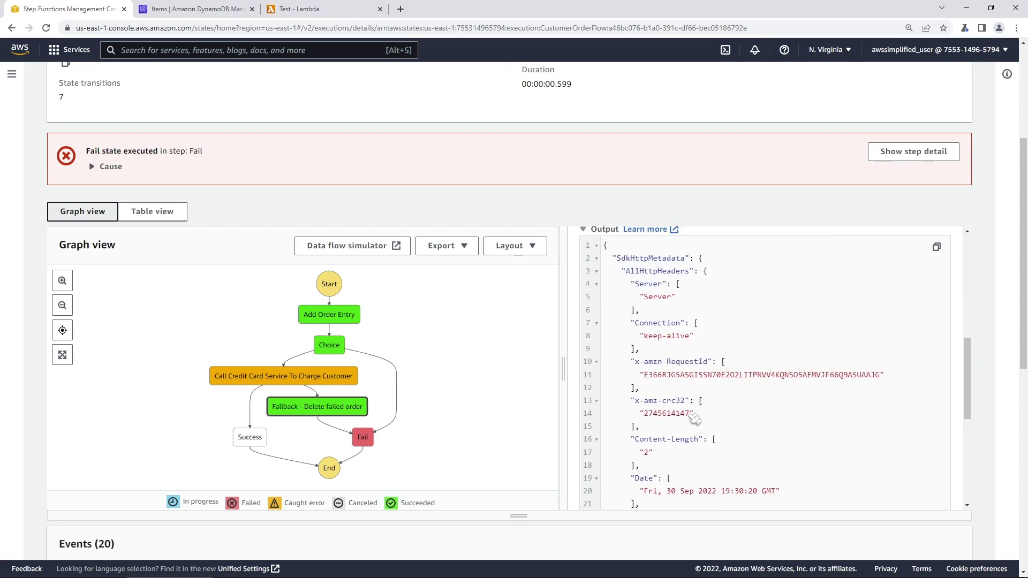
Step: Inspect the Call Credit Card Service To Charge Customer state's output, checking the original order fields and the error under result
click(329, 385)
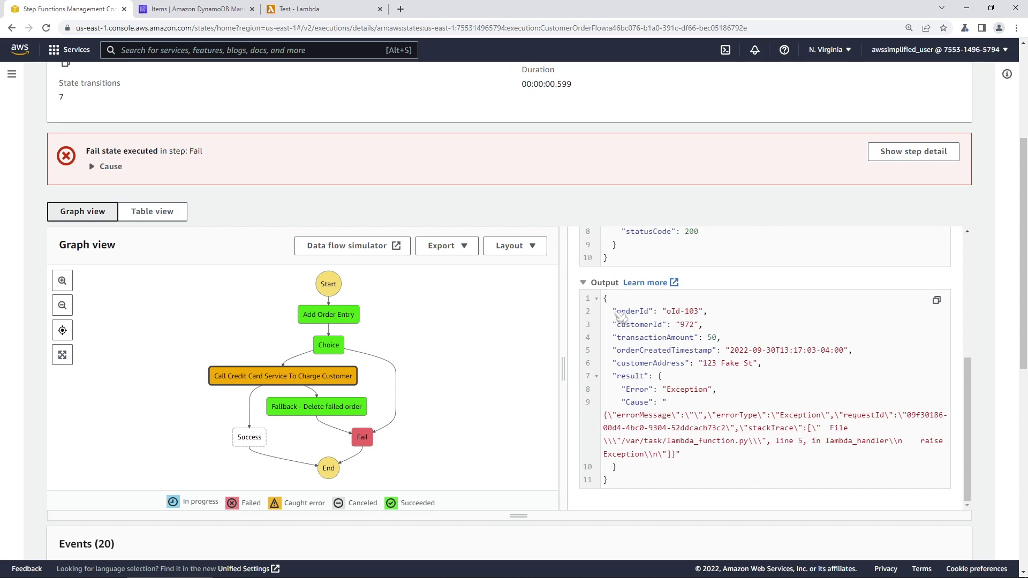
drag(614, 311, 771, 364)
drag(612, 376, 676, 470)
triple_click(628, 375)
drag(631, 402, 645, 415)
click(645, 415)
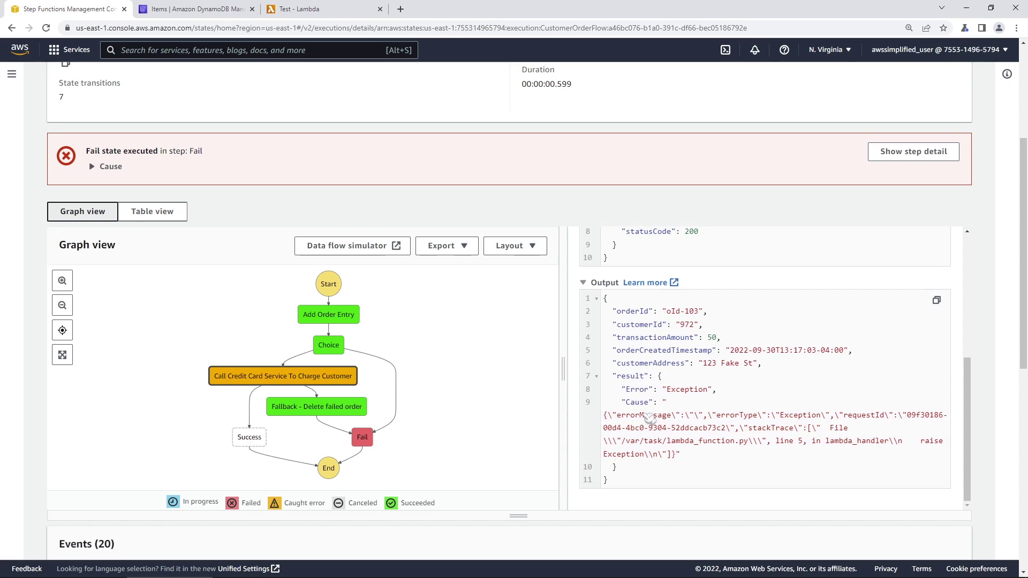